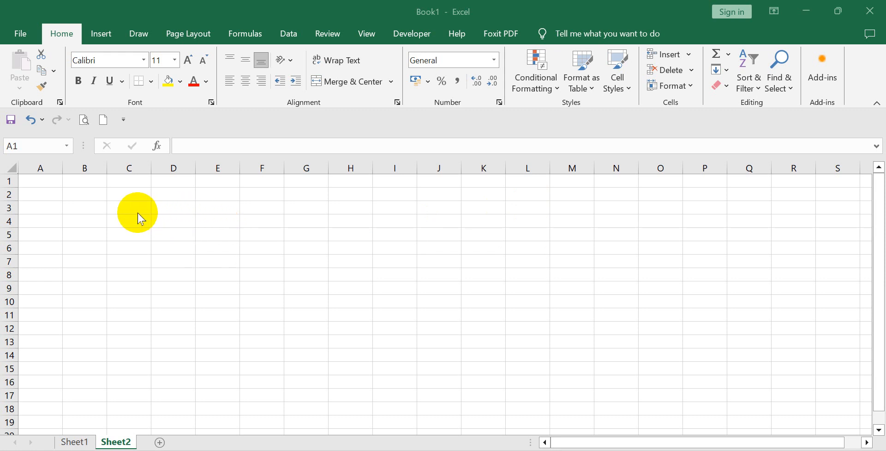
Enter the column header No in cell B2.
left_click(130, 203)
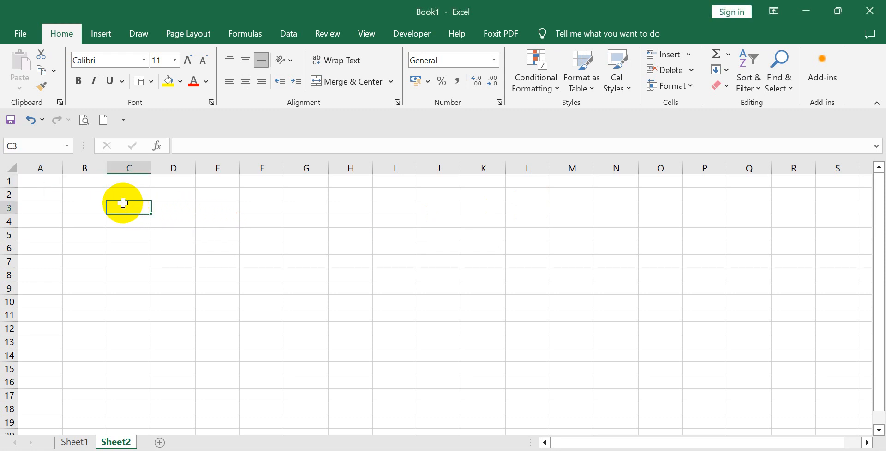
left_click(86, 194)
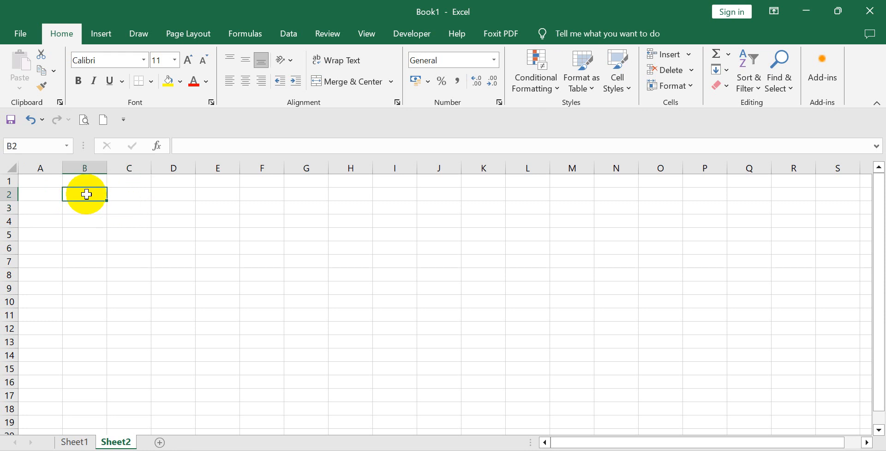
type("N")
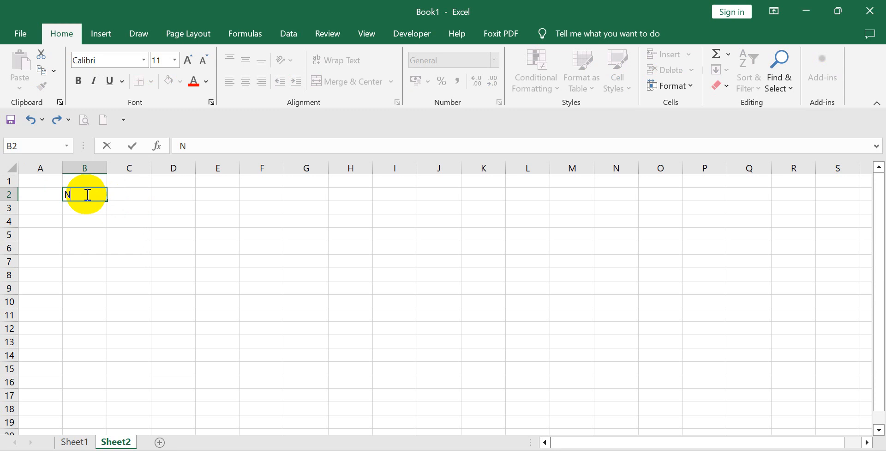
type("o")
Enter the starting numbers 1 and 2 in cells B3 and B4 under the header.
left_click(91, 206)
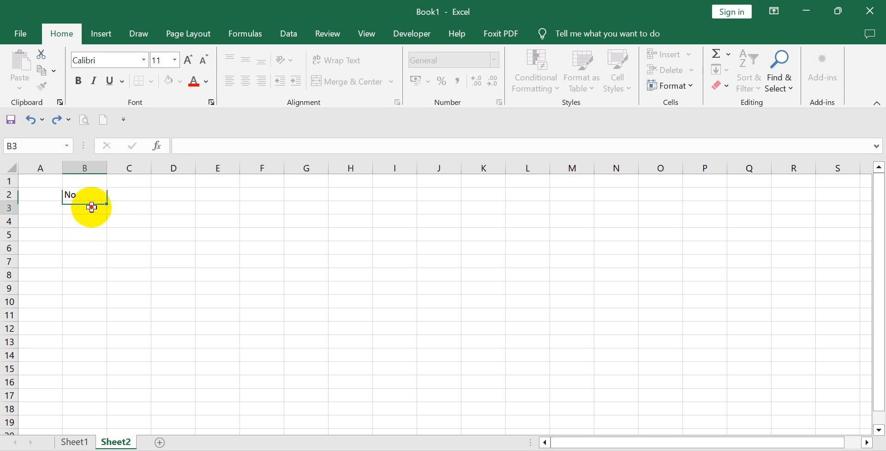
type("1")
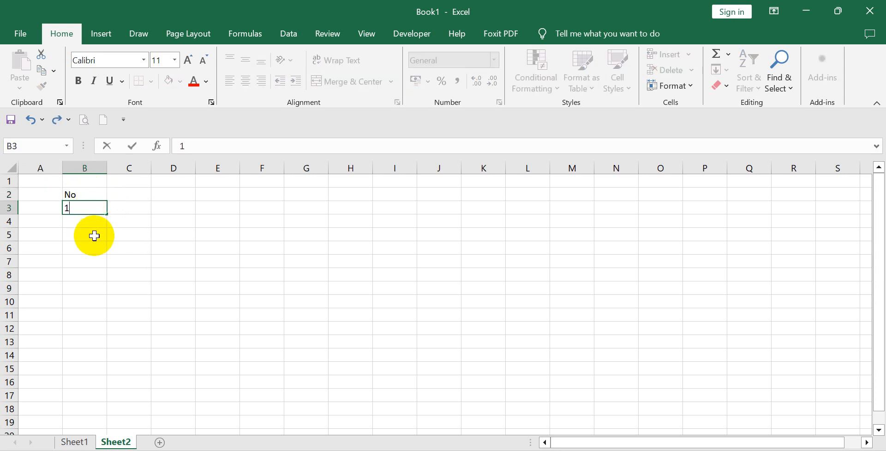
left_click(89, 224)
type("2")
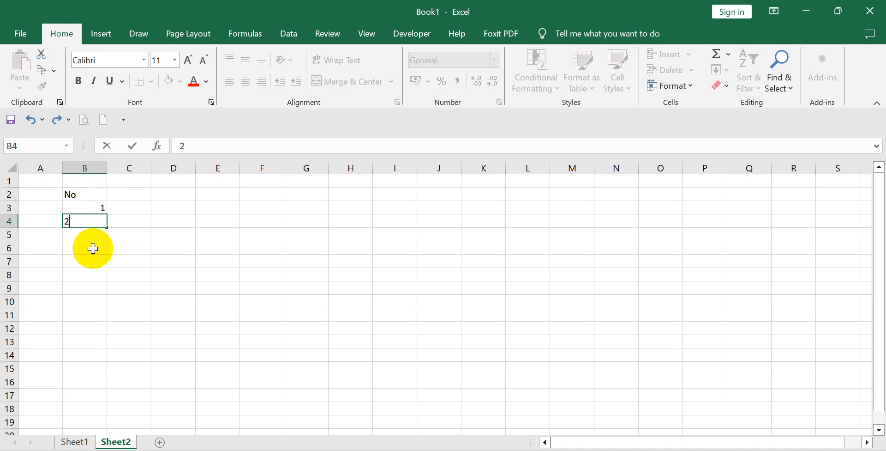
left_click(93, 249)
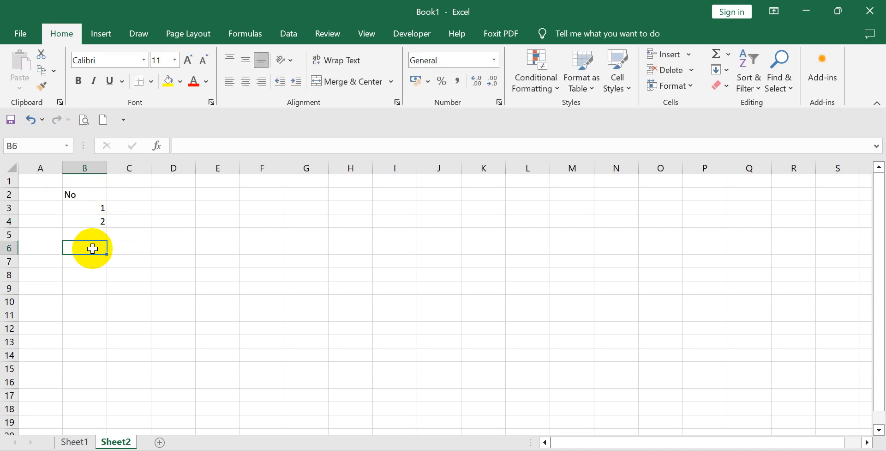
Extend the number series from B3:B4 down to cell B17.
left_click(99, 209)
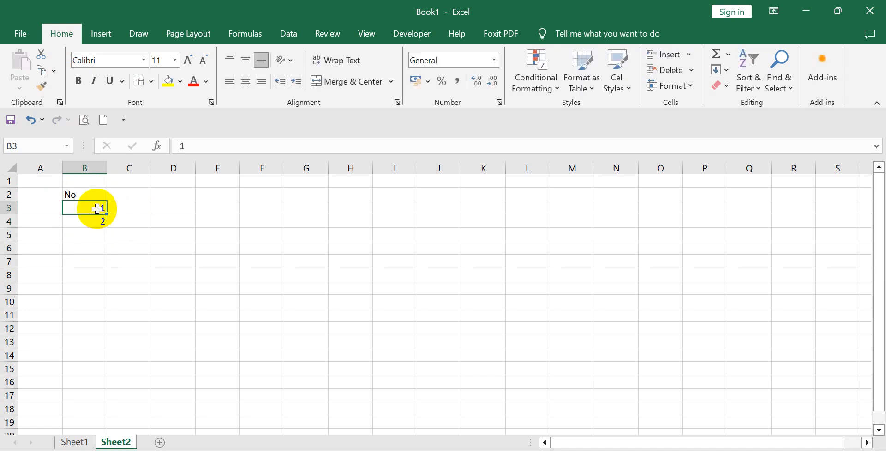
left_click(75, 222)
left_click_drag(83, 210, 109, 397)
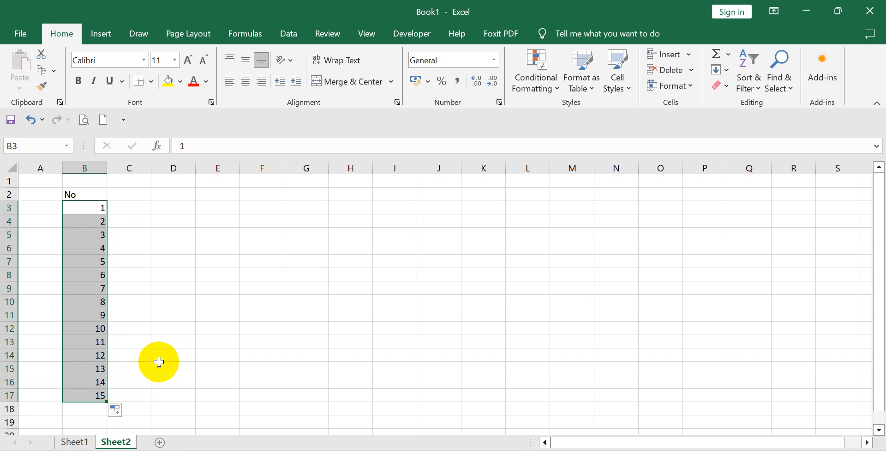
left_click(135, 328)
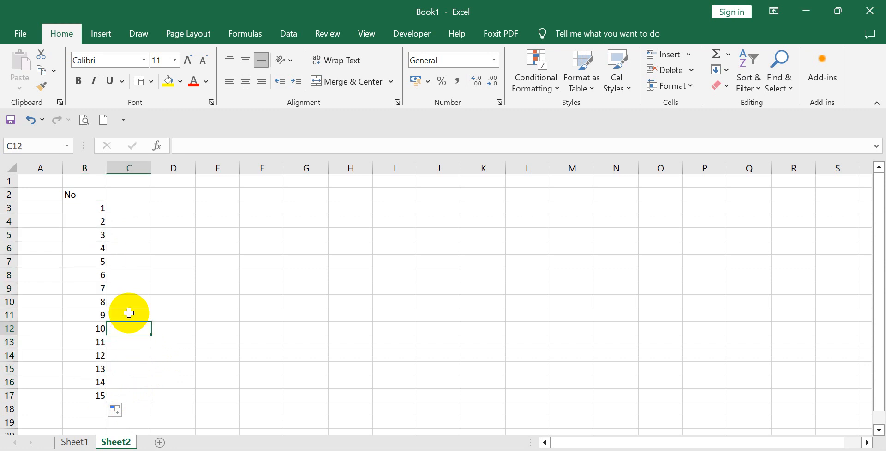
Clear the serial numbers in B3:B17, keeping the header.
left_click(94, 235)
left_click_drag(94, 234, 79, 384)
left_click_drag(95, 207, 91, 391)
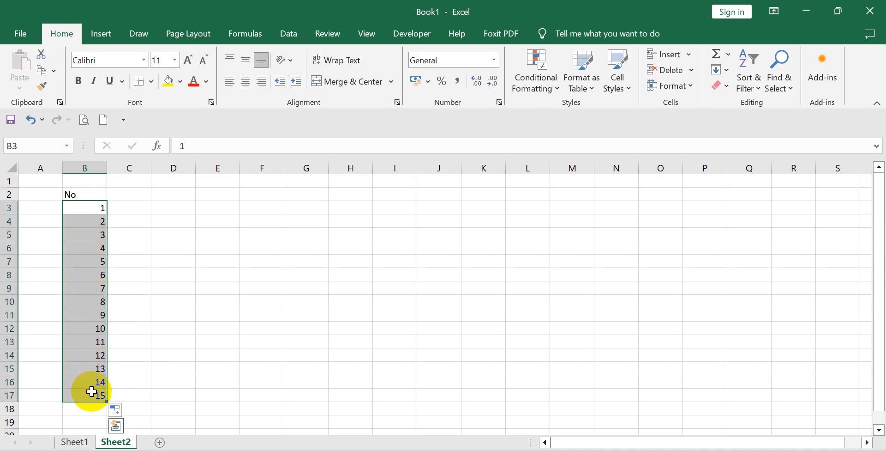
key("Delete")
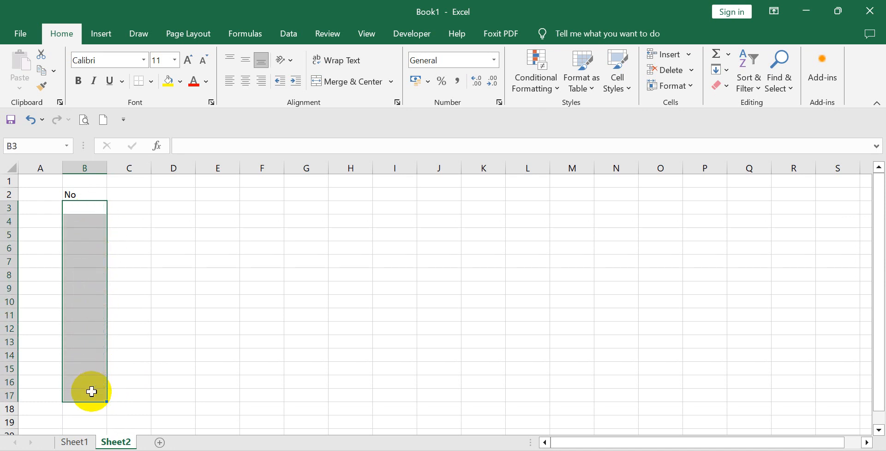
left_click(146, 312)
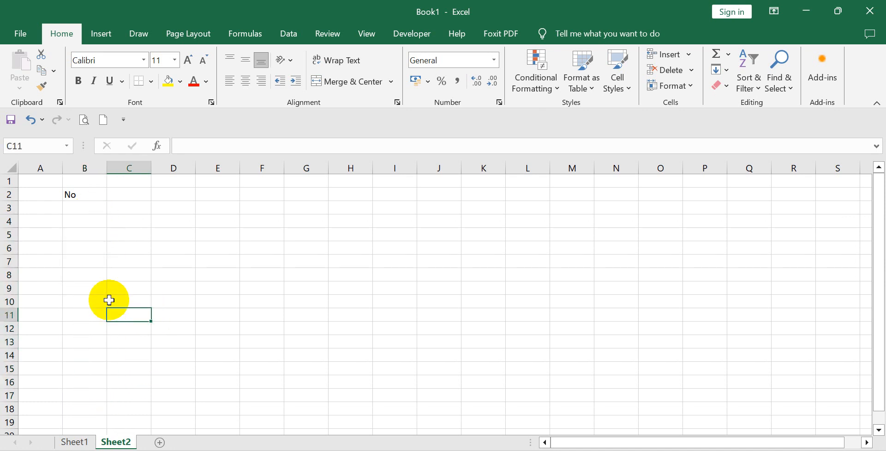
Enter 1 in cell B3 and 2 in cell B4 again as the start of the series.
left_click(84, 207)
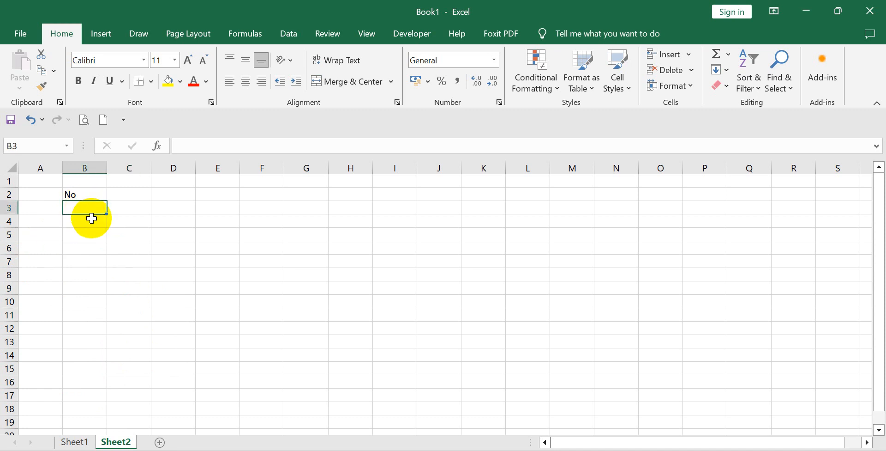
type("1")
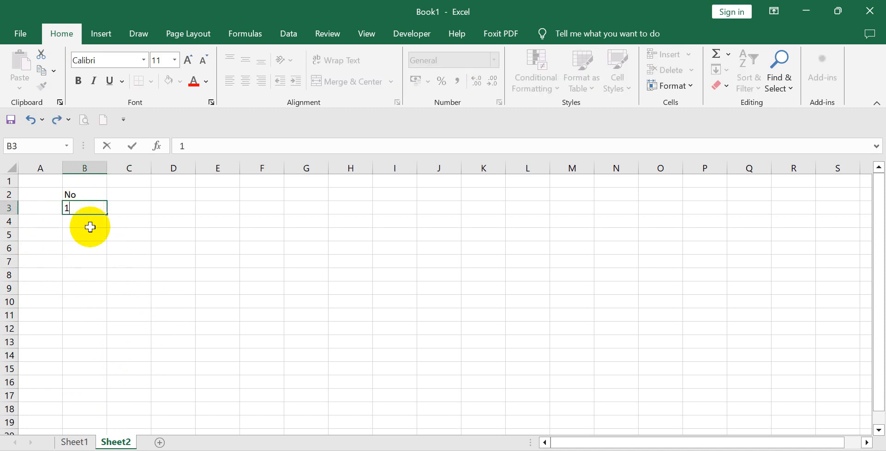
key("Return")
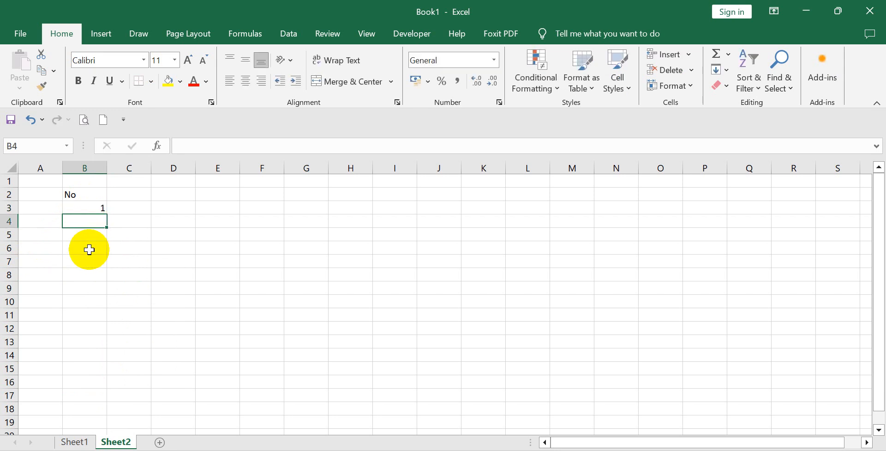
type("2")
left_click(86, 262)
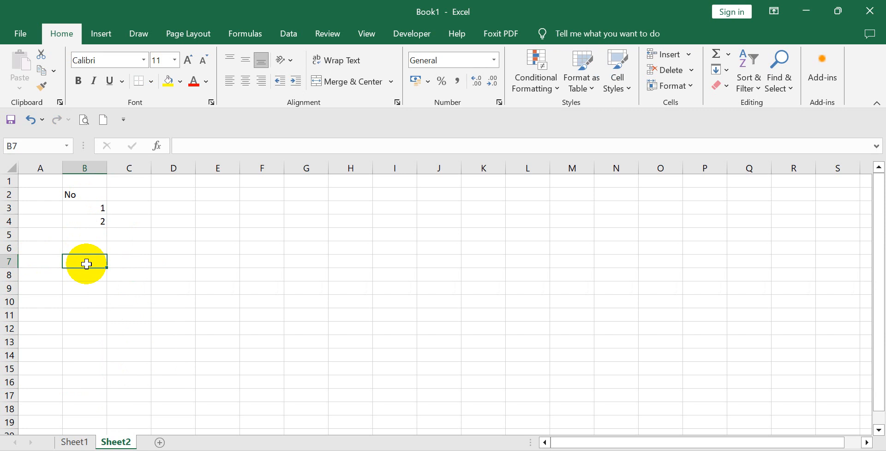
Fill the series from B3:B4 down to cell B18.
left_click_drag(93, 208, 92, 222)
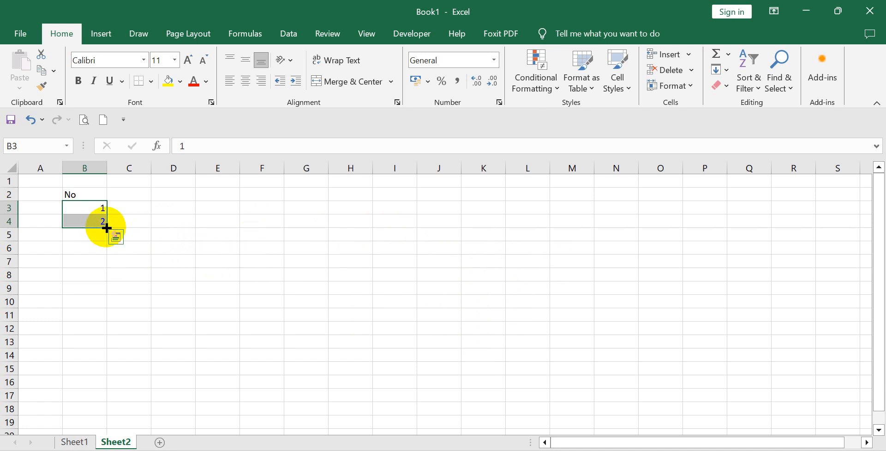
left_click_drag(107, 228, 97, 409)
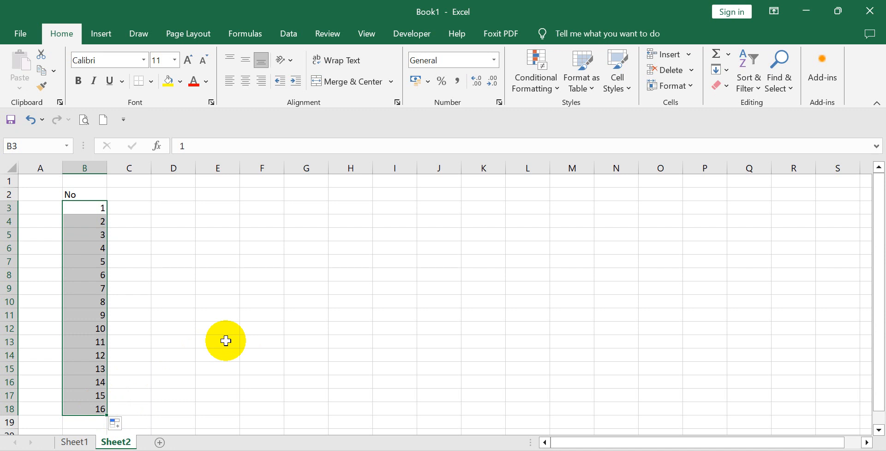
left_click(174, 294)
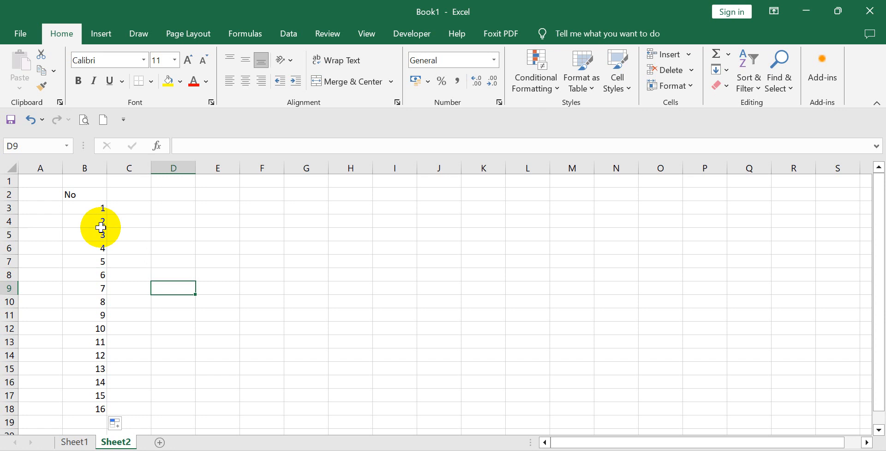
left_click(127, 208)
left_click(159, 206)
left_click(212, 326)
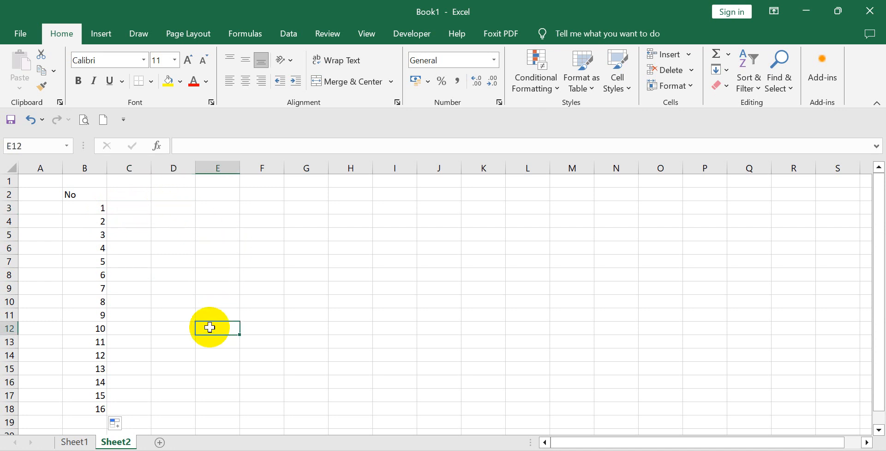
left_click(93, 208)
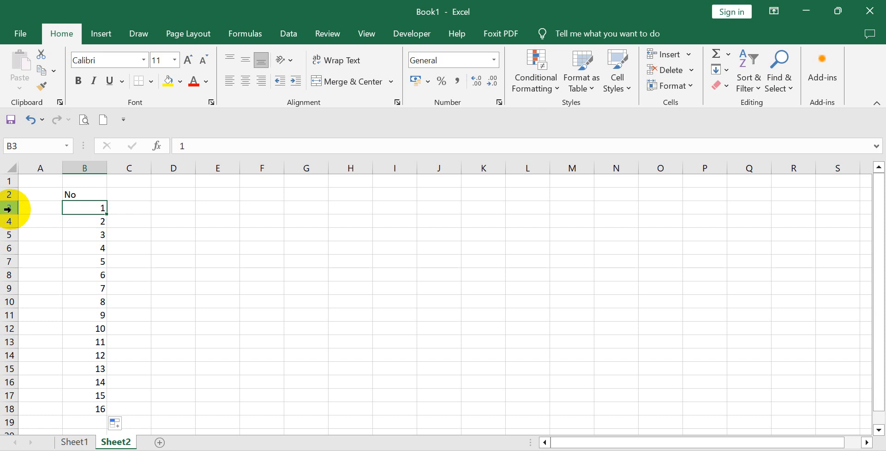
left_click(94, 217)
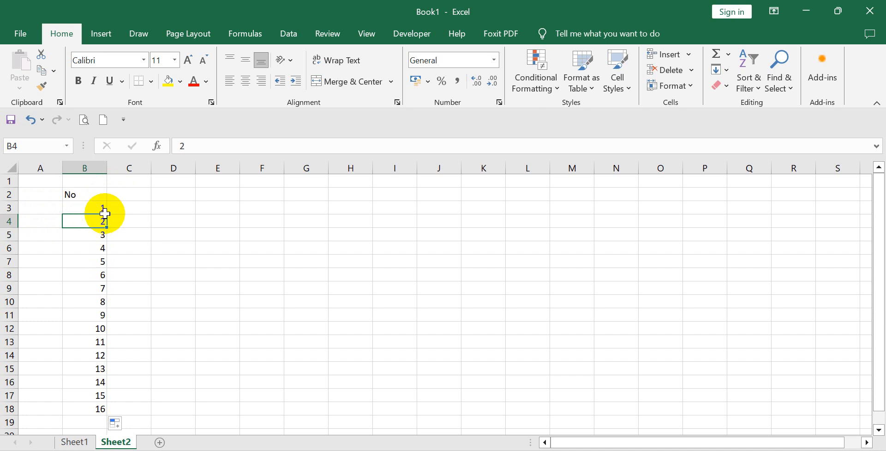
double_click(99, 207)
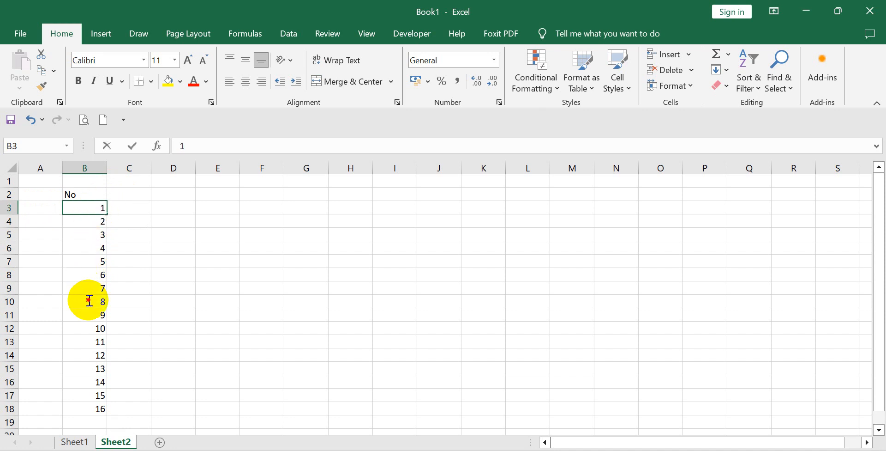
left_click(144, 232)
Clear the serial numbers in B3:B18, keeping the header.
left_click_drag(92, 206, 98, 408)
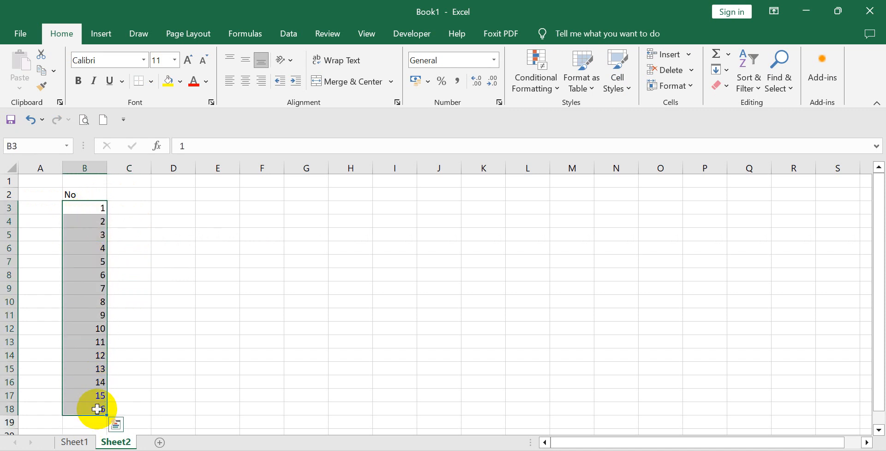
key("Delete")
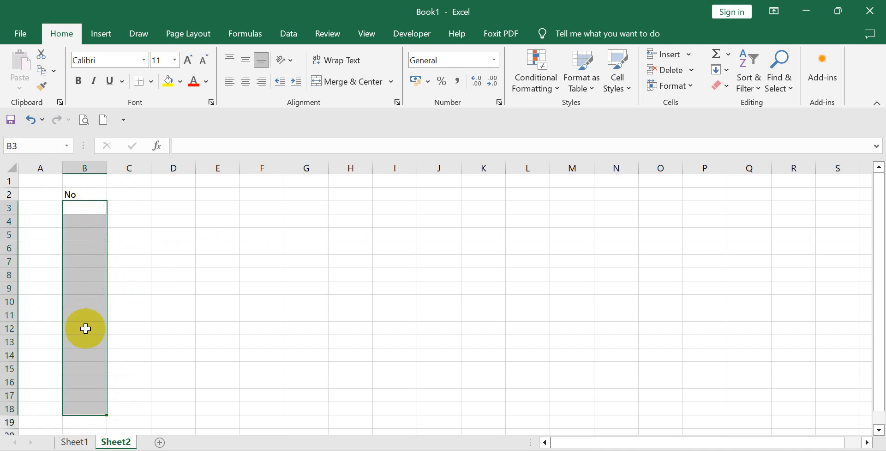
left_click(123, 288)
Enter 1 in cell B3 as the first serial number.
left_click(93, 209)
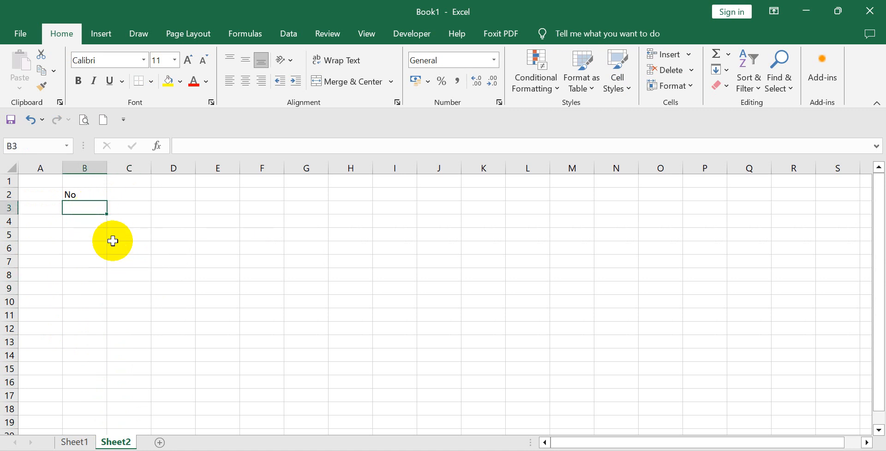
type("1")
left_click(72, 262)
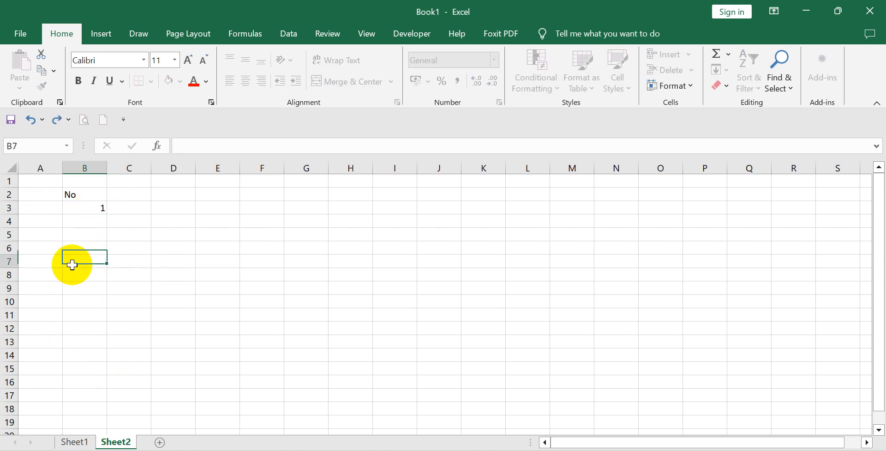
Enter the formula =1+B3 in cell B4 and review it against its source cell B3.
left_click(88, 217)
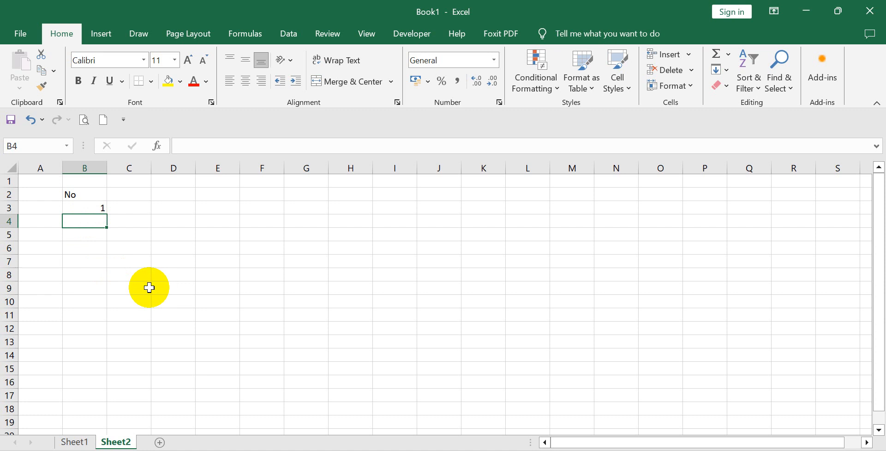
type("=1+")
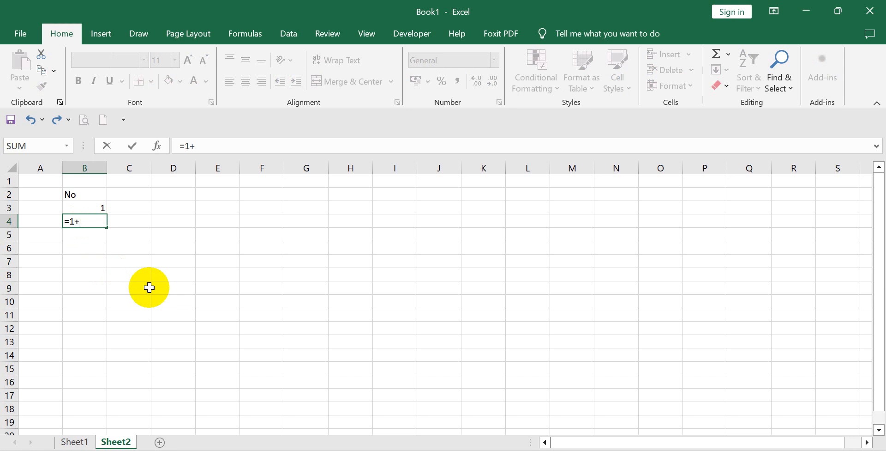
left_click(81, 207)
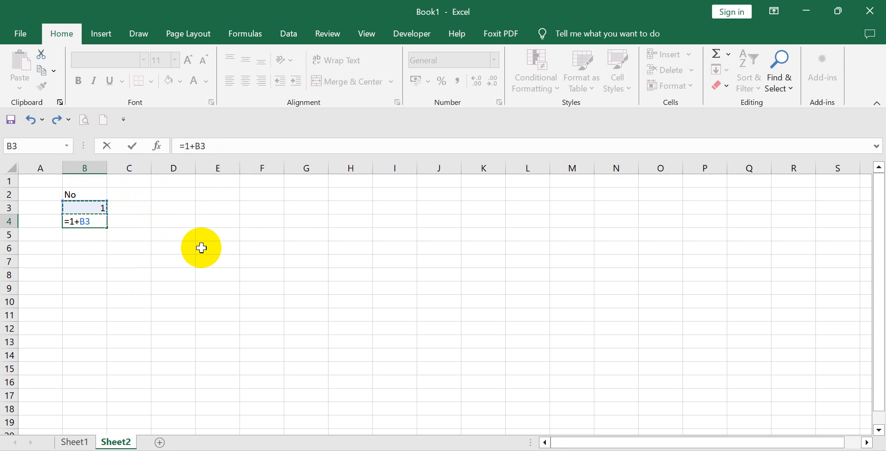
key("Return")
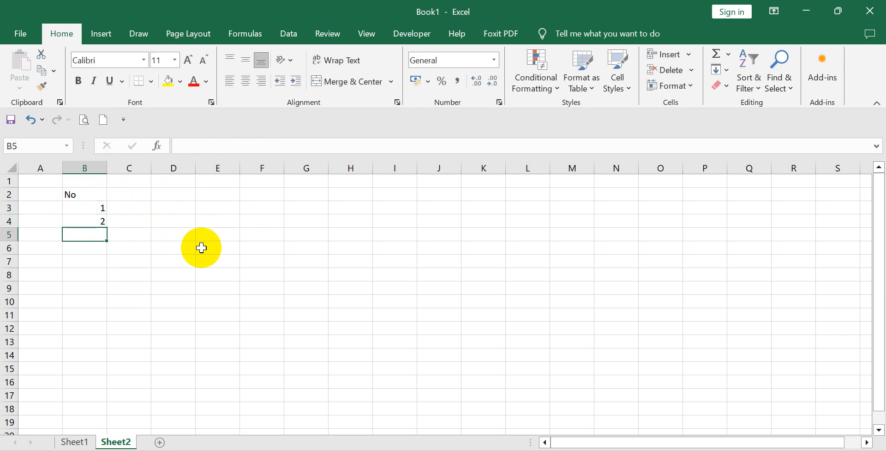
left_click(97, 221)
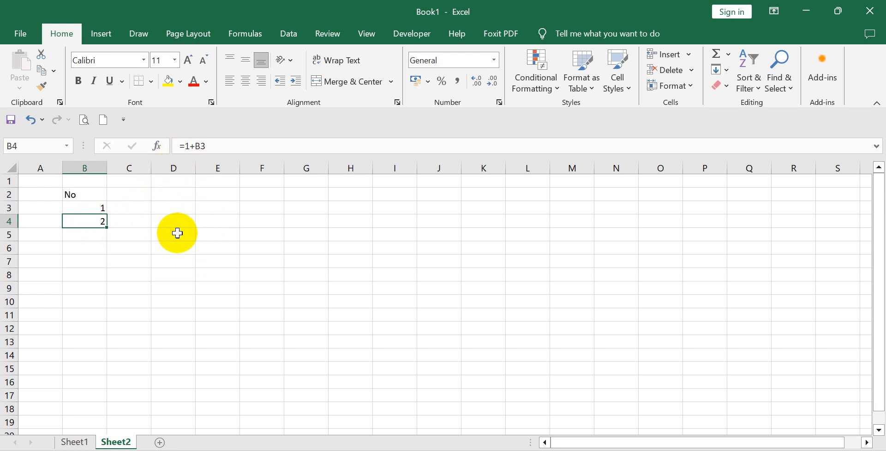
left_click(95, 209)
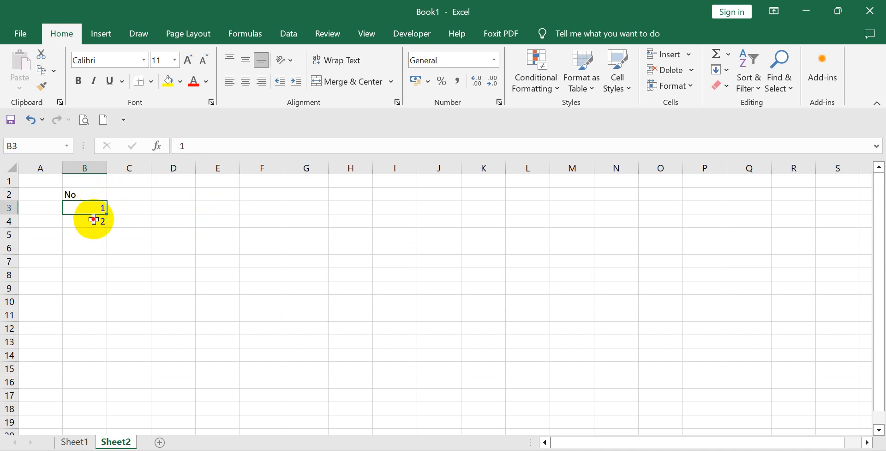
left_click(93, 218)
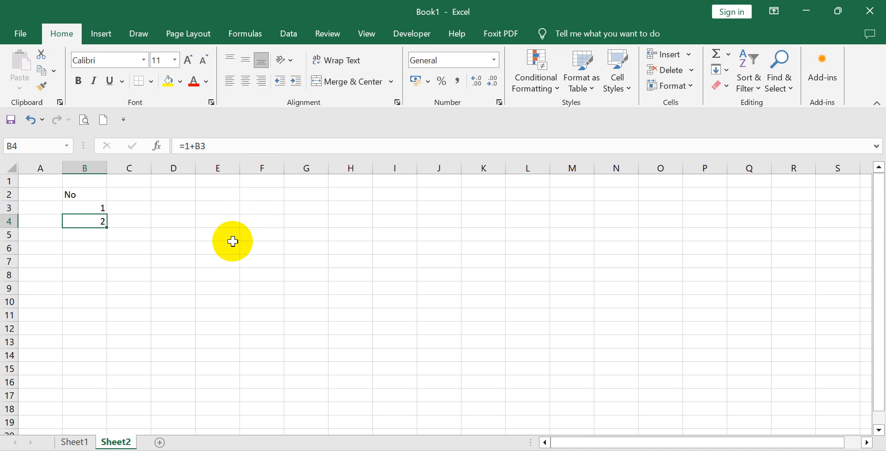
Copy the formula in B4 and paste it into B5:B18 to extend the serial numbers.
left_click(217, 260)
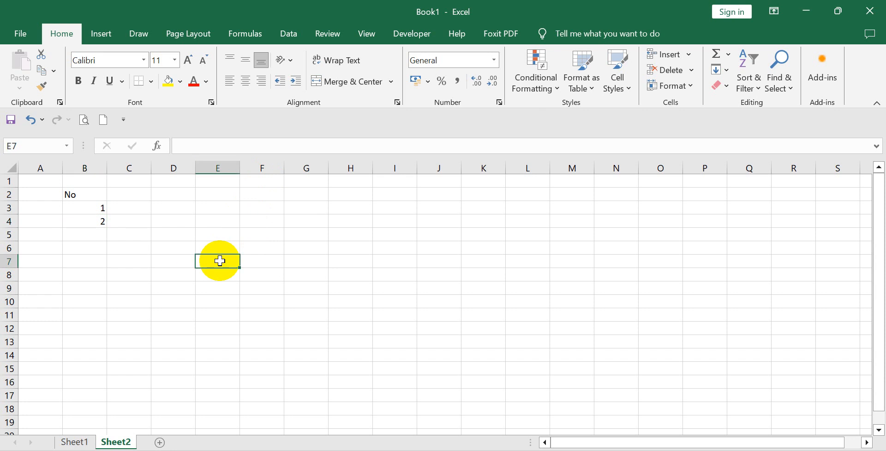
left_click(90, 221)
right_click(90, 221)
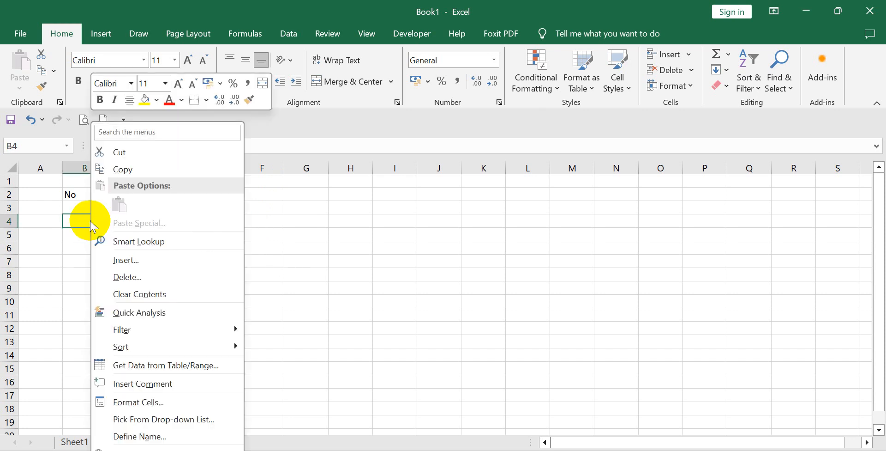
left_click(131, 167)
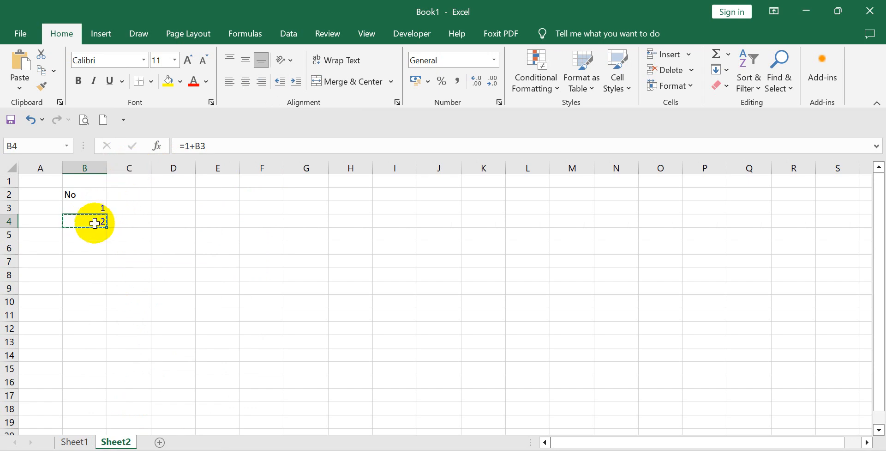
left_click_drag(94, 234, 87, 406)
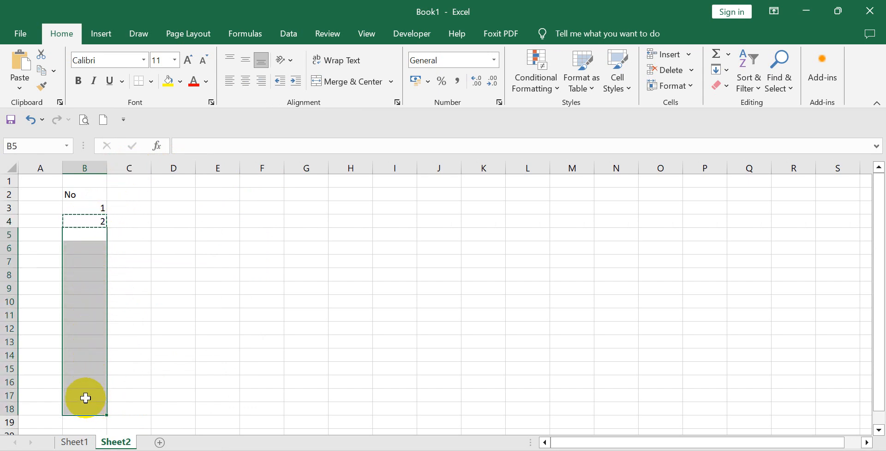
right_click(85, 397)
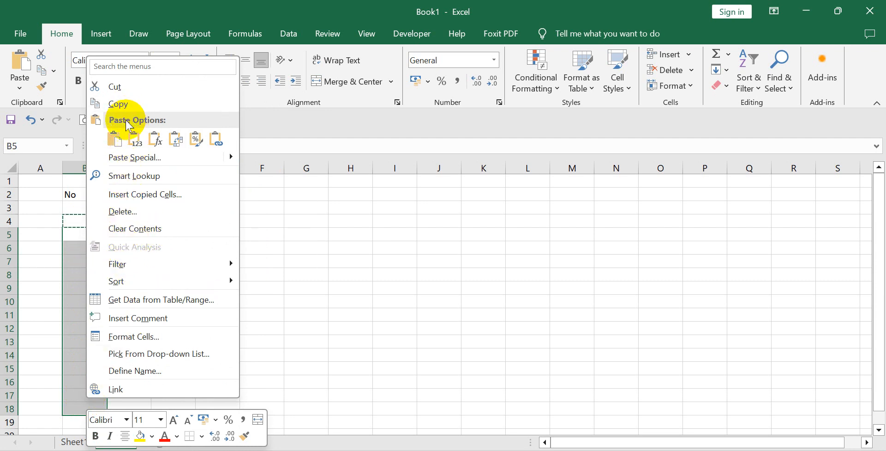
left_click(114, 139)
left_click(114, 139)
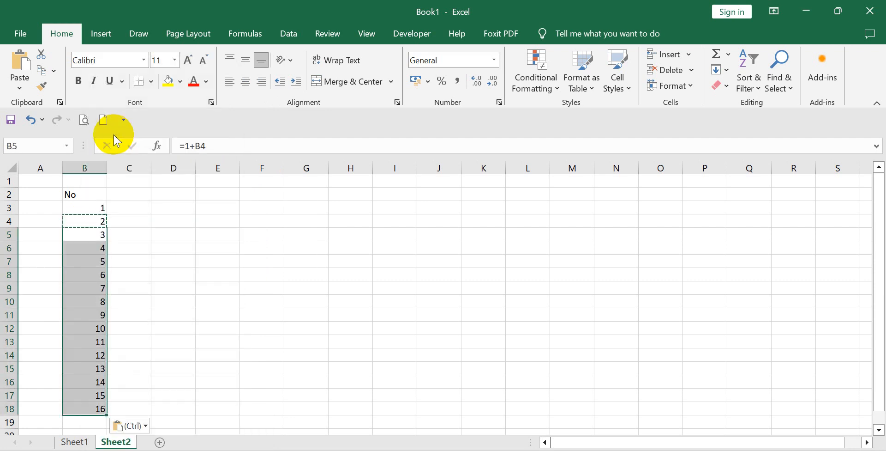
left_click(233, 261)
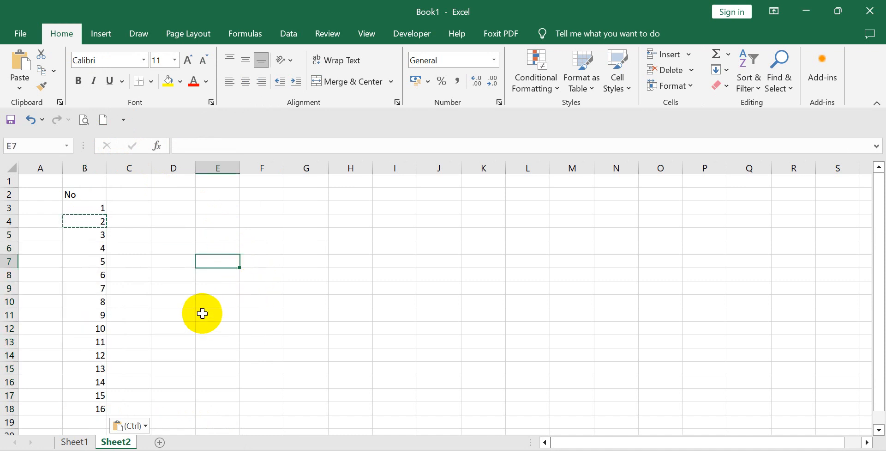
left_click(245, 298)
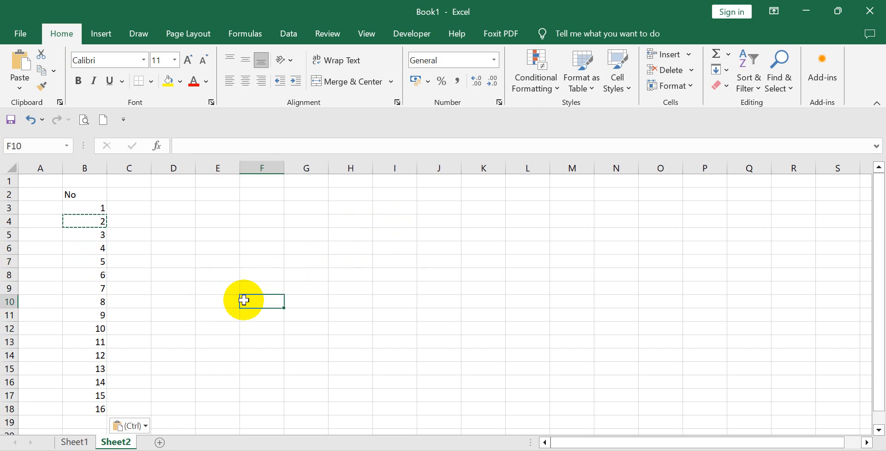
key("Escape")
Examine the pasted formulas cell by cell from B5 down to B18.
left_click(92, 232)
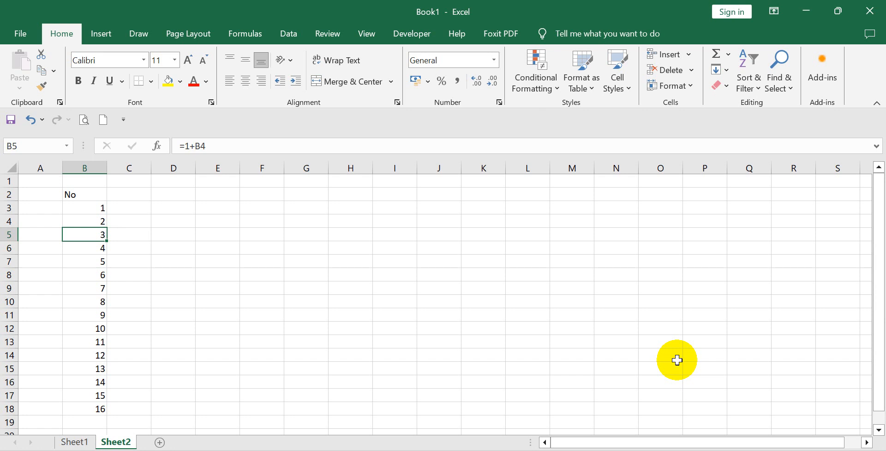
key("Down")
key("Down")
key("Down")
key("Down")
key("Down")
key("Down")
key("Down")
key("Down")
key("Down")
key("Down")
key("Down")
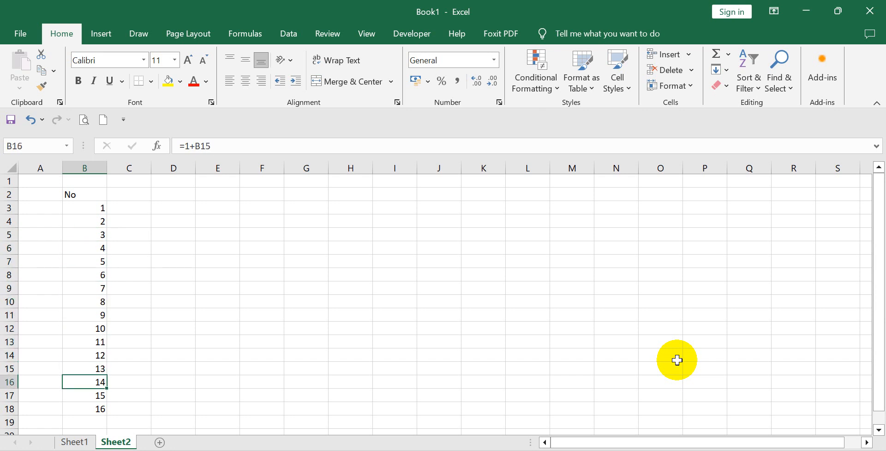
key("Down")
key("Down")
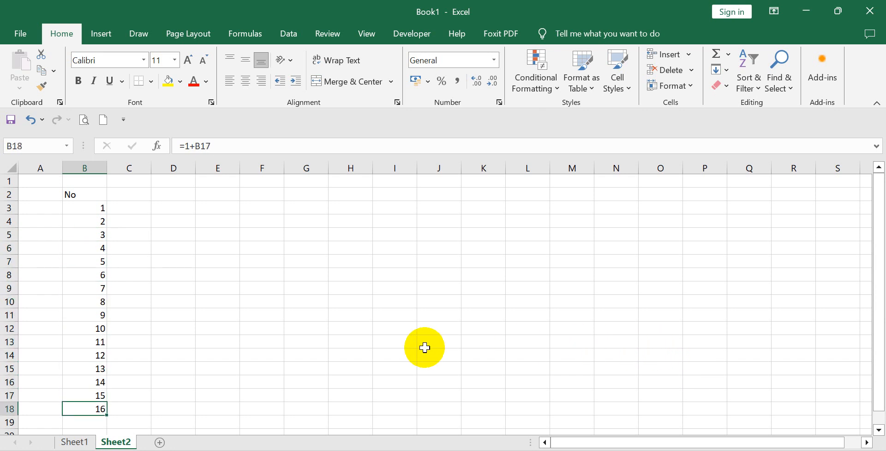
Change the formula in B4 to =2+B3.
left_click(90, 216)
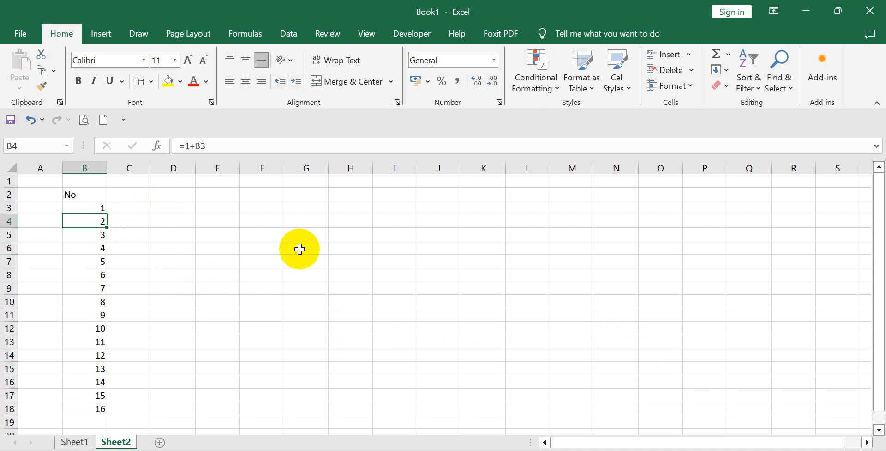
left_click(189, 146)
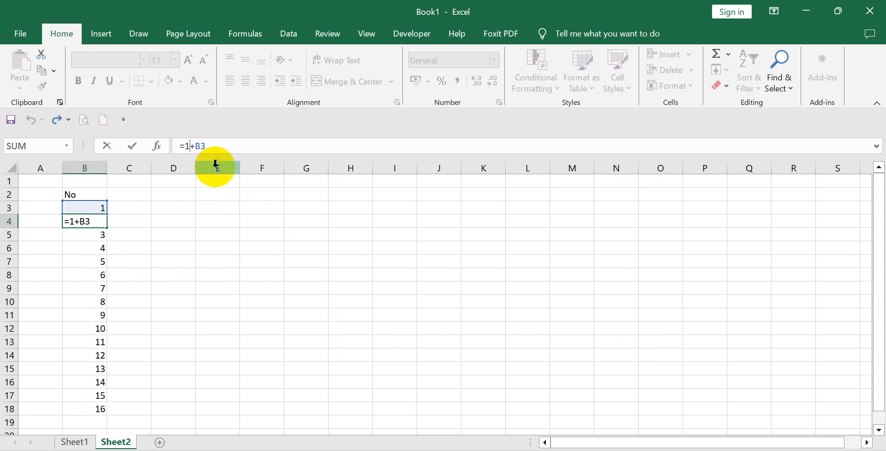
key("BackSpace")
type("2")
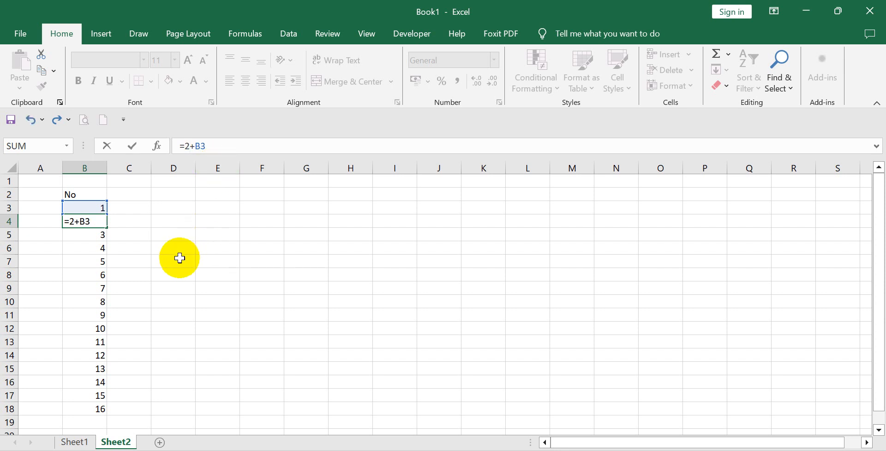
key("Return")
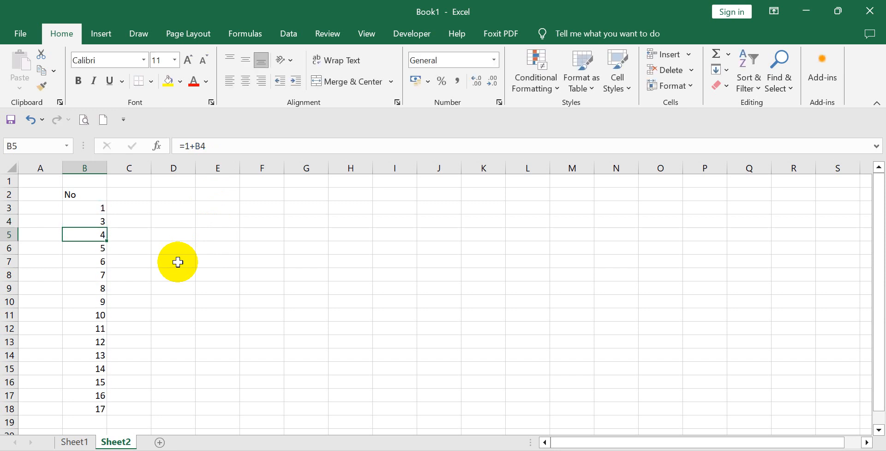
Copy the updated B4 formula over B5:B18 and check the formulas in B4 and B5.
left_click(93, 219)
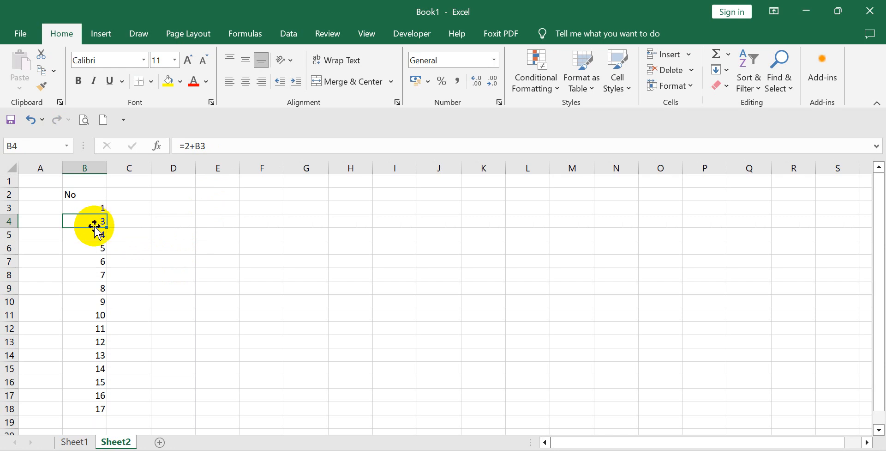
right_click(93, 222)
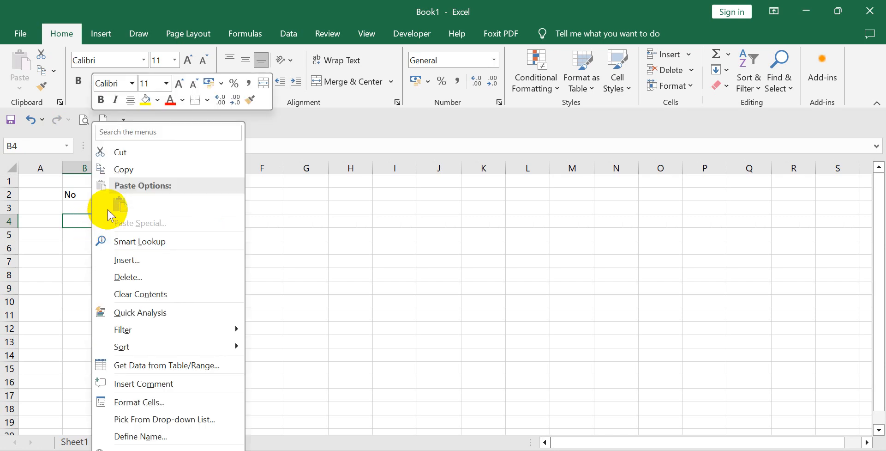
left_click(124, 170)
left_click_drag(81, 234, 81, 404)
key("ctrl+v")
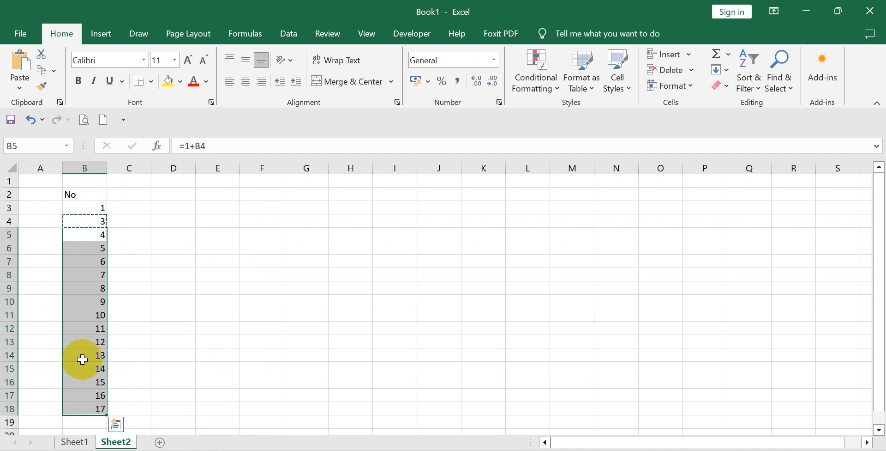
right_click(87, 284)
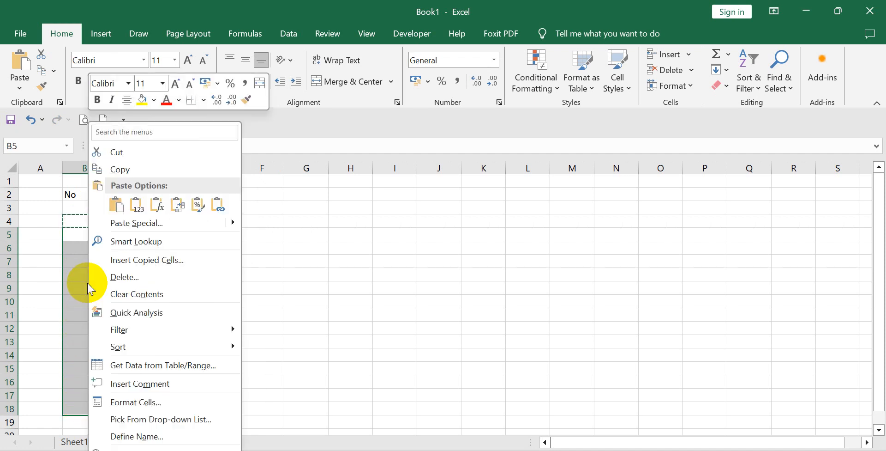
left_click(116, 204)
left_click(224, 289)
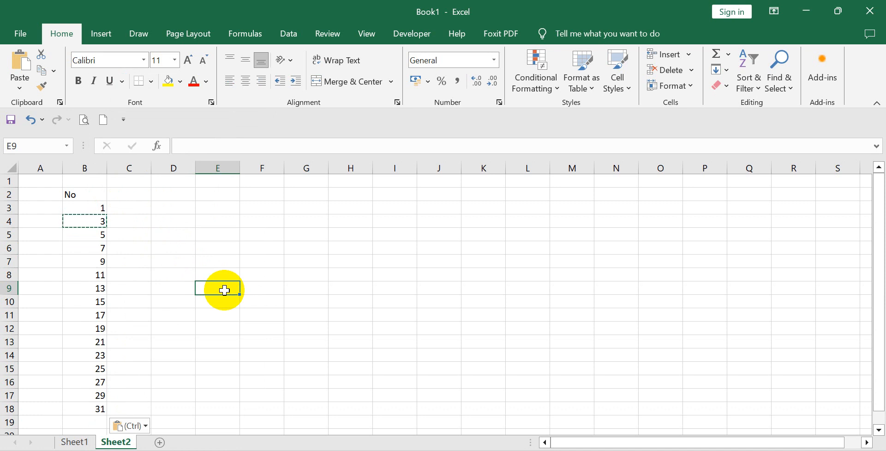
key("Escape")
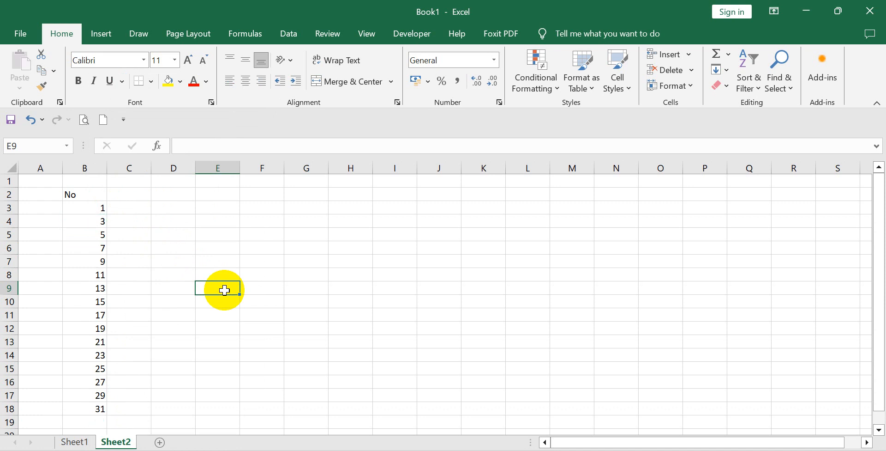
left_click(84, 224)
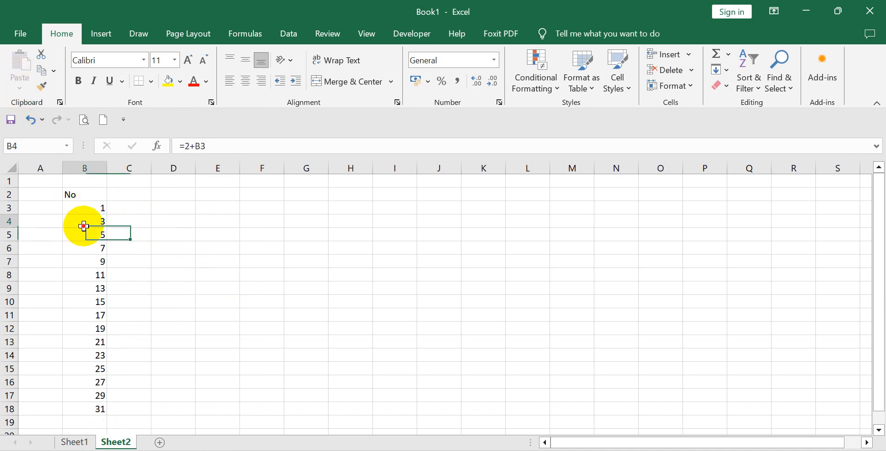
key("Down")
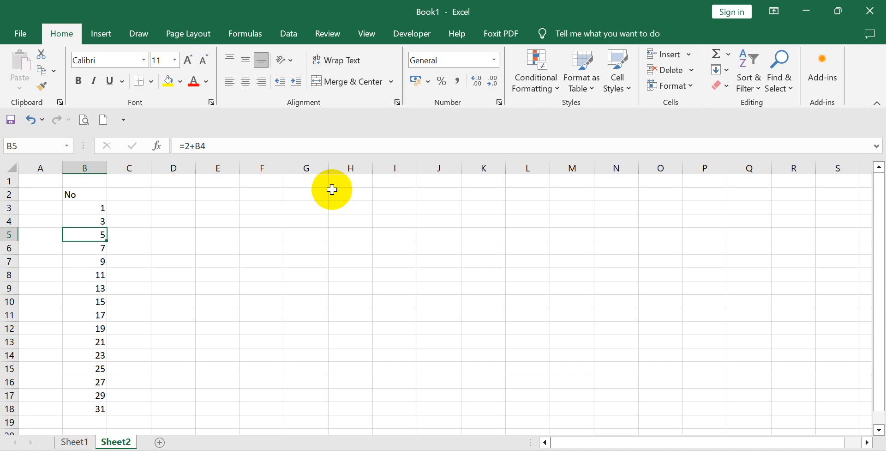
left_click(140, 274)
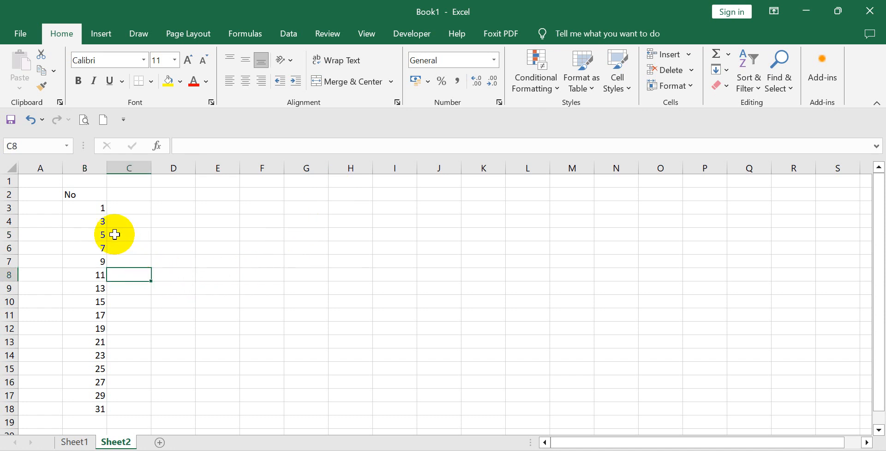
Change the formula in B4 to =3+B3.
left_click(84, 211)
left_click(89, 223)
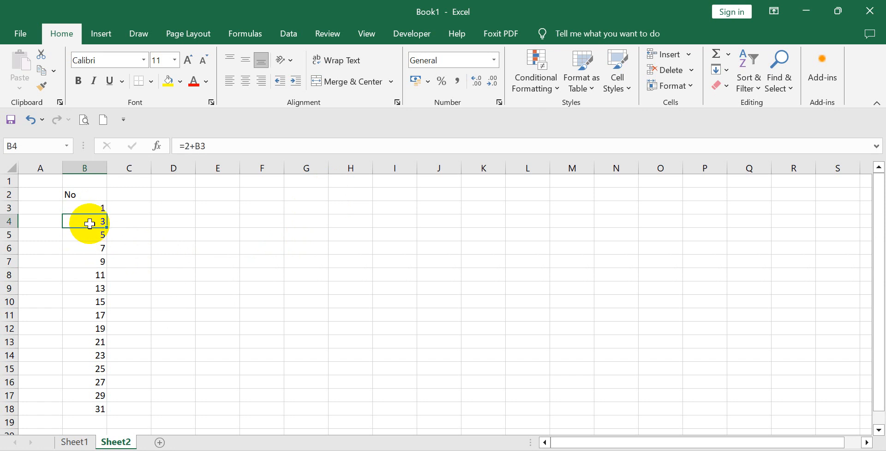
left_click(190, 146)
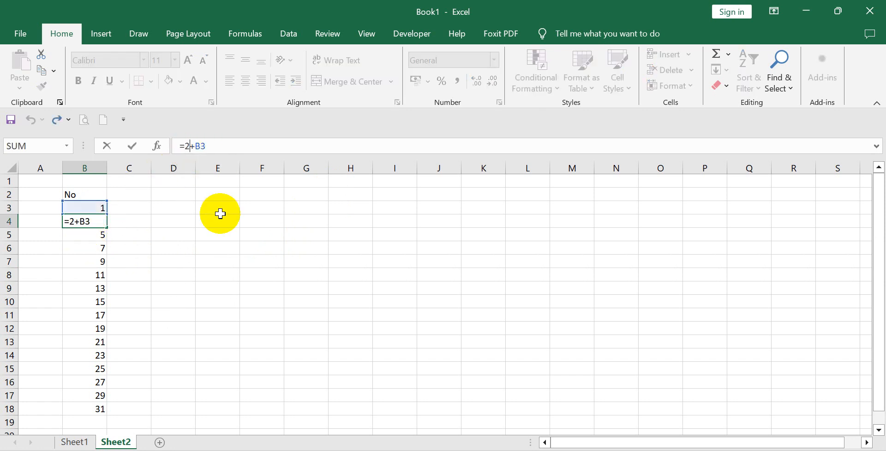
key("BackSpace")
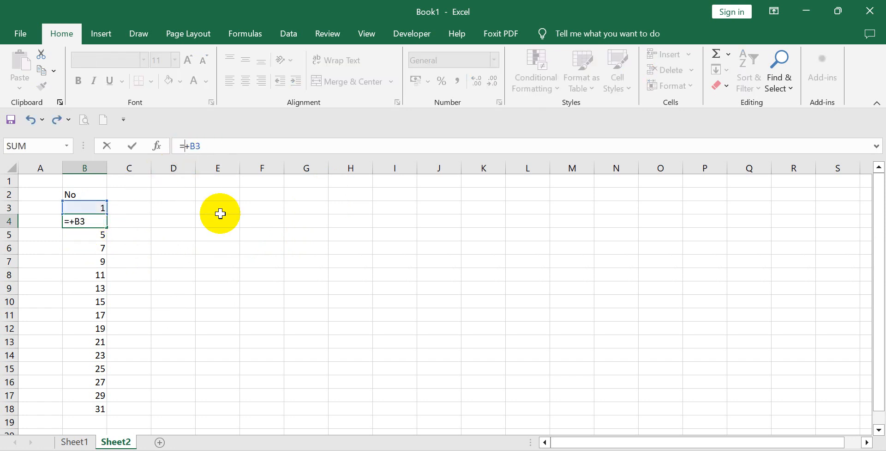
type("3")
key("Return")
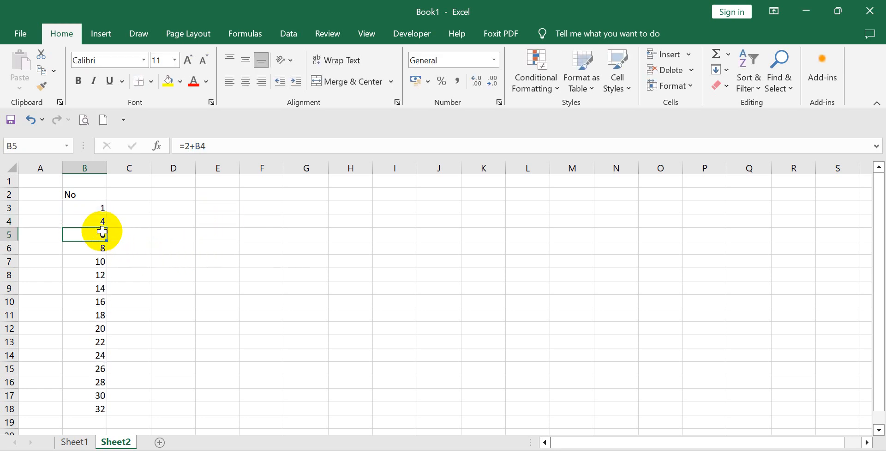
Copy the =3+B3 formula from B4 and paste it over B5:B18.
left_click(87, 221)
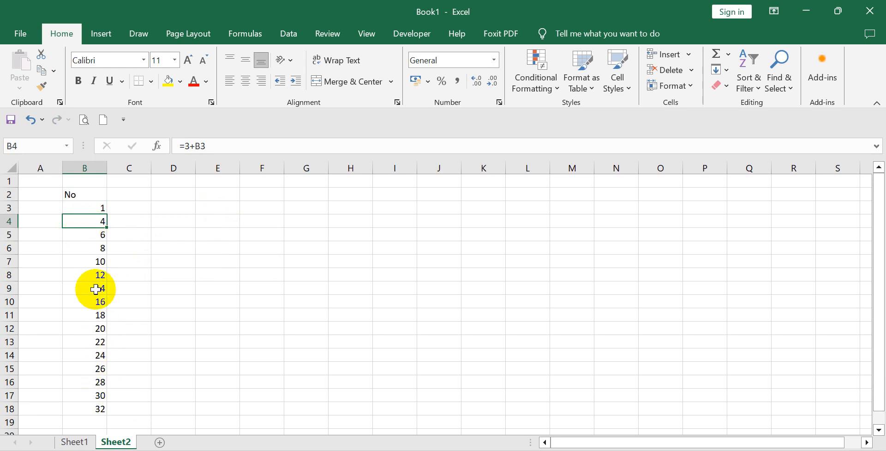
right_click(84, 223)
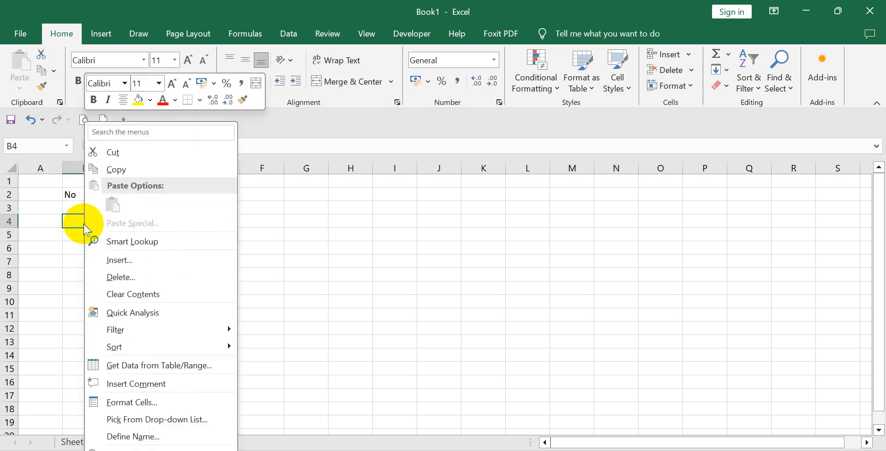
left_click(138, 169)
left_click_drag(85, 236, 85, 406)
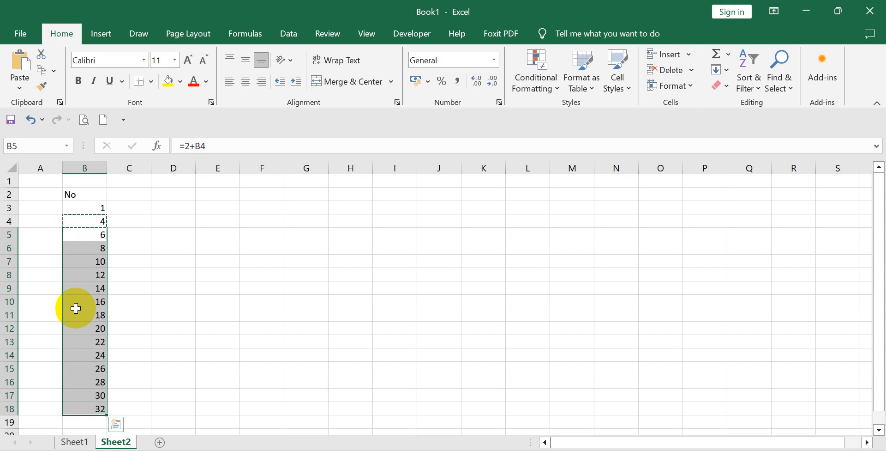
right_click(84, 251)
left_click(114, 202)
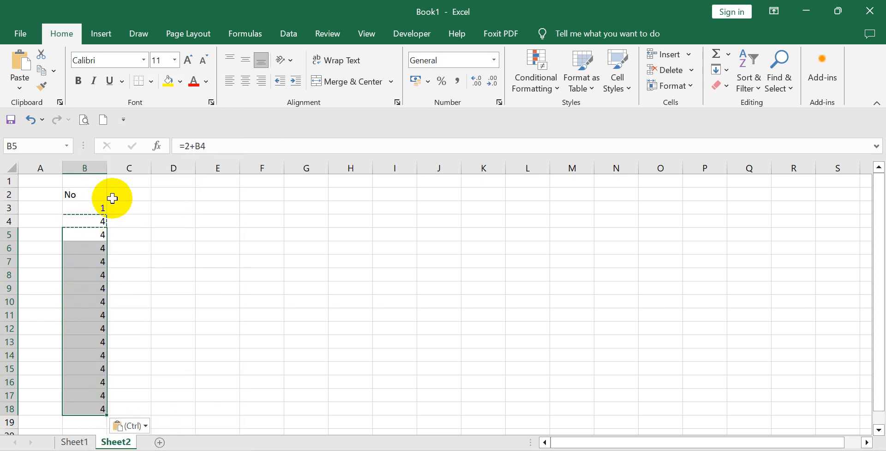
left_click(157, 258)
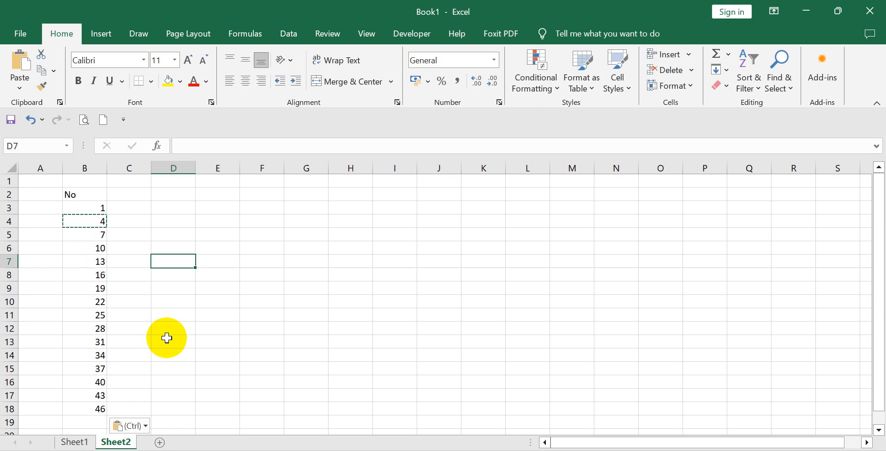
left_click(167, 337)
left_click(168, 251)
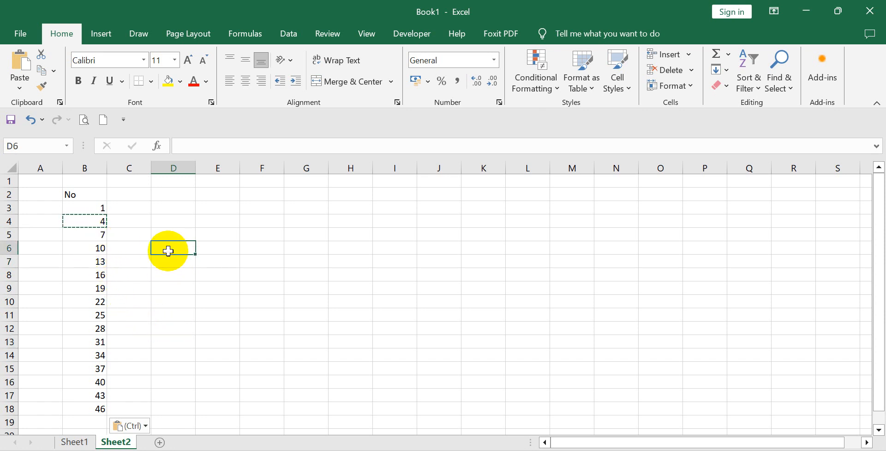
Clear the formulas from B4:B18, keeping the starting 1 in B3.
left_click_drag(96, 221, 80, 406)
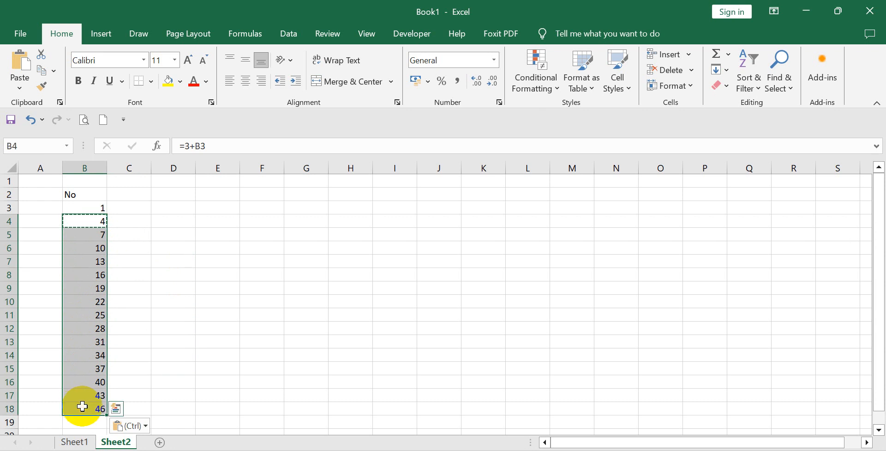
key("Delete")
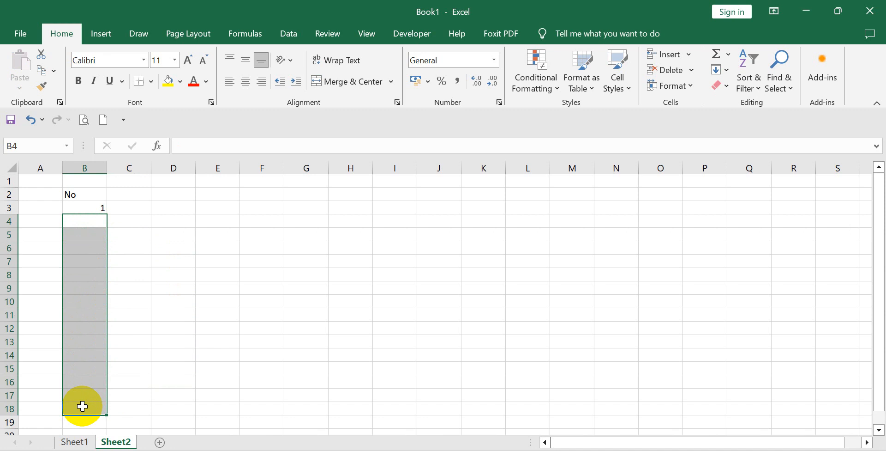
left_click(214, 301)
Enter the formula =1+B3 in B4, picking B3 on the sheet as the reference.
left_click(83, 209)
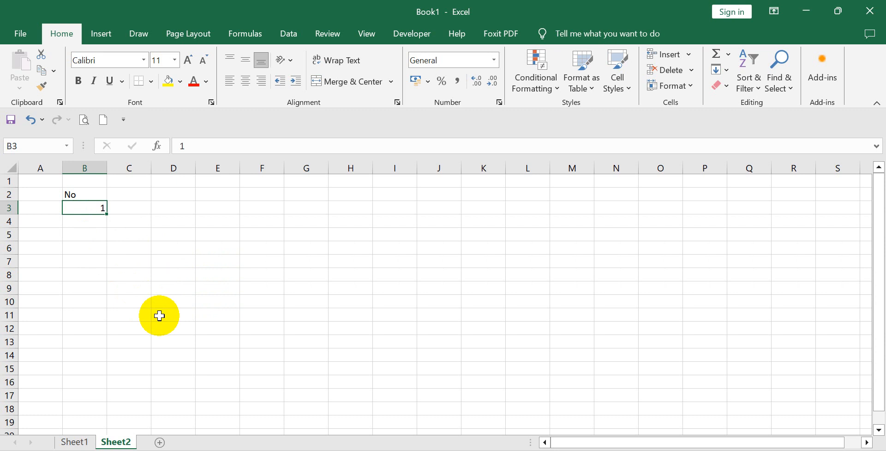
key("Down")
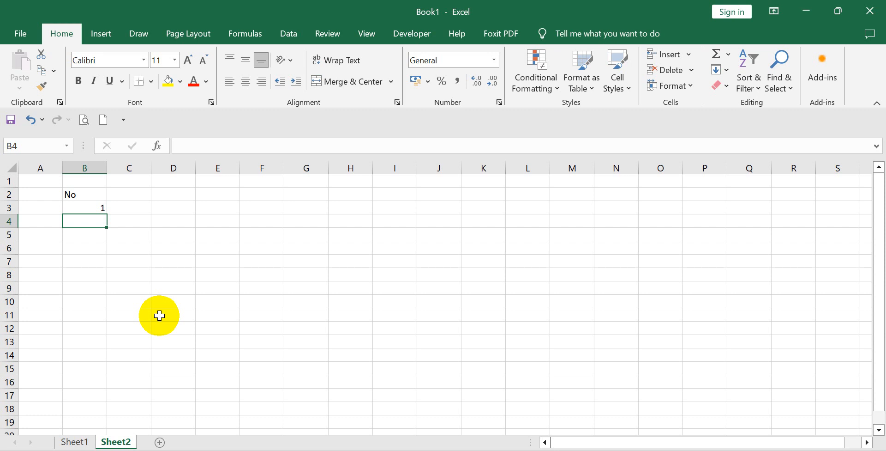
type("=")
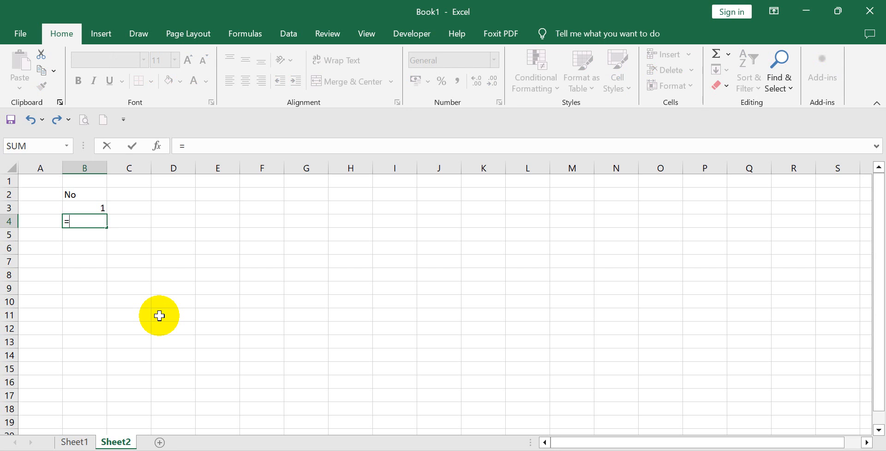
type("1+")
type("b")
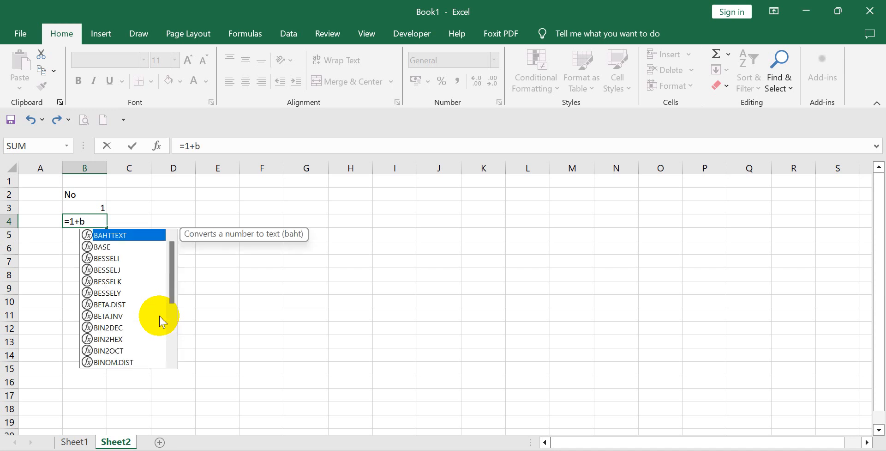
type("3")
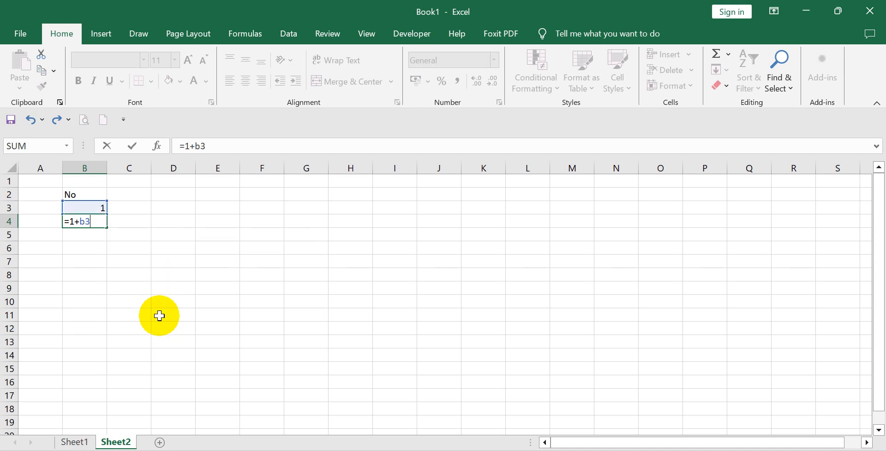
key("BackSpace")
key("BackSpace")
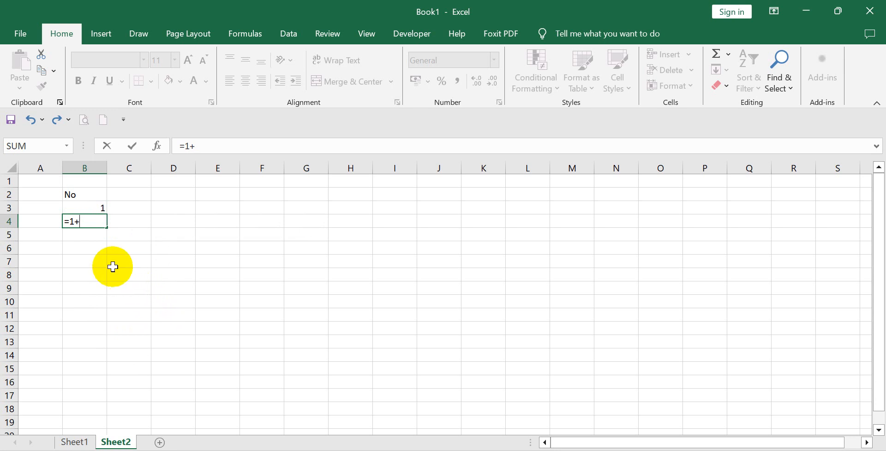
left_click(85, 204)
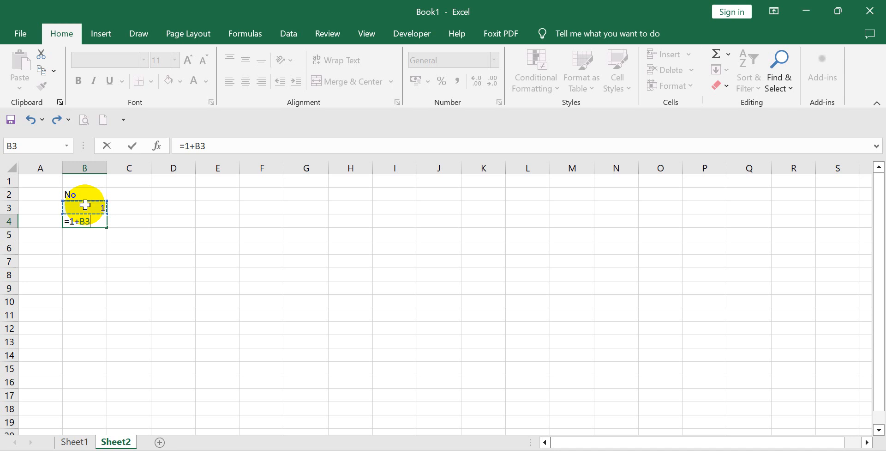
key("Return")
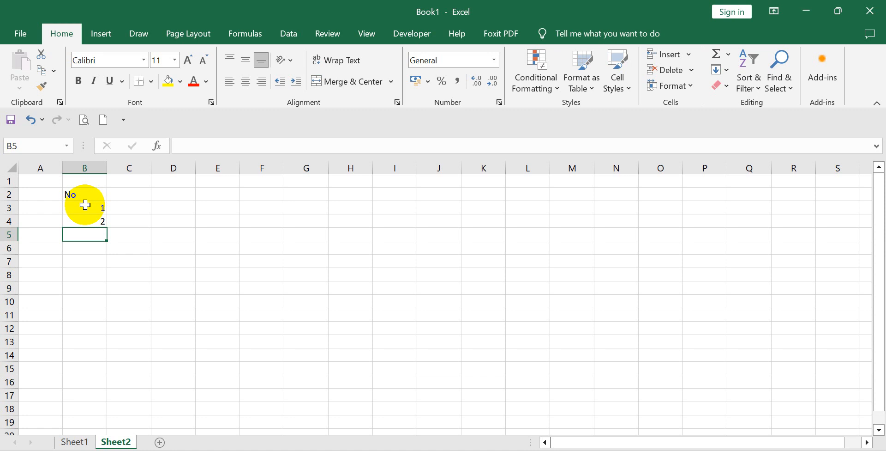
left_click(88, 218)
right_click(89, 220)
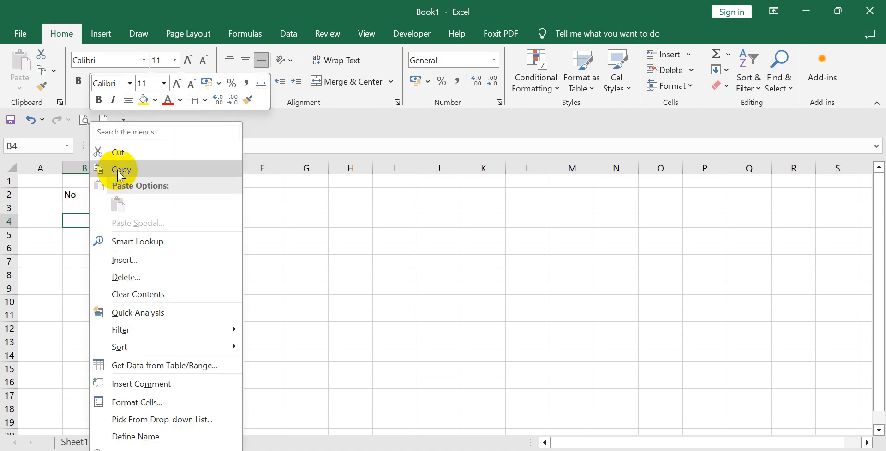
key("Escape")
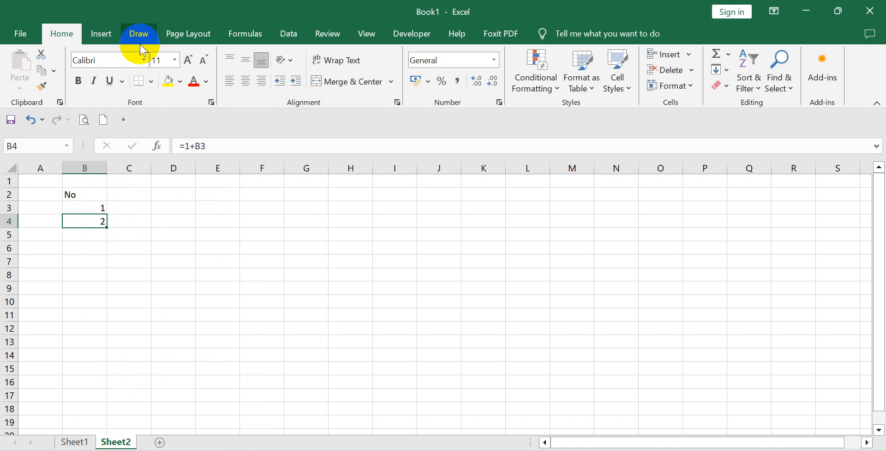
right_click(76, 220)
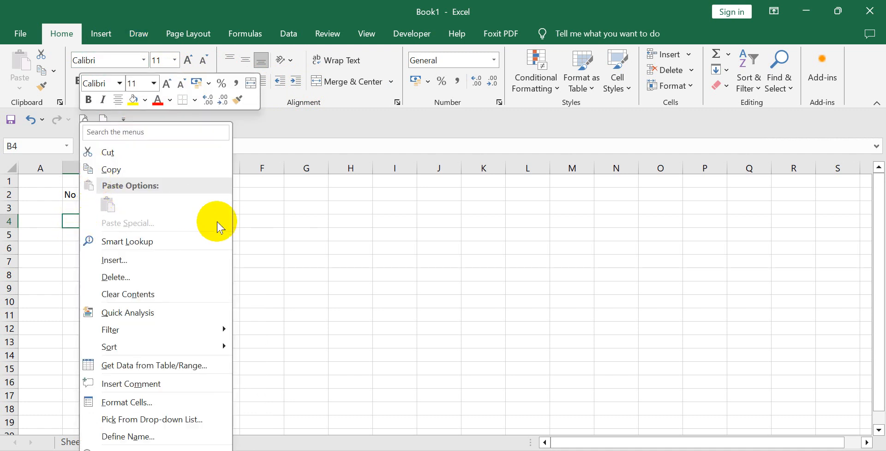
left_click(256, 222)
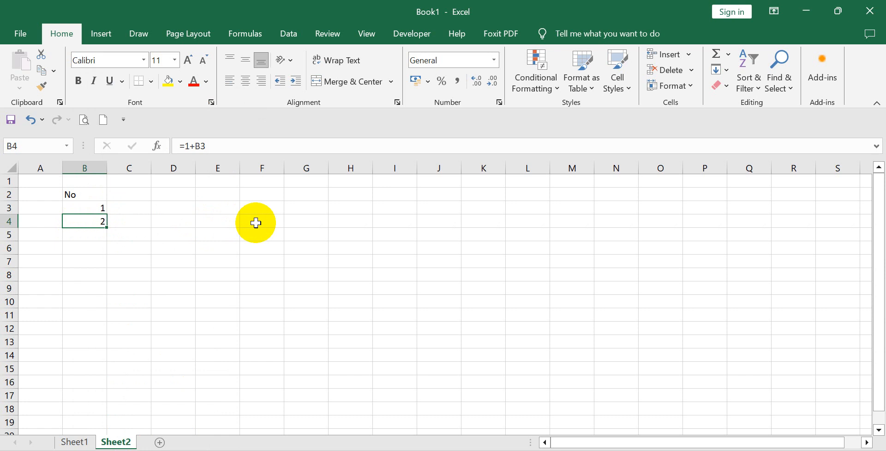
key("ctrl+c")
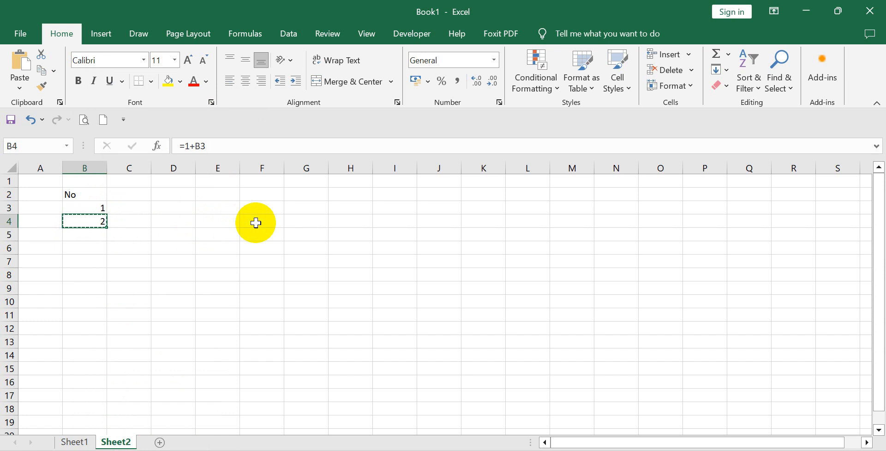
key("Escape")
Copy the =1+B3 formula from B4, paste it over B5:B41 and look through the numbered rows.
right_click(86, 218)
left_click(99, 167)
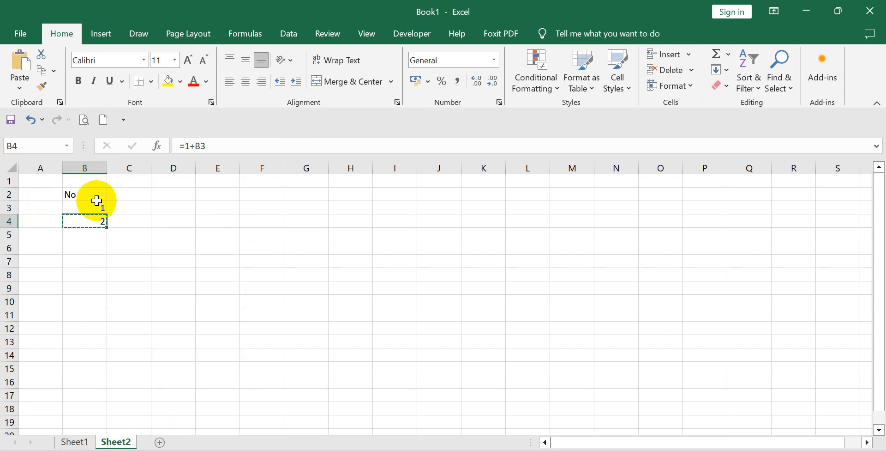
left_click(97, 236)
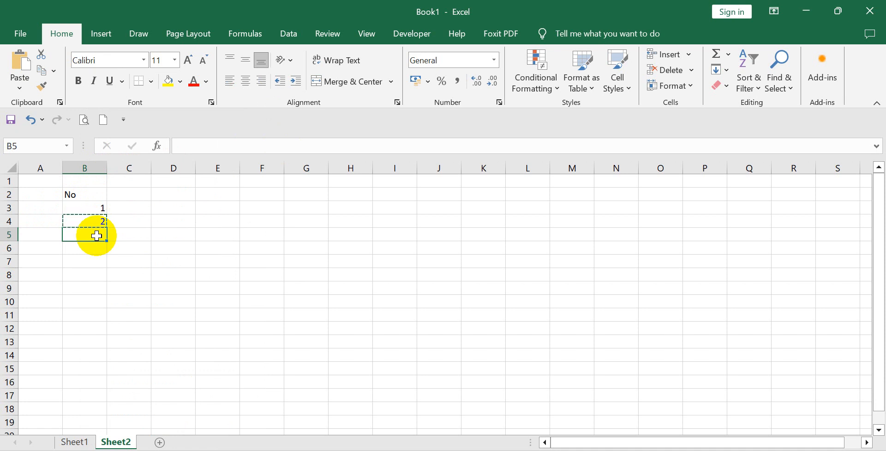
left_click_drag(97, 236, 88, 409)
scroll(158, 349, "up", 8)
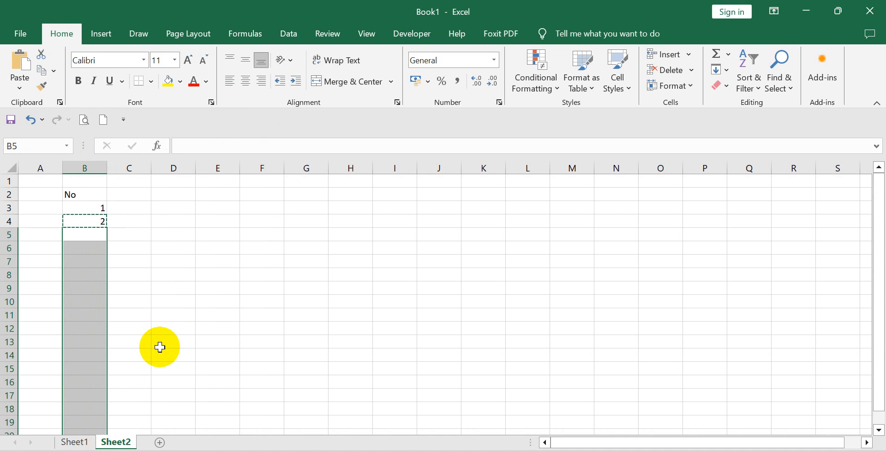
right_click(77, 232)
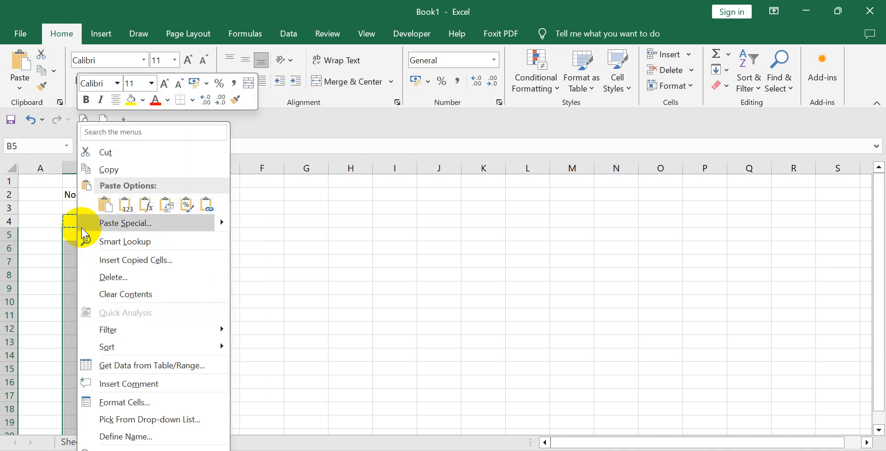
left_click(105, 205)
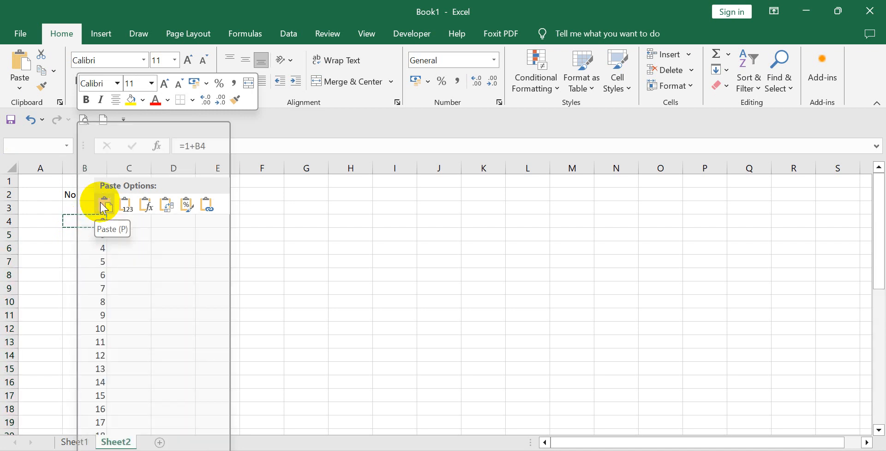
left_click(141, 221)
scroll(166, 255, "down", 4)
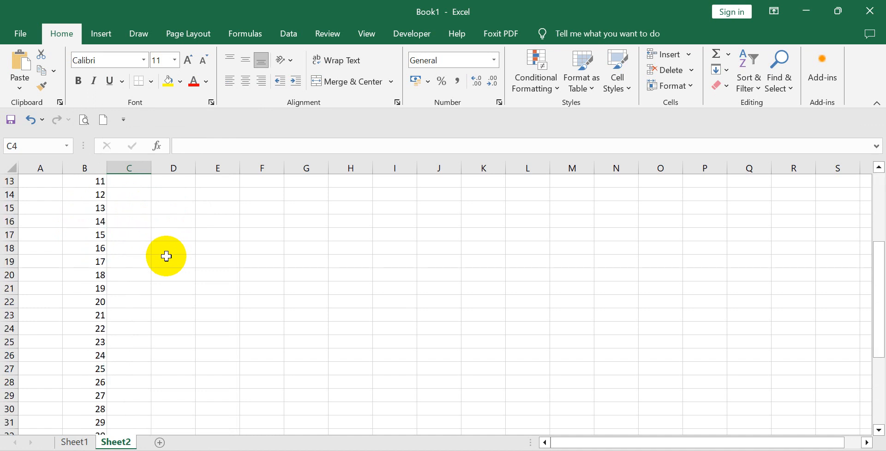
scroll(166, 255, "down", 7)
scroll(166, 255, "up", 3)
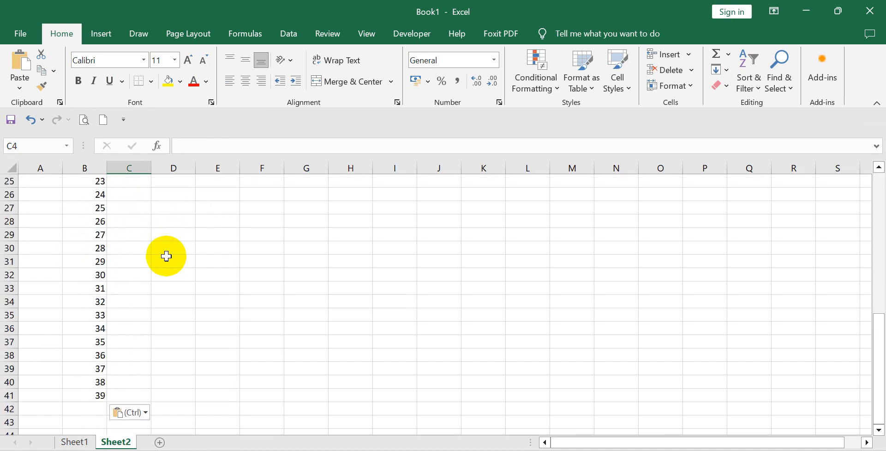
scroll(167, 256, "up", 8)
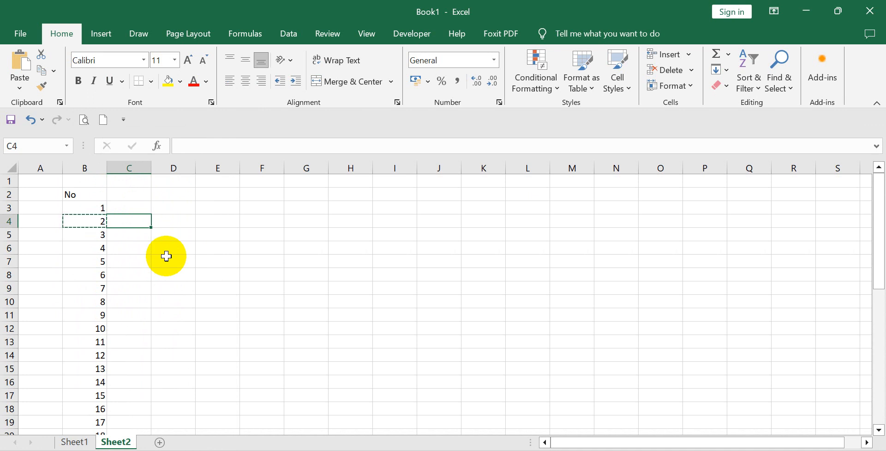
Enter a backtick in C4 and inspect the copied formulas in B5 and B6.
type("`")
left_click(101, 236)
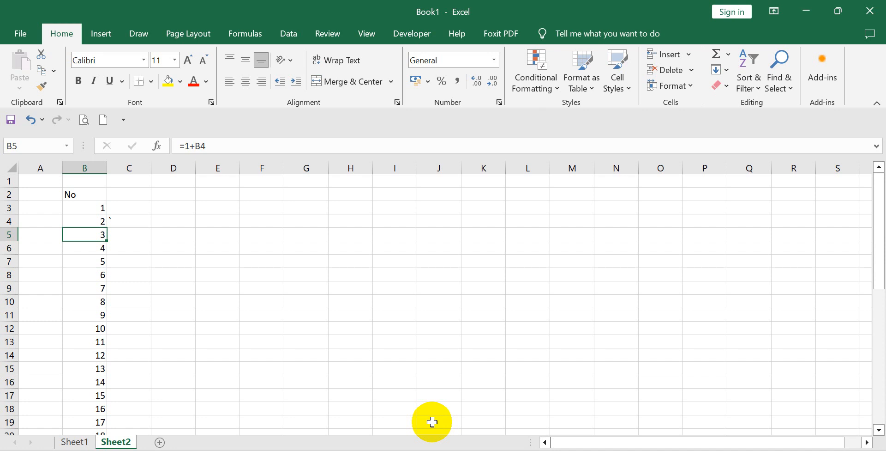
key("Down")
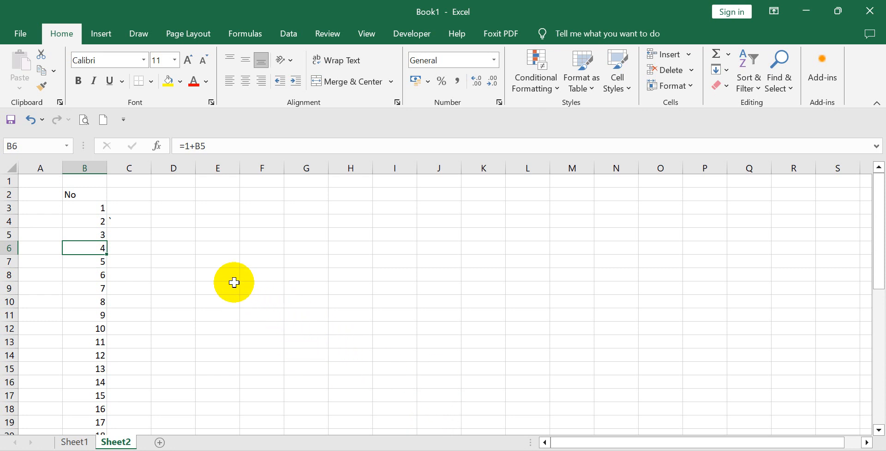
Delete the serial numbers in B13:B41 so that the list ends at row 12.
scroll(94, 275, "down", 8)
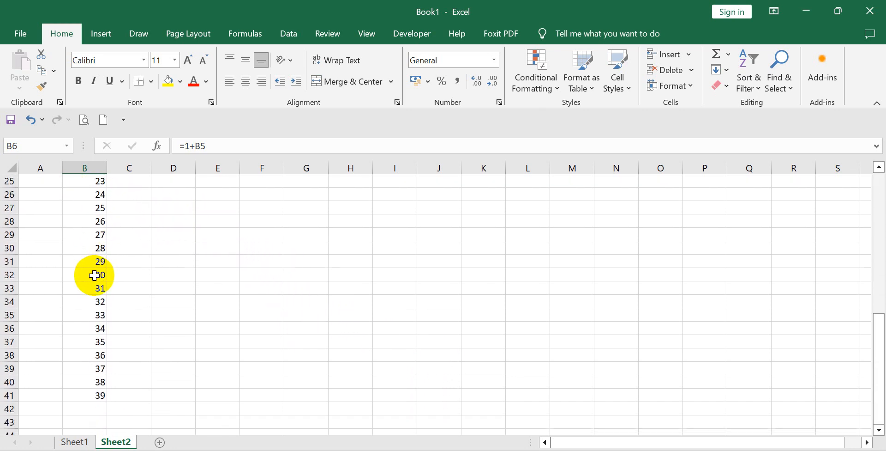
scroll(94, 275, "up", 8)
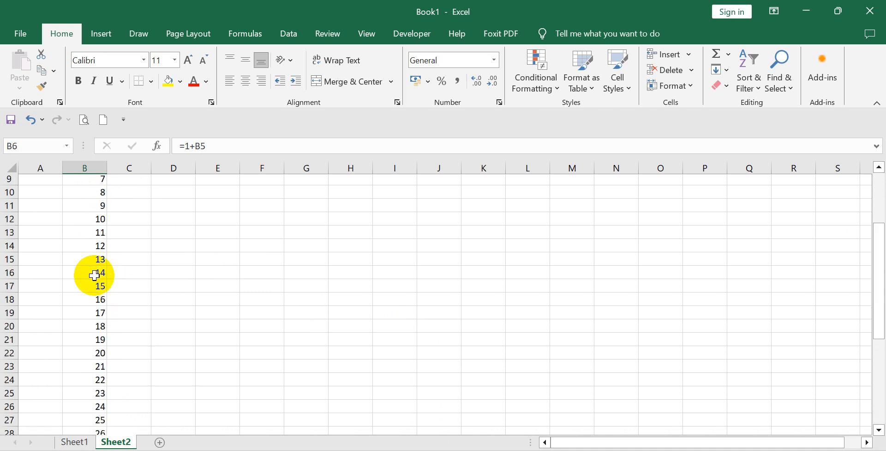
scroll(95, 275, "down", 3)
scroll(95, 276, "down", 7)
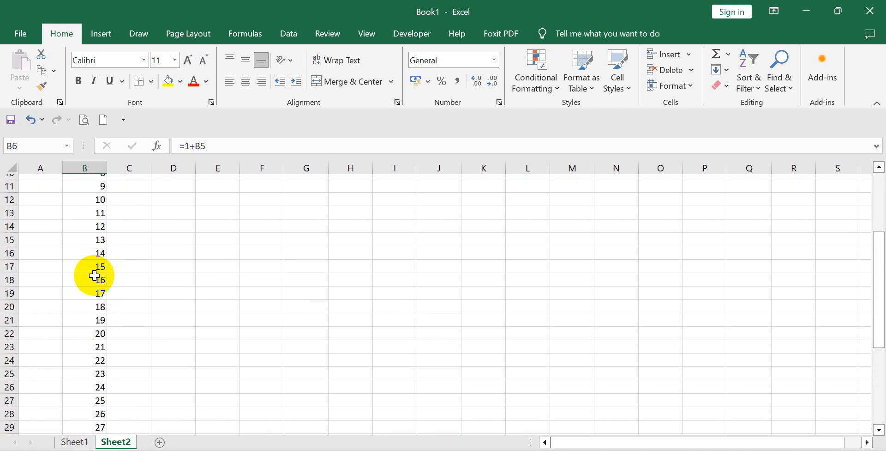
left_click_drag(91, 313, 83, 222)
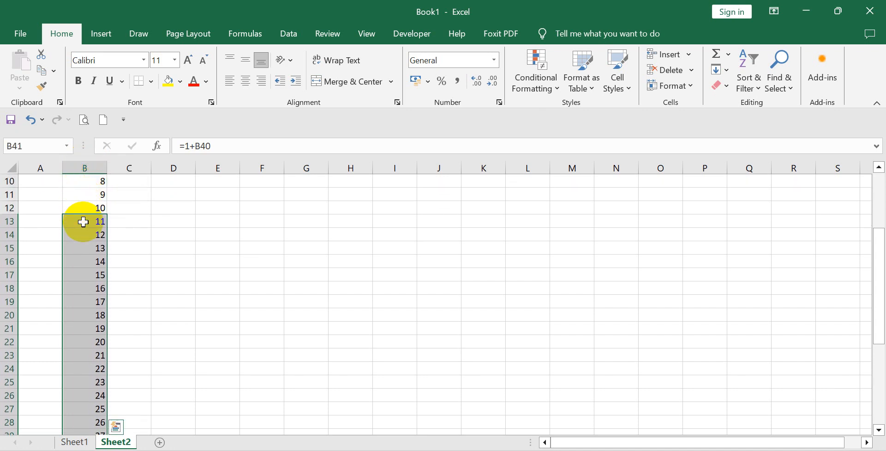
scroll(83, 221, "down", 7)
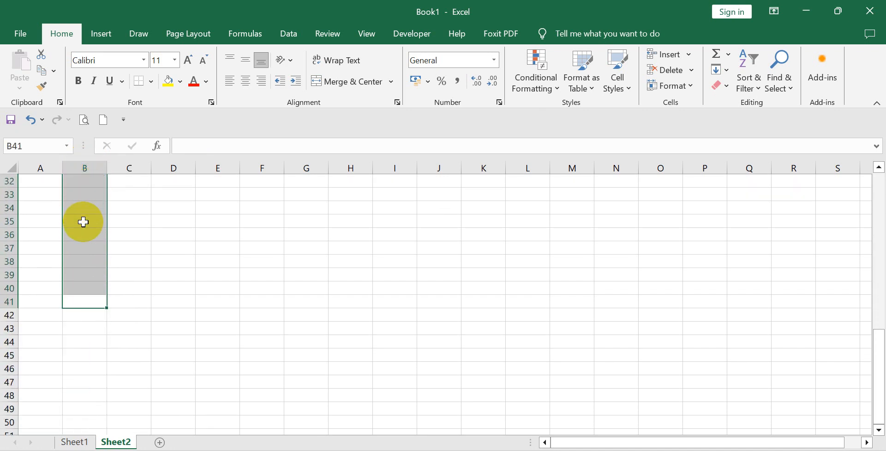
left_click(200, 274)
Enter 1 in B3 and 2 in B4 as plain numbers and extend the series down to B12 with the fill handle.
scroll(199, 273, "up", 10)
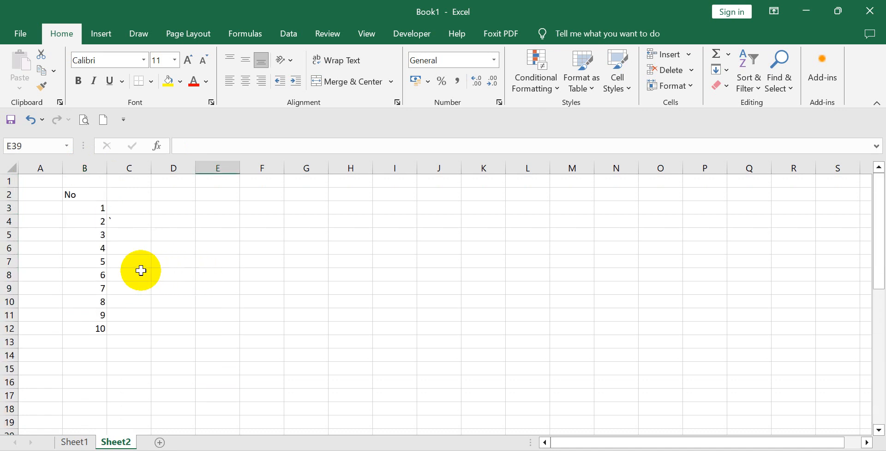
left_click(91, 210)
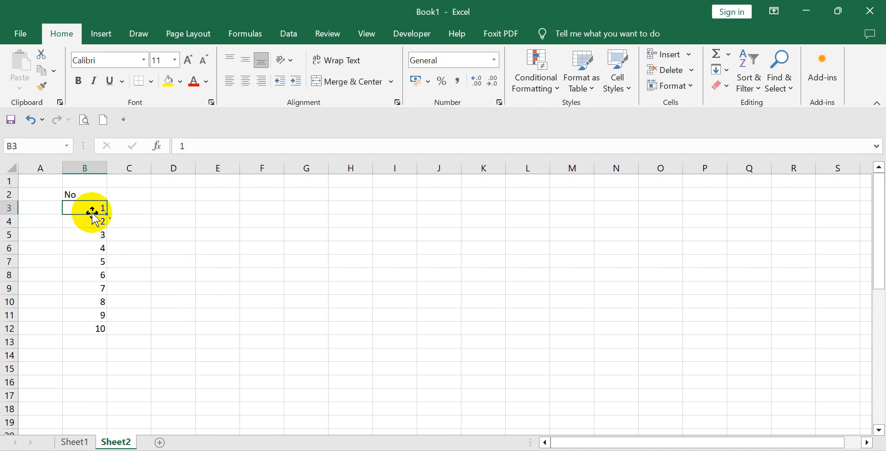
type("1")
key("Return")
type("2")
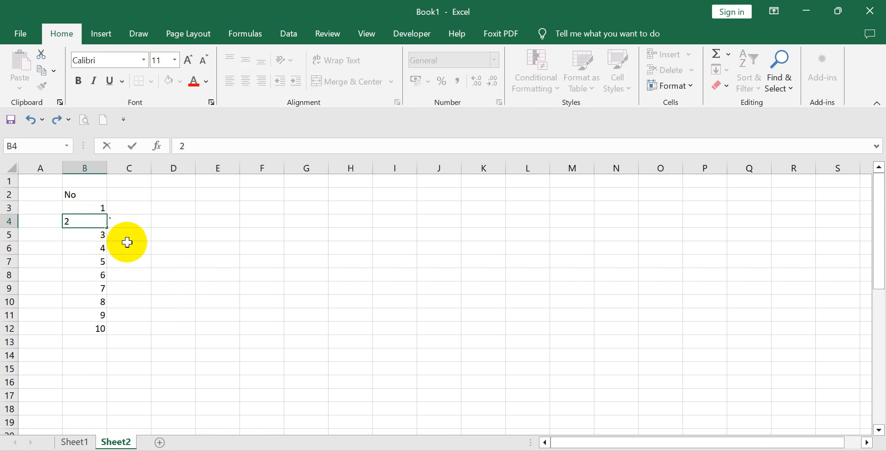
left_click(127, 242)
left_click_drag(89, 212, 117, 333)
left_click(171, 319)
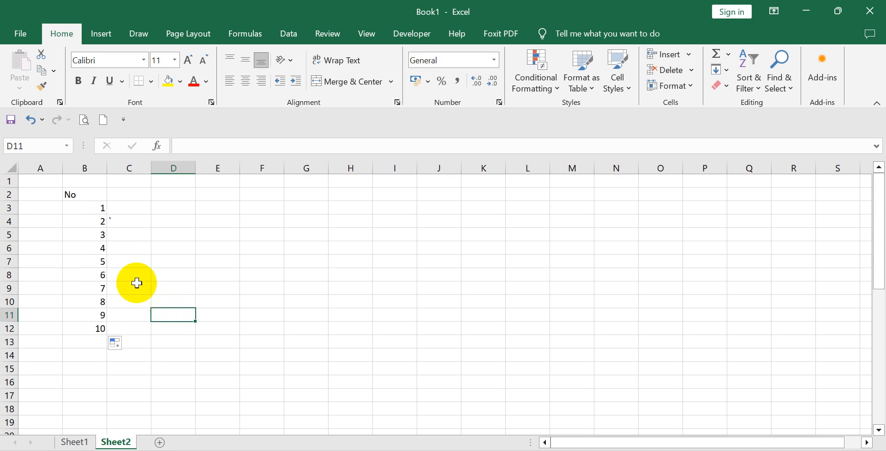
Inspect the contents of the filled cells from B4 down to B9 in the No column.
left_click(92, 218)
left_click(95, 234)
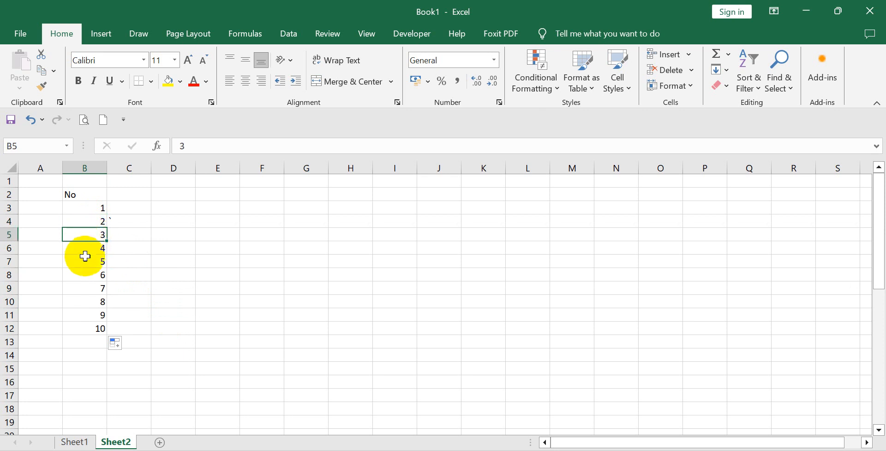
left_click(94, 259)
left_click(94, 273)
left_click(93, 289)
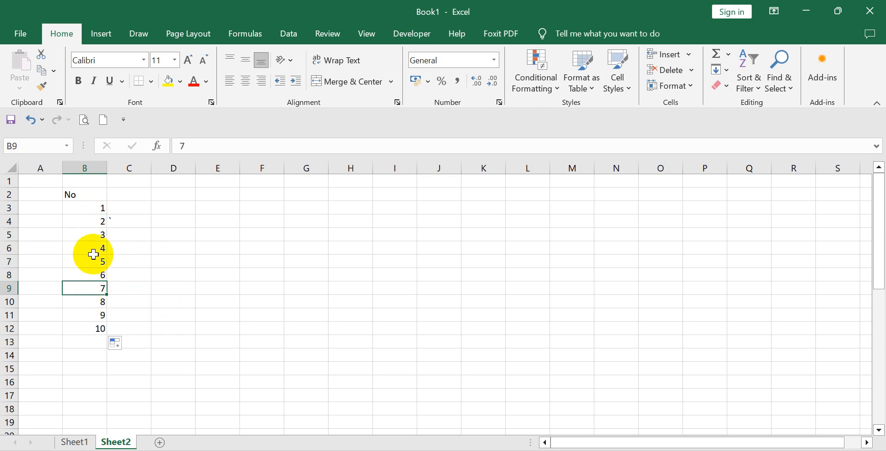
Set B4 to 3 and extend the series from B3:B4 down to B12 with the fill handle.
left_click(88, 222)
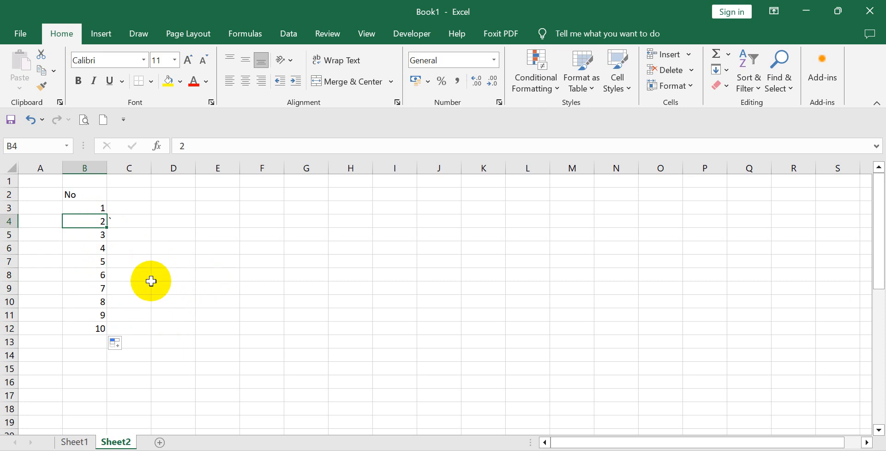
left_click(134, 303)
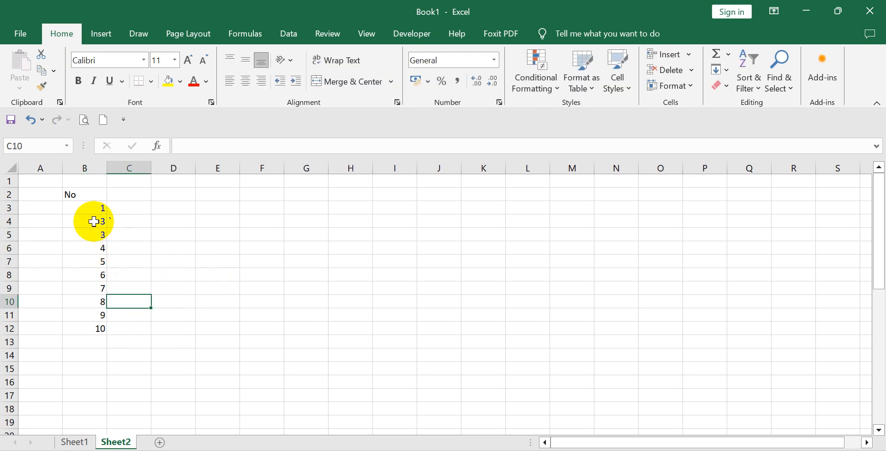
left_click(92, 213)
left_click_drag(91, 213, 106, 334)
left_click(158, 312)
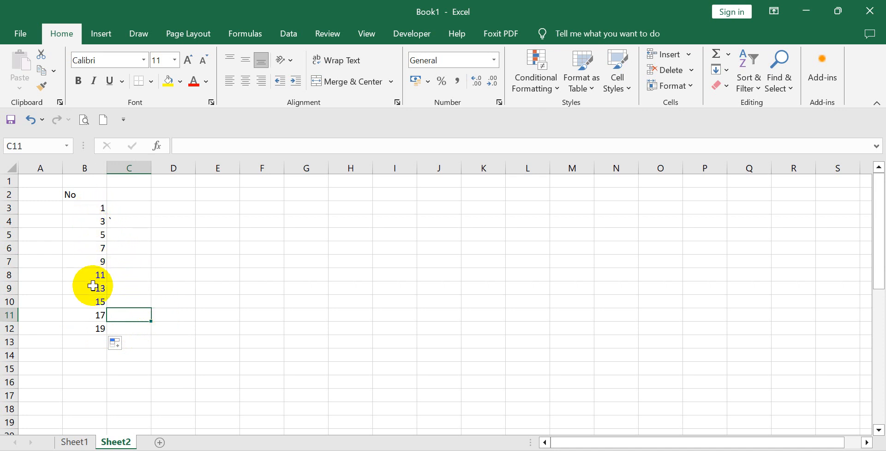
Set B4 back to 2 and refill the series from B3:B4 down to B12 with the fill handle.
left_click(95, 221)
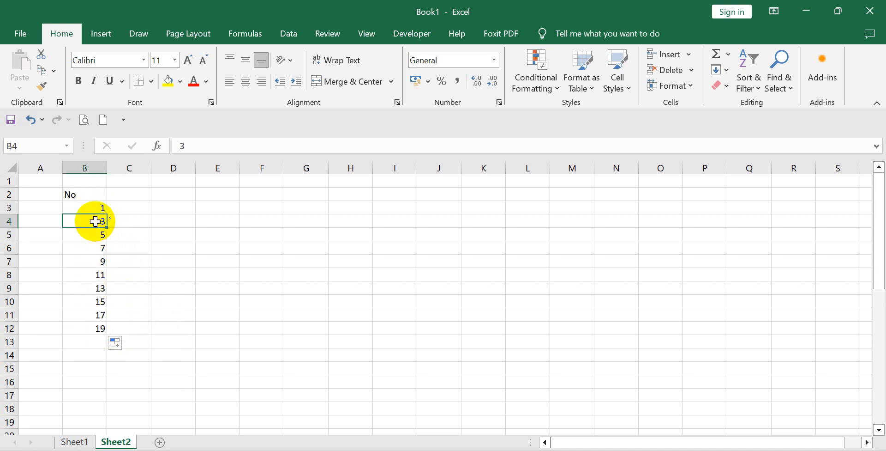
type("2")
left_click(123, 272)
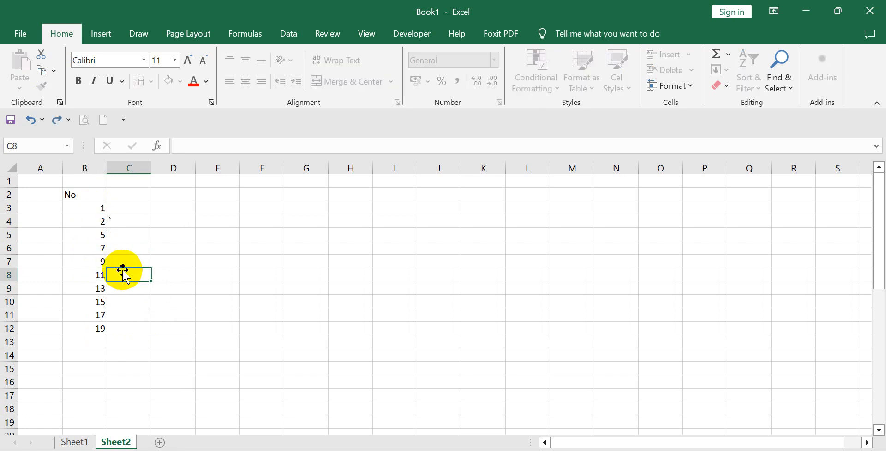
left_click(93, 213)
left_click_drag(94, 212, 105, 329)
left_click(131, 300)
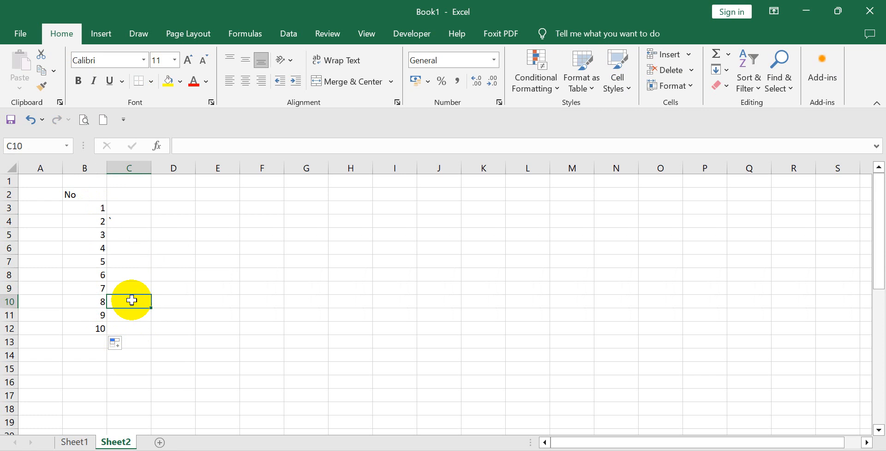
Enter the column header Nama in C2, beside the No header.
left_click(137, 193)
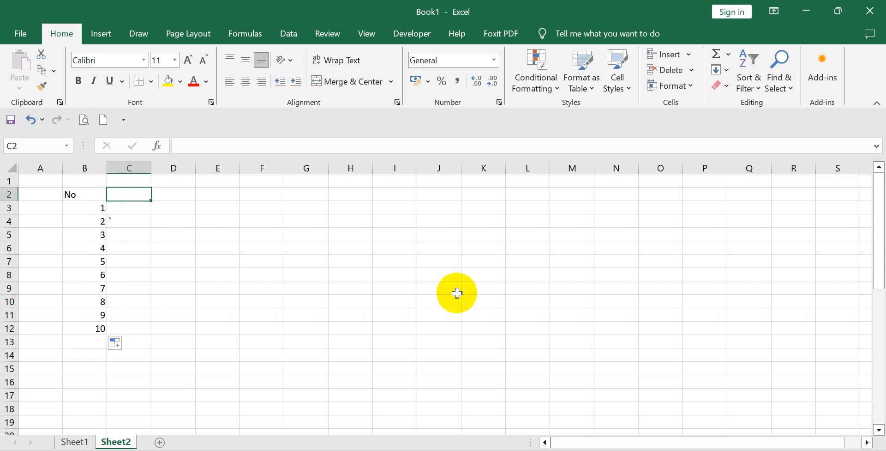
type("Nama")
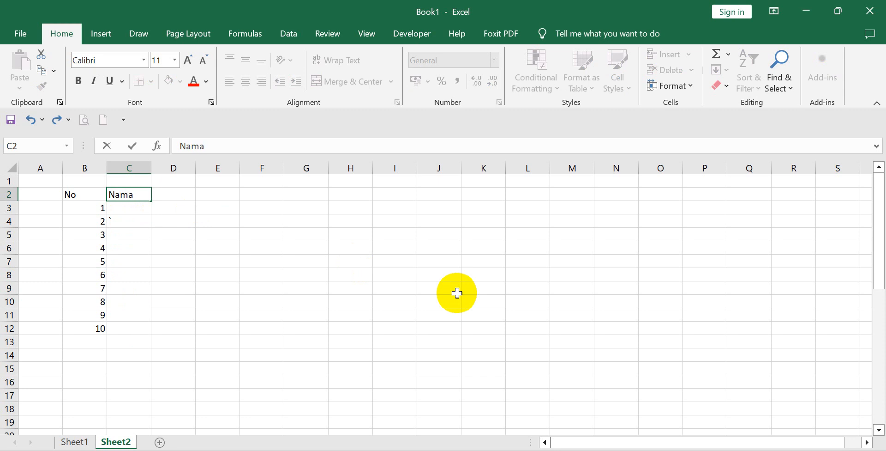
left_click(316, 316)
Narrow column B to suit the serial numbers and widen column C for the Nama entries.
left_click_drag(151, 167, 180, 167)
left_click(163, 206)
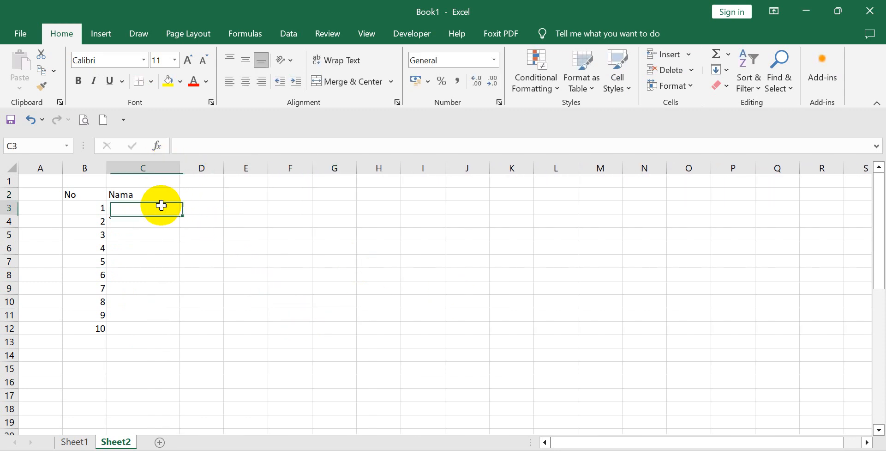
left_click(92, 232)
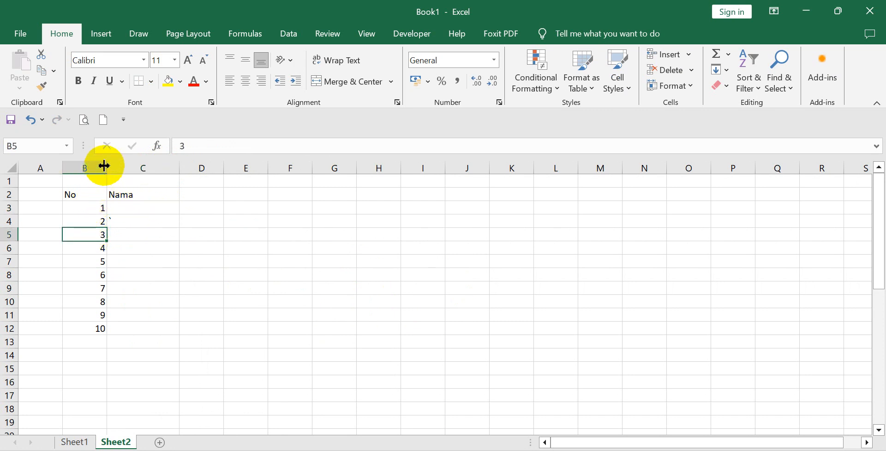
left_click_drag(105, 167, 83, 170)
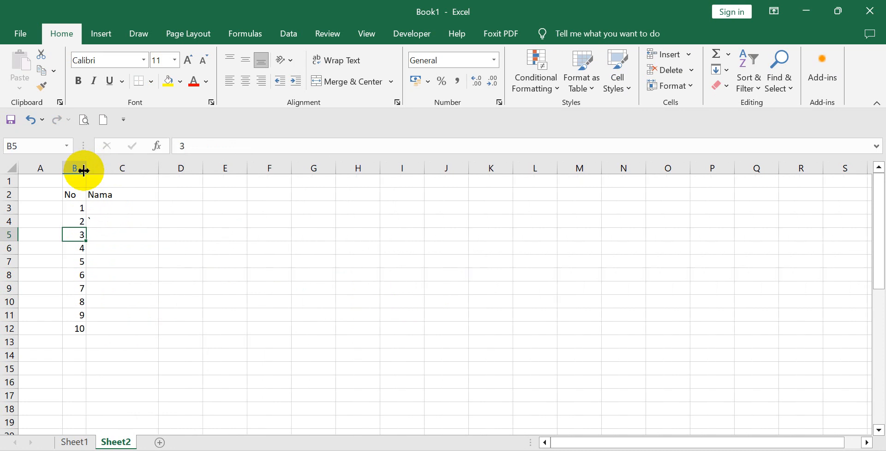
left_click_drag(157, 167, 159, 168)
double_click(159, 167)
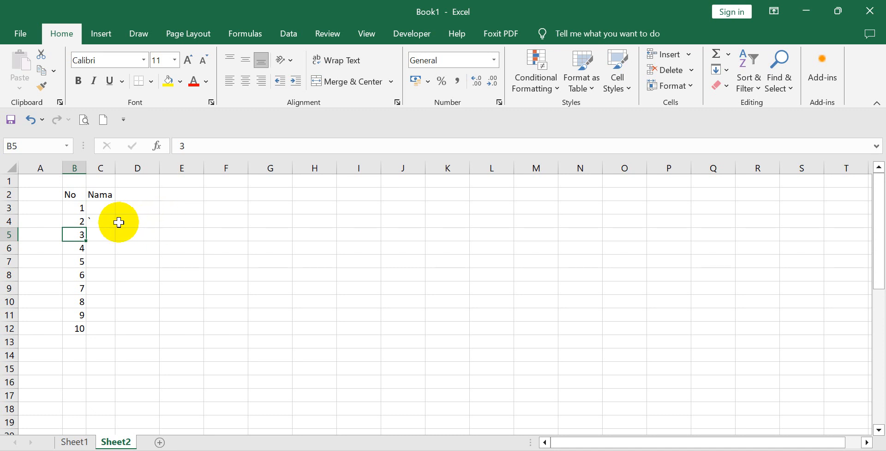
left_click_drag(114, 170, 205, 174)
Enter a person's first name in C3 for serial number 1.
left_click(111, 206)
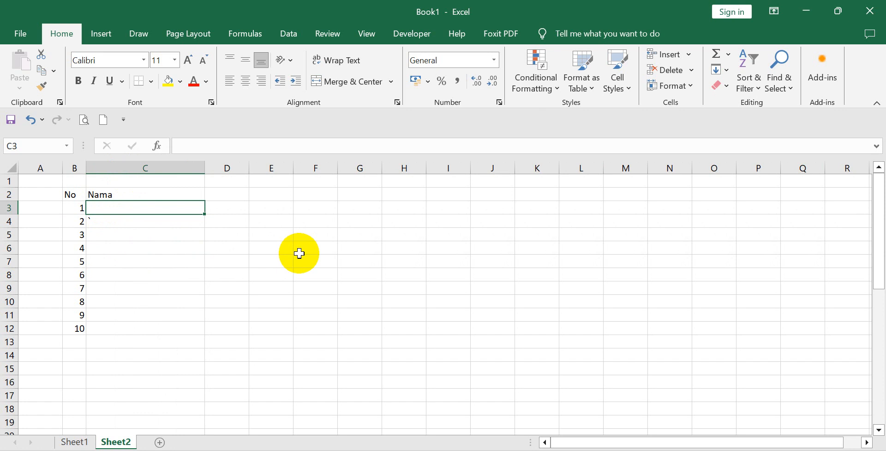
type("Mirna")
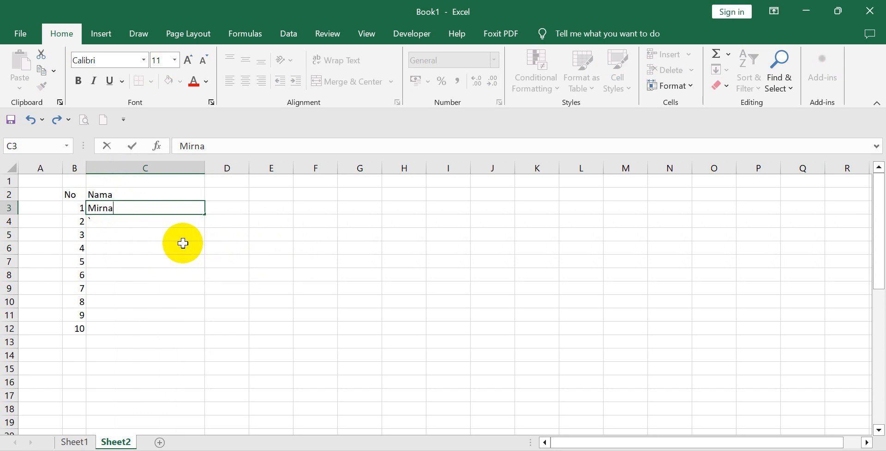
key("BackSpace")
key("BackSpace")
key("BackSpace")
key("BackSpace")
key("BackSpace")
type("Irma")
Enter a person's first name in each of C4:C7, replacing the stray backtick in C4.
left_click(160, 222)
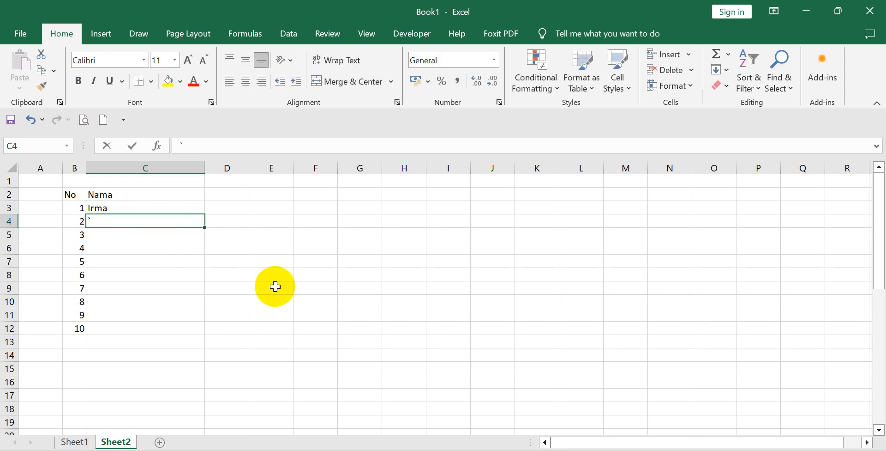
type("Amir")
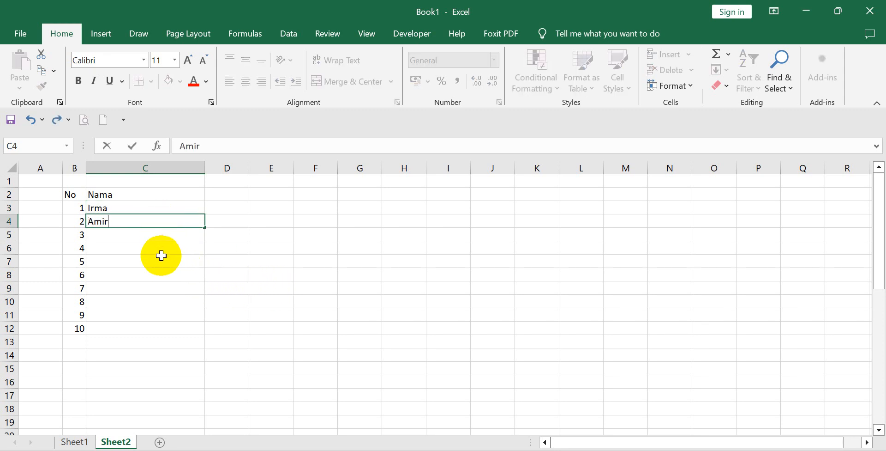
left_click(157, 234)
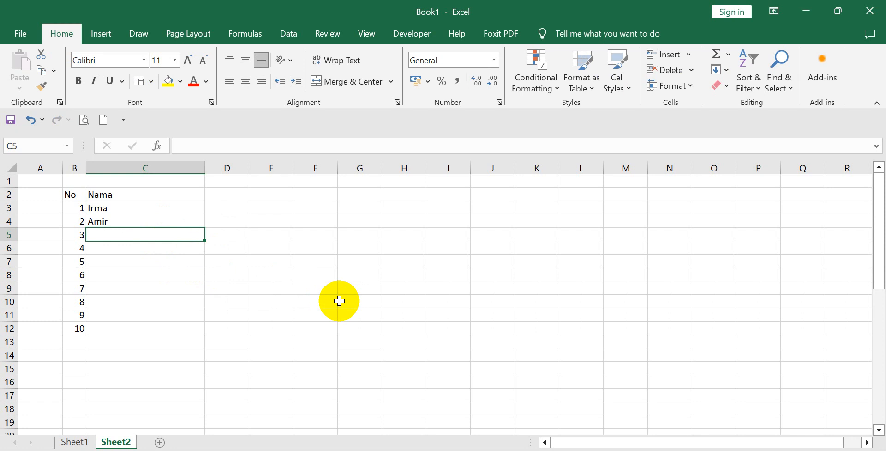
type("Rima")
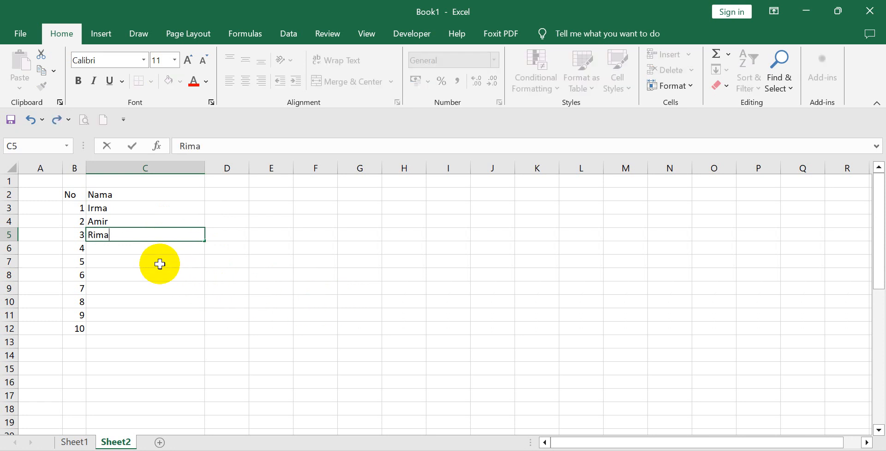
left_click(151, 249)
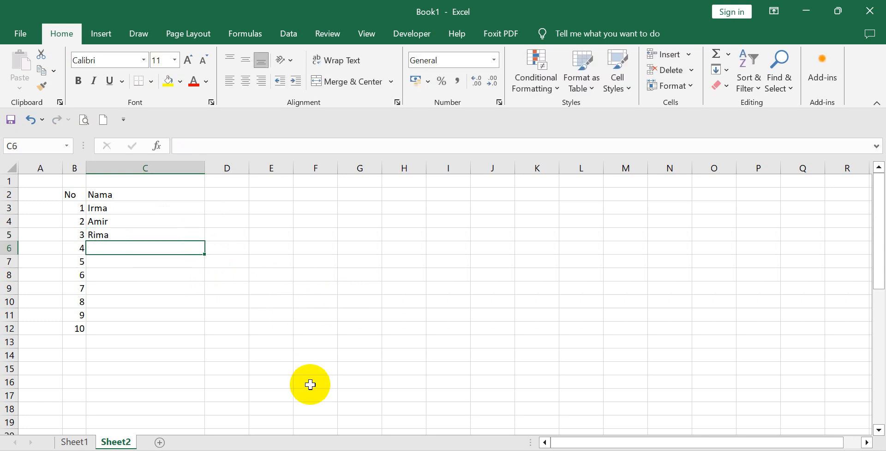
type("Mira")
left_click(129, 271)
left_click(131, 261)
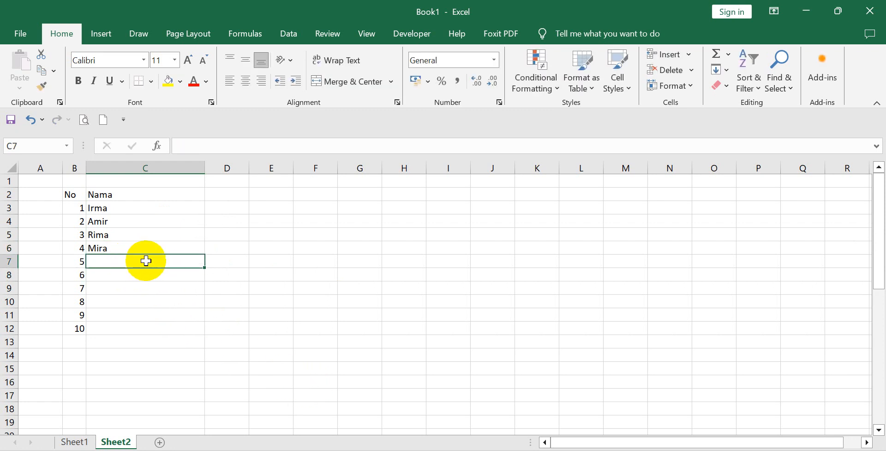
type("Mari")
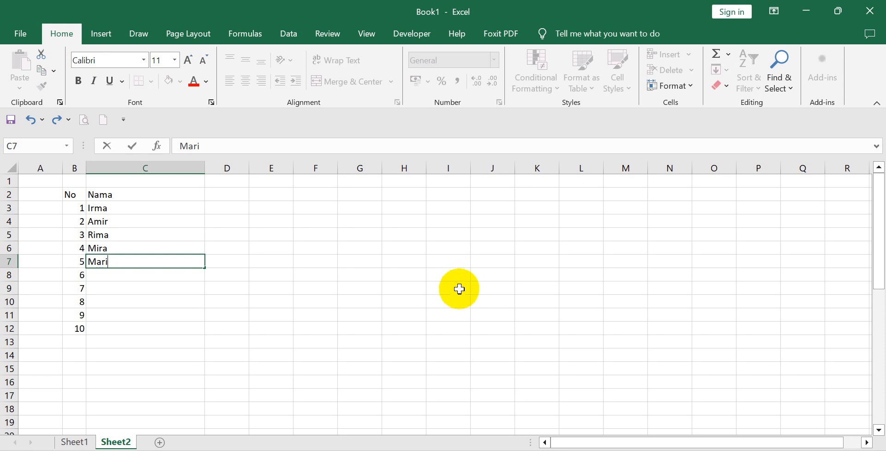
left_click(149, 303)
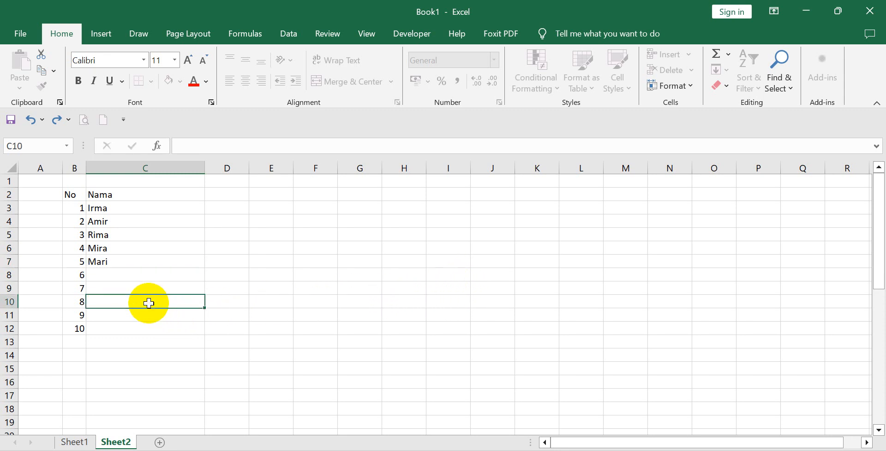
Continue the Nama list with a person's first name in each of C8:C10.
left_click(125, 275)
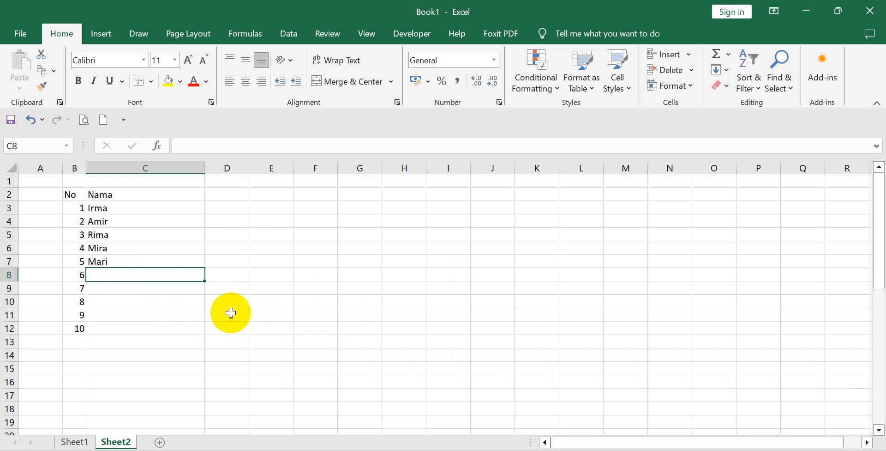
type("Leni")
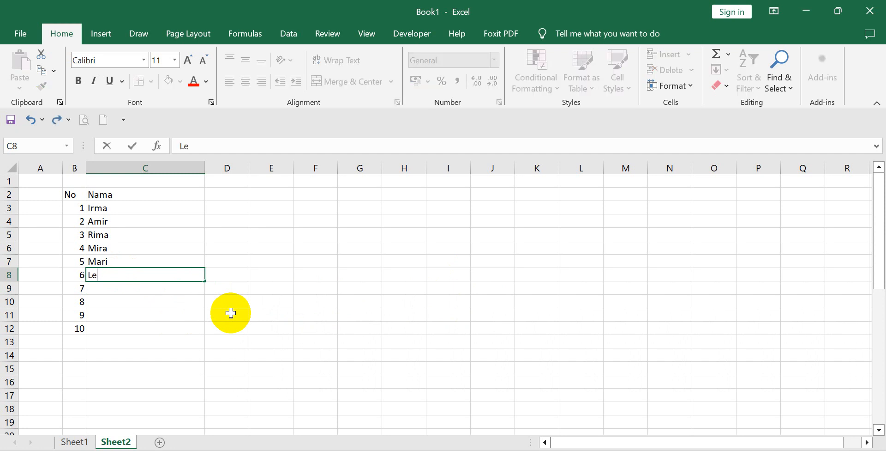
left_click(112, 292)
type("Lina")
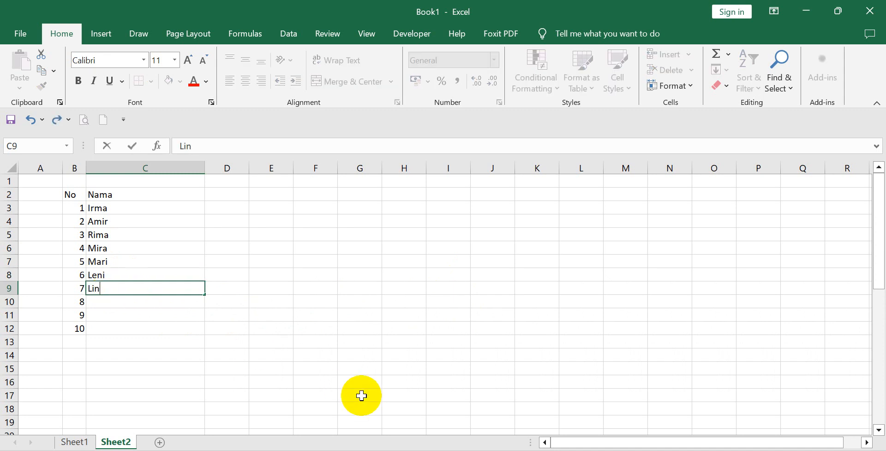
left_click(118, 303)
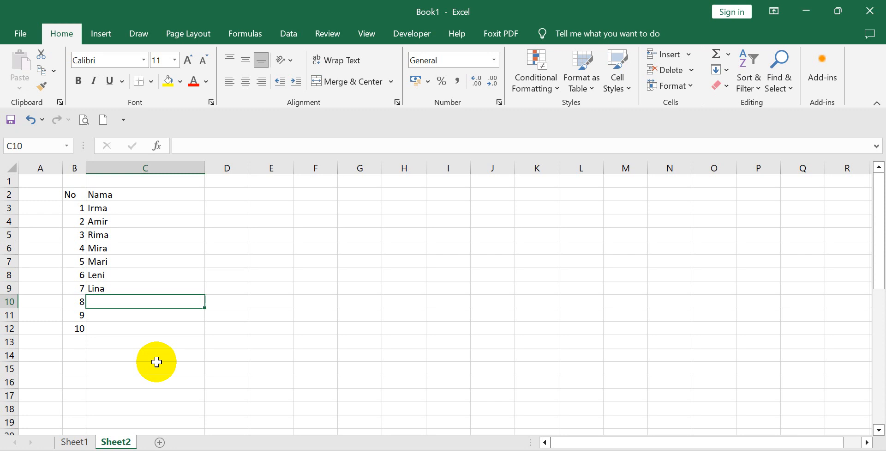
type("B")
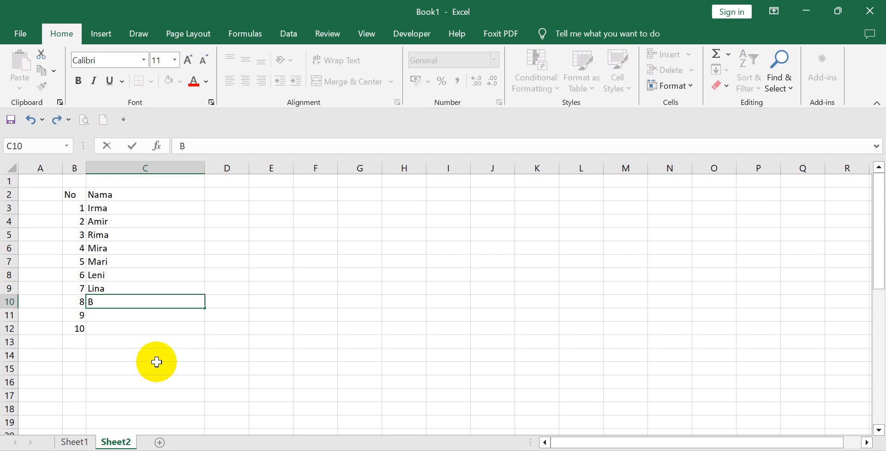
type("obi")
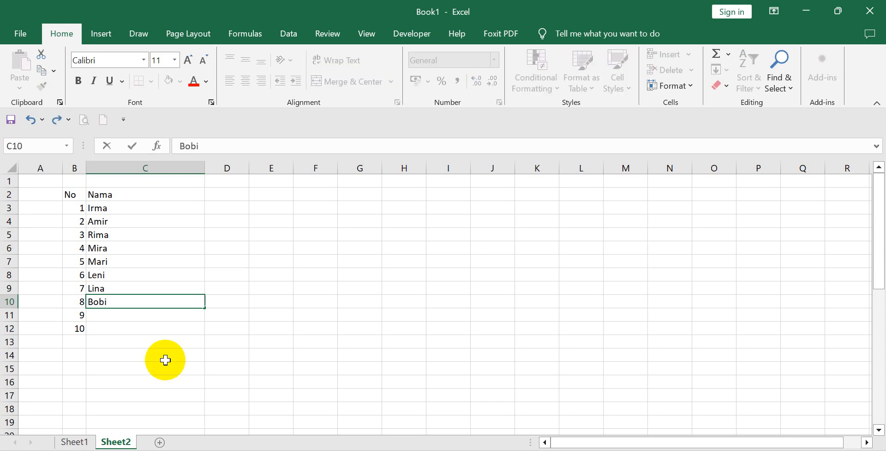
key("Return")
Complete the Nama list by entering a person's first name in C11 and in C12.
type("Caca")
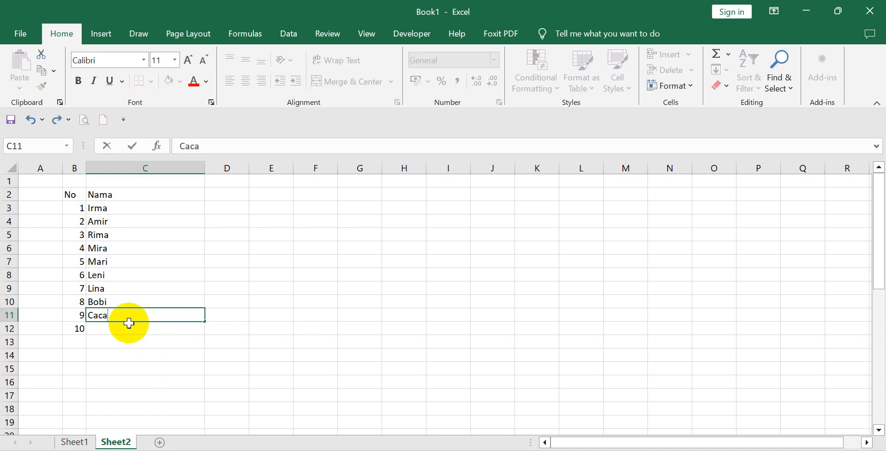
key("Return")
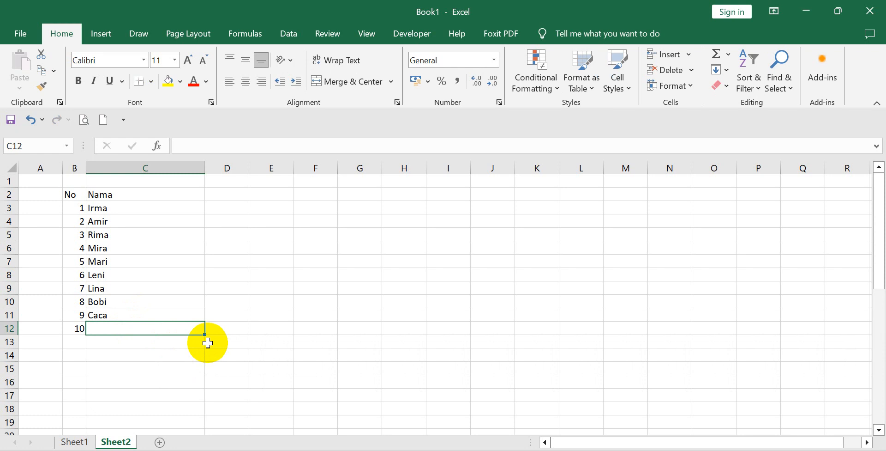
type("Yuni")
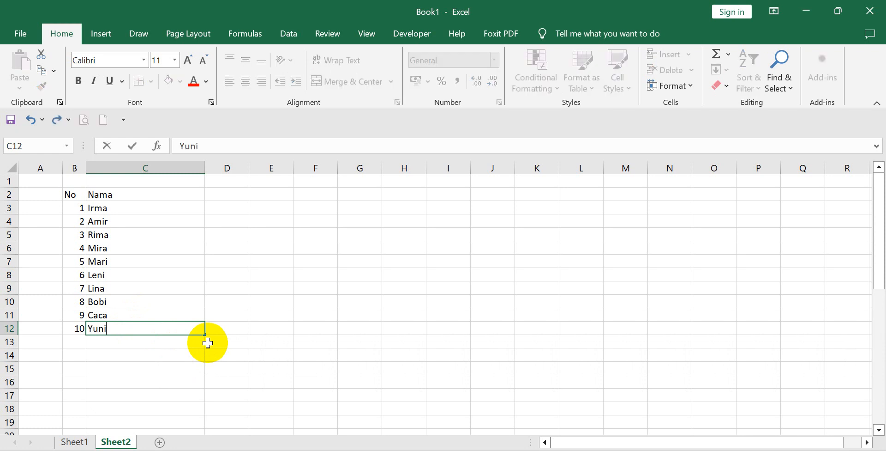
left_click(245, 286)
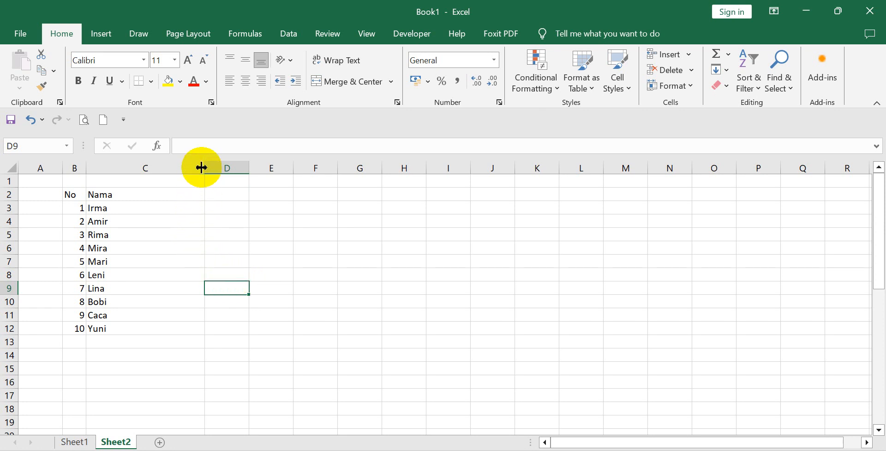
Narrow column C to suit the names and enter the heading Aktifitas in D2.
left_click_drag(201, 167, 136, 170)
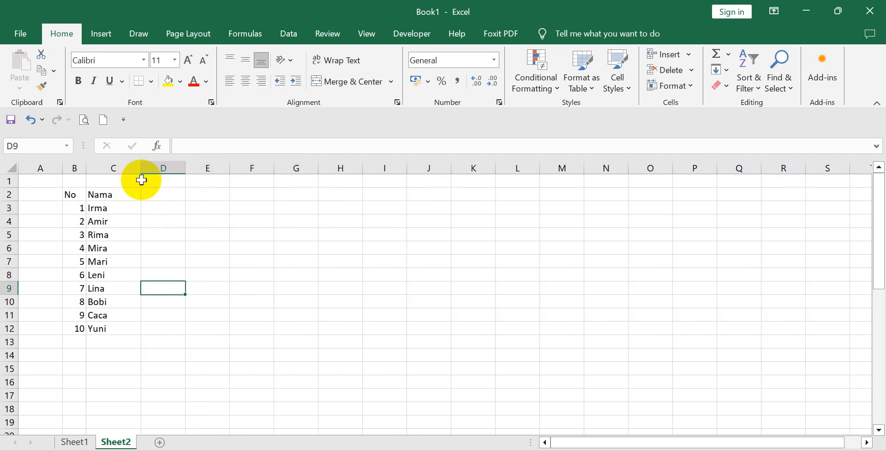
left_click(160, 191)
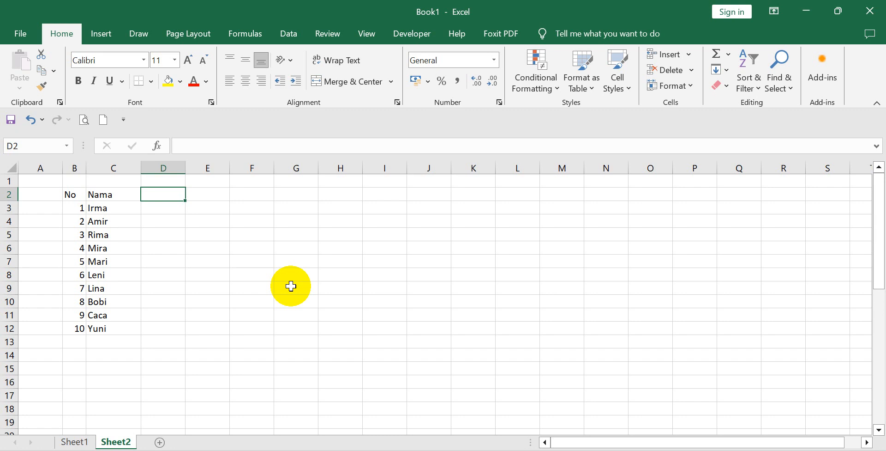
type("A")
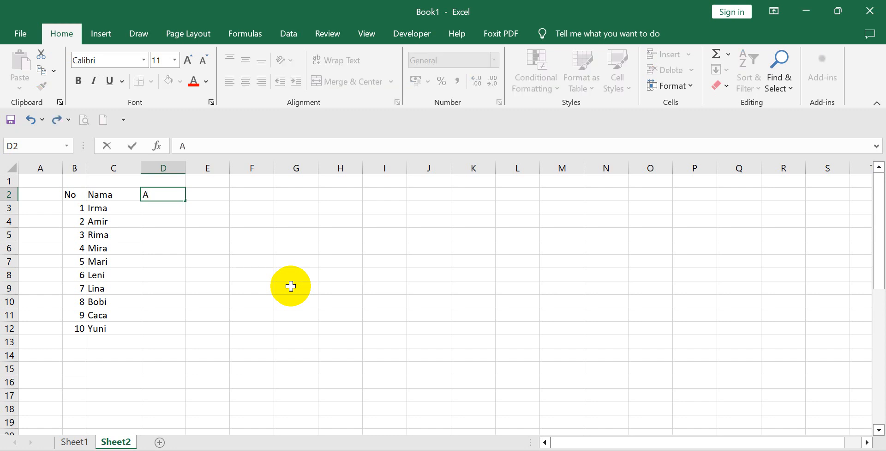
type("ktifitas")
left_click(284, 275)
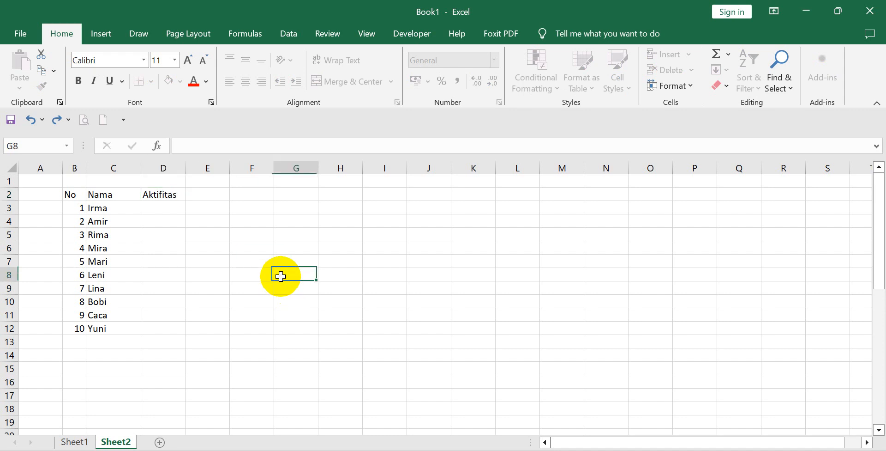
Add the headings Tugas in E2, UTS in F2 and UAS in G2.
left_click(206, 193)
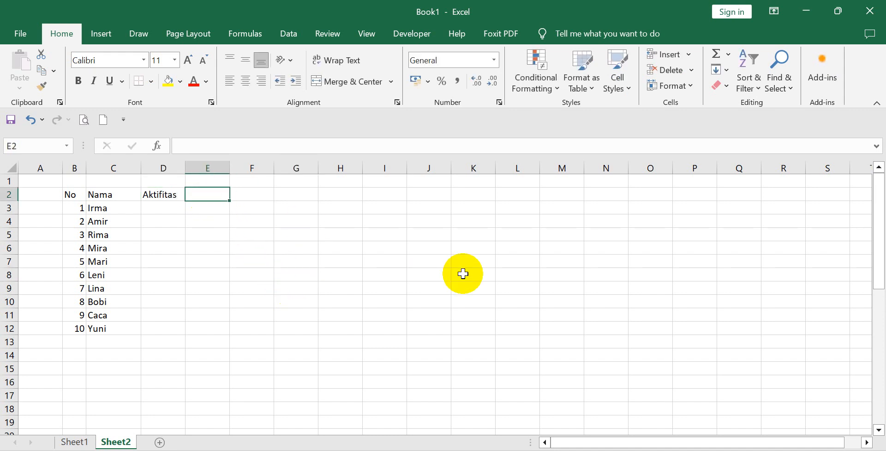
type("Tugas")
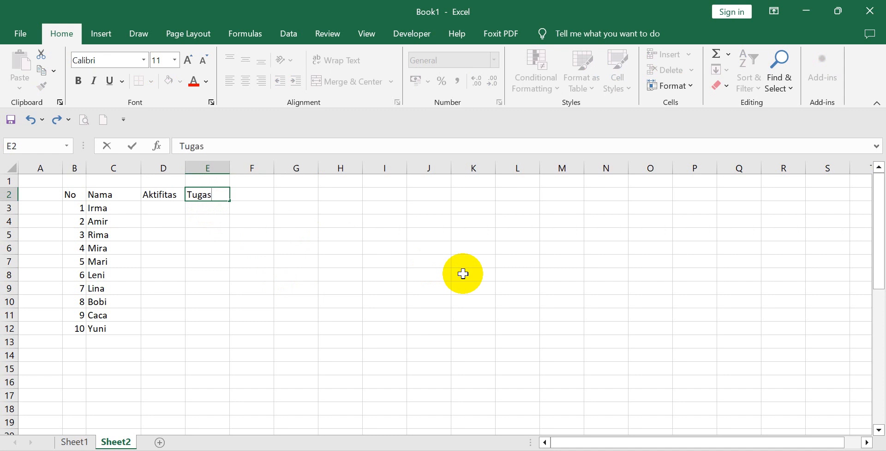
left_click(222, 302)
left_click(254, 195)
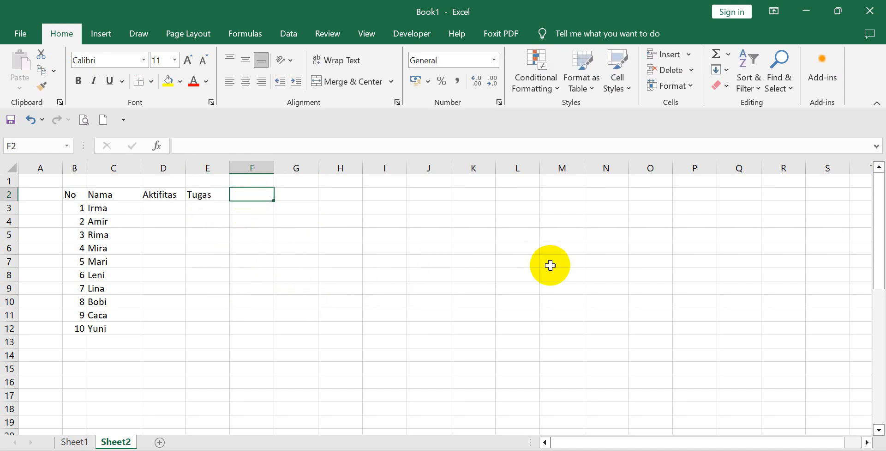
type("UTS")
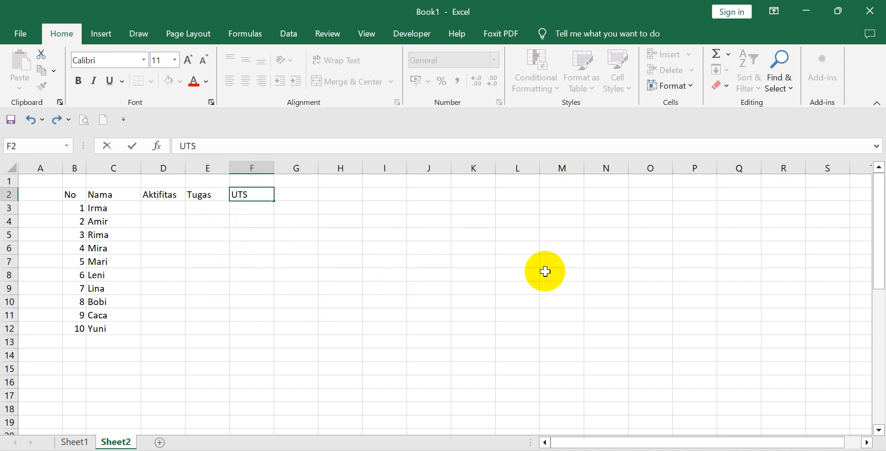
left_click(345, 314)
left_click(302, 192)
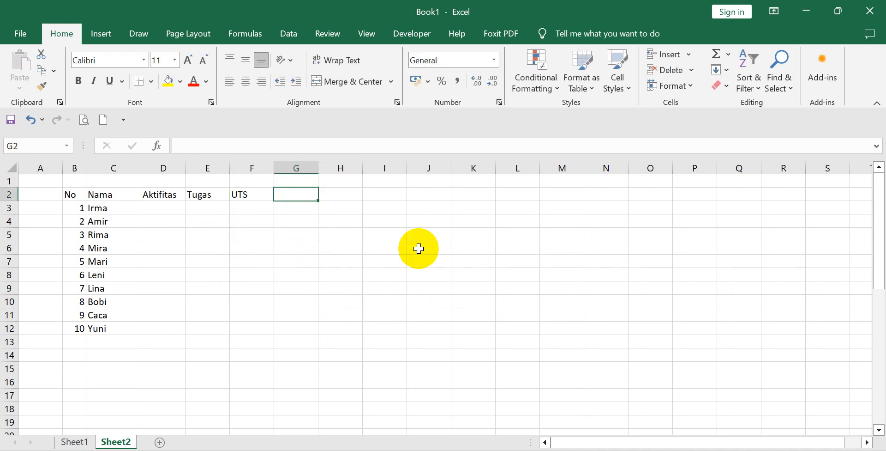
type("UAS")
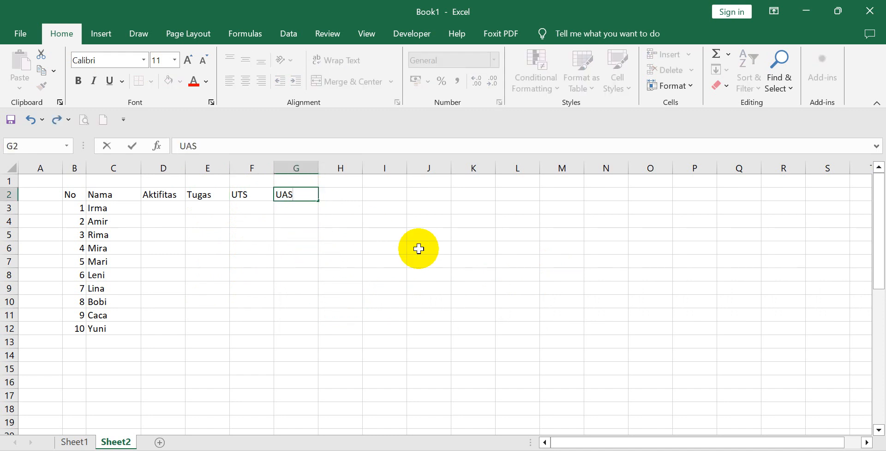
left_click(371, 299)
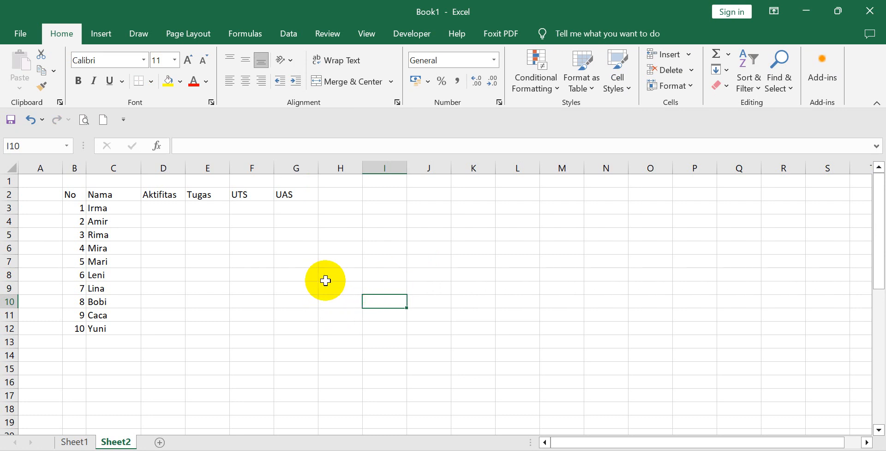
Make the headings in B2:G2 bold and widen column C slightly.
left_click(297, 266)
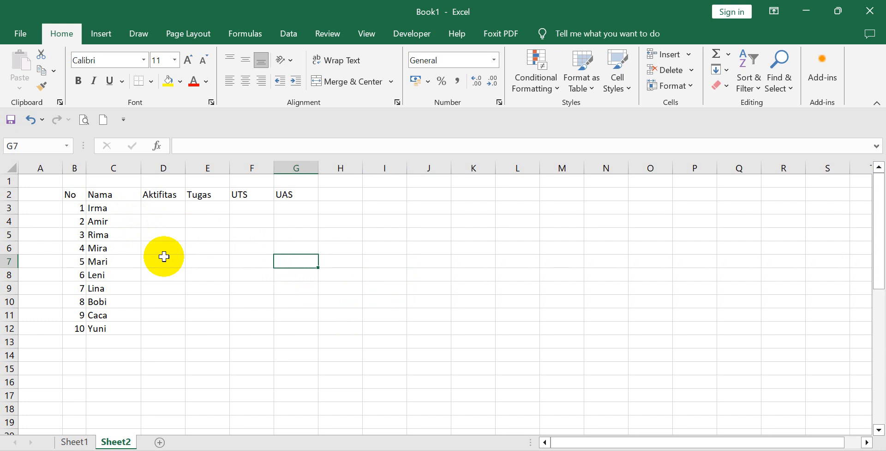
left_click(164, 235)
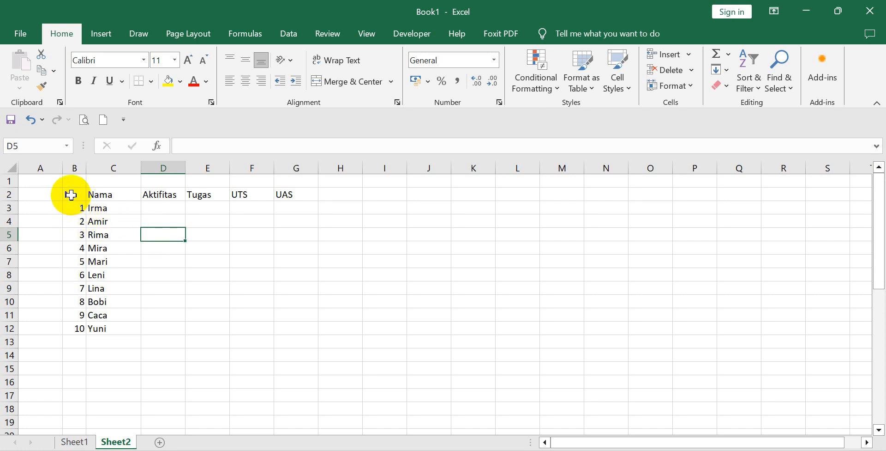
left_click_drag(71, 195, 291, 194)
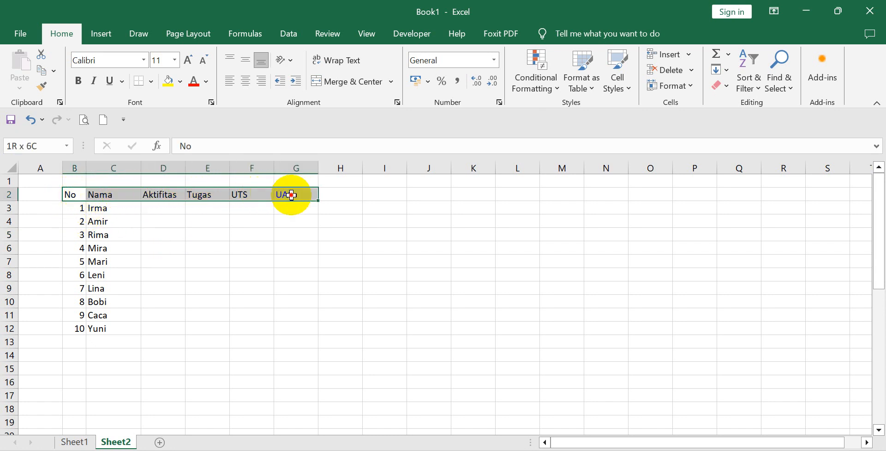
left_click(79, 81)
left_click(155, 220)
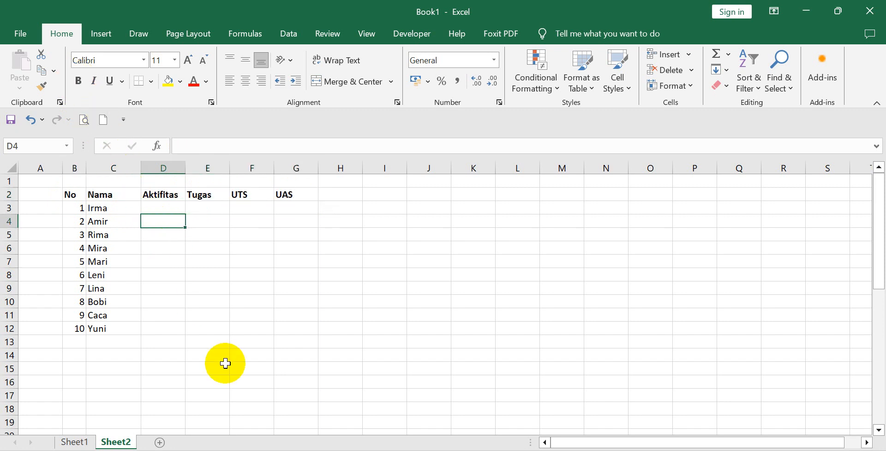
left_click_drag(141, 168, 150, 171)
left_click(181, 249)
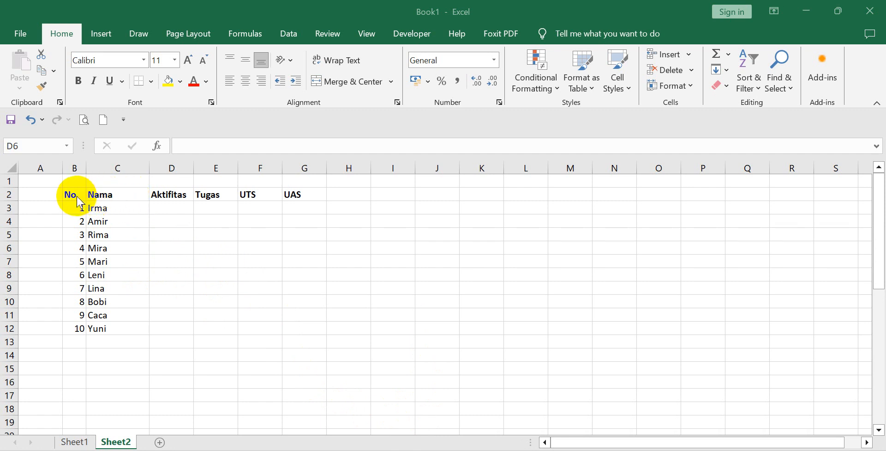
Center the headings in B2:G2 horizontally.
left_click(169, 193)
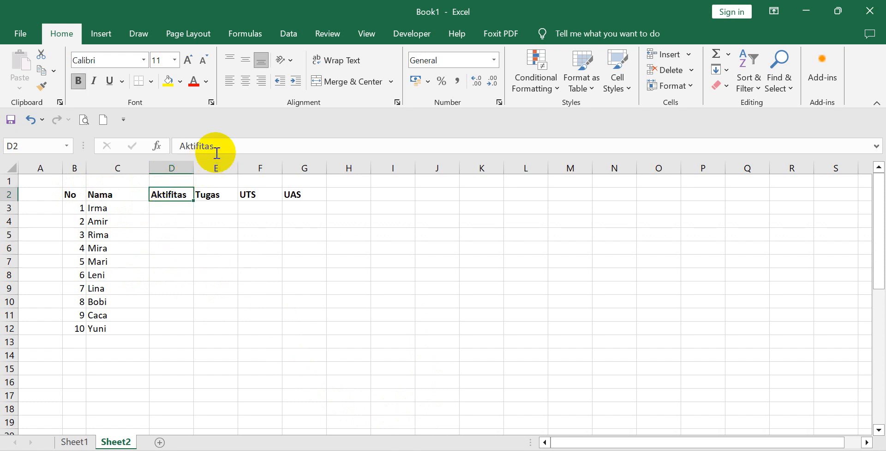
left_click(247, 80)
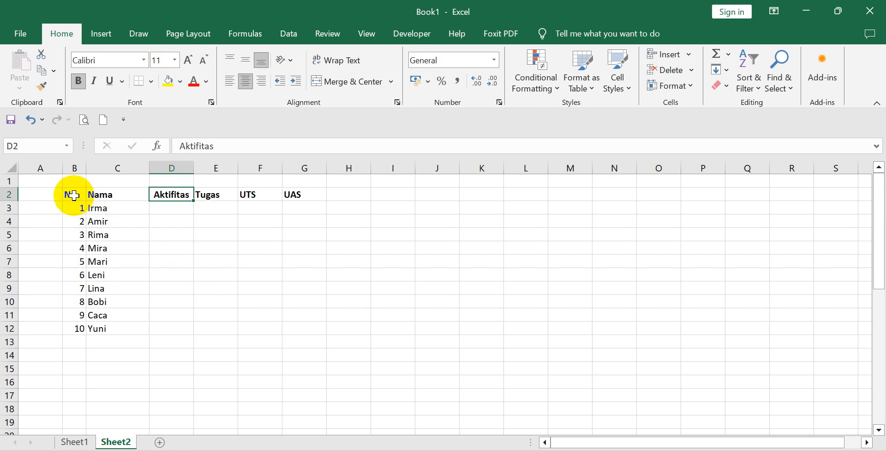
left_click_drag(77, 198, 303, 193)
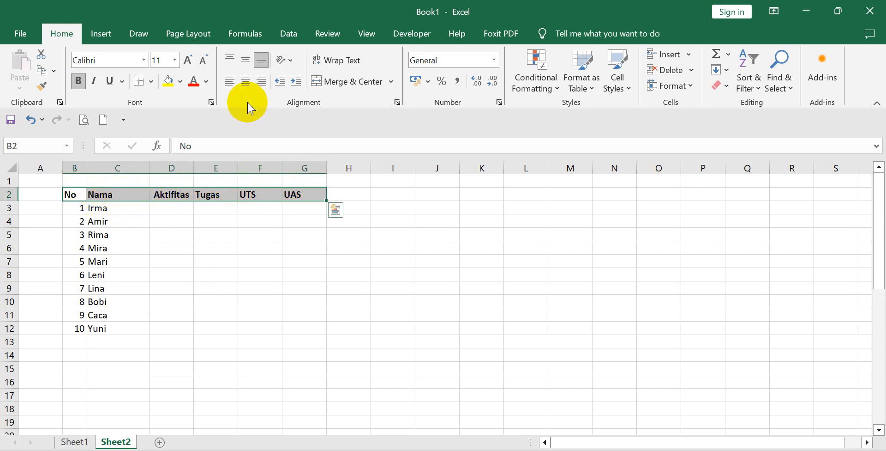
left_click(245, 81)
left_click(267, 280)
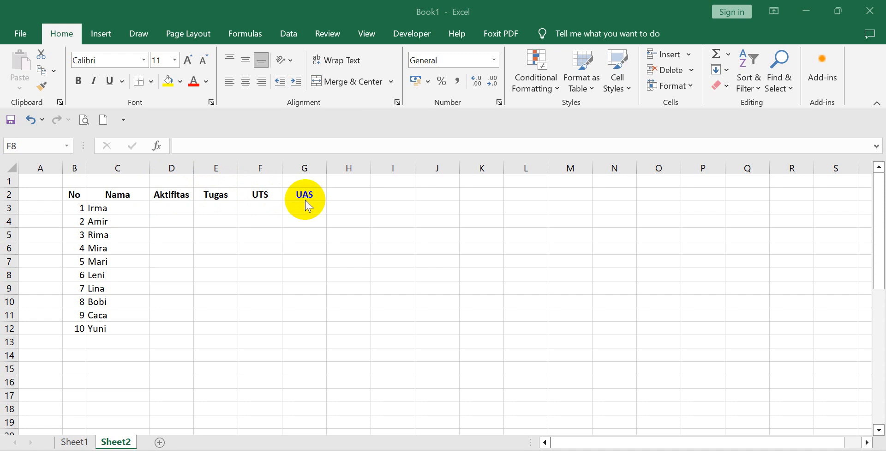
Enter the group heading Nilai in D1, above Aktifitas.
left_click(176, 182)
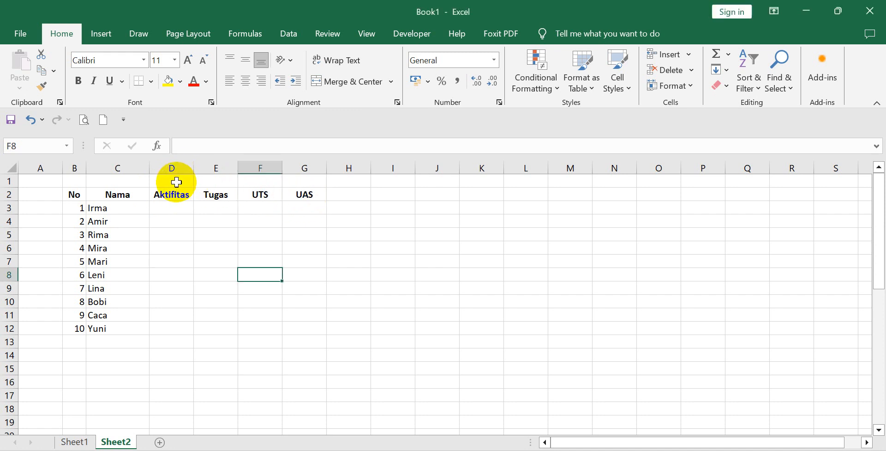
left_click(176, 182)
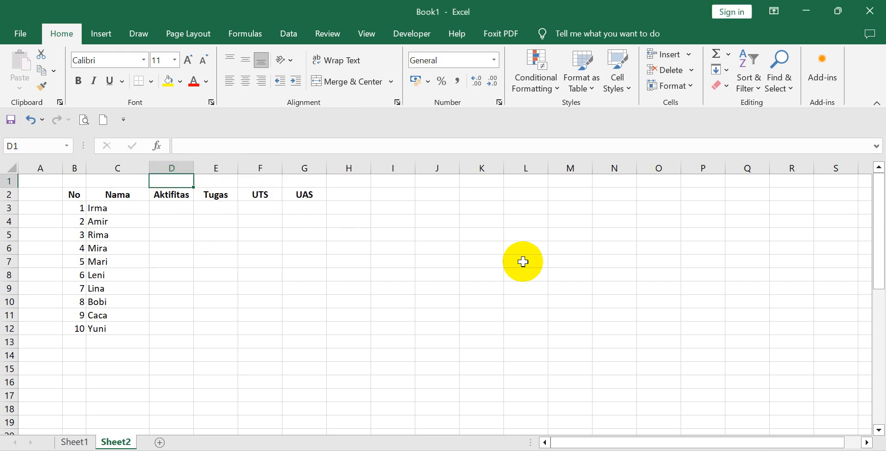
type("Nilai")
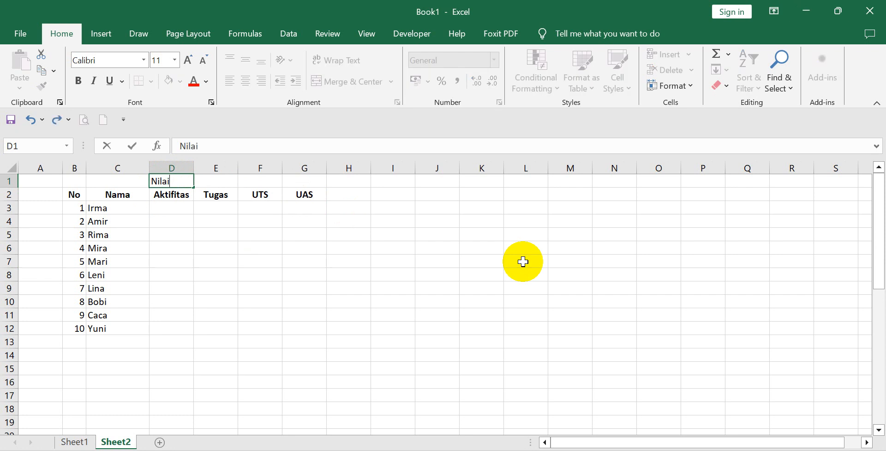
left_click(303, 312)
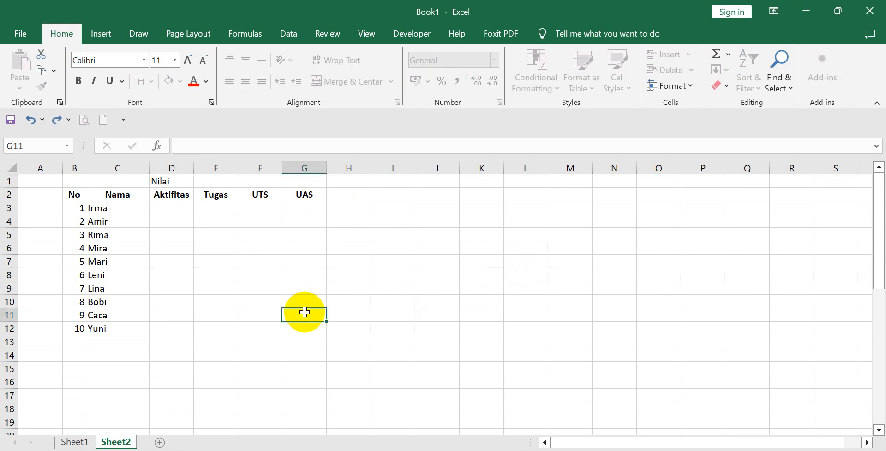
left_click(171, 184)
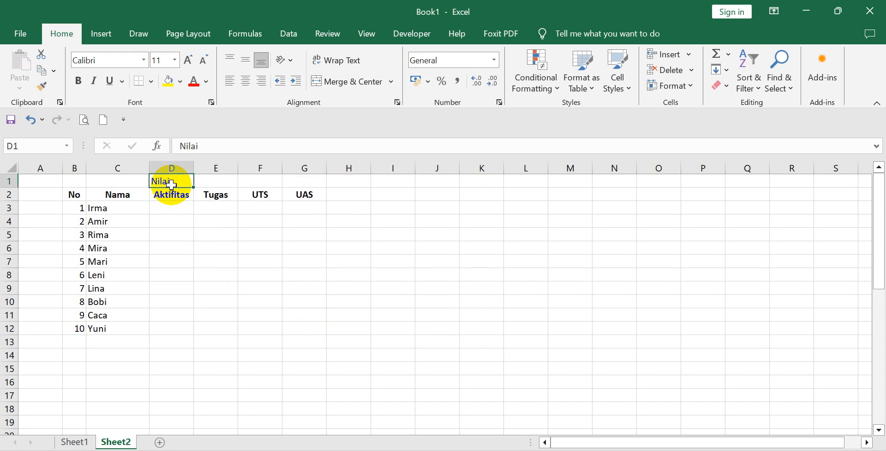
left_click(170, 222)
left_click(168, 183)
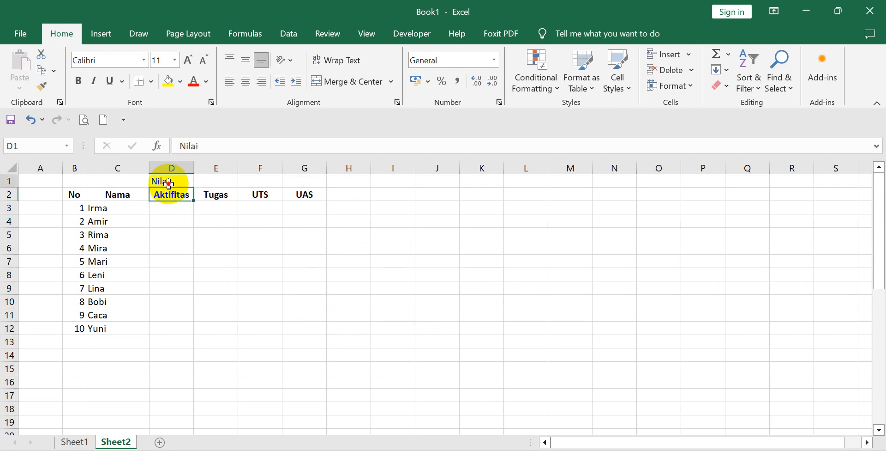
left_click_drag(168, 184, 322, 184)
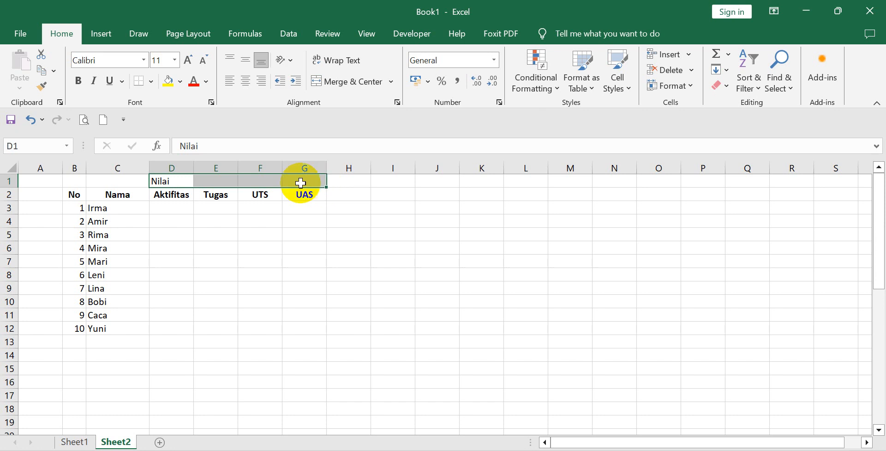
left_click(178, 220)
left_click_drag(158, 193, 317, 195)
left_click(261, 236)
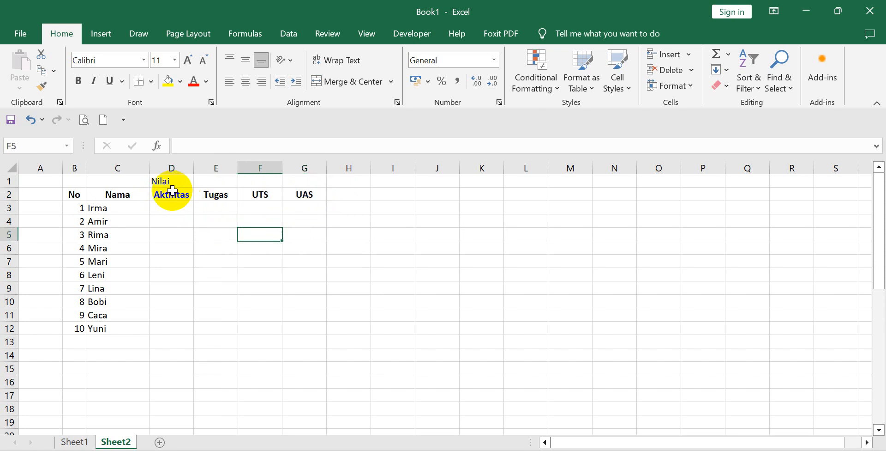
Center the Nilai heading over D1:G1 by setting the cells' horizontal alignment to Center Across Selection.
left_click_drag(167, 183, 296, 182)
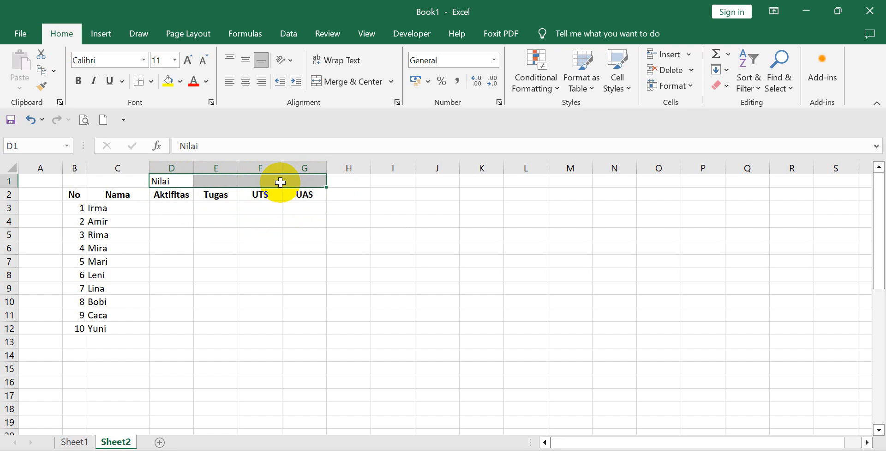
right_click(280, 184)
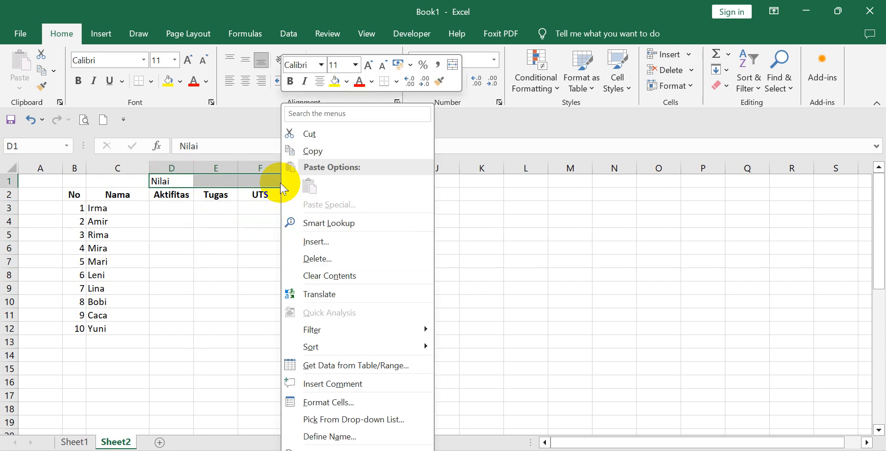
left_click(327, 401)
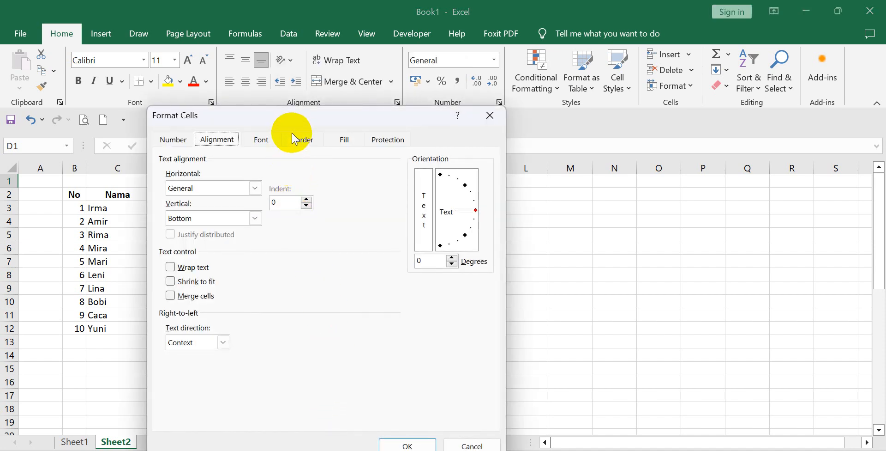
left_click_drag(297, 120, 511, 107)
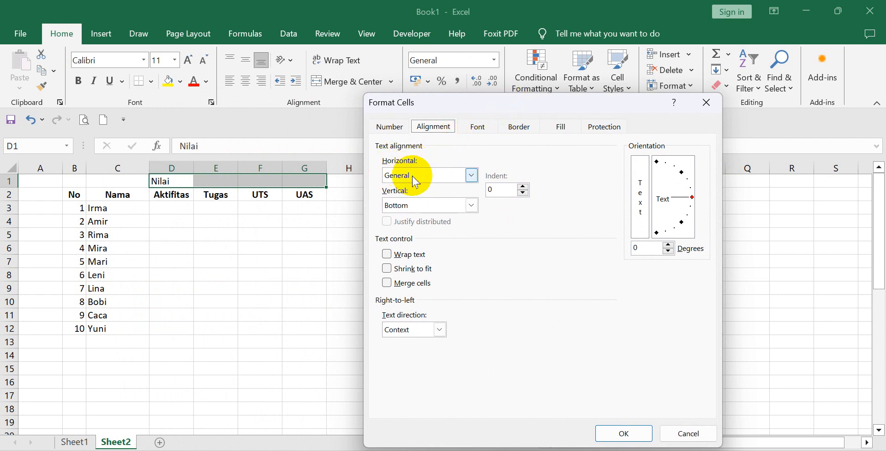
left_click(470, 176)
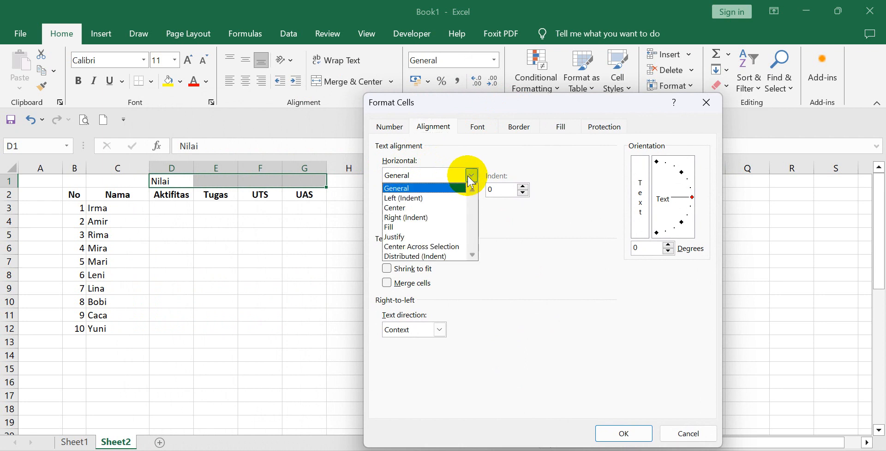
left_click(448, 249)
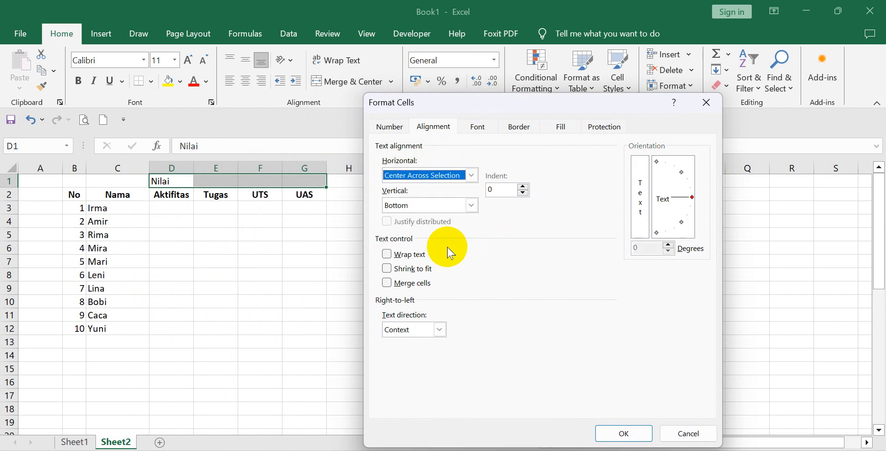
left_click(618, 435)
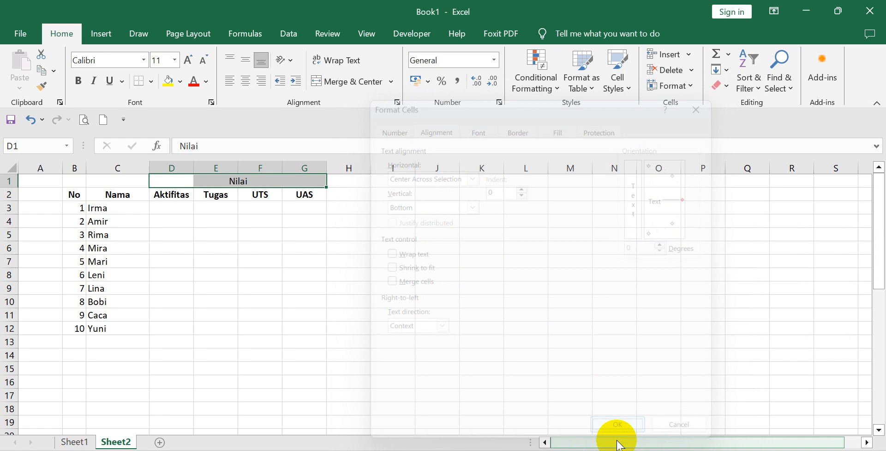
Make the Nilai group heading in D1 bold.
left_click(481, 370)
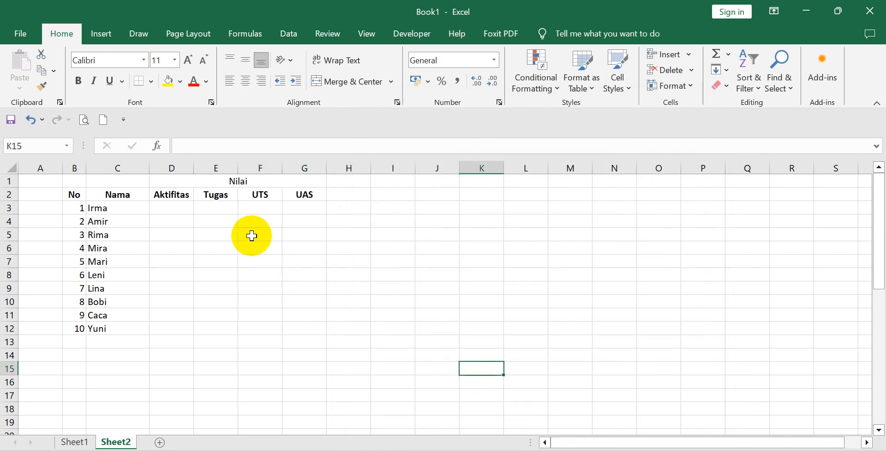
left_click(182, 181)
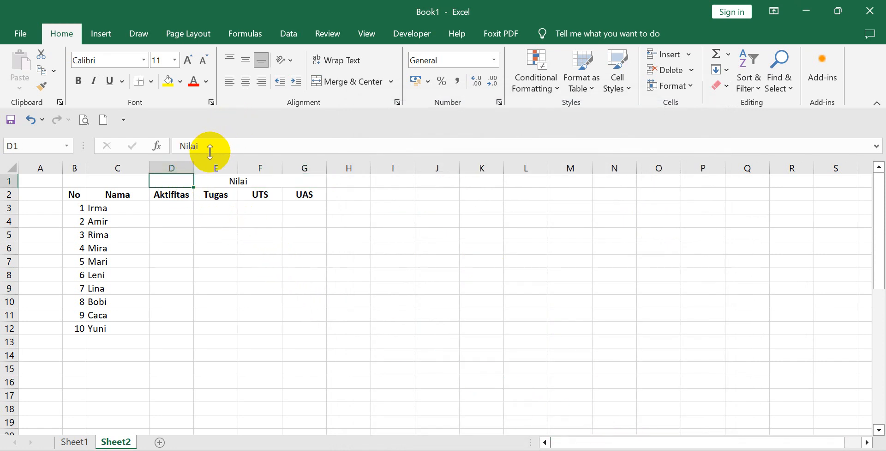
left_click(77, 81)
left_click(178, 273)
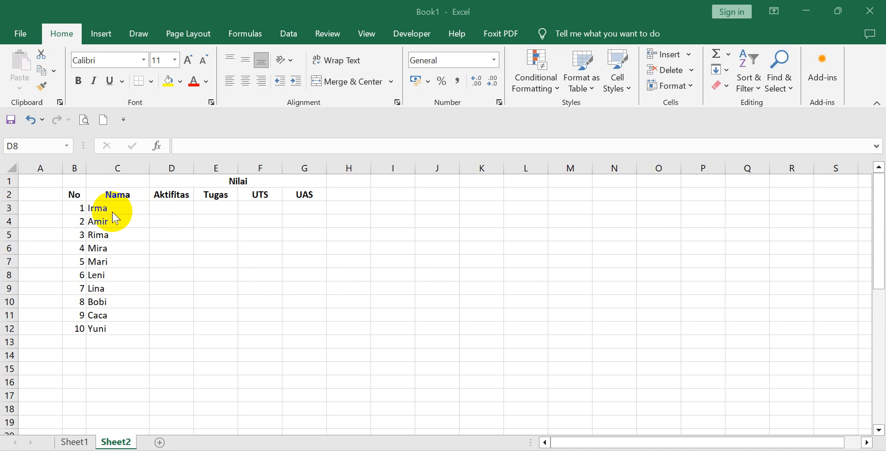
Enter the heading Nilai Akhir in H2, beside UAS, and widen column H slightly.
left_click(78, 180)
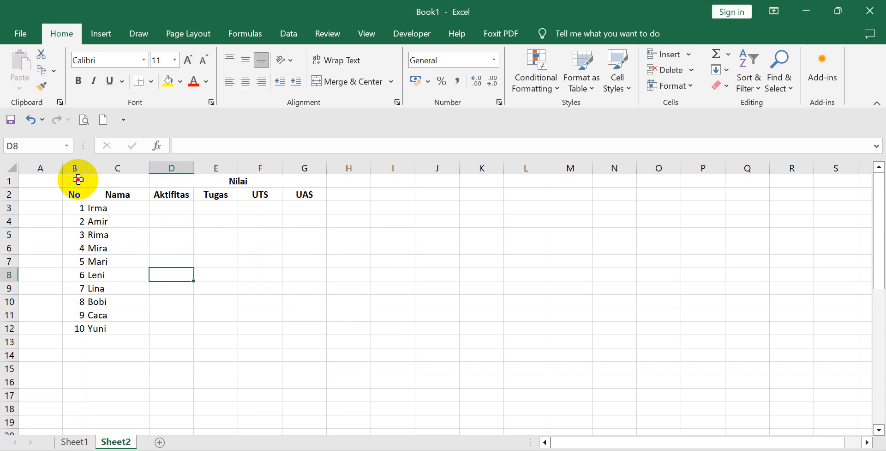
left_click_drag(79, 179, 315, 328)
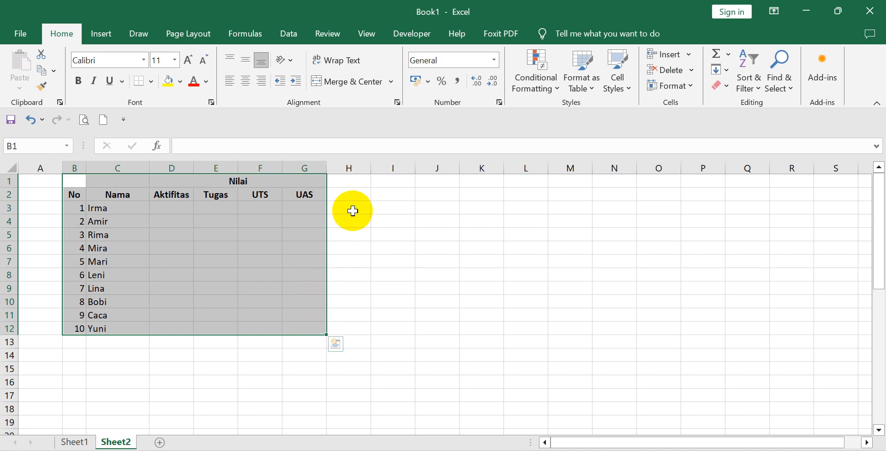
left_click(350, 200)
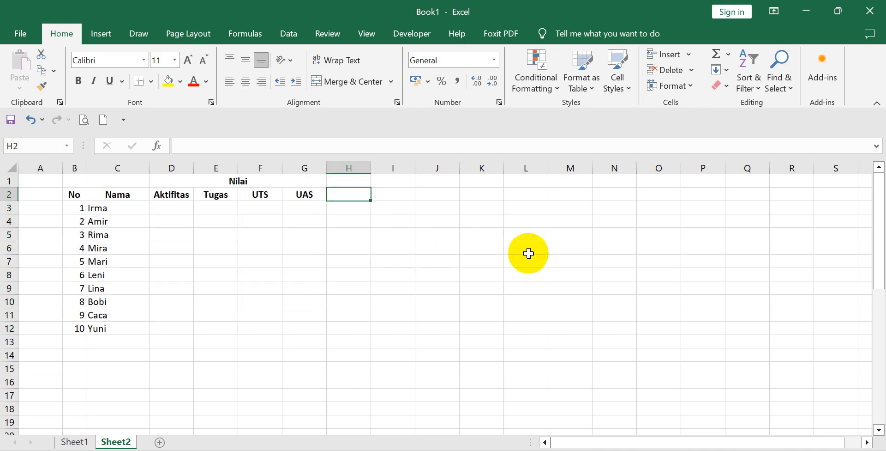
type("NA")
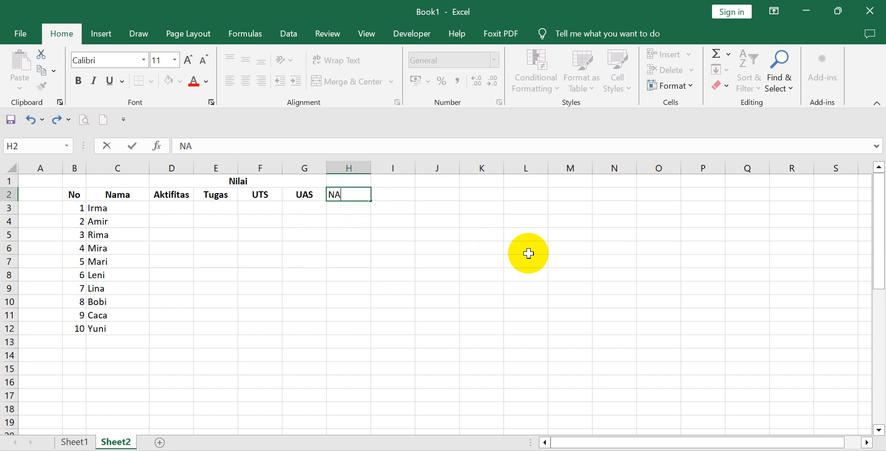
key("BackSpace")
type("ilai Akhir")
key("Return")
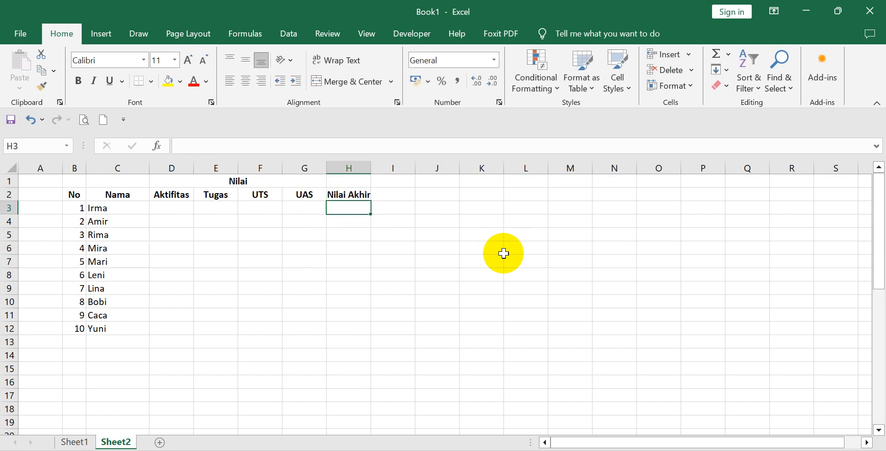
left_click_drag(371, 168, 381, 170)
Enter the heading Nilai Huruf in I2 and fit column I to its content.
left_click(402, 194)
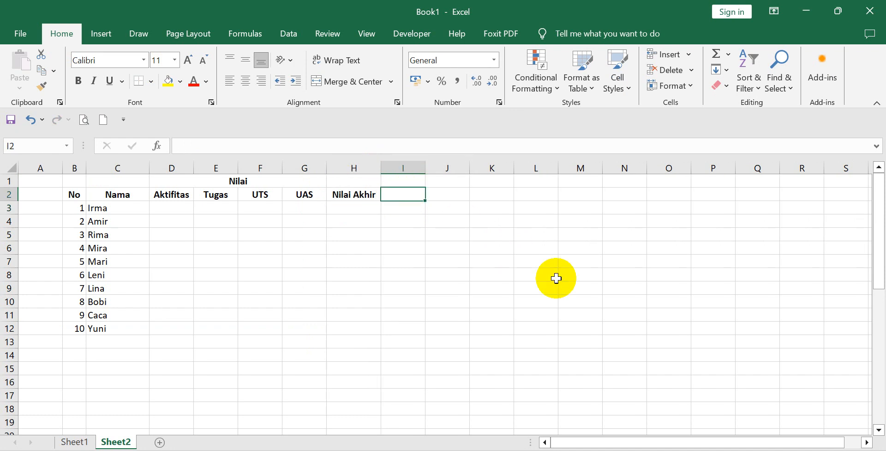
type("Nilai ")
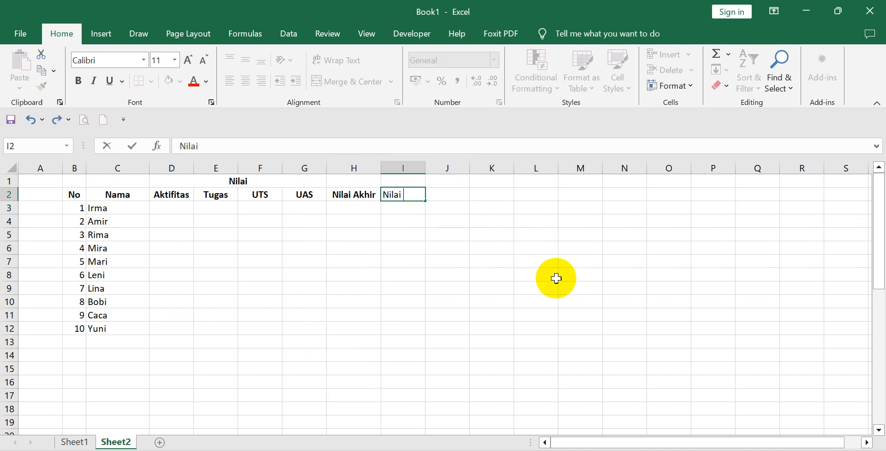
type("Huruf")
left_click(485, 273)
double_click(425, 169)
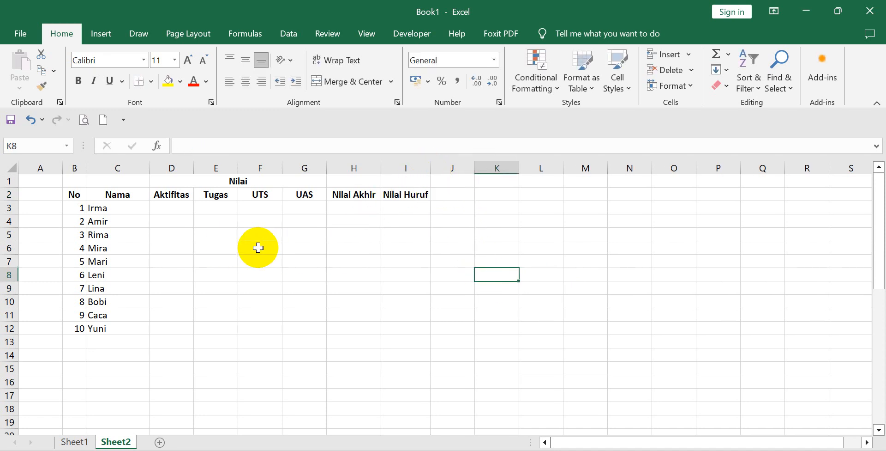
Center the Nilai heading over D1:I1 using the Center Across Selection horizontal alignment.
left_click(186, 180)
left_click_drag(185, 180, 399, 185)
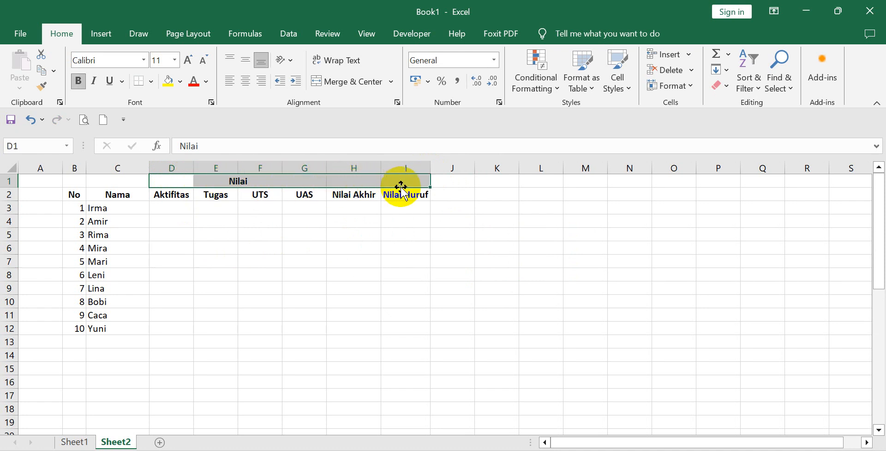
right_click(260, 178)
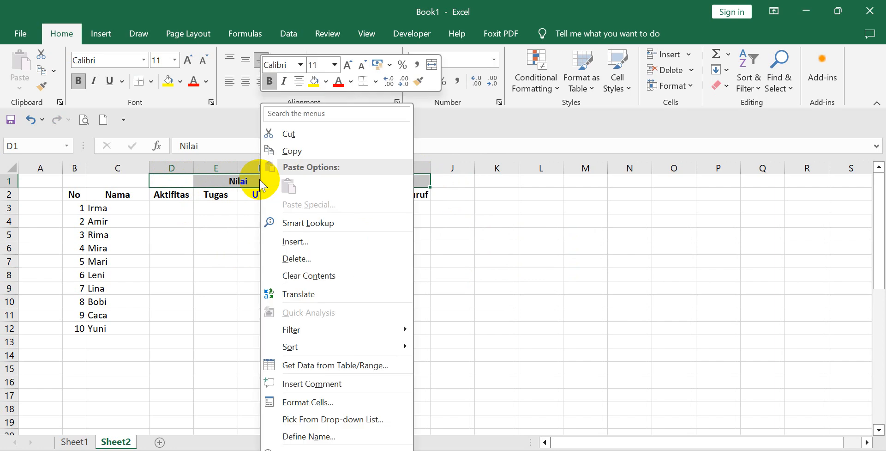
left_click(326, 400)
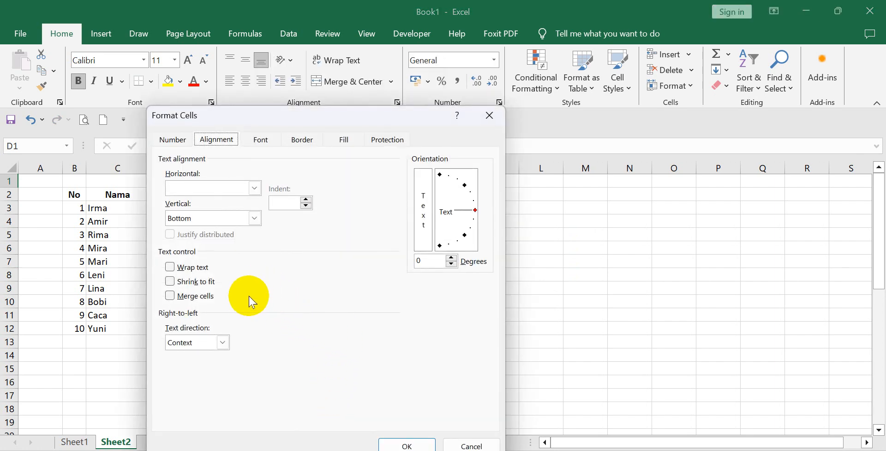
left_click(254, 188)
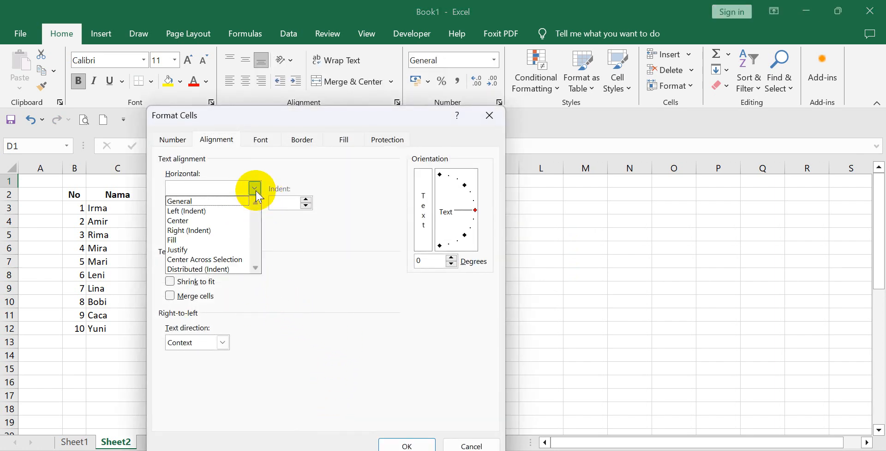
left_click(233, 260)
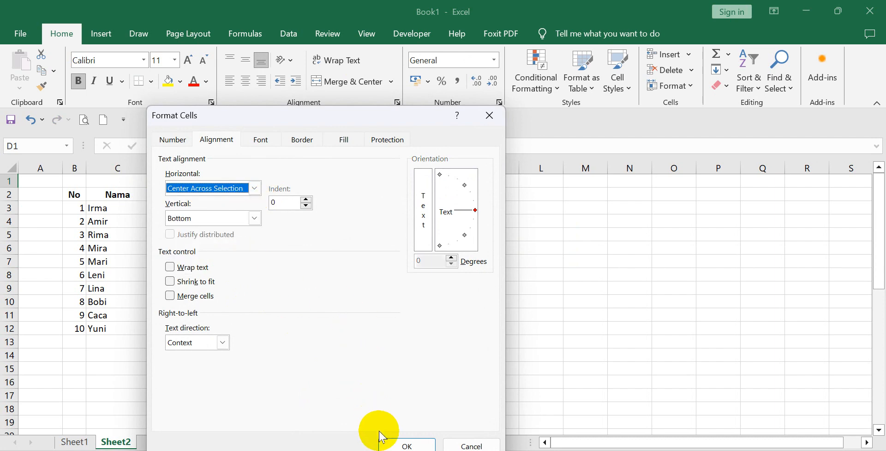
left_click(394, 440)
left_click(370, 356)
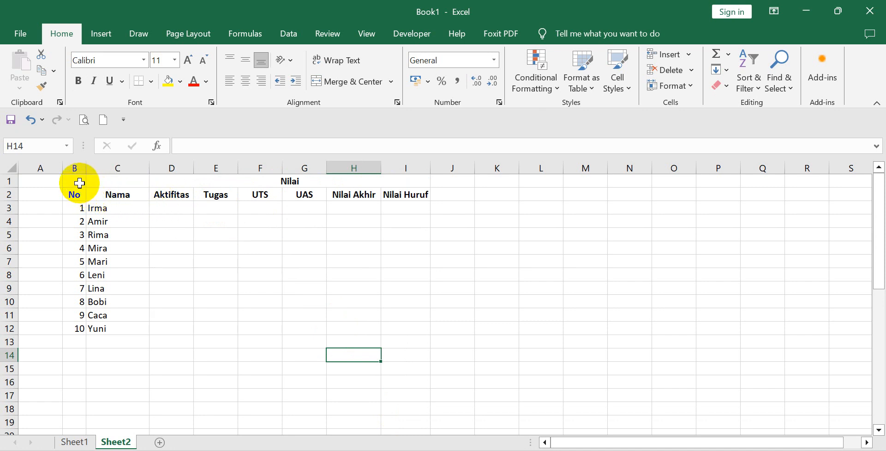
Apply All Borders to the whole table, B1:I12.
left_click_drag(79, 183, 403, 333)
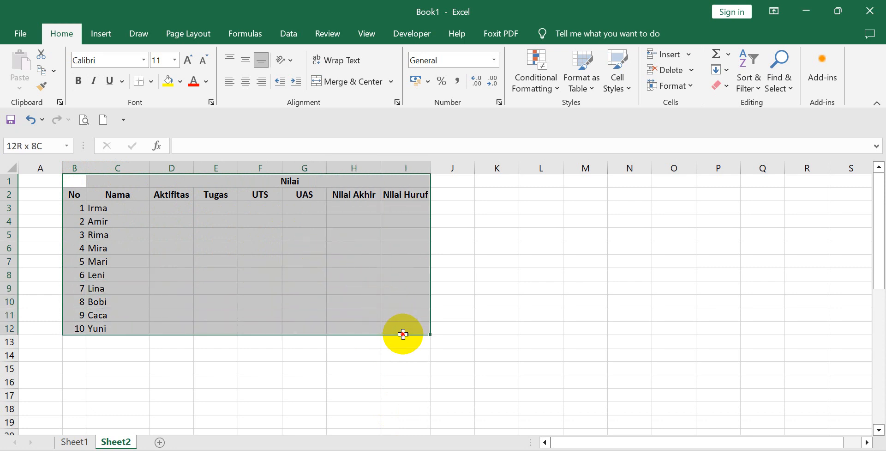
left_click_drag(403, 333, 404, 335)
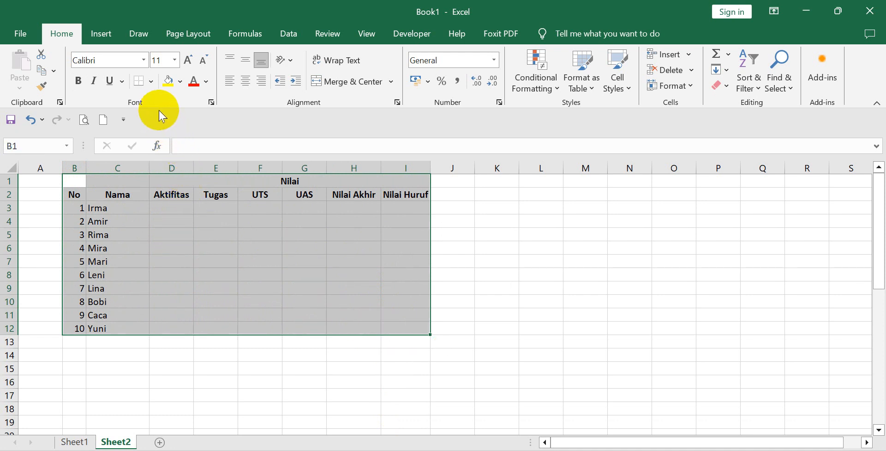
left_click(151, 83)
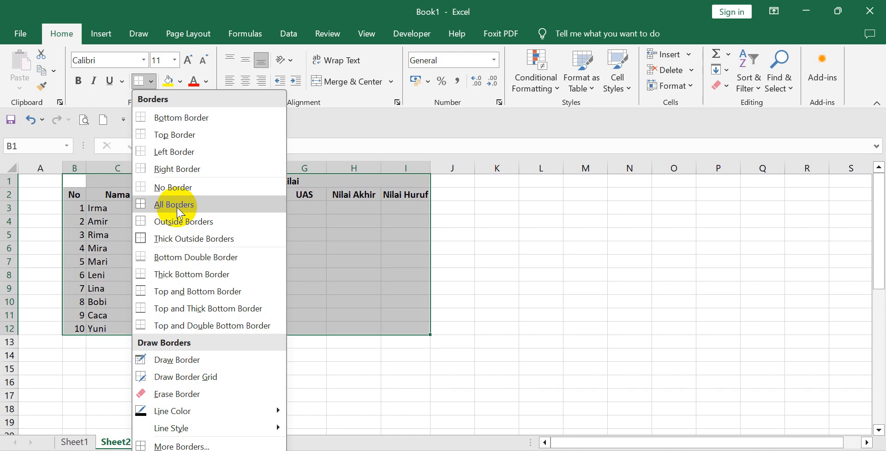
left_click(213, 208)
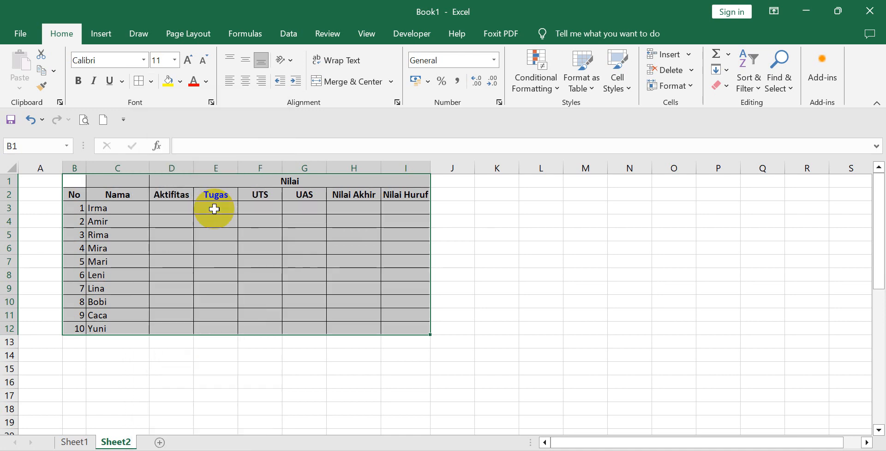
left_click(480, 263)
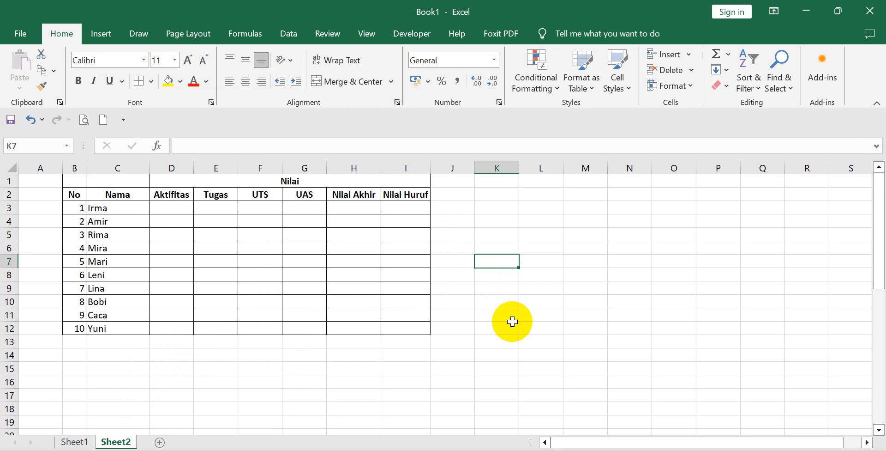
key("Up")
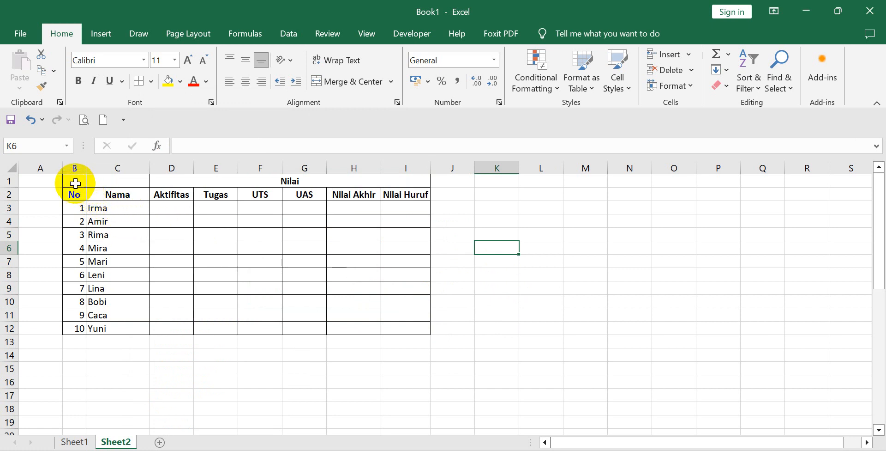
Add Thick Outside Borders around the table B1:I12.
left_click_drag(75, 183, 401, 329)
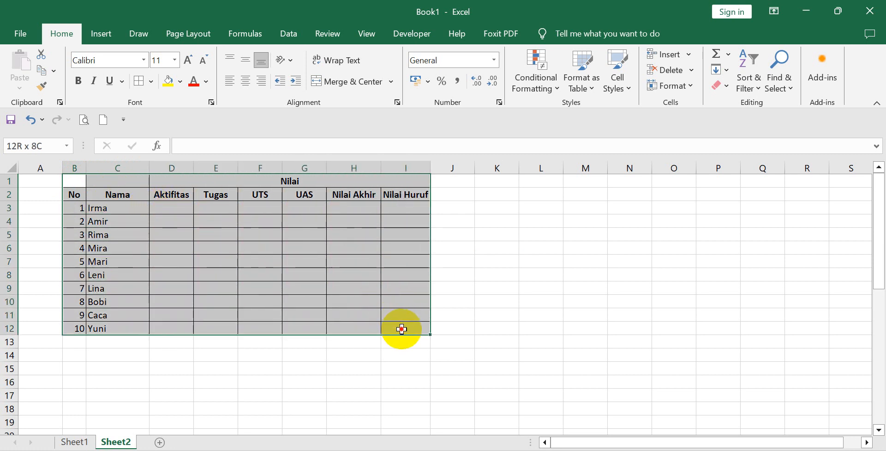
left_click_drag(402, 328, 401, 329)
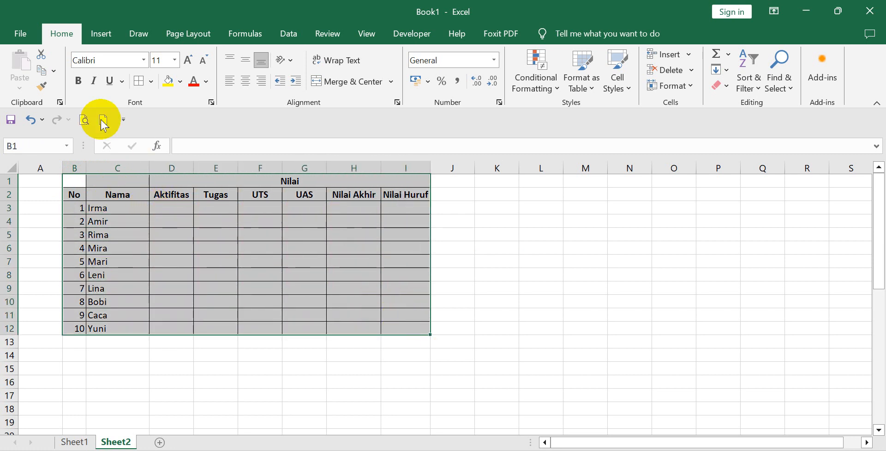
left_click(151, 81)
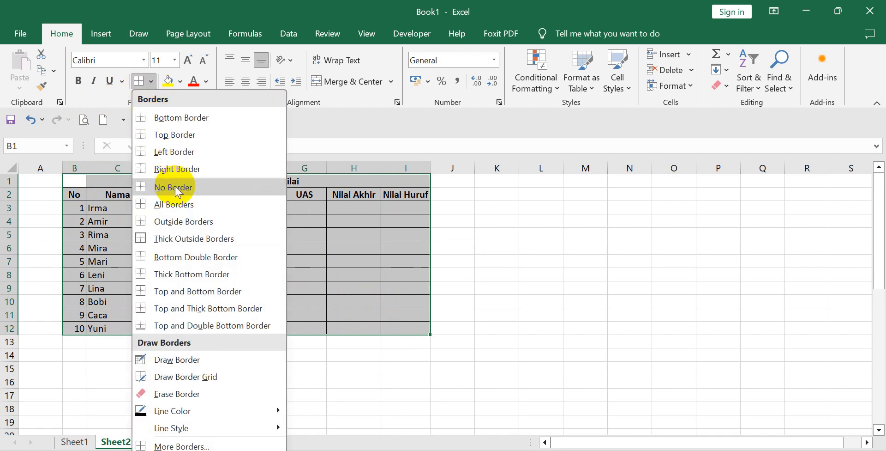
left_click(180, 238)
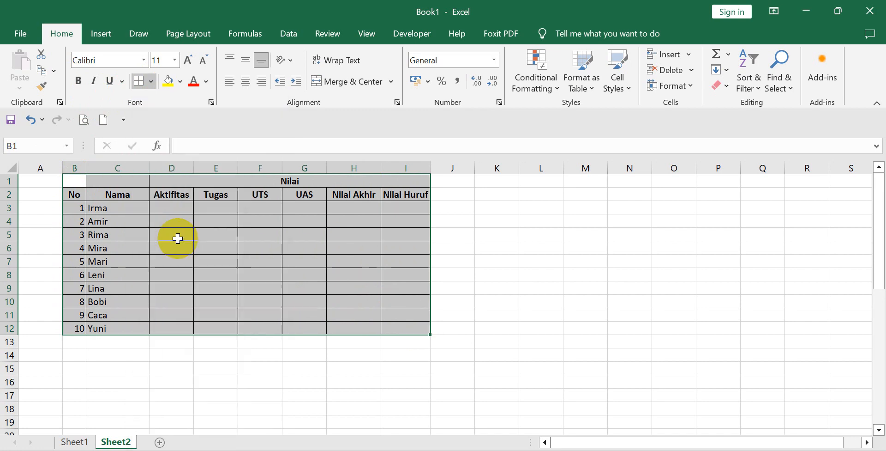
left_click(497, 247)
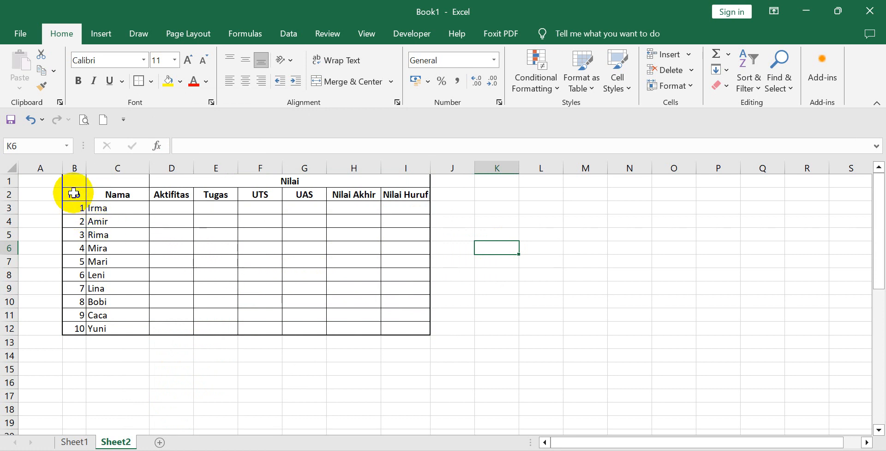
Apply a Bottom Double Border beneath the heading row B2:I2.
left_click_drag(74, 194, 400, 194)
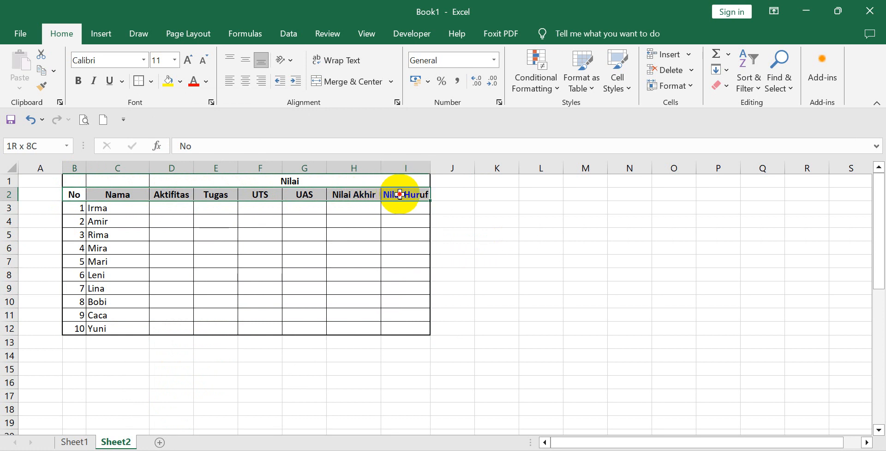
left_click(207, 237)
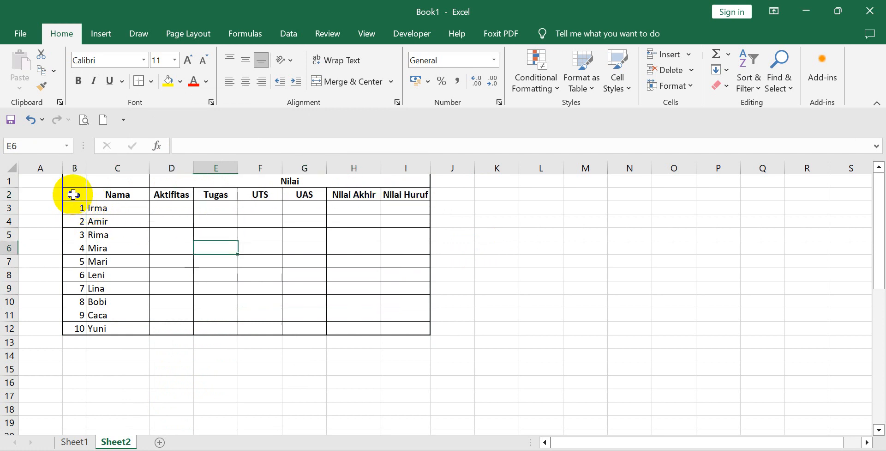
left_click_drag(73, 192, 398, 192)
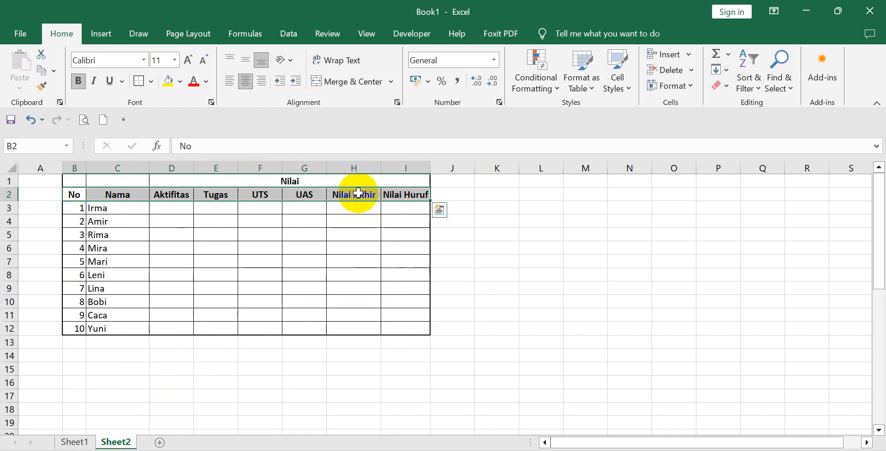
left_click(151, 82)
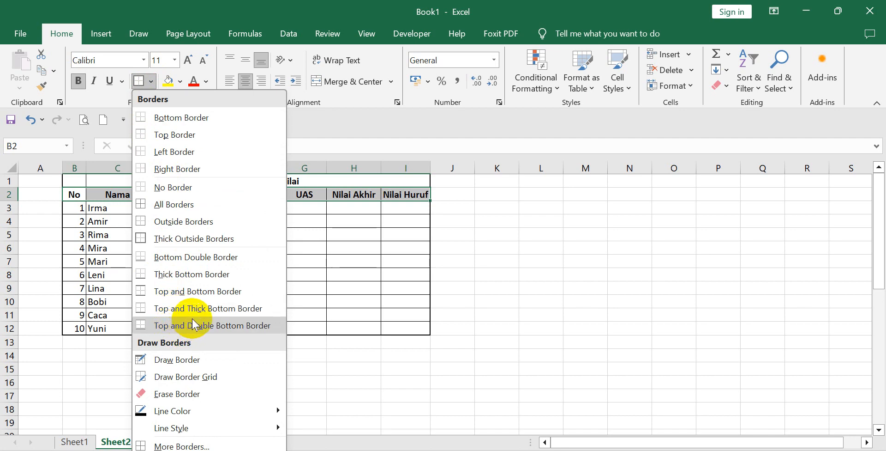
left_click(198, 257)
left_click(273, 259)
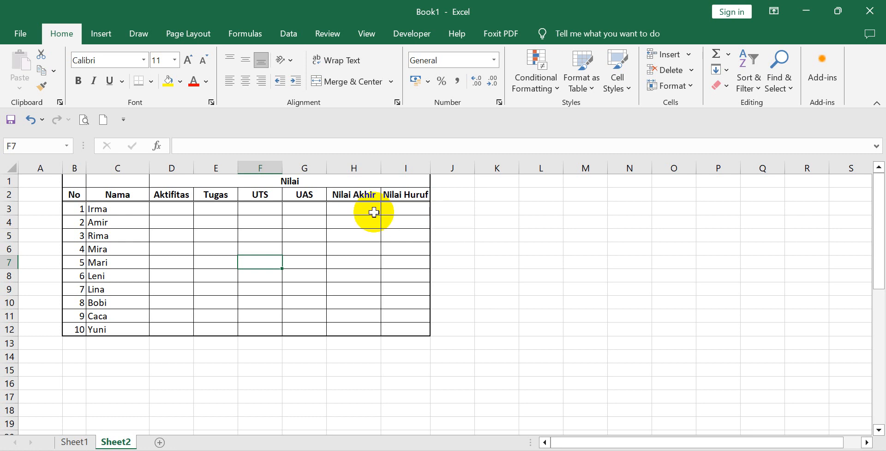
left_click(77, 190)
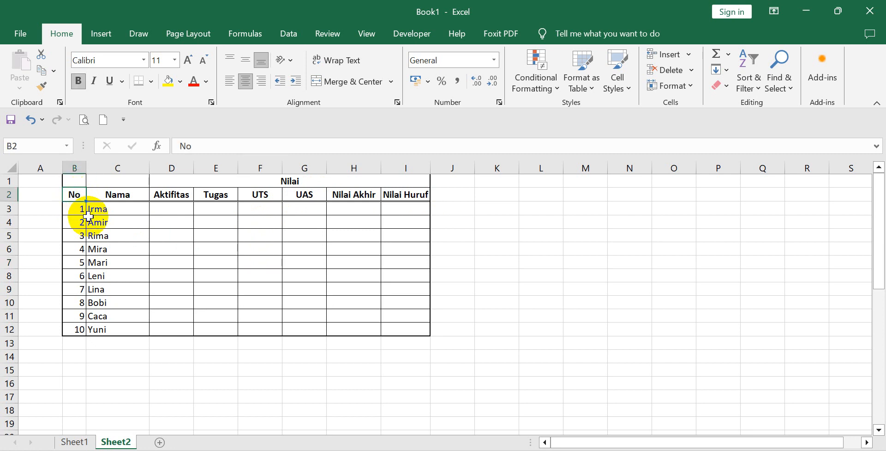
left_click(118, 233)
left_click(77, 181)
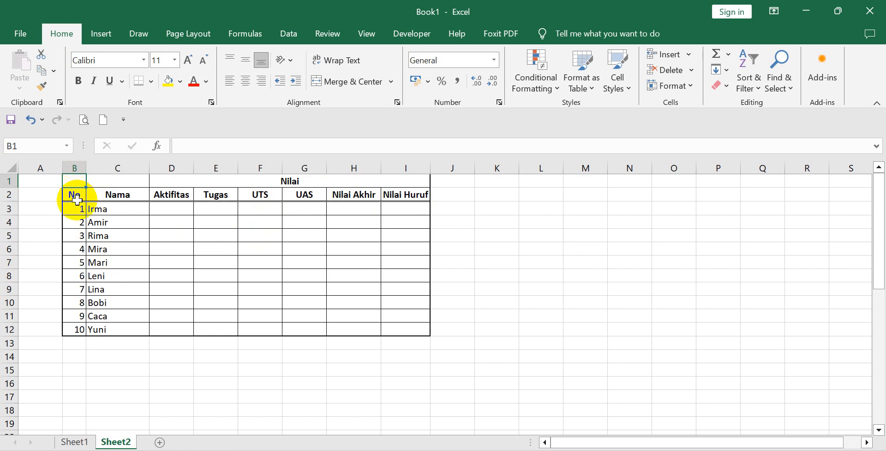
left_click(131, 247)
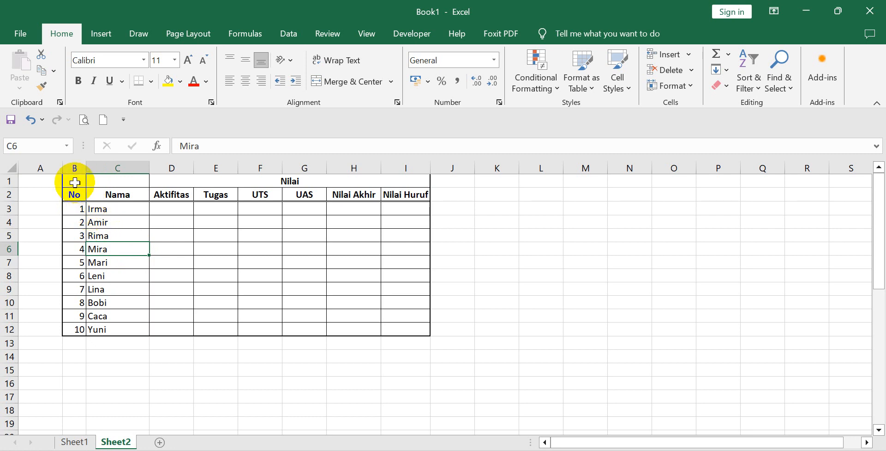
Merge and center cells B1:B2 so the No heading spans both heading rows.
left_click(74, 184)
left_click_drag(74, 187, 74, 195)
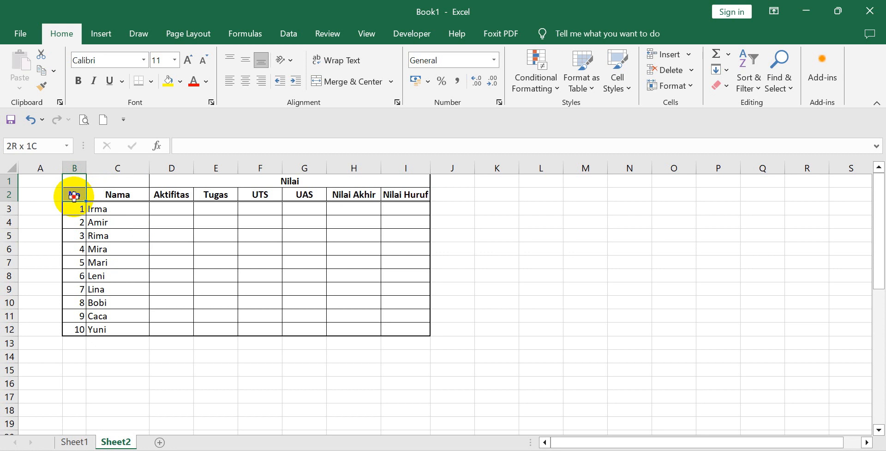
left_click_drag(74, 195, 74, 196)
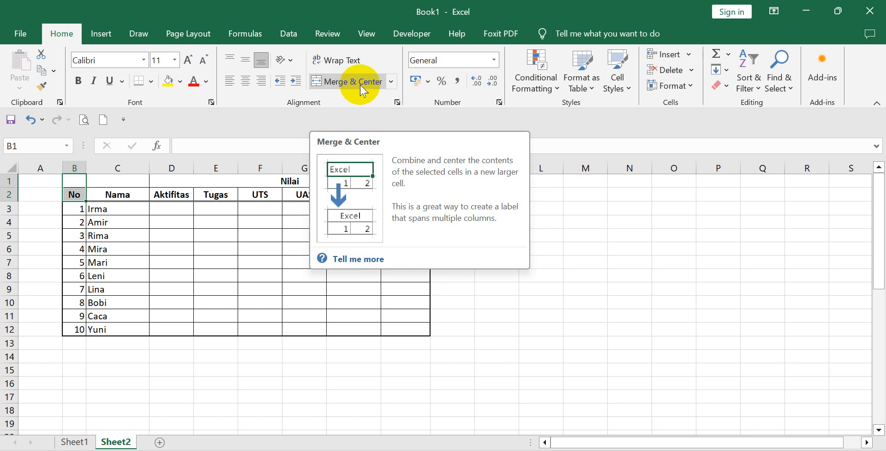
left_click(360, 85)
left_click(540, 327)
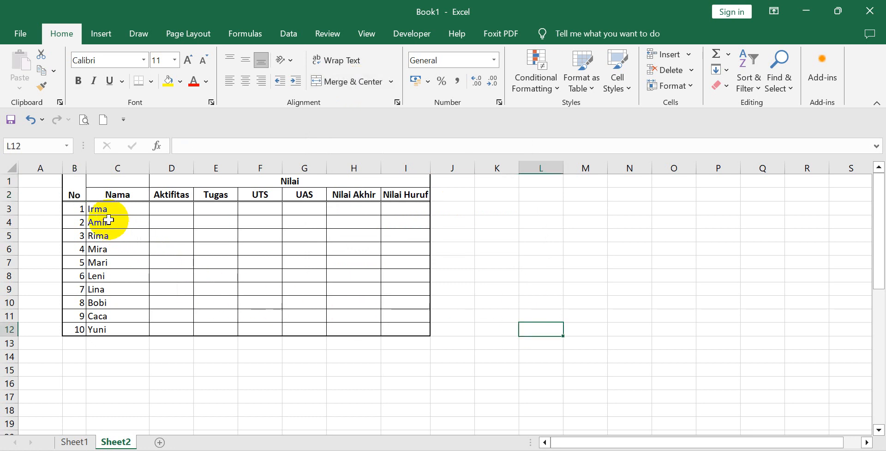
Set the vertical text alignment of the merged No heading to Center.
left_click(73, 194)
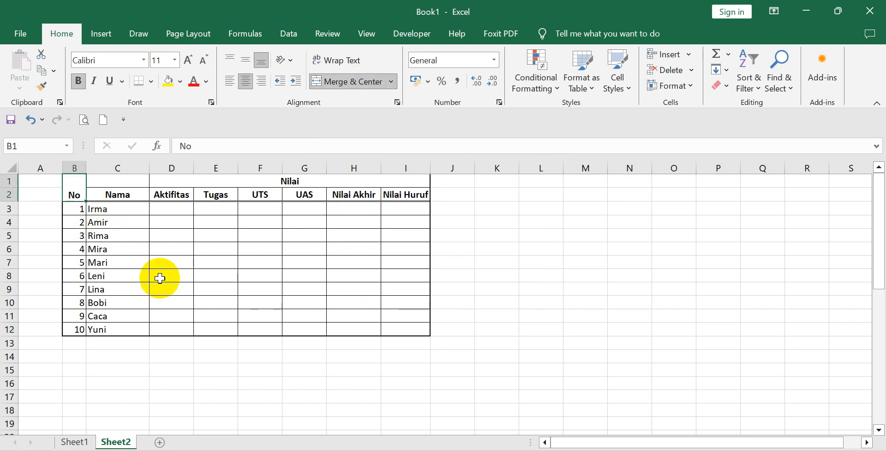
right_click(77, 193)
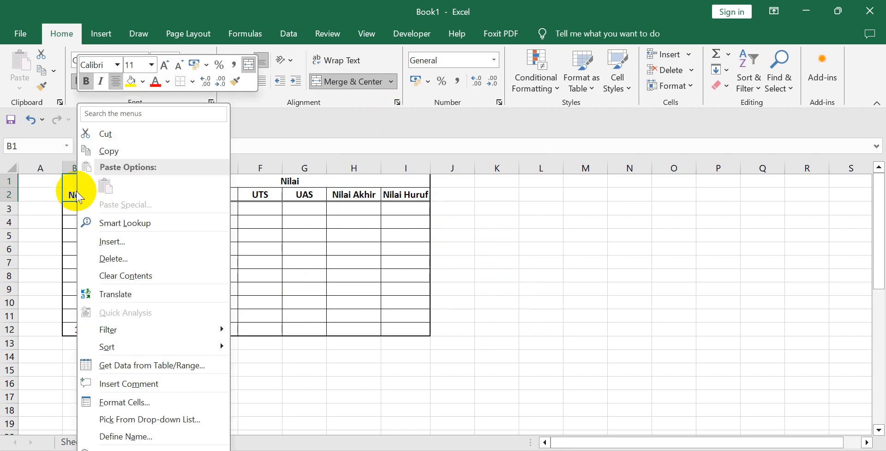
left_click(149, 402)
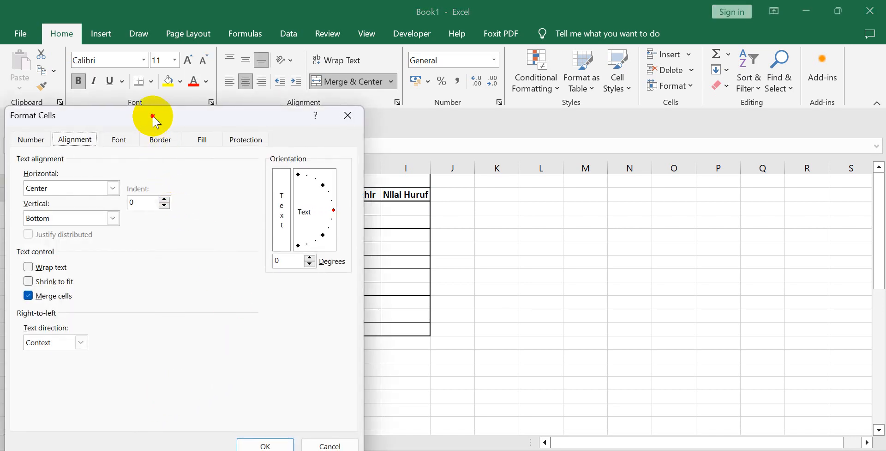
left_click_drag(154, 115, 509, 118)
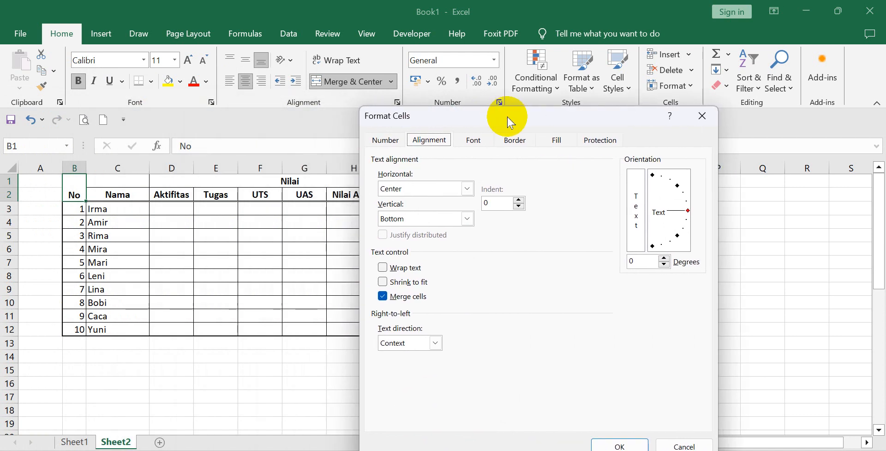
left_click(464, 221)
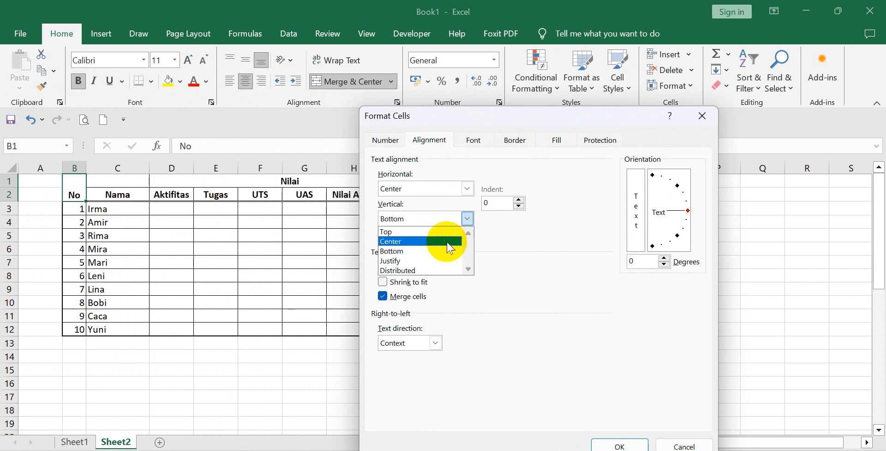
left_click(446, 241)
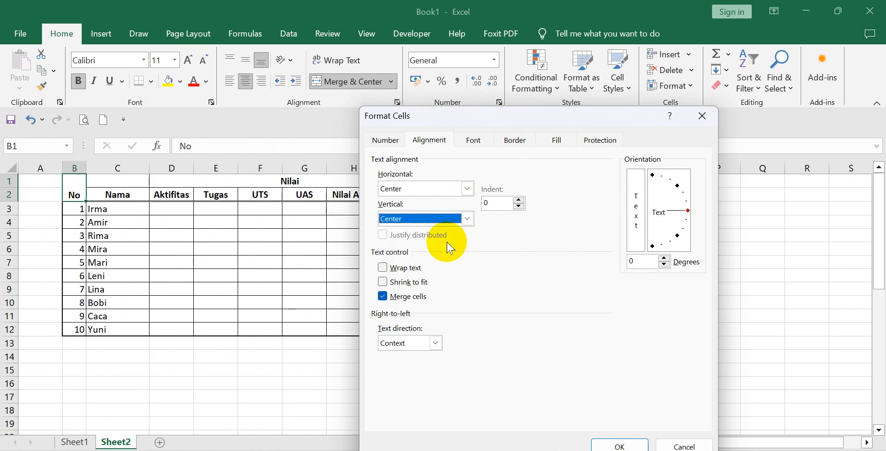
left_click(620, 443)
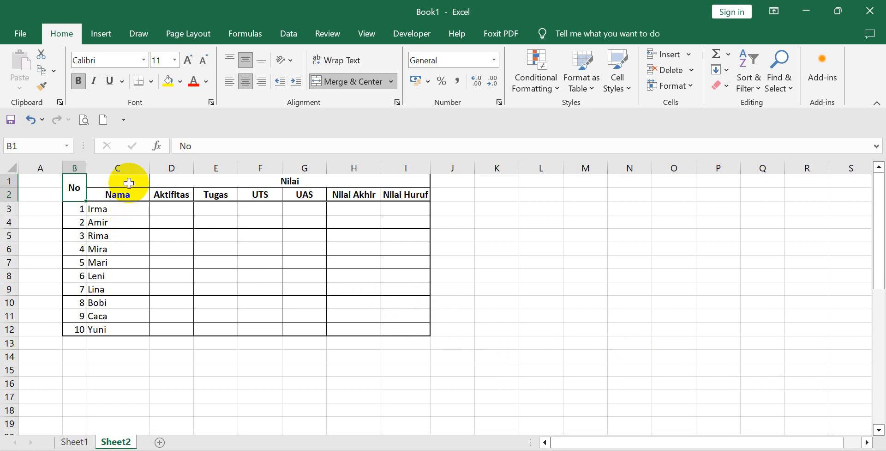
Merge and center cells C1:C2 for the Nama heading and set its vertical alignment to Center.
left_click_drag(126, 181, 127, 196)
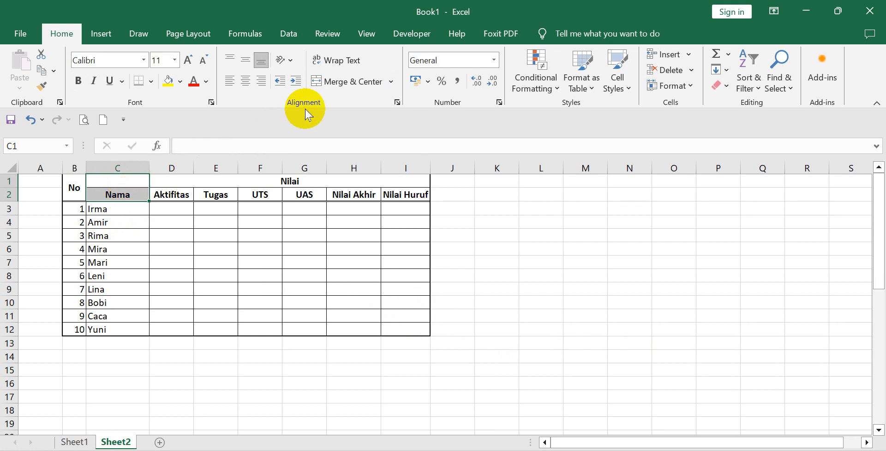
left_click(339, 83)
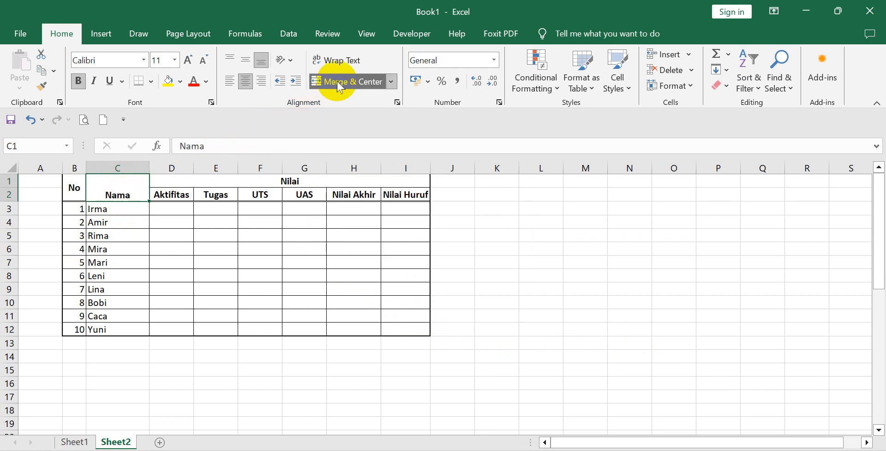
right_click(131, 185)
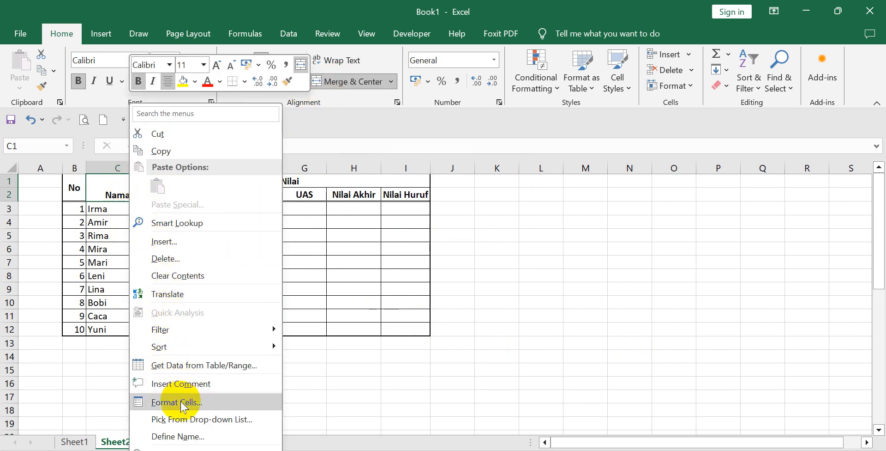
left_click(165, 402)
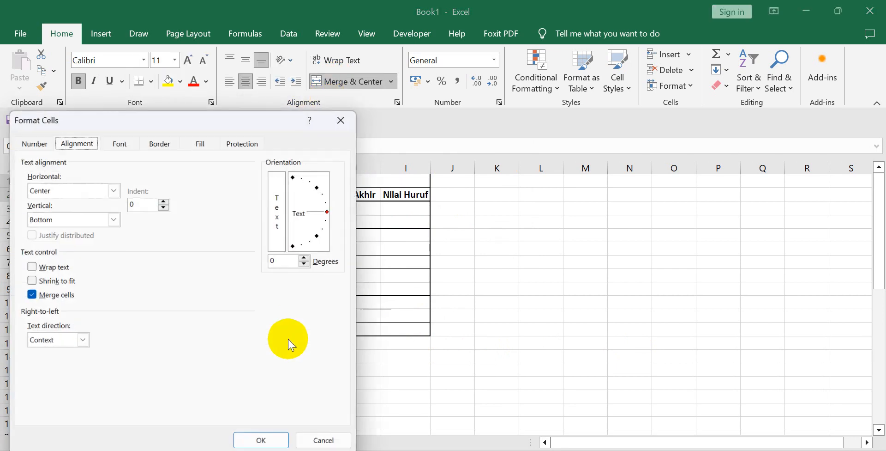
left_click(112, 219)
left_click(98, 240)
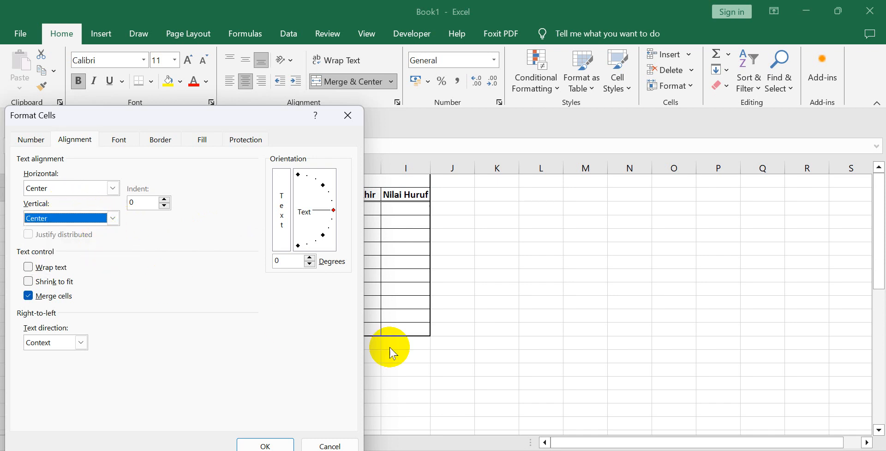
left_click(270, 444)
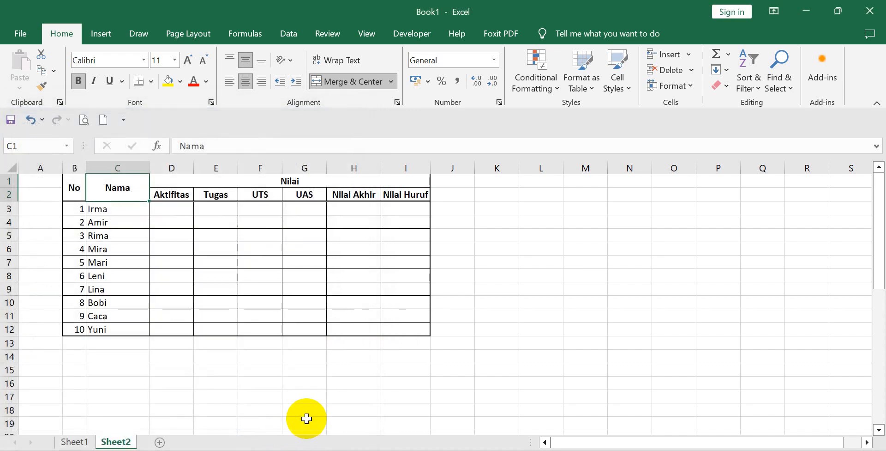
left_click(305, 410)
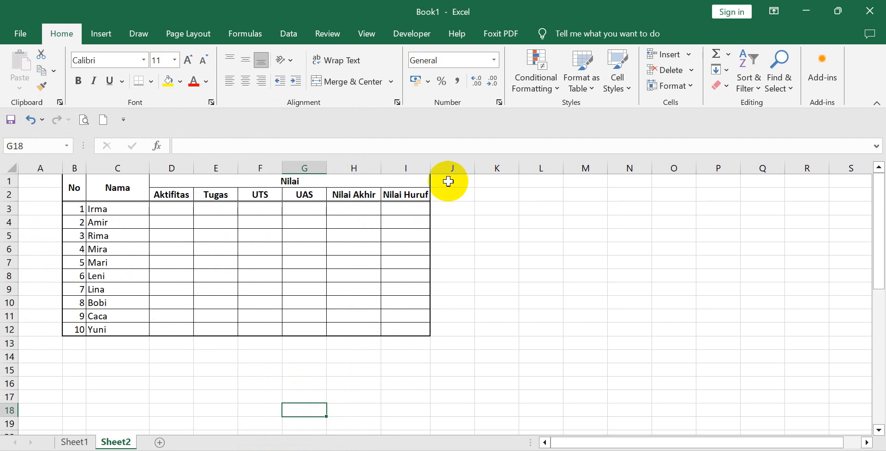
Select cell J1 beside the table and bring up the commands for inserting objects.
left_click(450, 181)
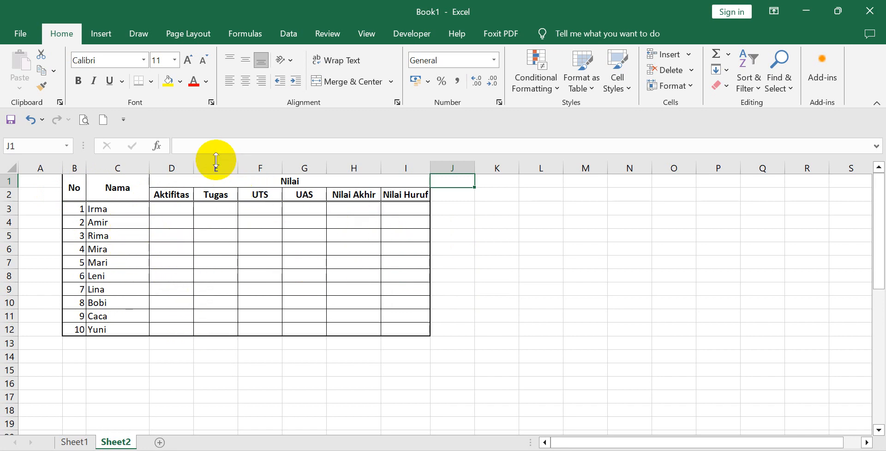
left_click(102, 36)
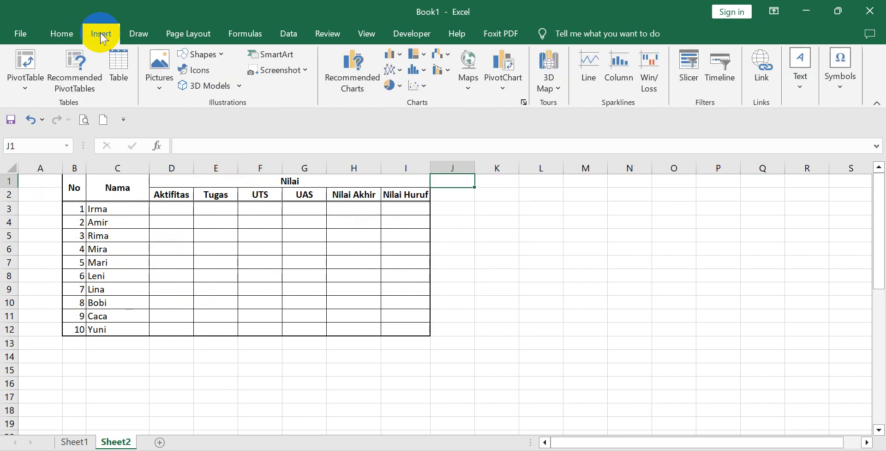
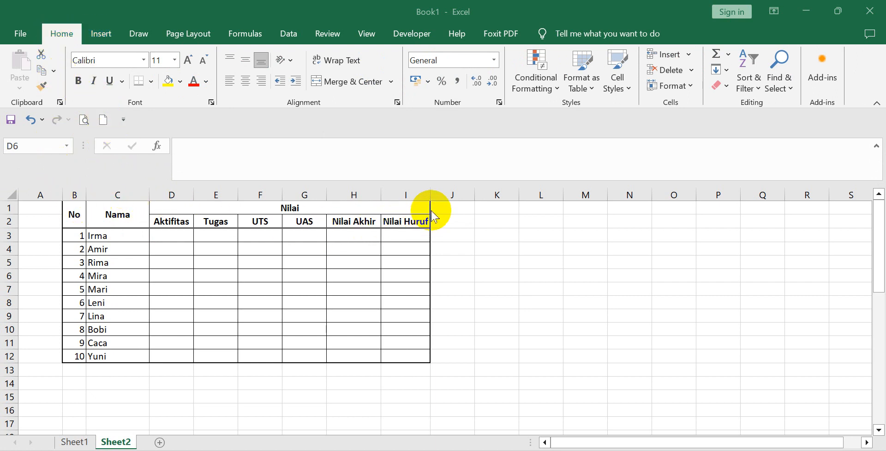
Insert a blank sheet row at row 1, above the student score table.
left_click(38, 204)
left_click(39, 207)
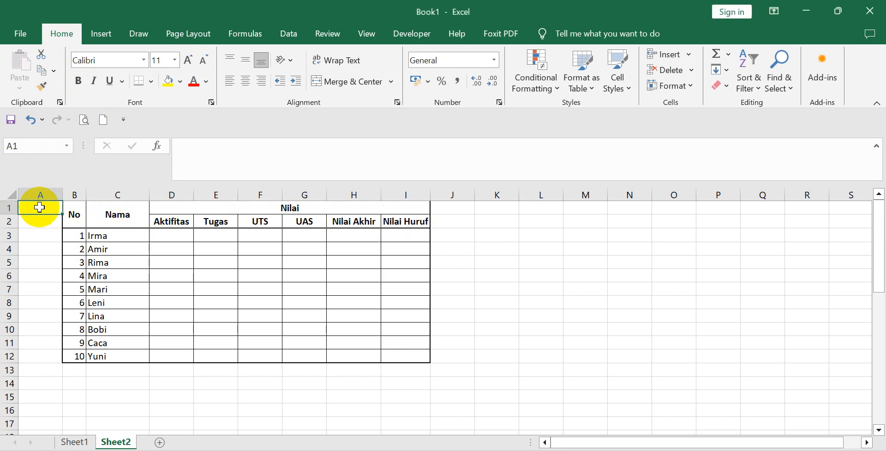
left_click(690, 61)
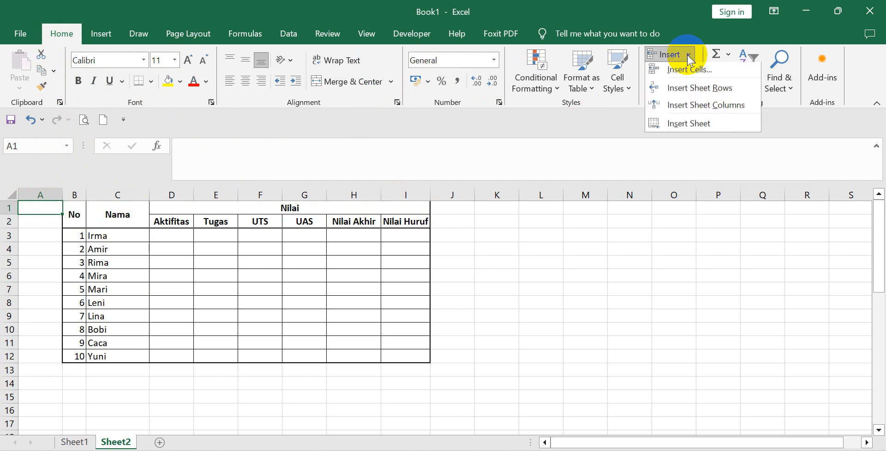
left_click(691, 91)
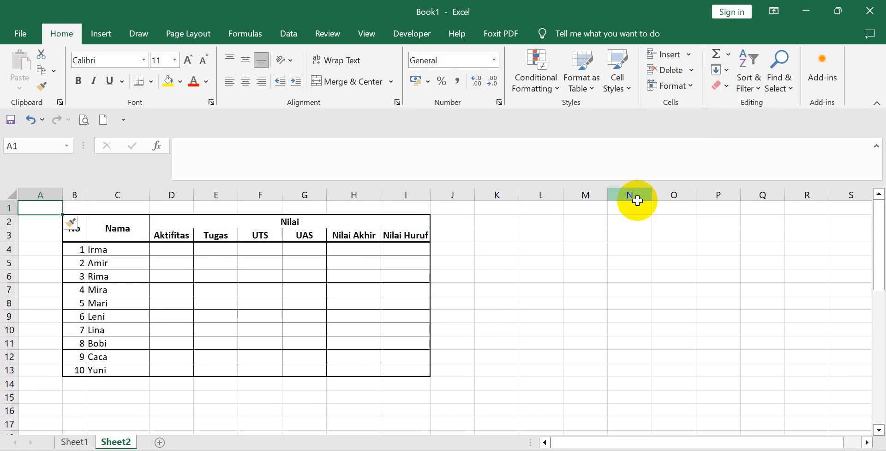
left_click(598, 265)
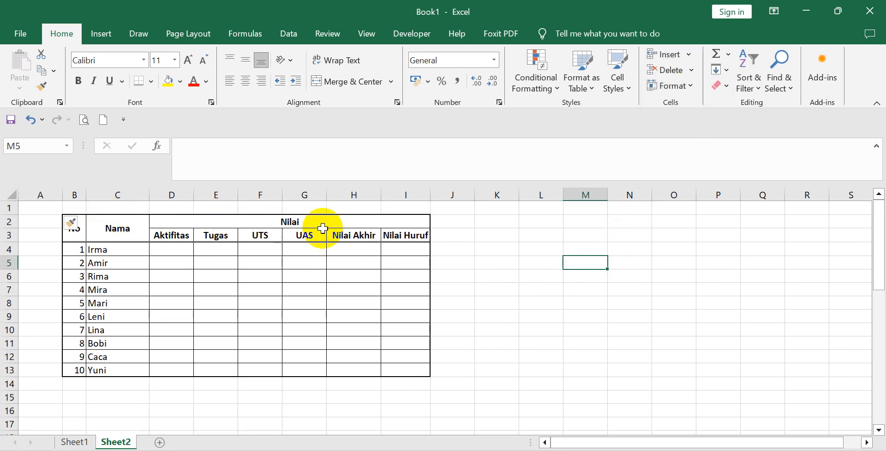
left_click(462, 264)
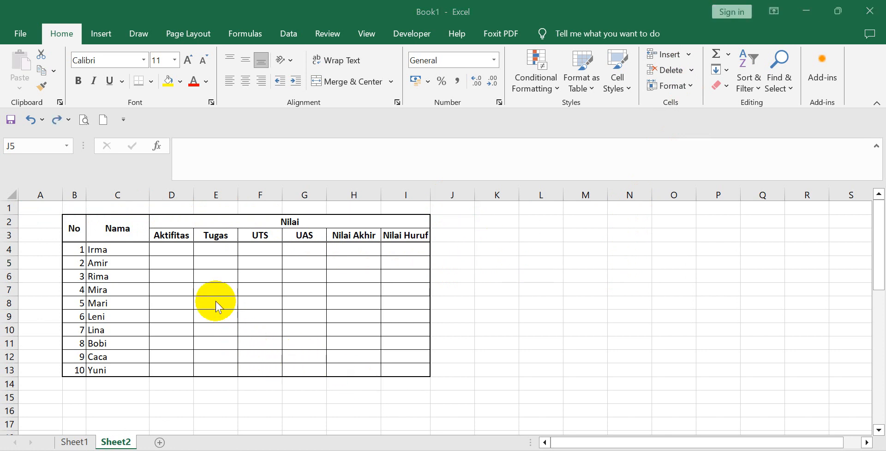
Enter the first student's scores in row 4: Aktifitas 85, Tugas 87, UTS 80 and UAS 83.
left_click(178, 242)
left_click(179, 250)
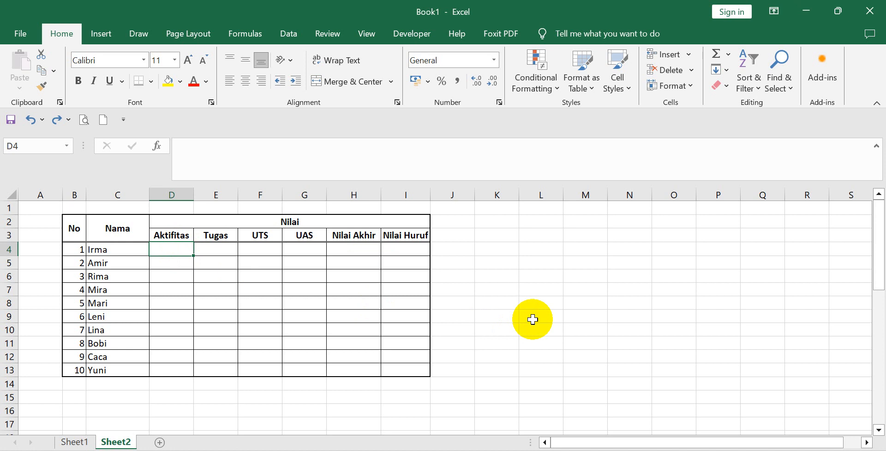
type("85")
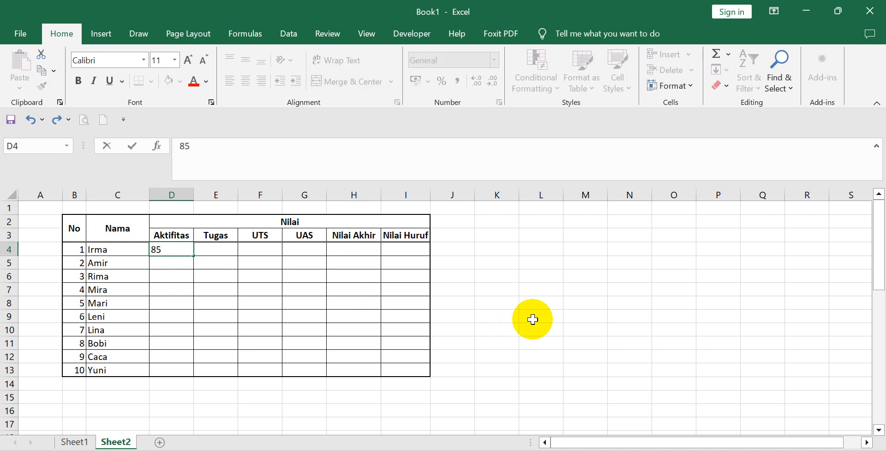
left_click(217, 250)
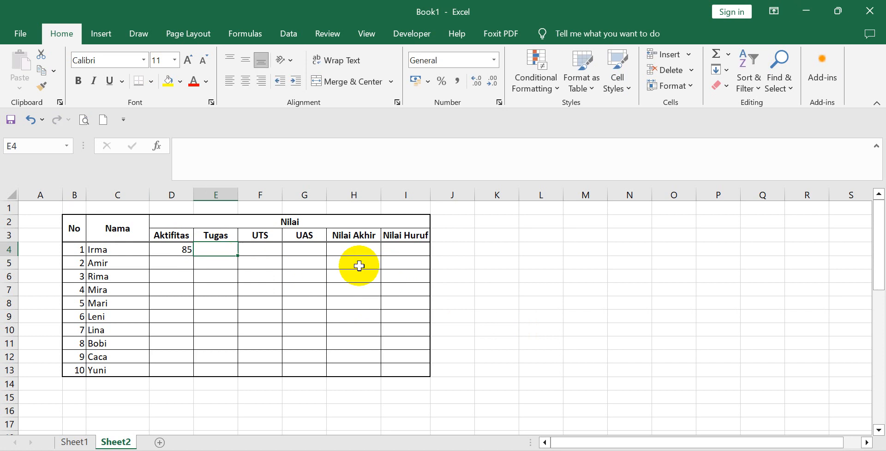
type("87")
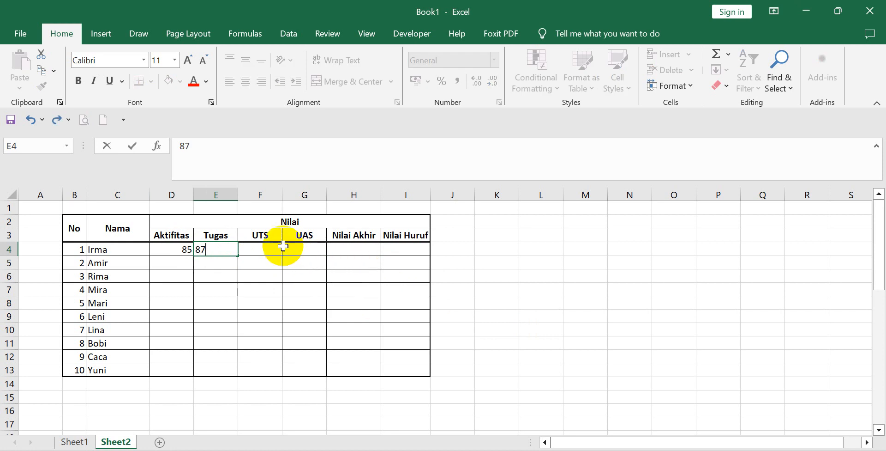
left_click(268, 246)
type("80")
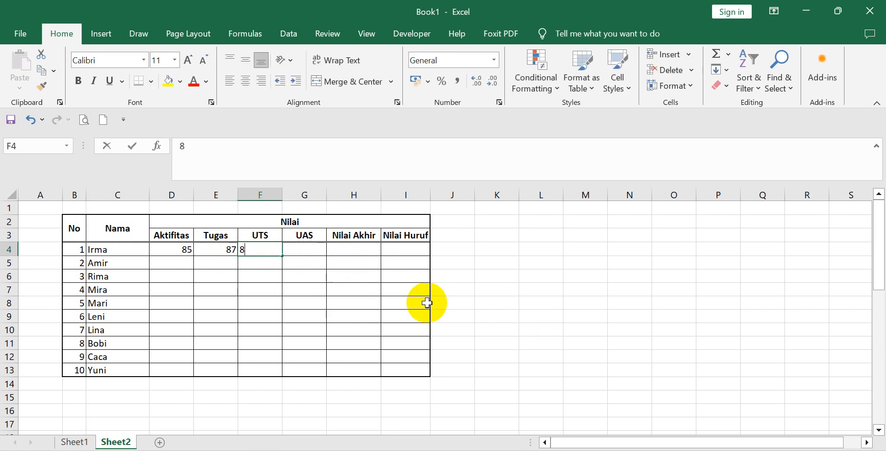
left_click(316, 248)
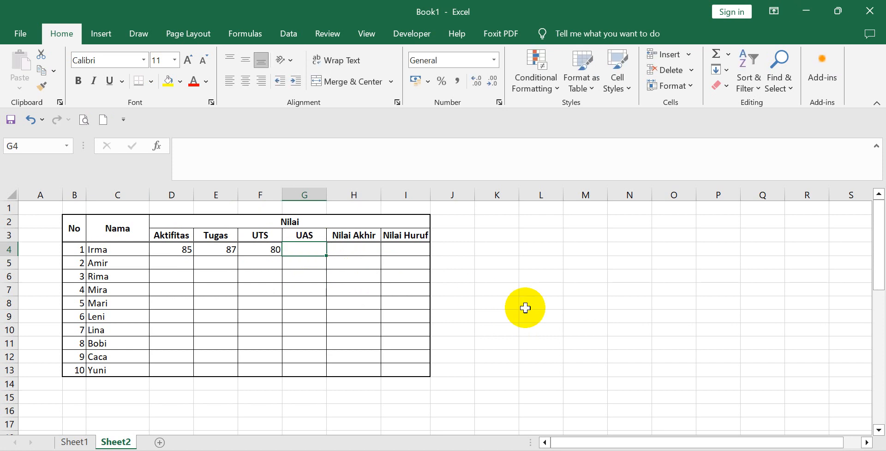
type("83")
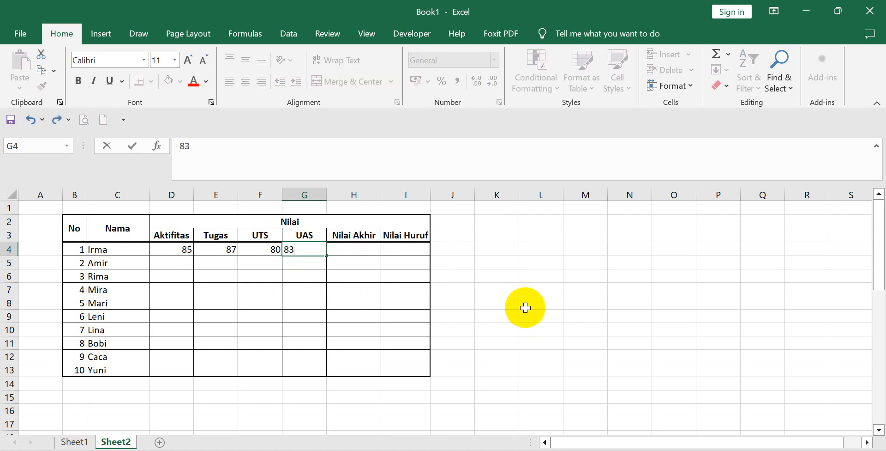
left_click(320, 321)
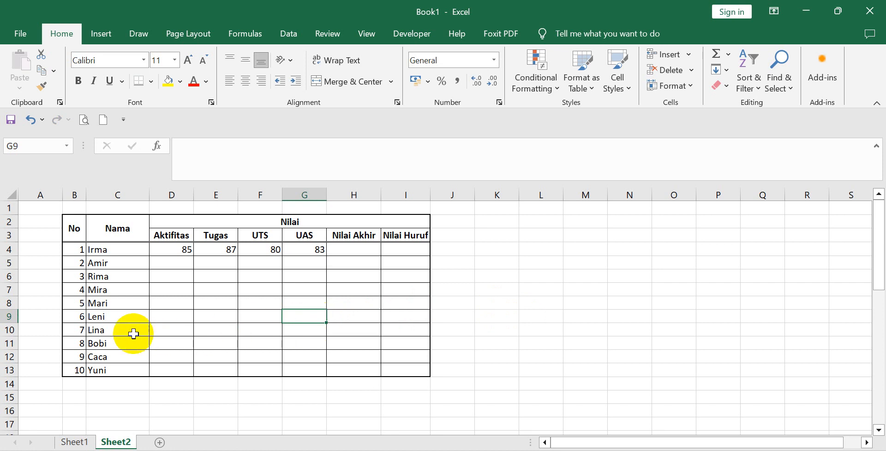
Fill in the second student's scores in row 5: Aktifitas 85, Tugas 80, UTS 82 and UAS 87.
left_click(180, 259)
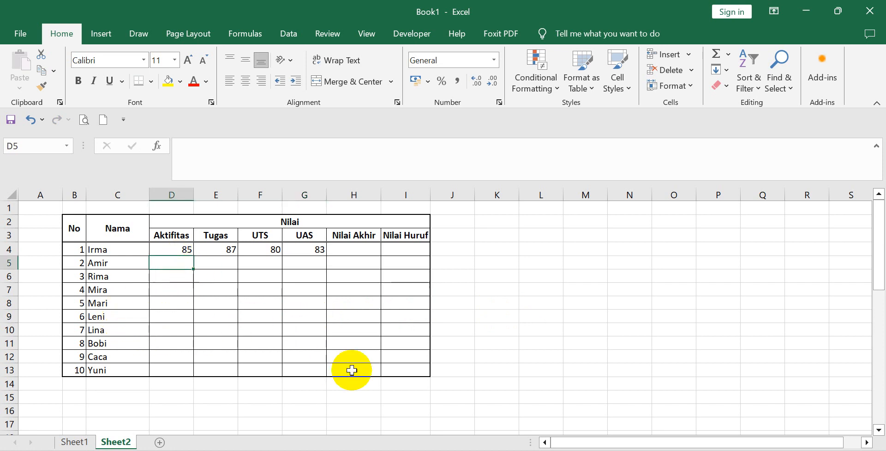
type("85")
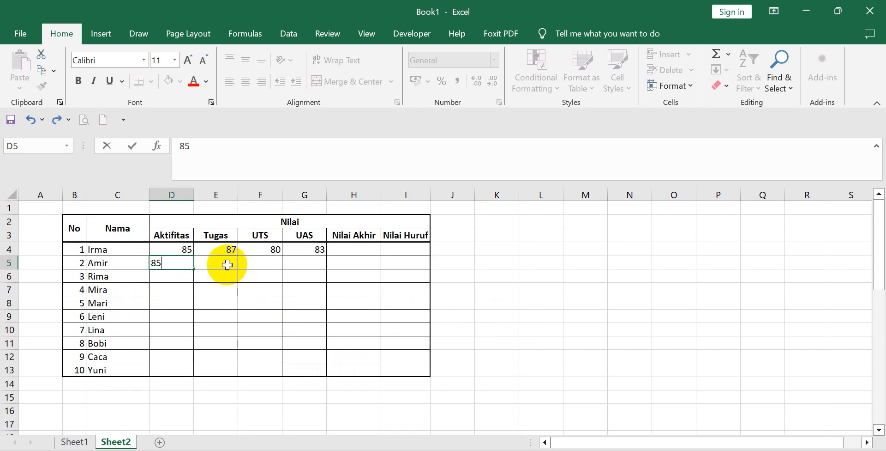
left_click(227, 265)
type("80")
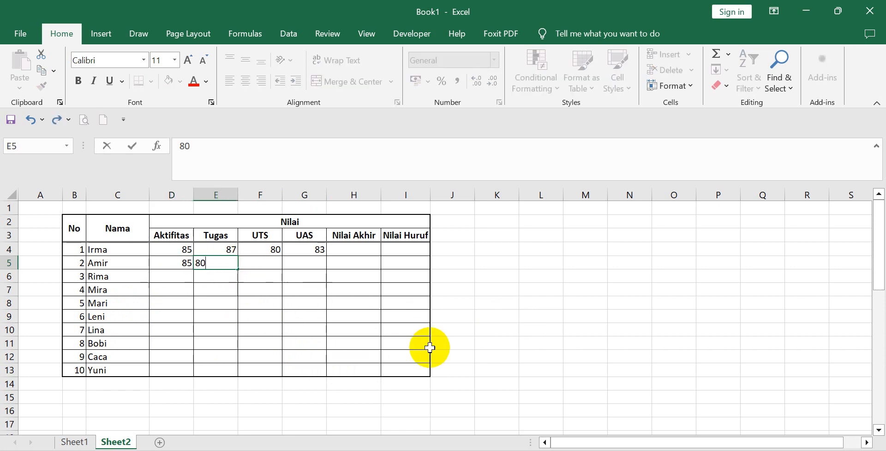
left_click(262, 263)
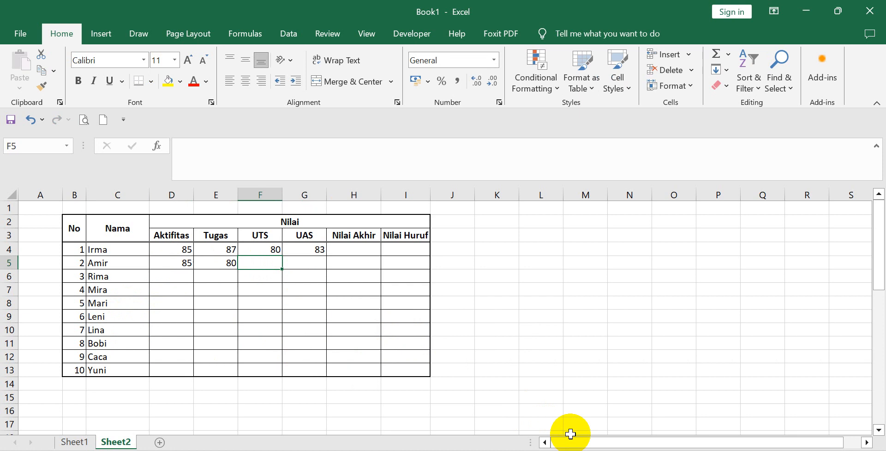
type("82")
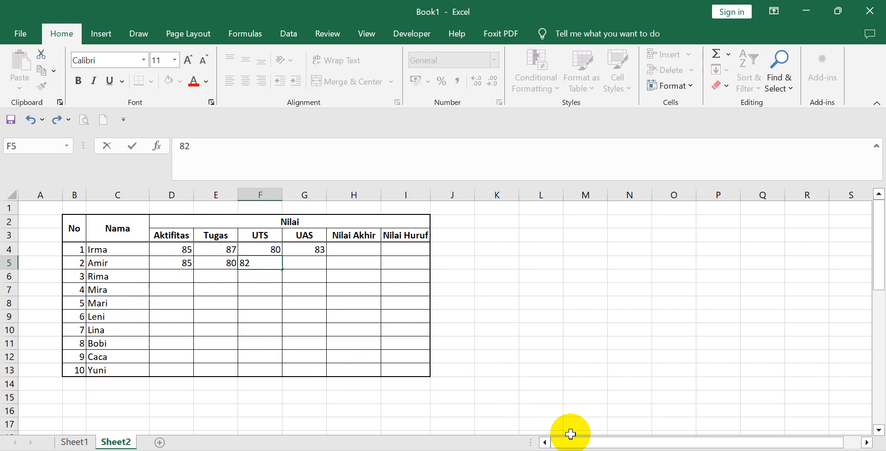
left_click(311, 269)
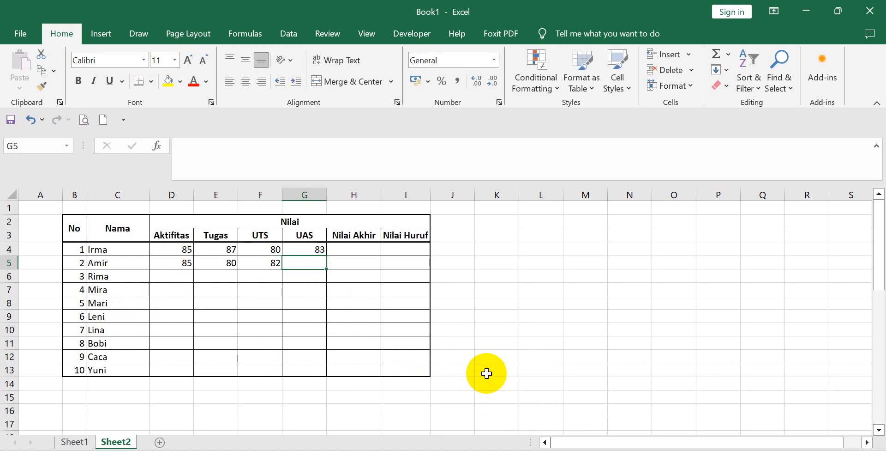
type("87")
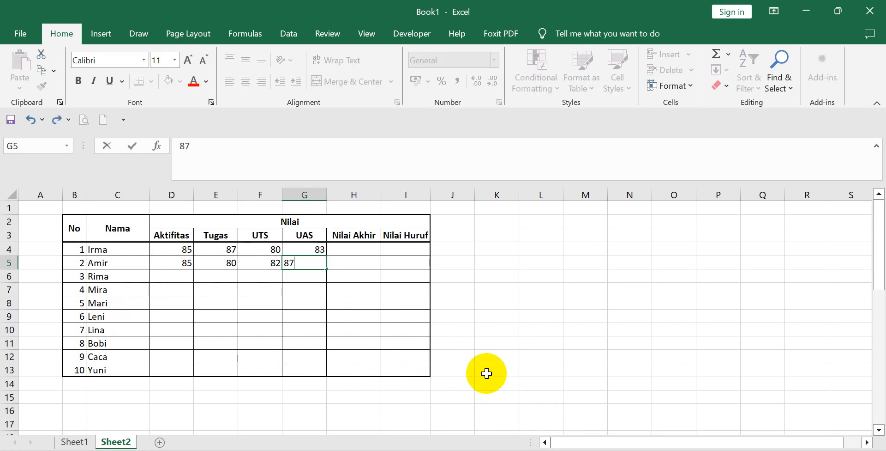
left_click(295, 356)
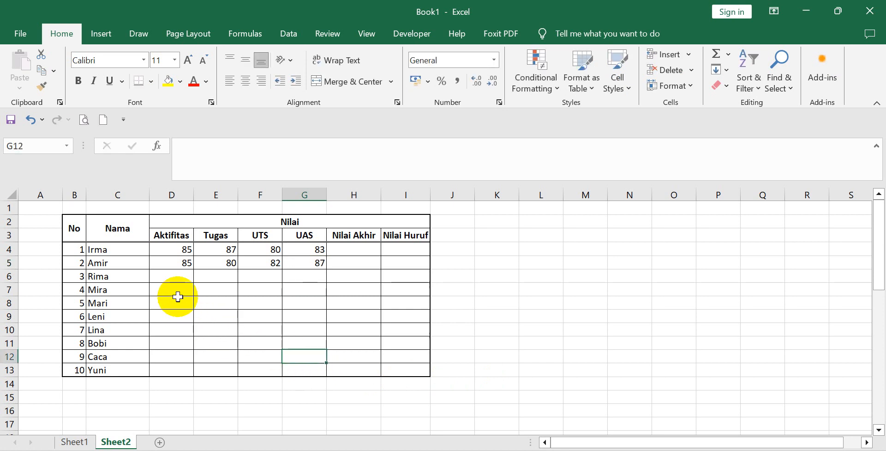
Enter the third student's scores in row 6: Aktifitas 60, Tugas 63, UTS 55 and UAS 84.
left_click(178, 278)
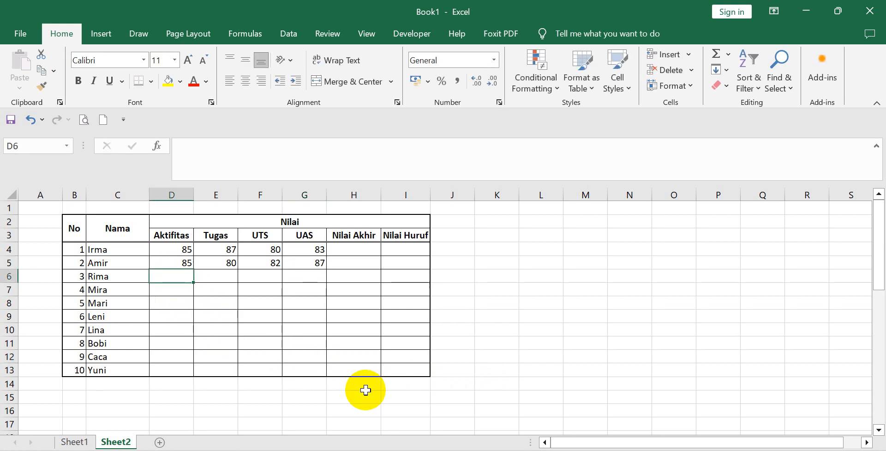
type("60")
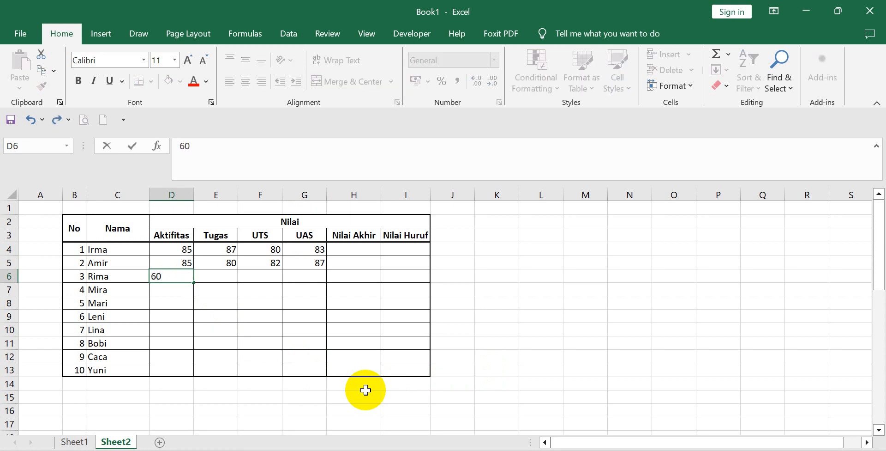
left_click(306, 353)
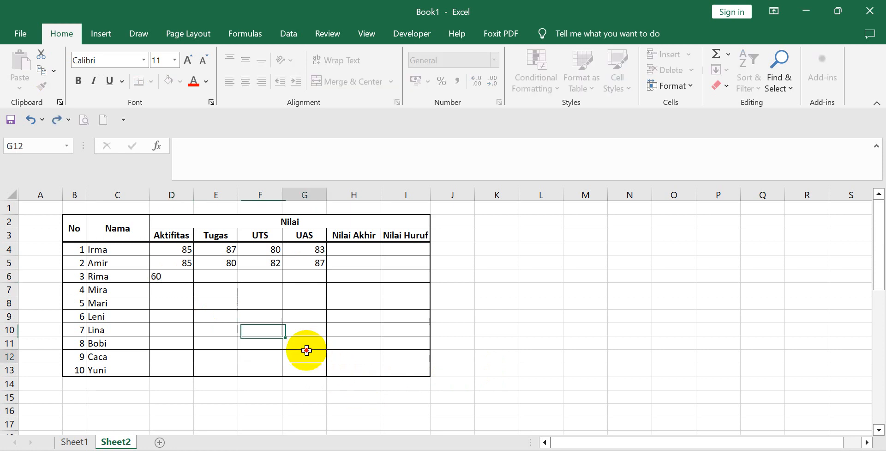
left_click(220, 282)
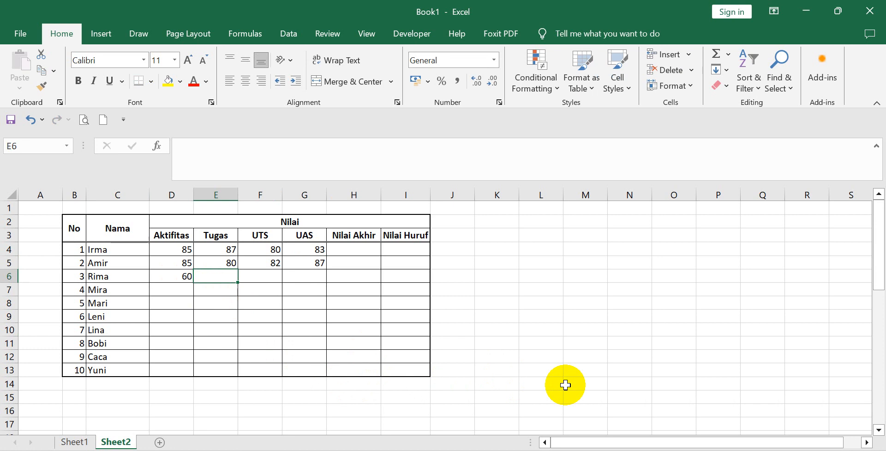
type("63")
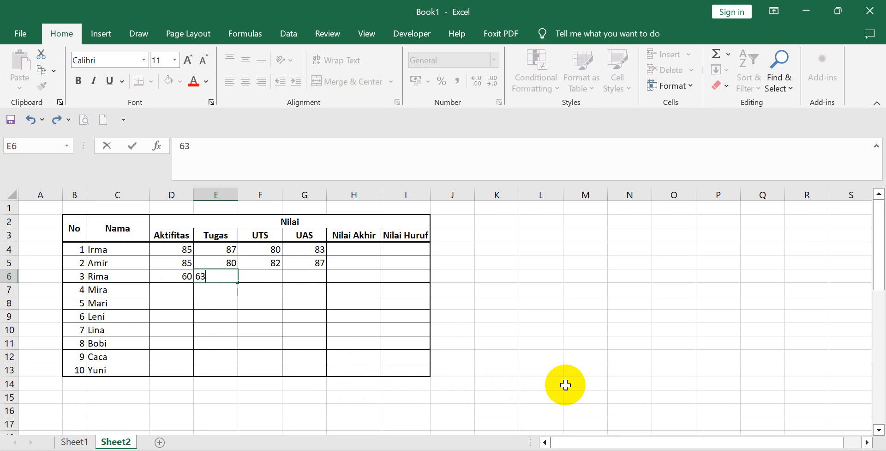
left_click(401, 354)
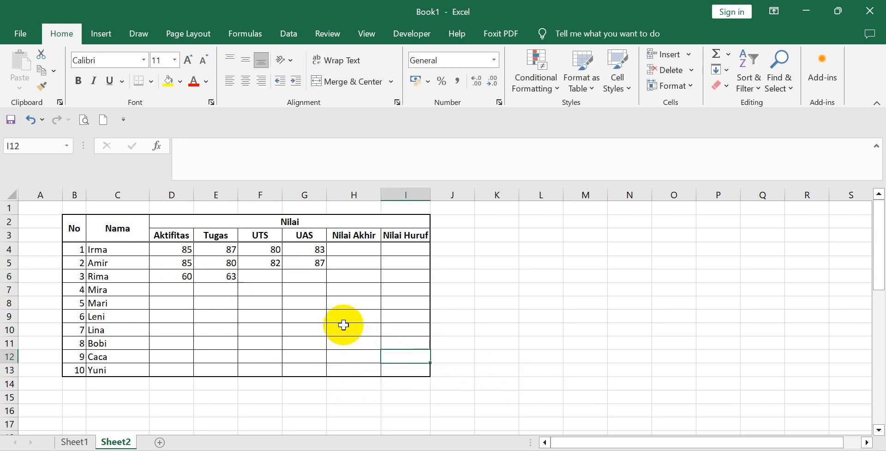
left_click(272, 276)
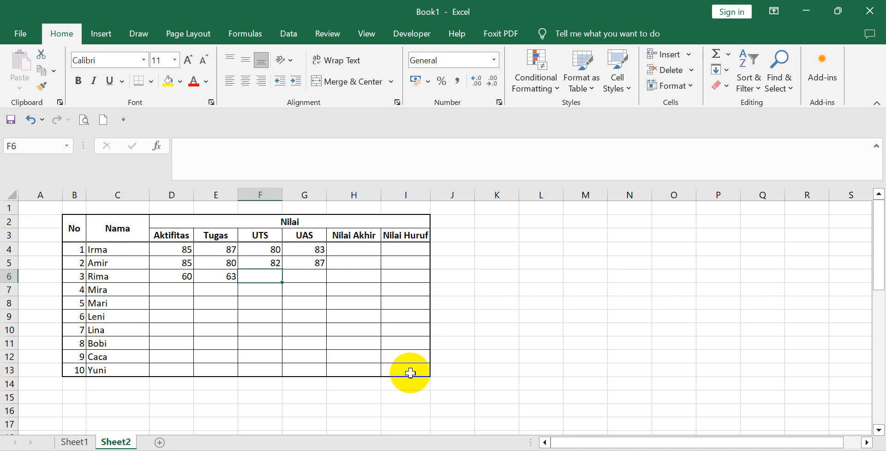
type("55")
left_click(331, 354)
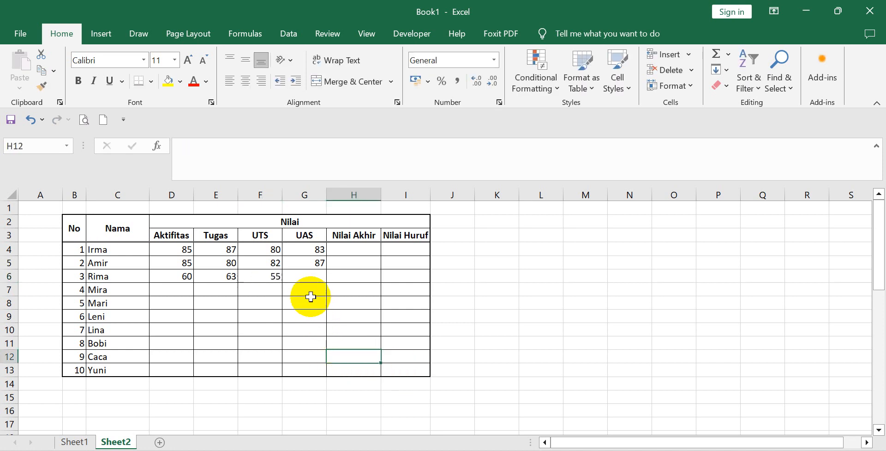
left_click(311, 277)
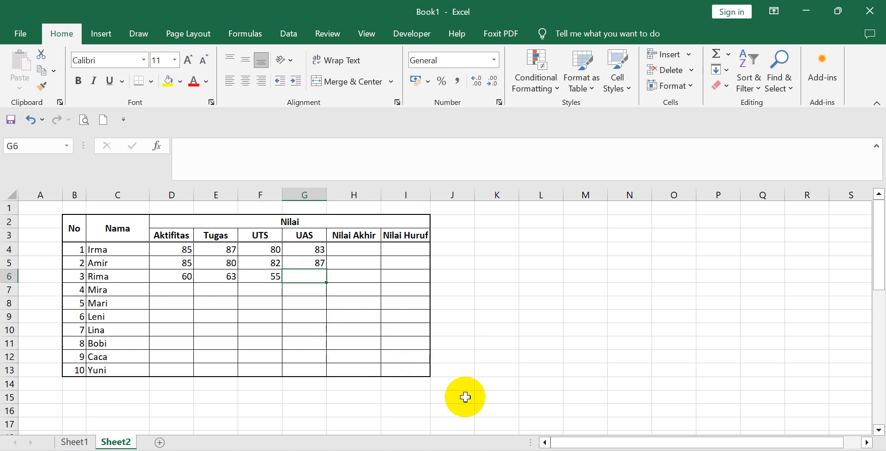
type("84")
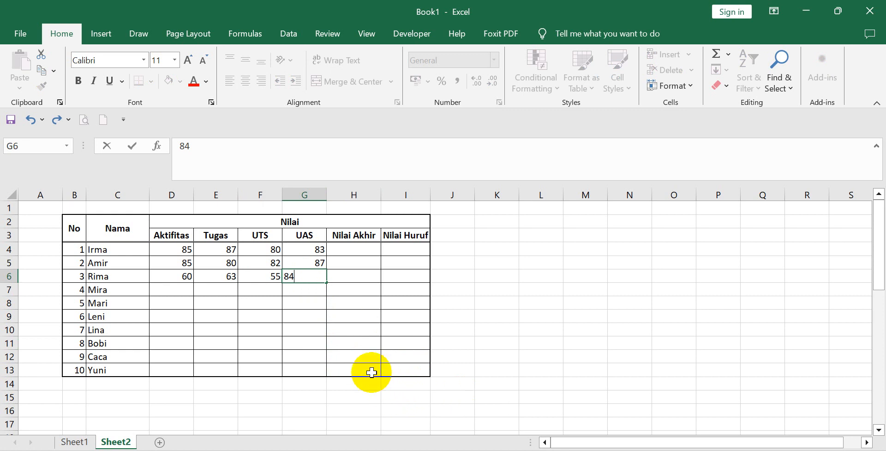
left_click(365, 353)
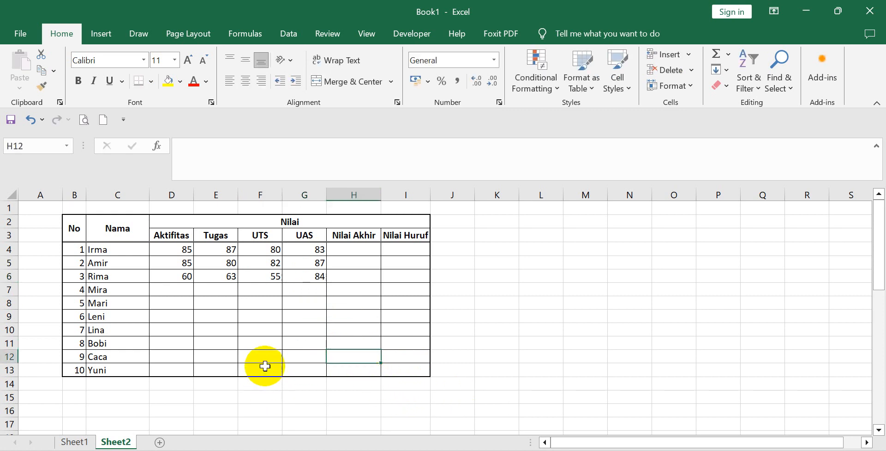
Enter the fourth student's scores in row 7: Aktifitas 80, Tugas 75, UTS 74 and UAS 89.
left_click(181, 288)
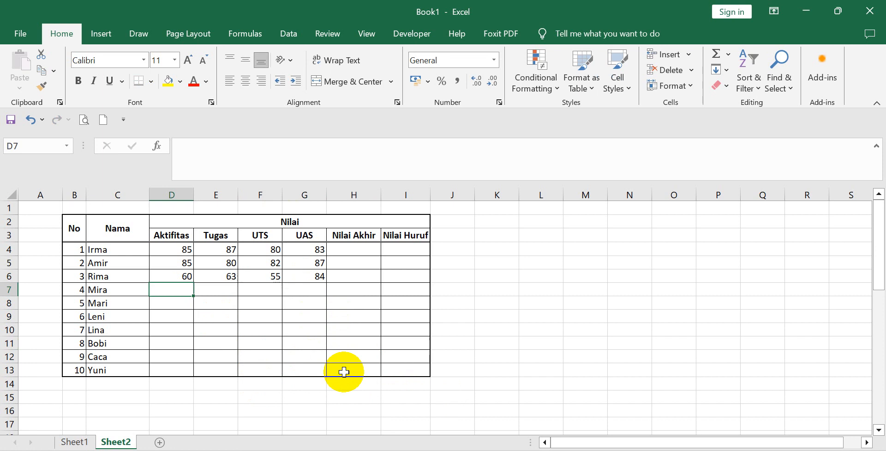
type("80")
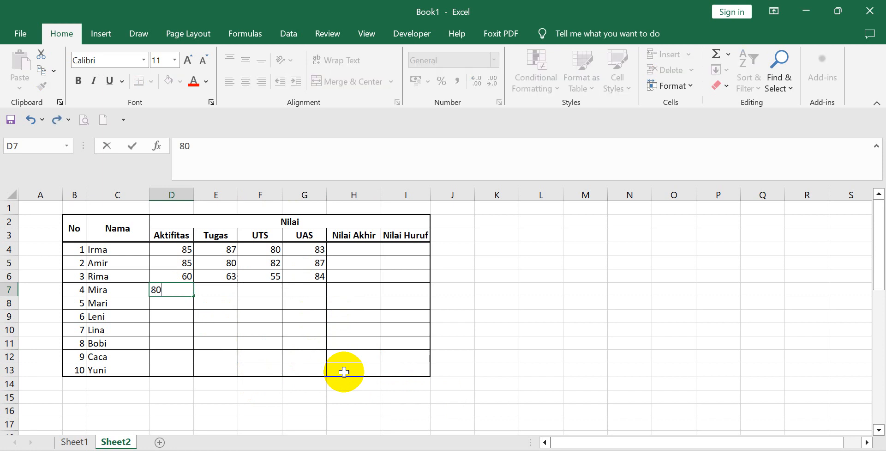
left_click(344, 372)
left_click(223, 291)
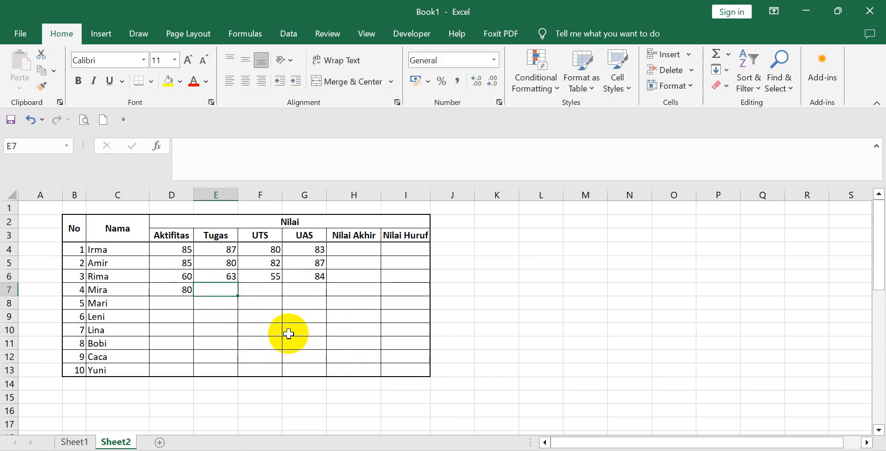
type("75")
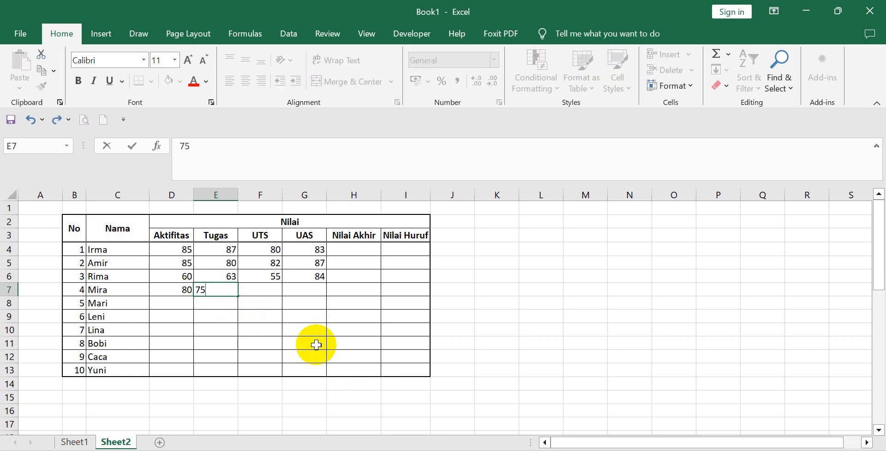
left_click(316, 345)
left_click(265, 291)
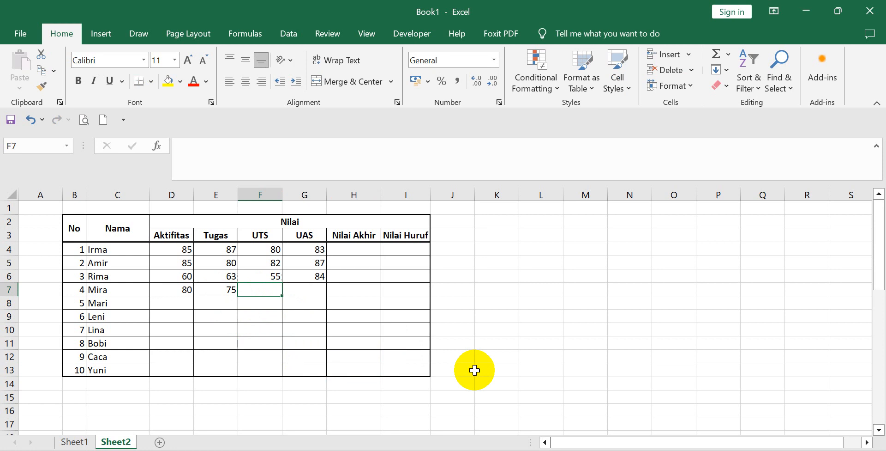
type("84")
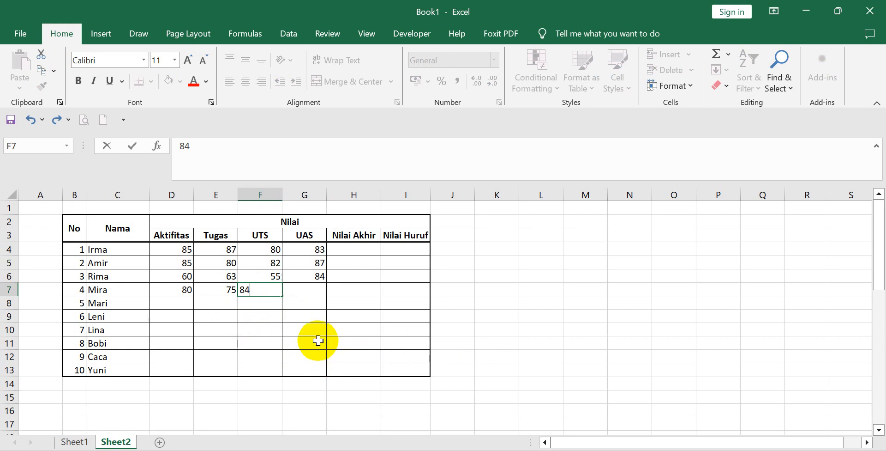
key("BackSpace")
key("BackSpace")
type("74")
left_click(318, 340)
left_click(307, 290)
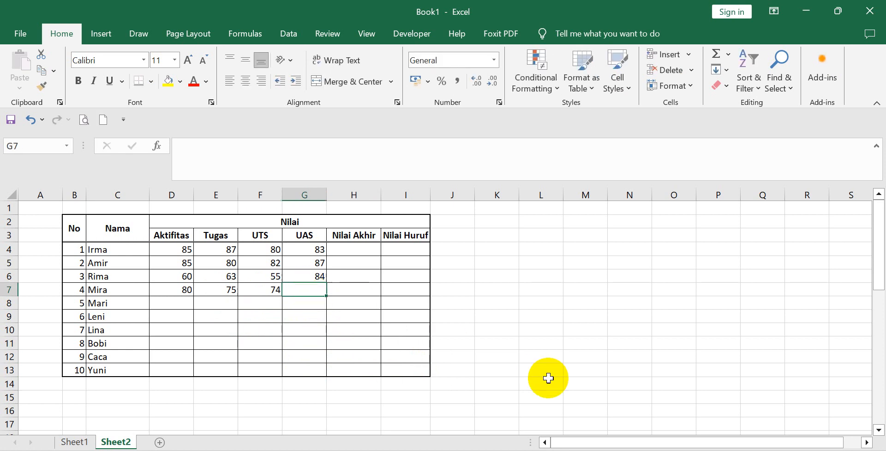
type("89")
left_click(335, 345)
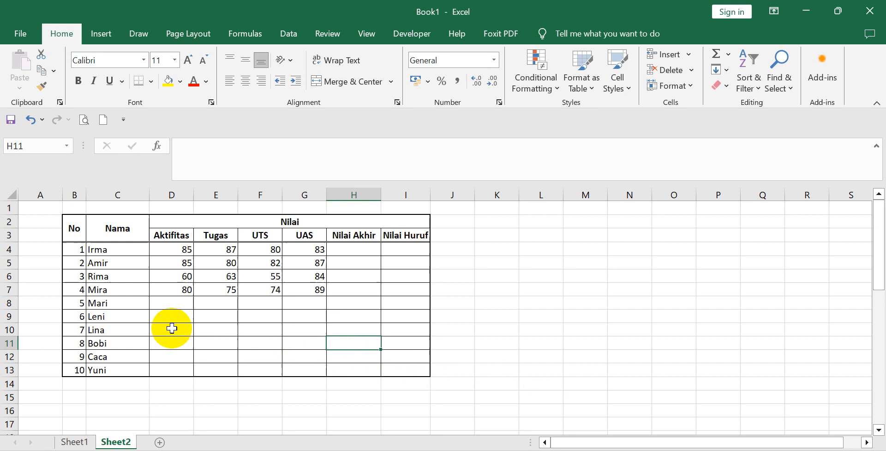
Fill in the fifth student's scores in row 8: Aktifitas 30, Tugas 20, UTS 10 and UAS 0.
left_click(172, 302)
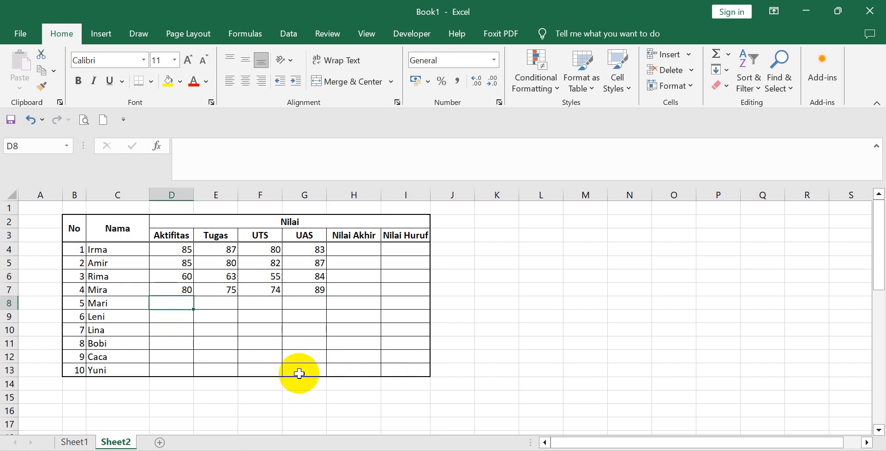
type("30")
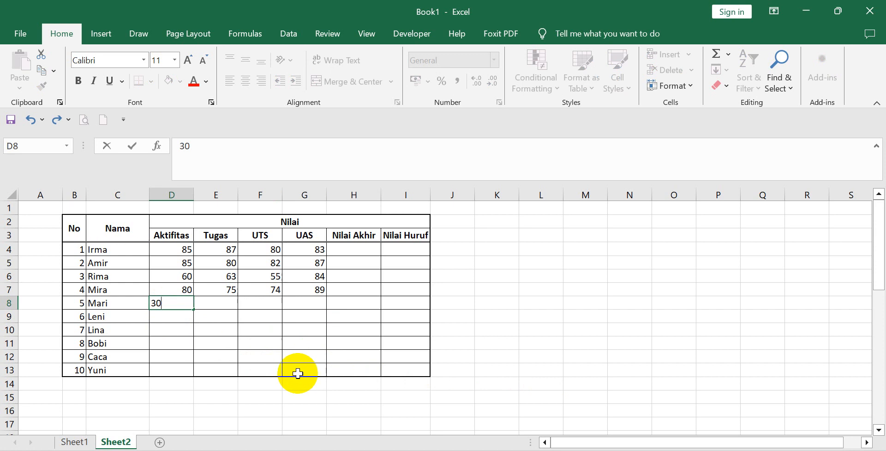
key("Tab")
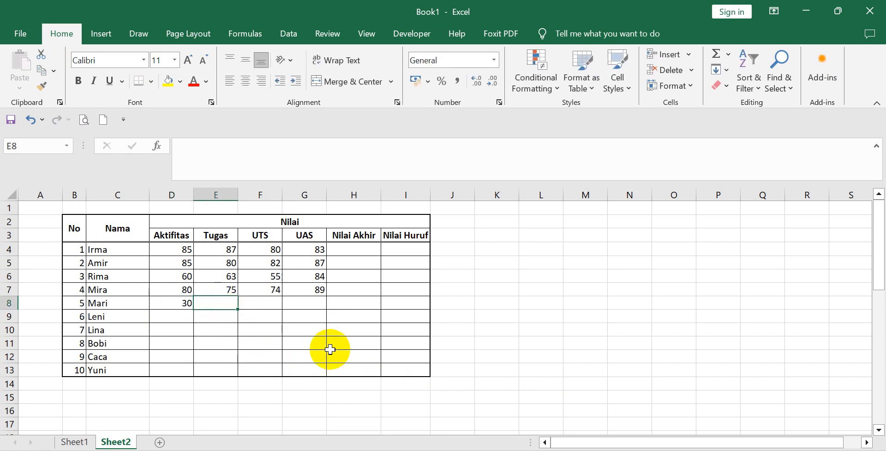
type("20")
left_click(330, 349)
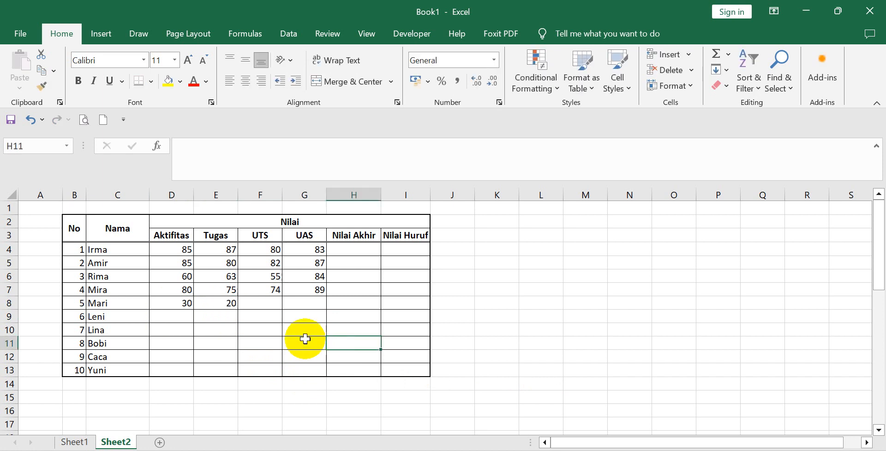
left_click(269, 303)
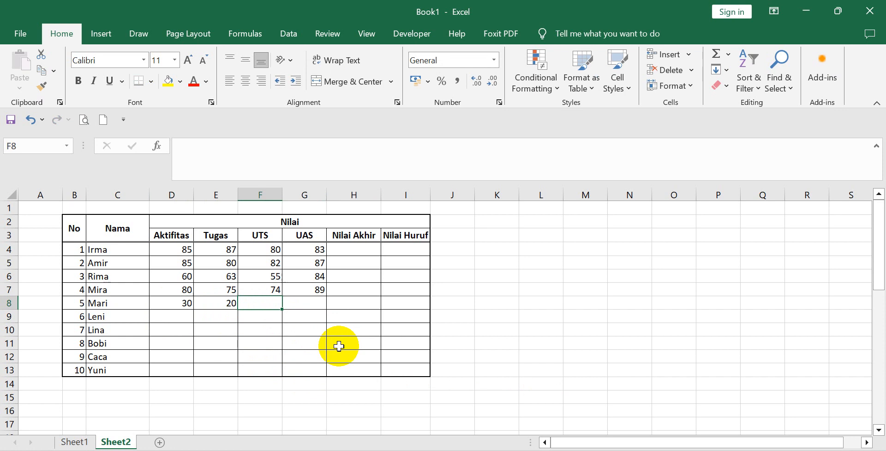
type("10")
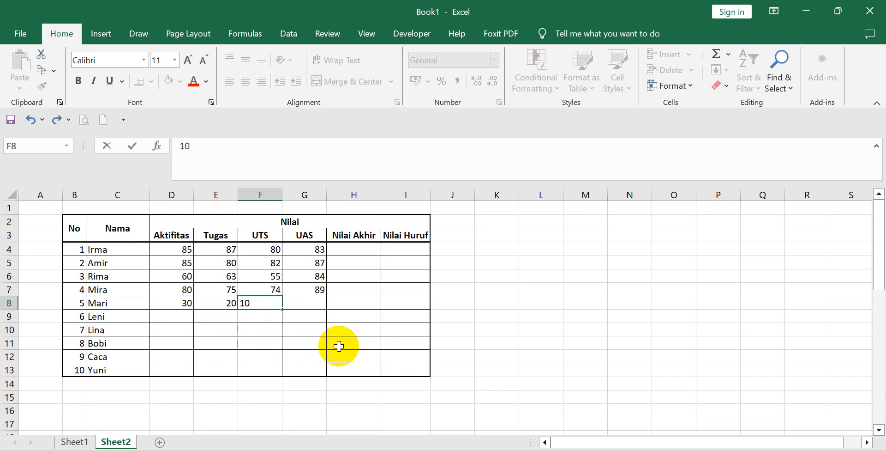
left_click(339, 346)
left_click(311, 304)
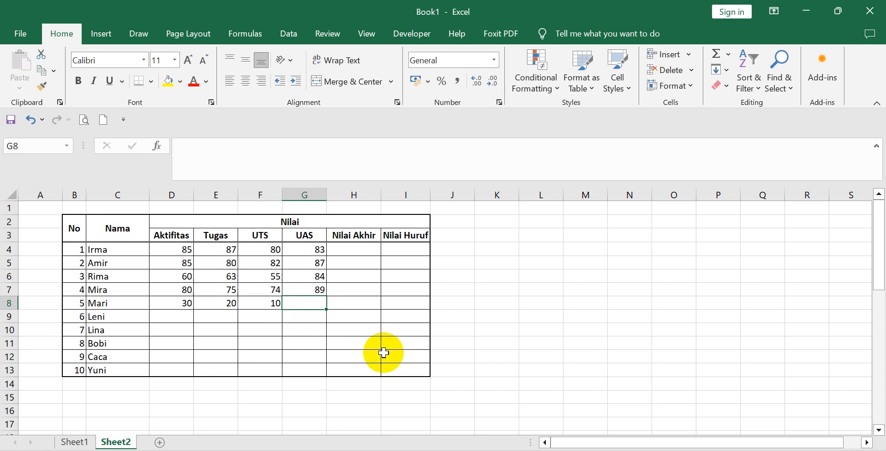
type("0")
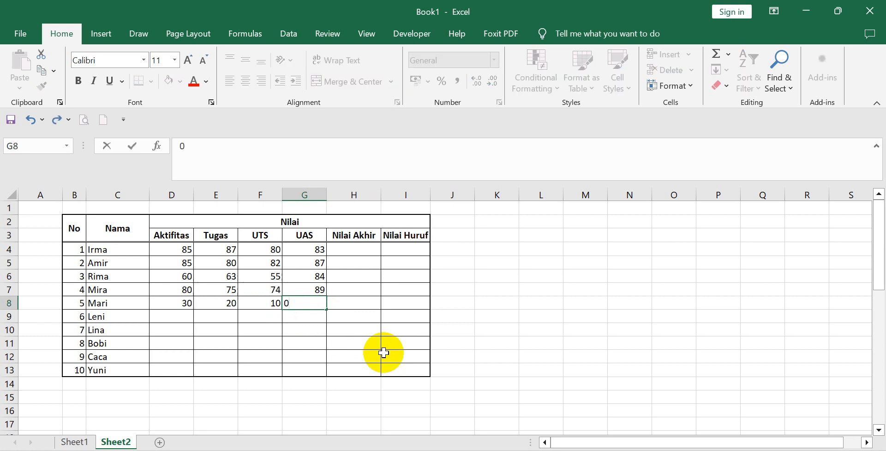
left_click(366, 355)
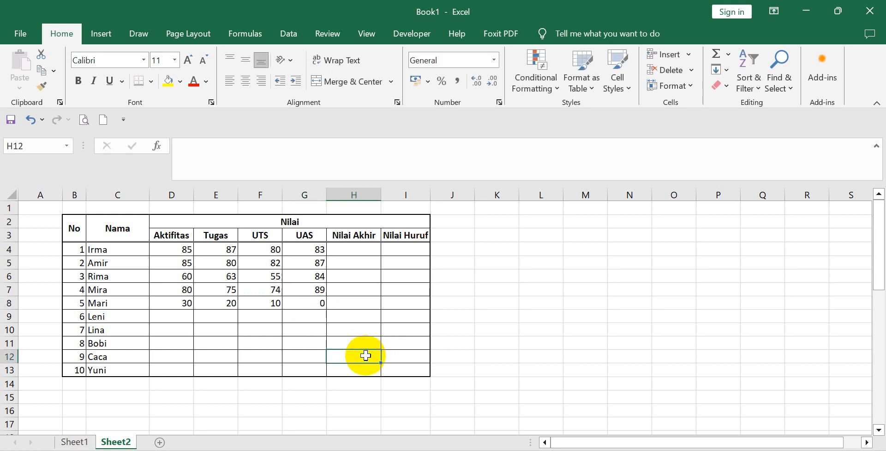
Enter the sixth student's scores in row 9: Aktifitas 60, Tugas 60, UTS 65 and UAS 60.
left_click(159, 320)
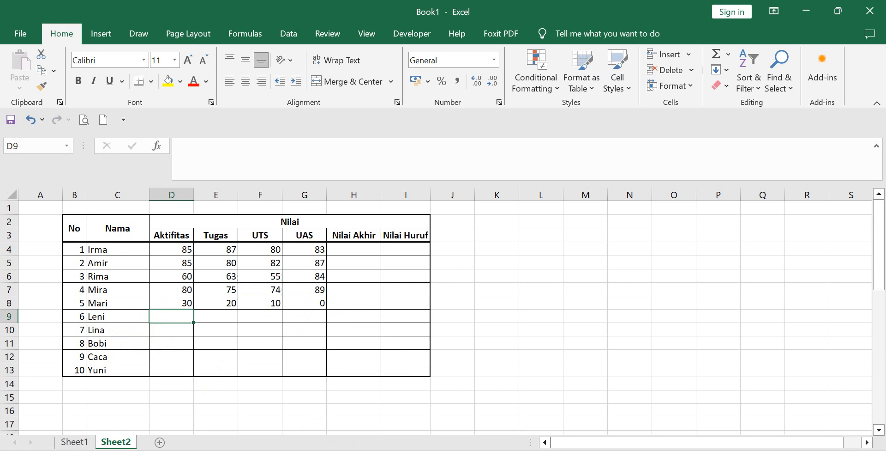
type("60")
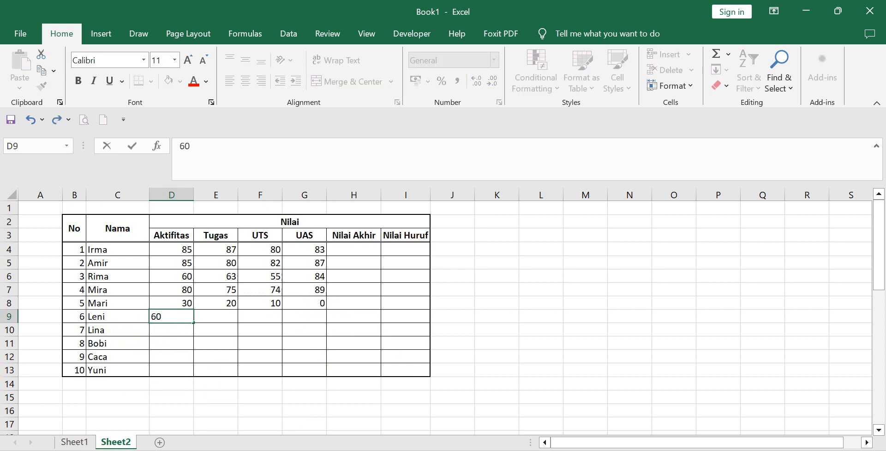
left_click(314, 369)
left_click(231, 316)
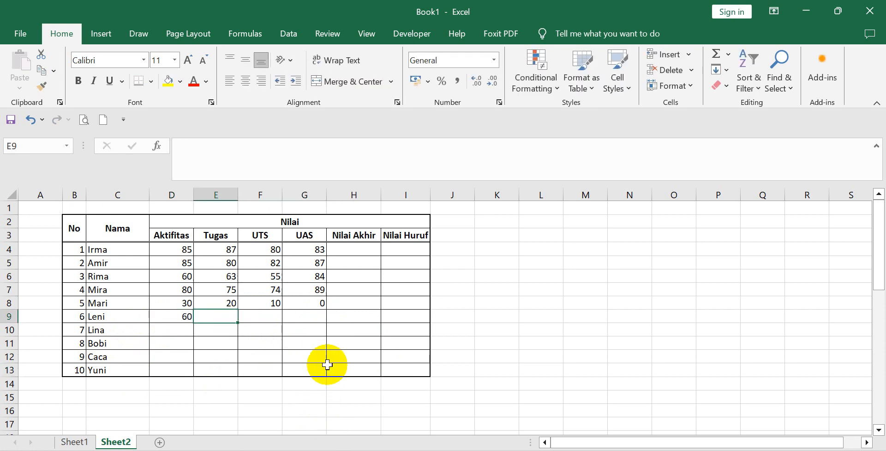
type("60")
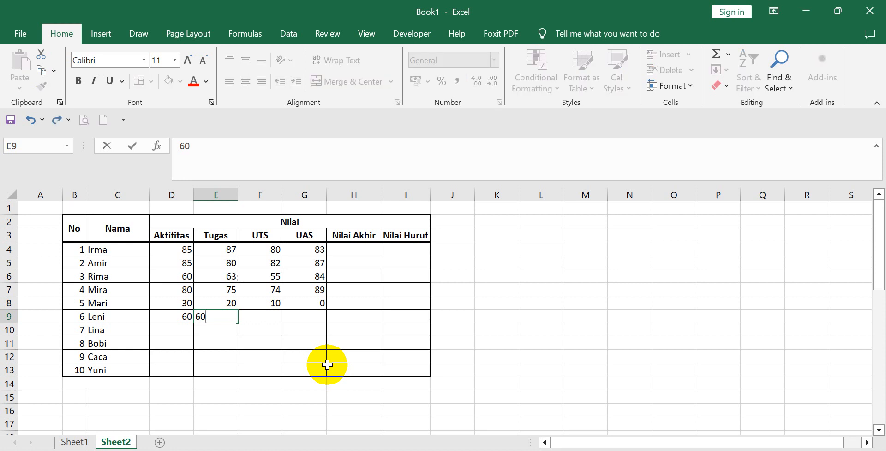
left_click(327, 365)
left_click(269, 316)
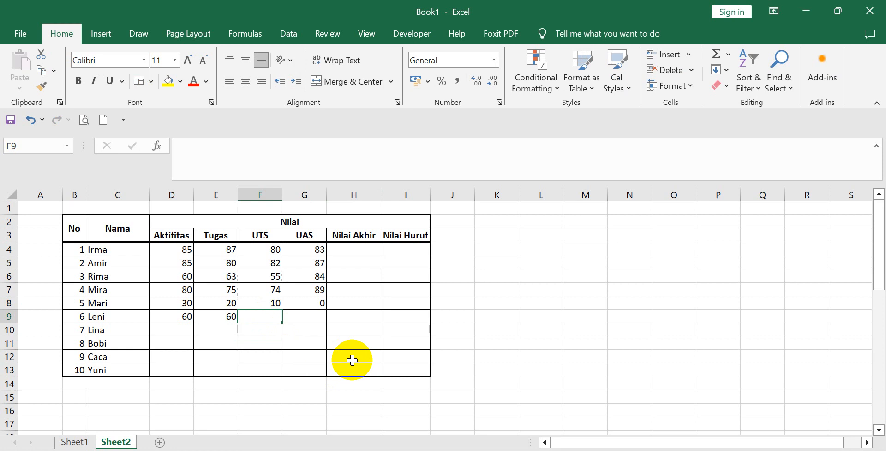
type("65")
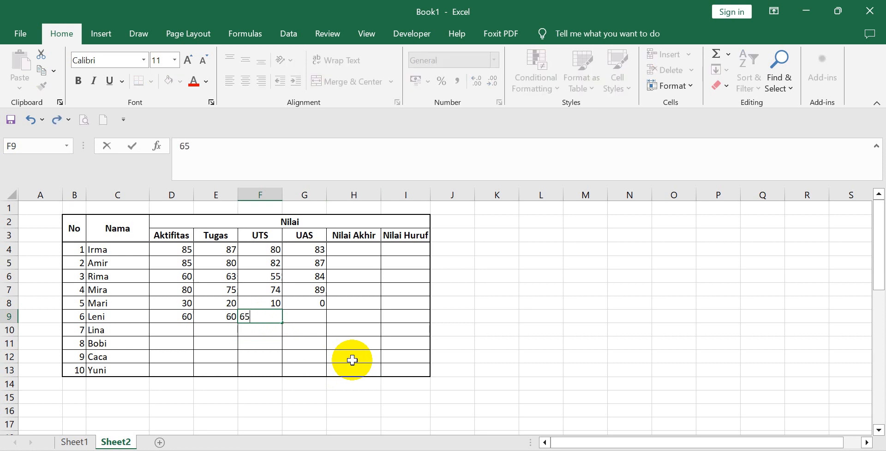
left_click(352, 360)
left_click(311, 318)
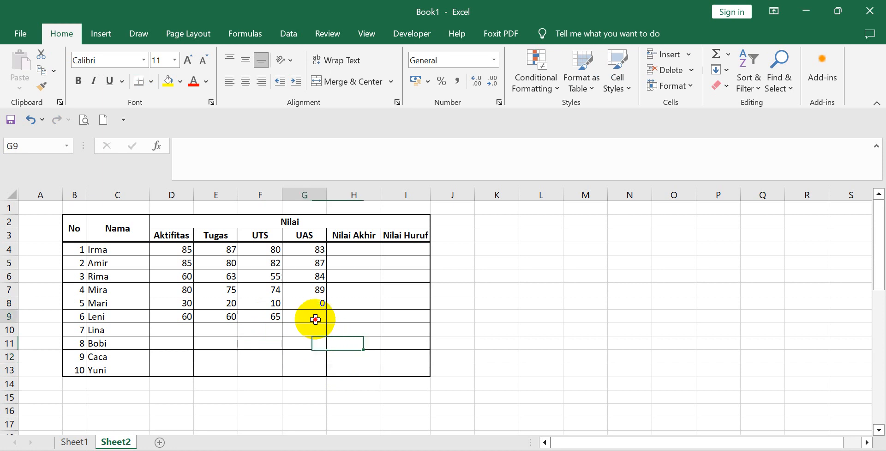
type("60")
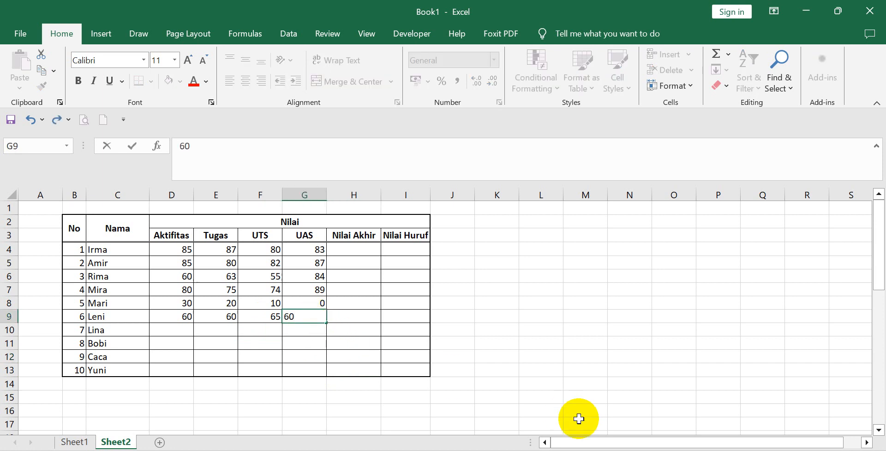
left_click(404, 382)
Fill in the seventh student's scores in row 10: Aktifitas 75, Tugas 82, UTS 75 and UAS 45.
left_click(174, 328)
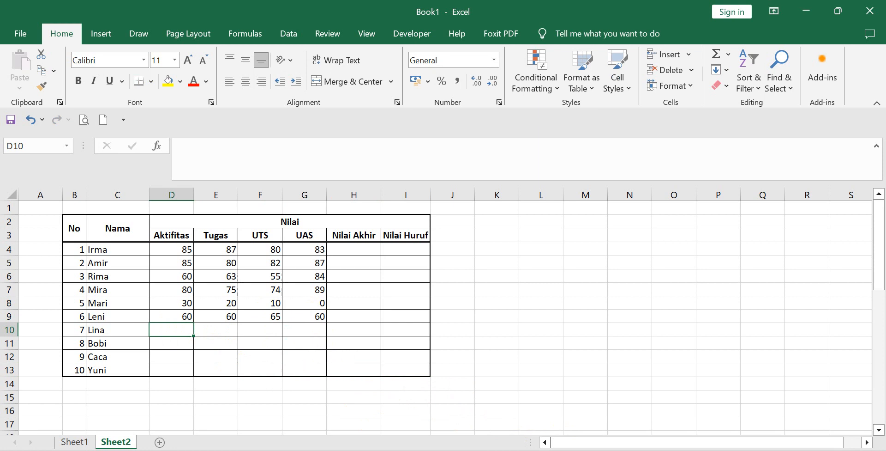
type("75")
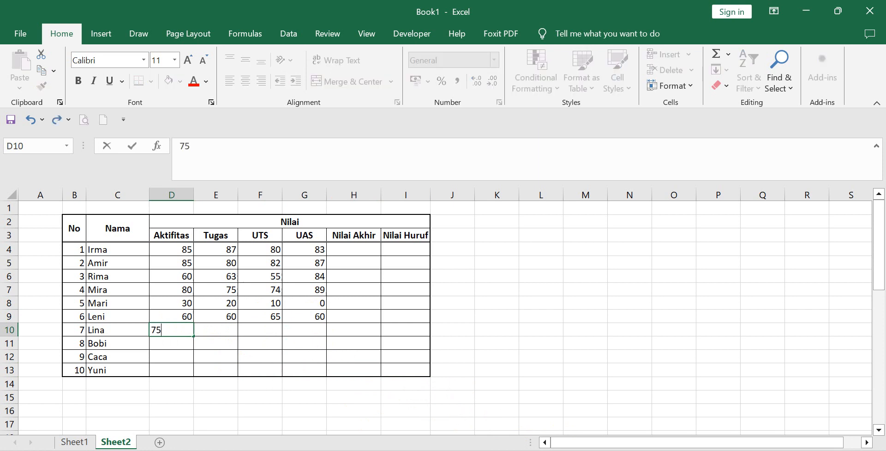
left_click(305, 361)
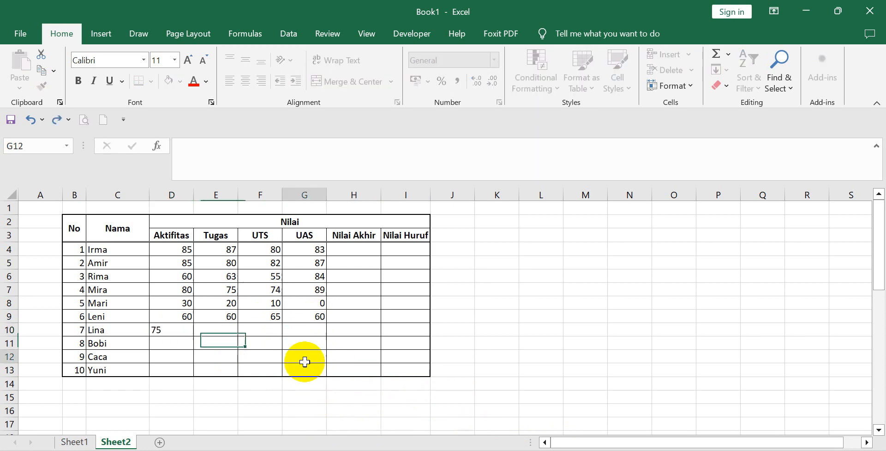
left_click(221, 327)
type("82")
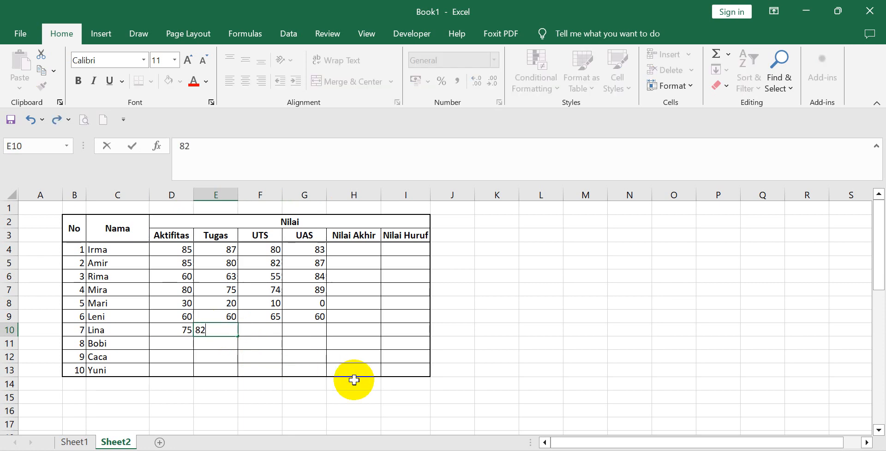
left_click(289, 353)
left_click(271, 327)
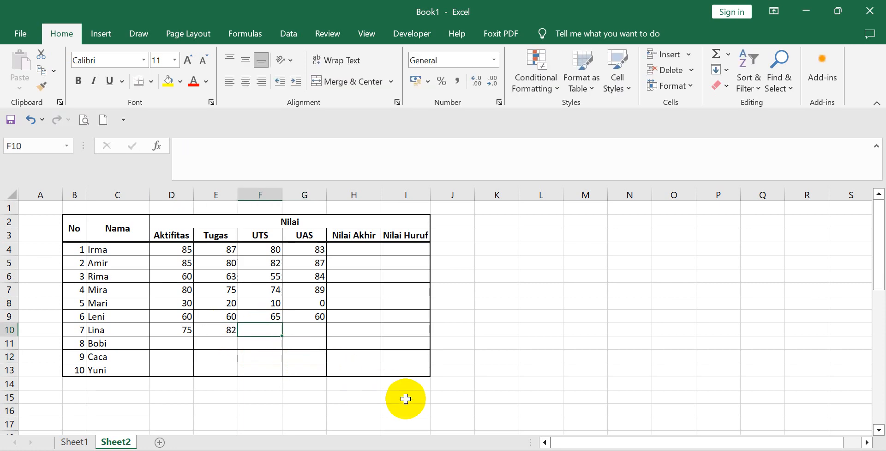
type("75")
left_click(367, 359)
left_click(318, 333)
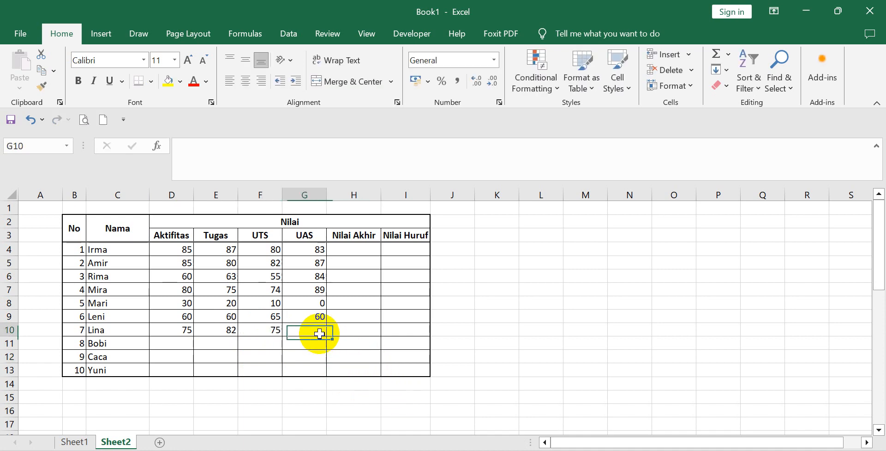
type("45")
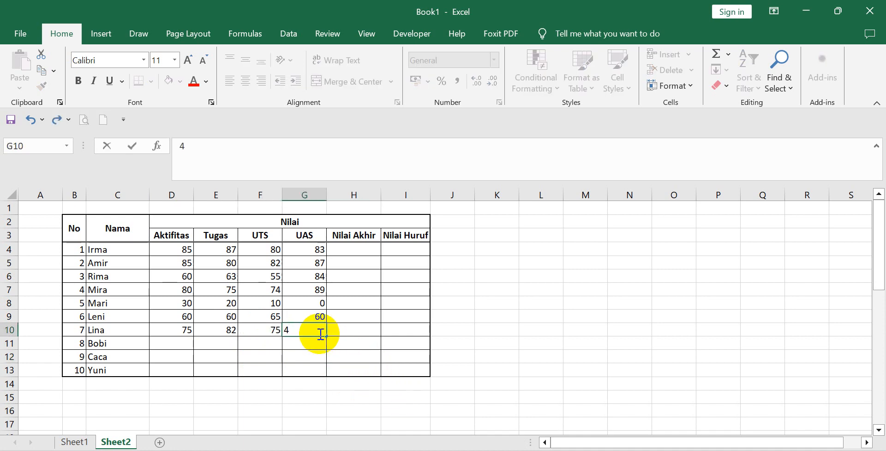
left_click(198, 342)
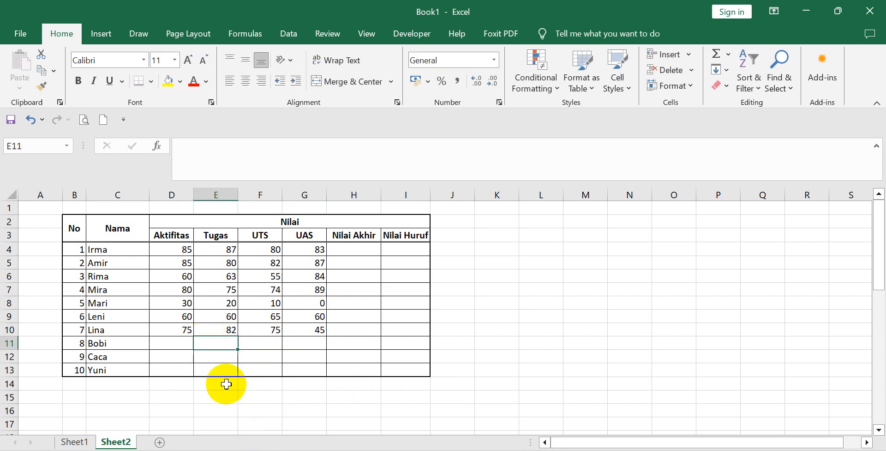
Enter the eighth student's scores in row 11: Aktifitas 78, Tugas 60, UTS 50 and UAS 74.
left_click(177, 340)
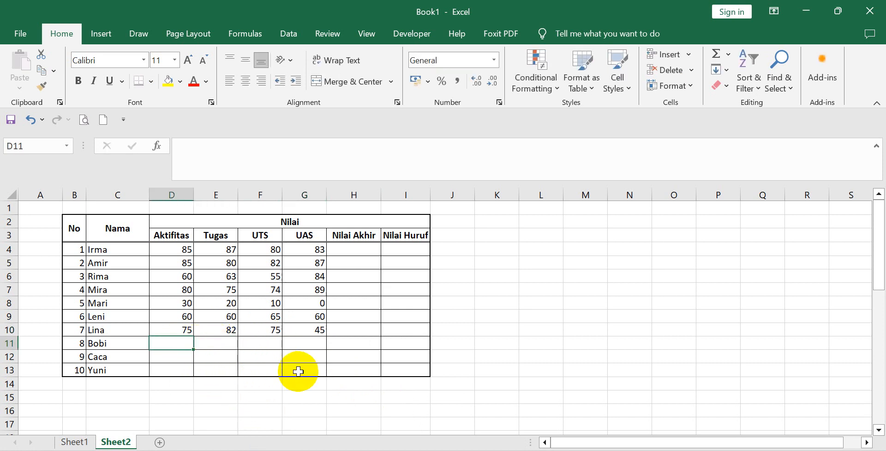
type("78")
left_click(298, 370)
left_click(213, 342)
type("60")
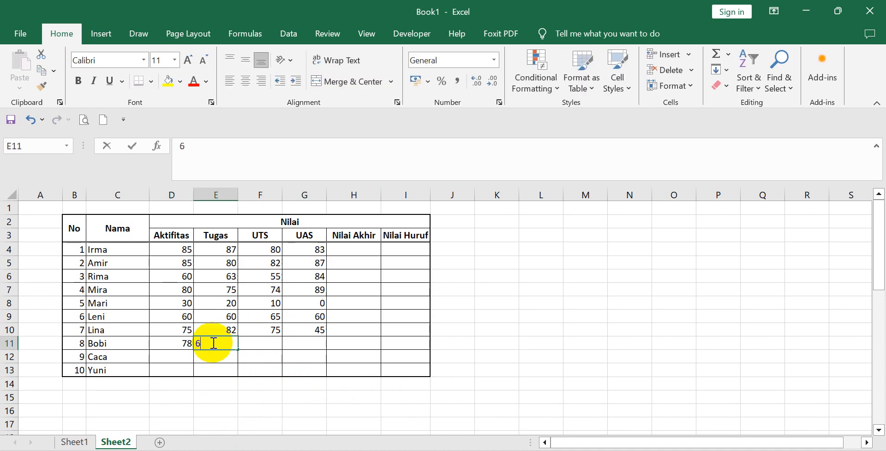
left_click(254, 344)
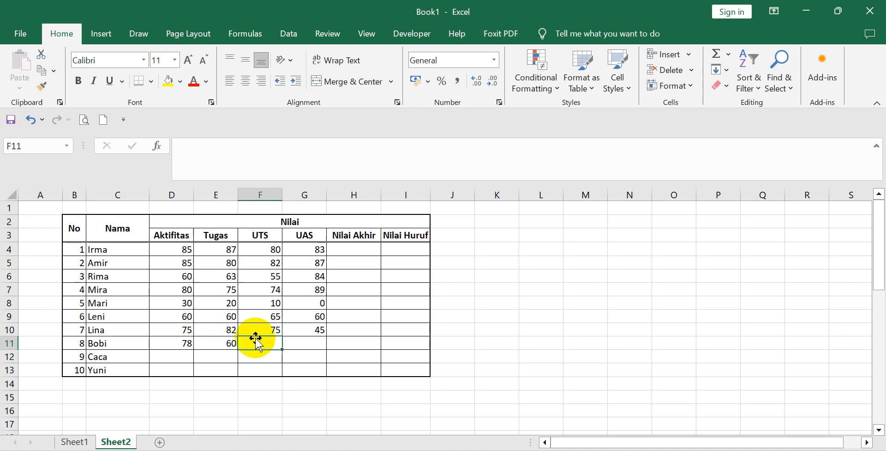
type("50")
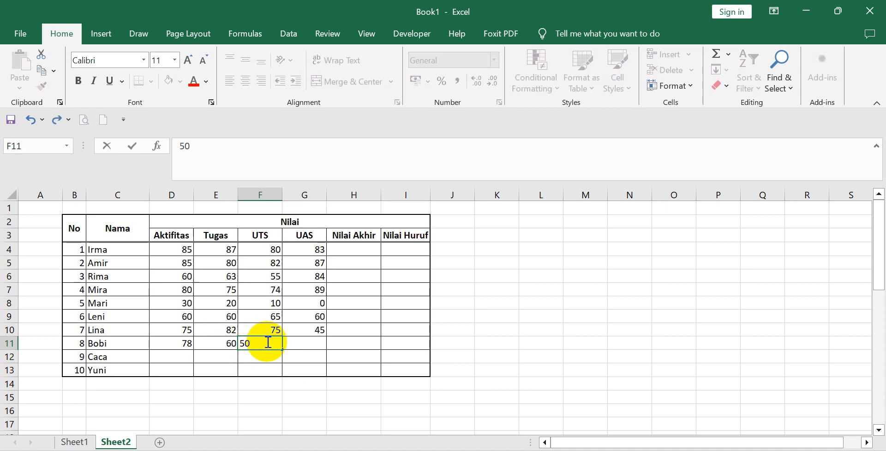
left_click(301, 359)
left_click(300, 338)
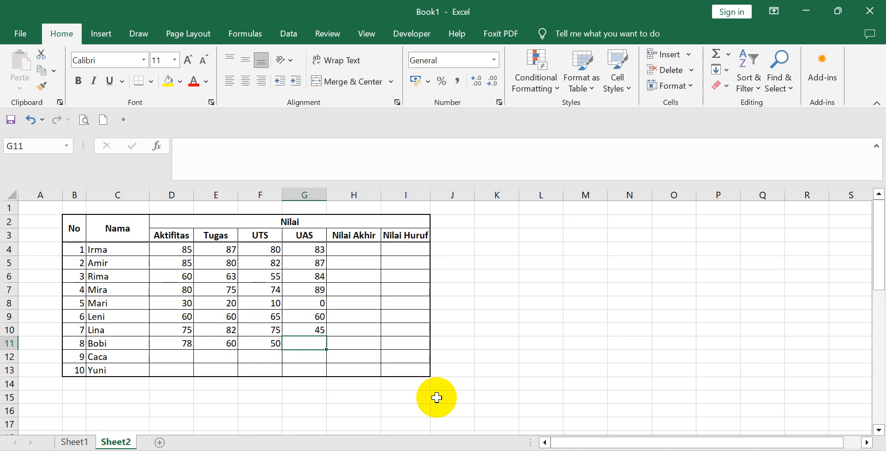
type("74")
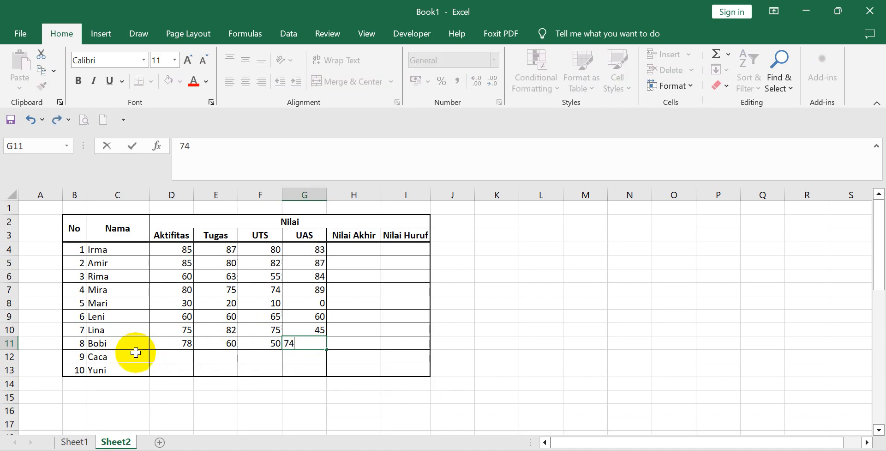
Fill in the ninth student's scores in row 12: Aktifitas 87, Tugas 90, UTS 90 and UAS 85.
left_click(178, 357)
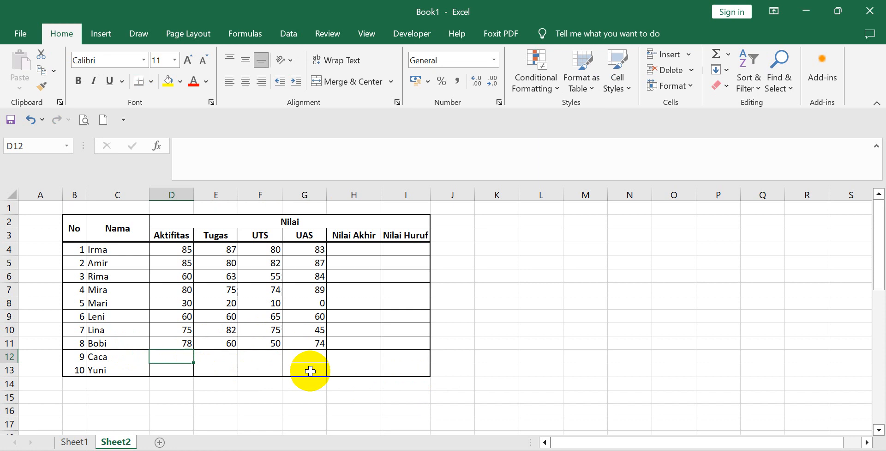
type("87")
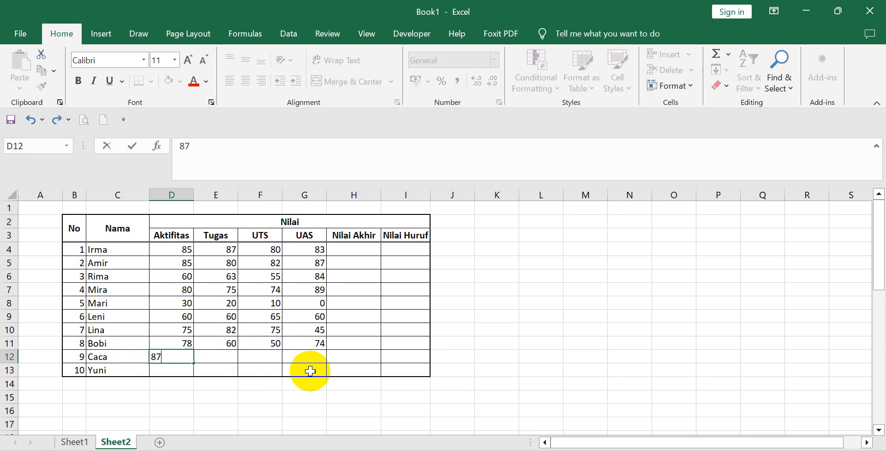
left_click(217, 355)
type("90")
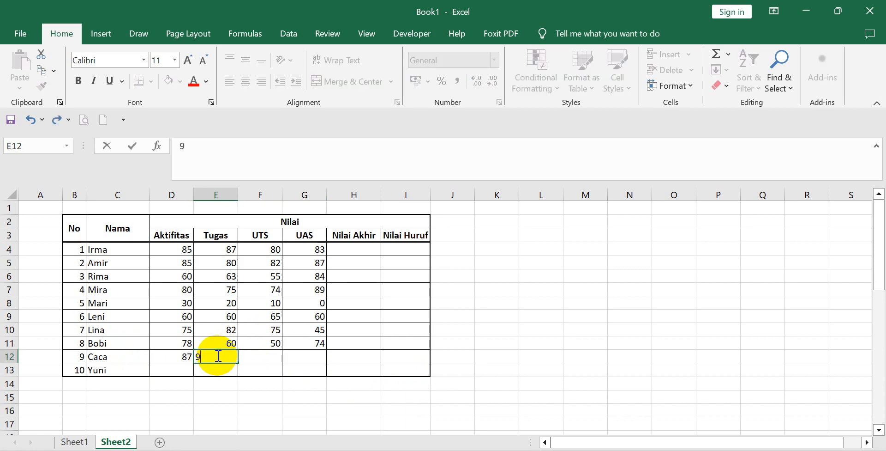
left_click(259, 356)
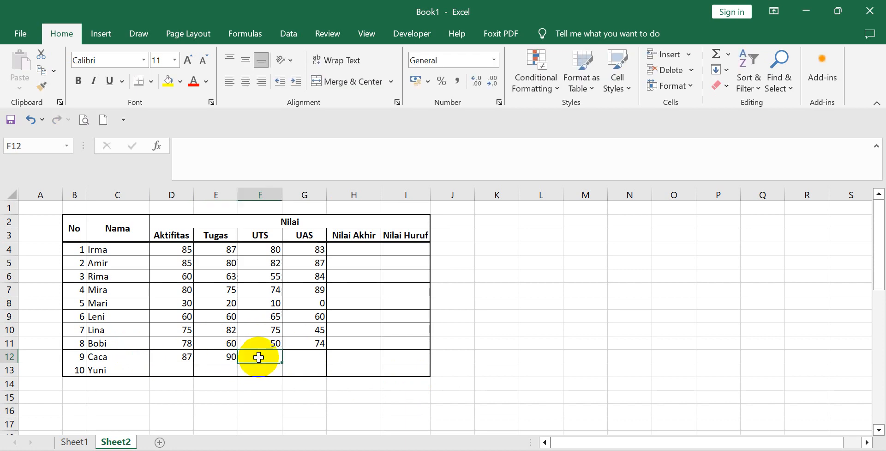
type("90")
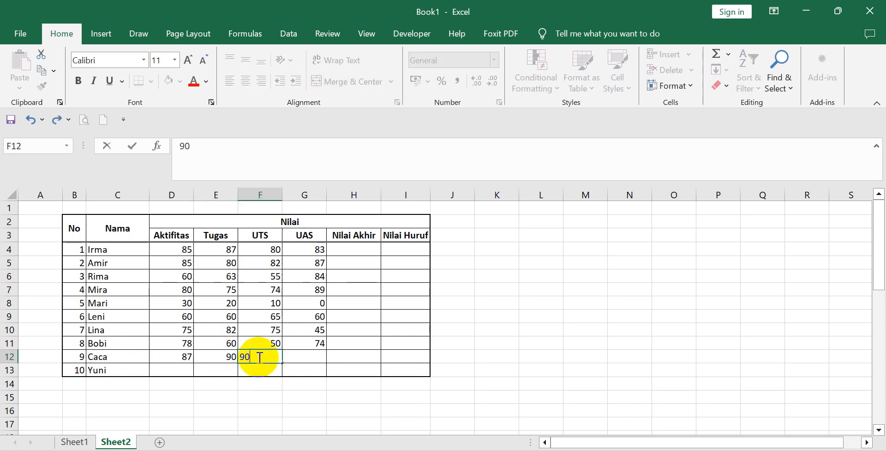
left_click(293, 355)
type("85")
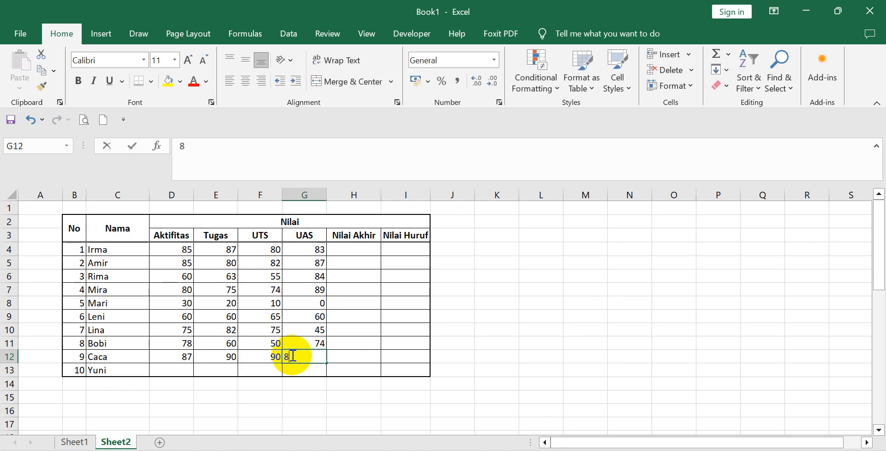
Enter the tenth student's scores in row 13: Aktifitas 44, Tugas 56, UTS 70 and UAS 80.
left_click(179, 369)
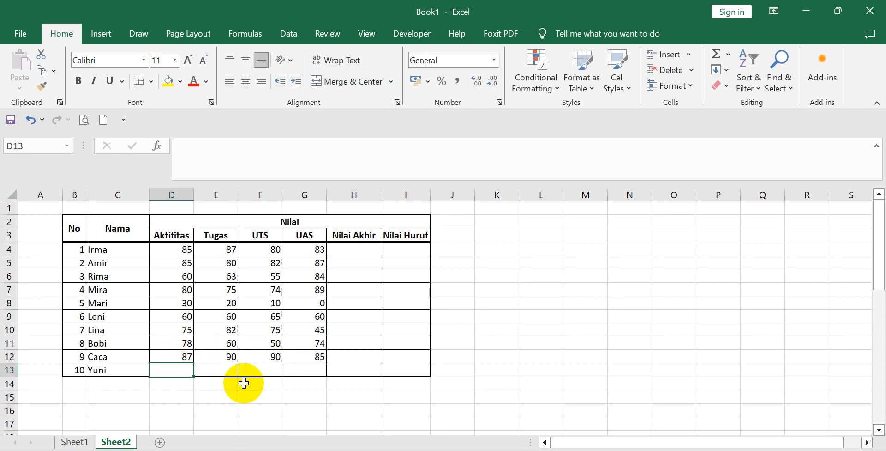
type("44")
left_click(225, 368)
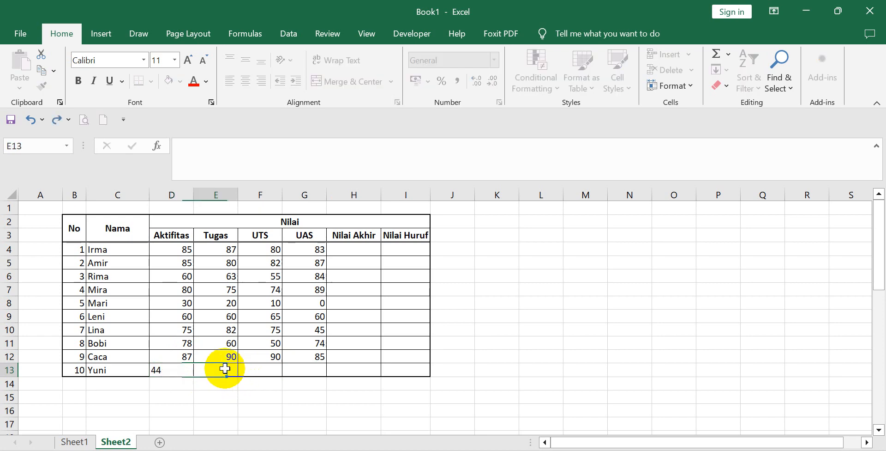
type("56")
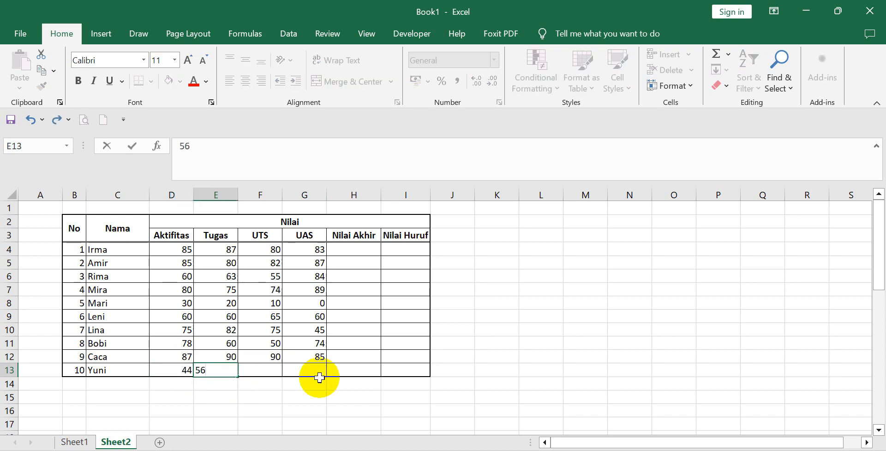
left_click(274, 368)
type("7")
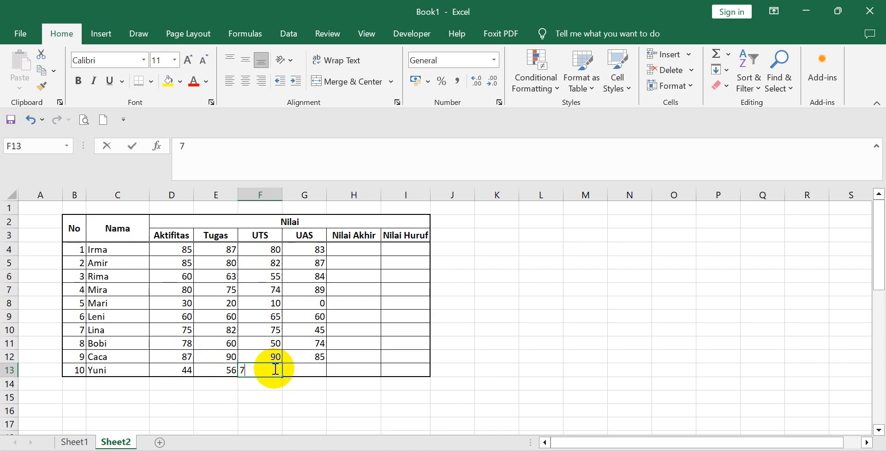
type("0")
left_click(297, 366)
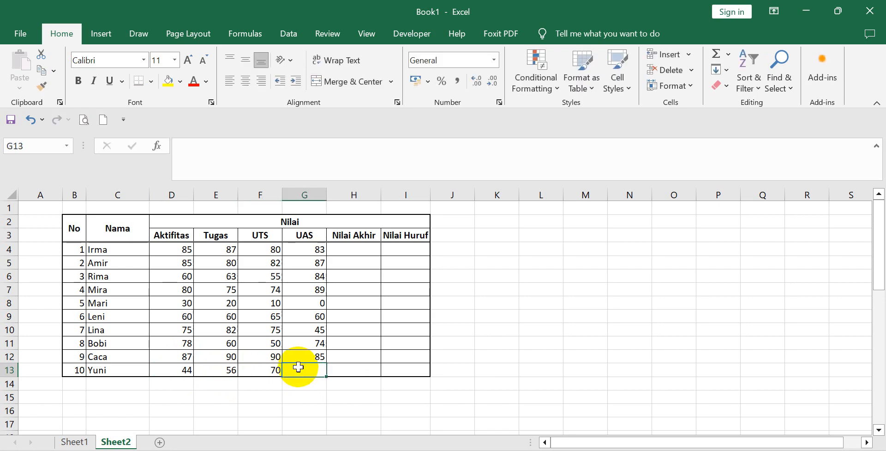
type("80")
left_click(344, 329)
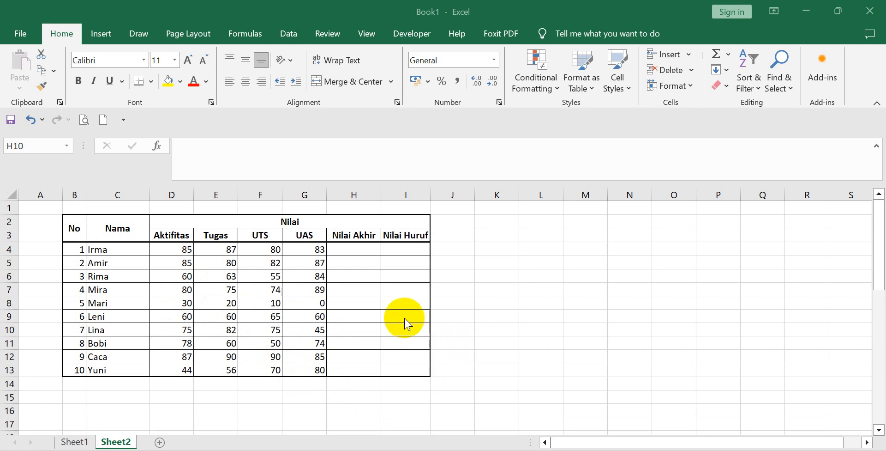
left_click(349, 248)
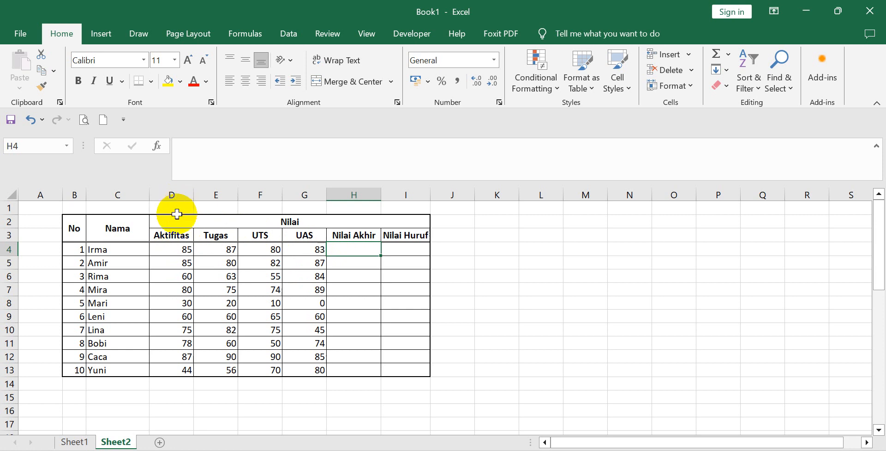
left_click(177, 237)
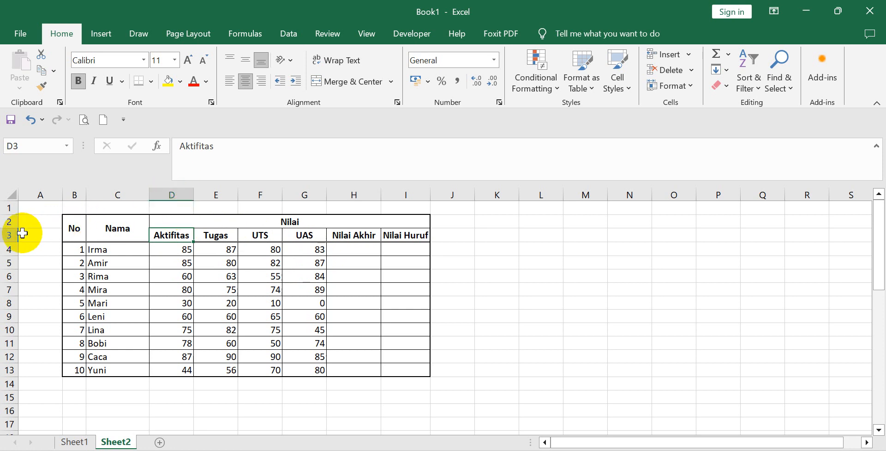
left_click(223, 234)
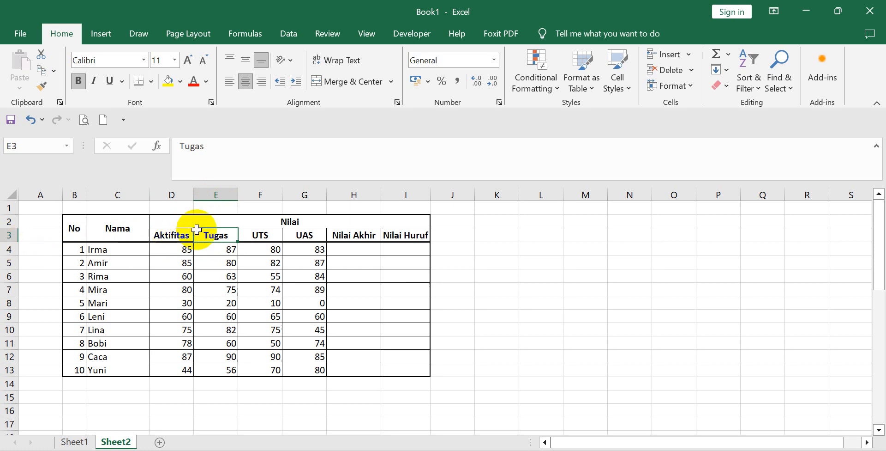
left_click(261, 233)
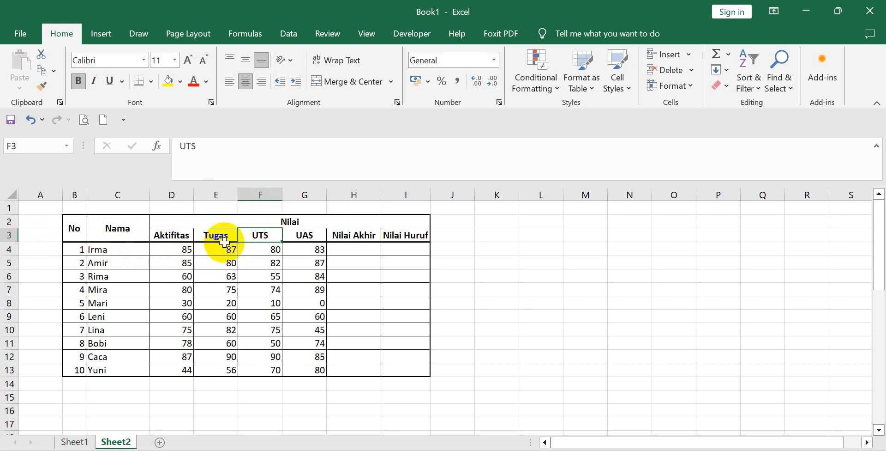
left_click(308, 234)
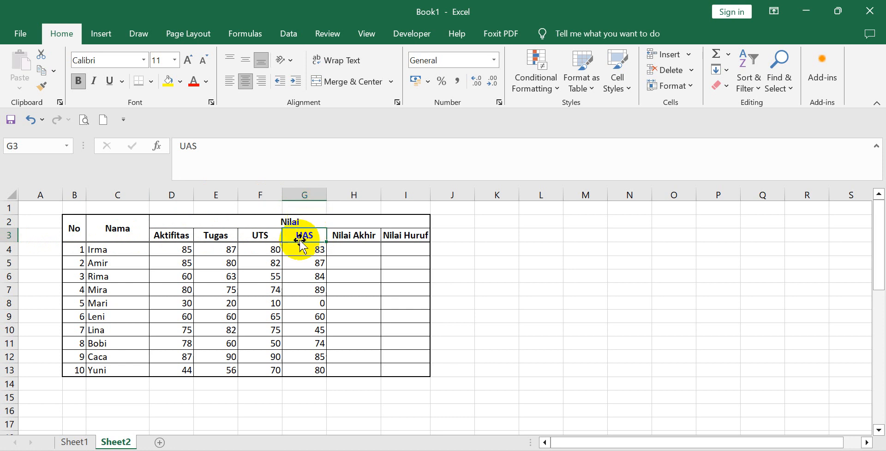
Start the first student's Nilai Akhir formula in H4 with =1*D3+2*.
left_click(344, 251)
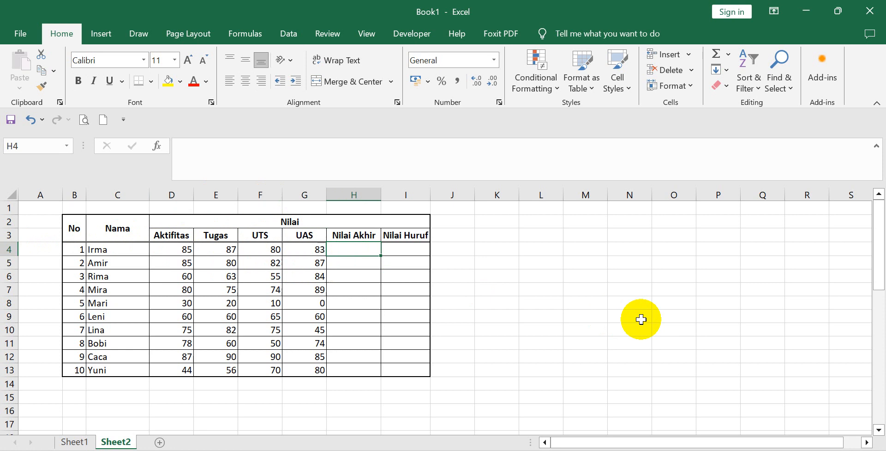
type("=")
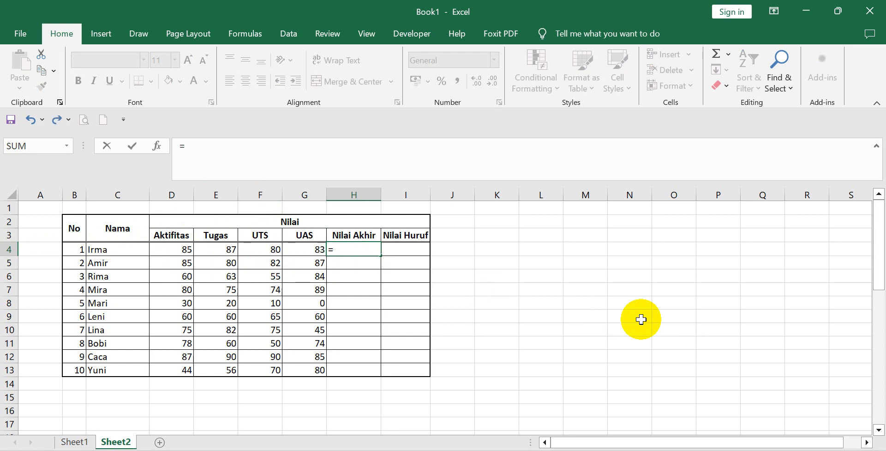
type("1")
type("*")
type("D3")
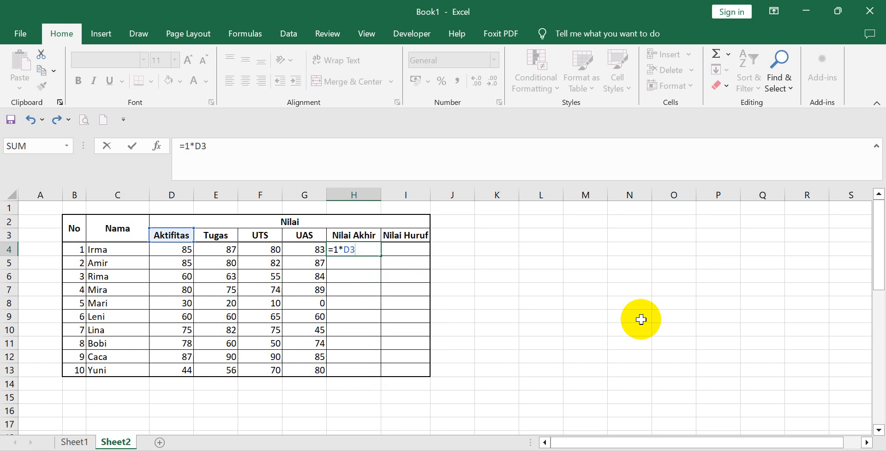
key("BackSpace")
key("BackSpace")
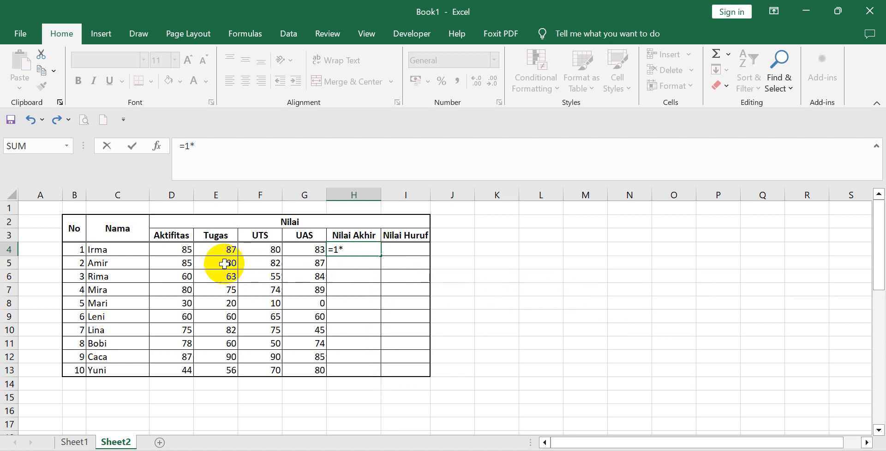
left_click(180, 238)
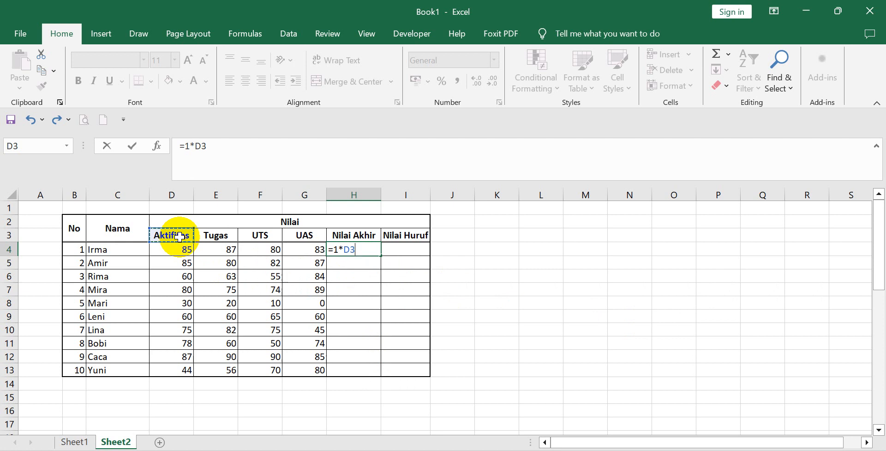
type("+2*")
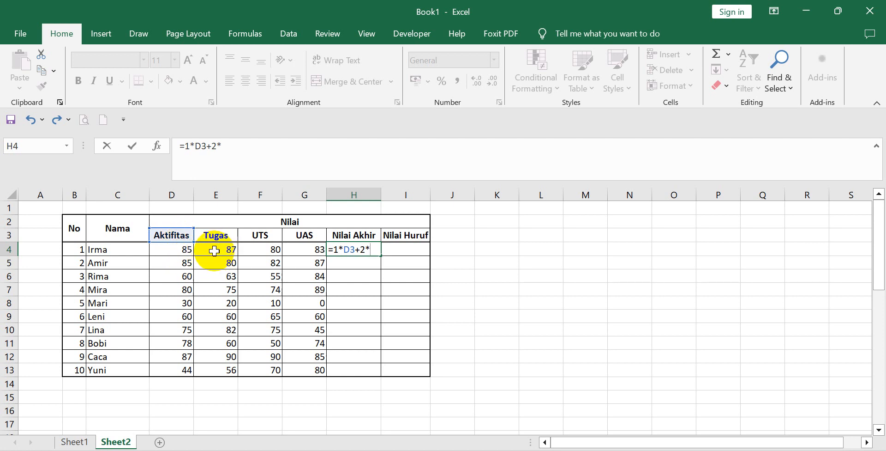
Correct the Aktifitas reference in the H4 formula to D4, the first student's score.
left_click(350, 250)
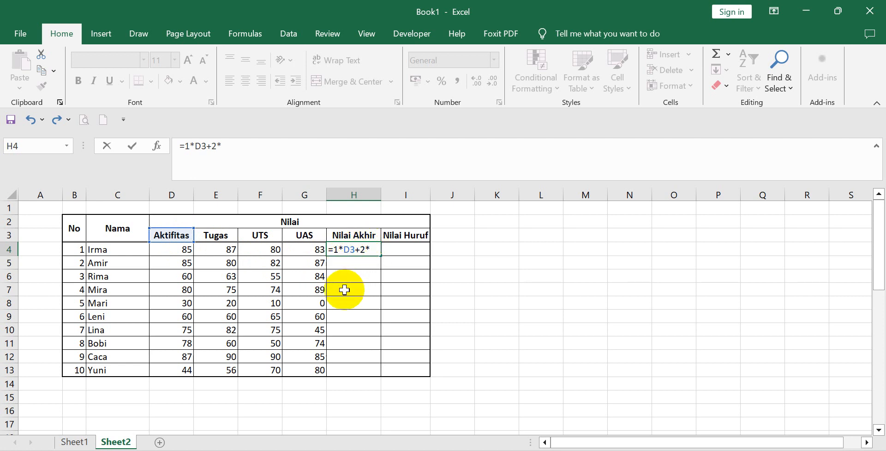
type("4")
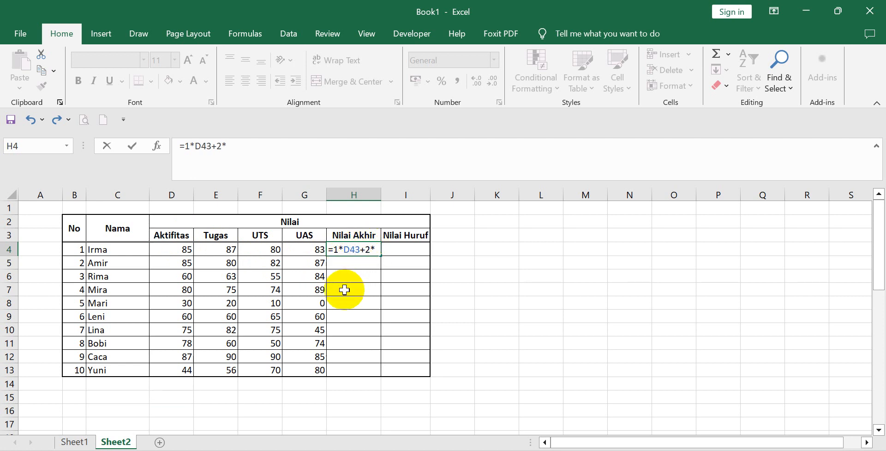
key("Delete")
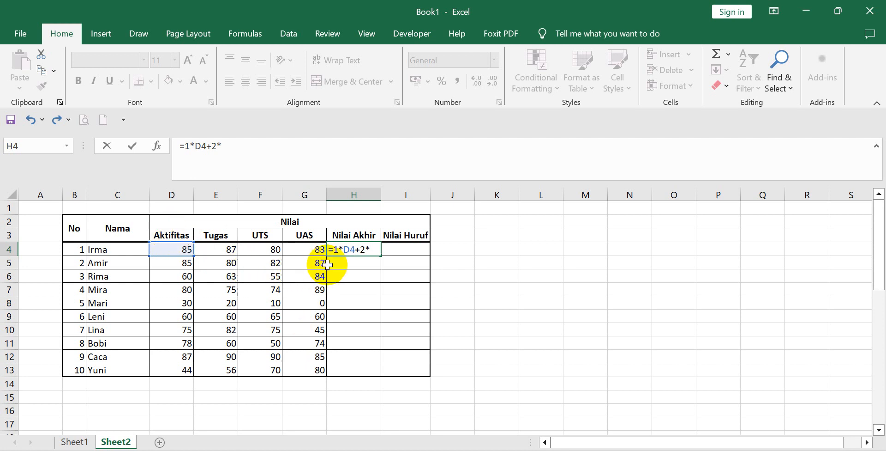
Extend the H4 formula with the first student's Tugas score E4 followed by +3.
left_click(221, 254)
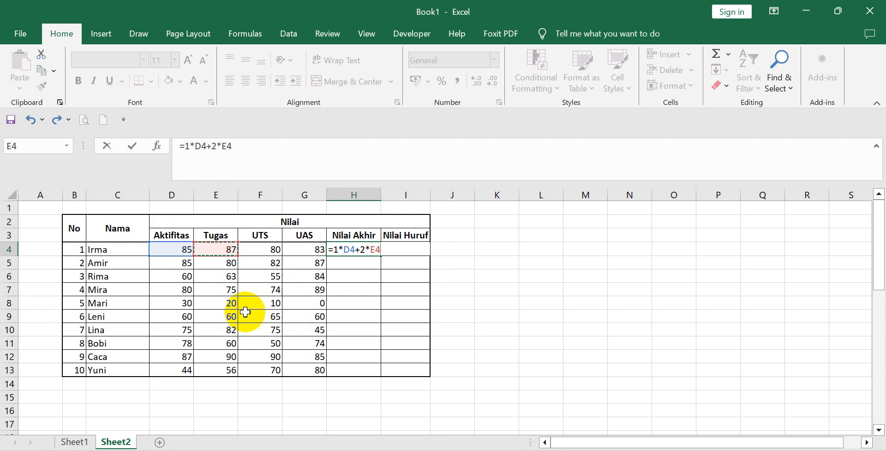
type("+3")
left_click(264, 252)
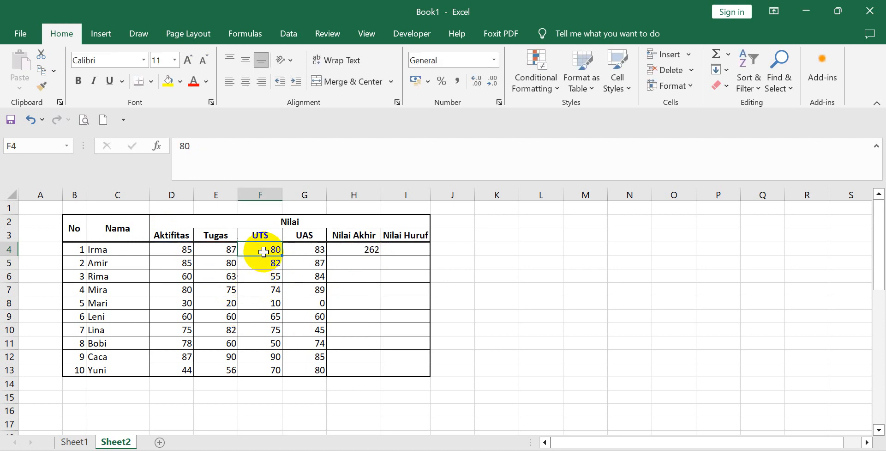
left_click(354, 249)
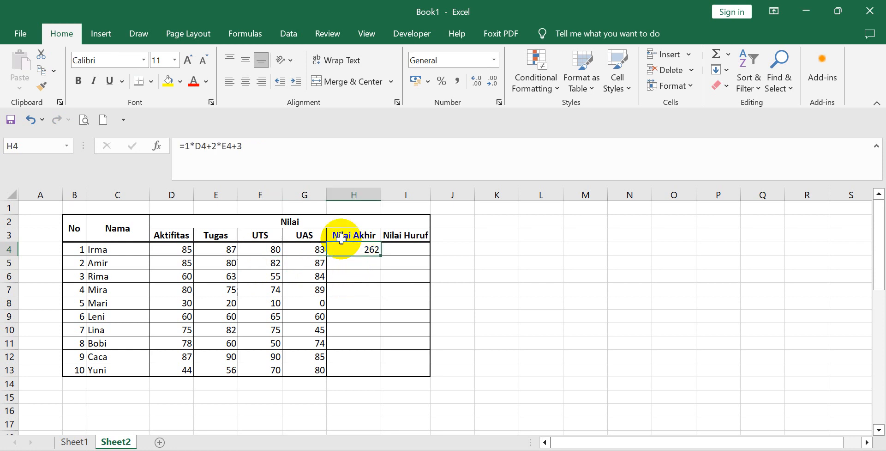
left_click(267, 142)
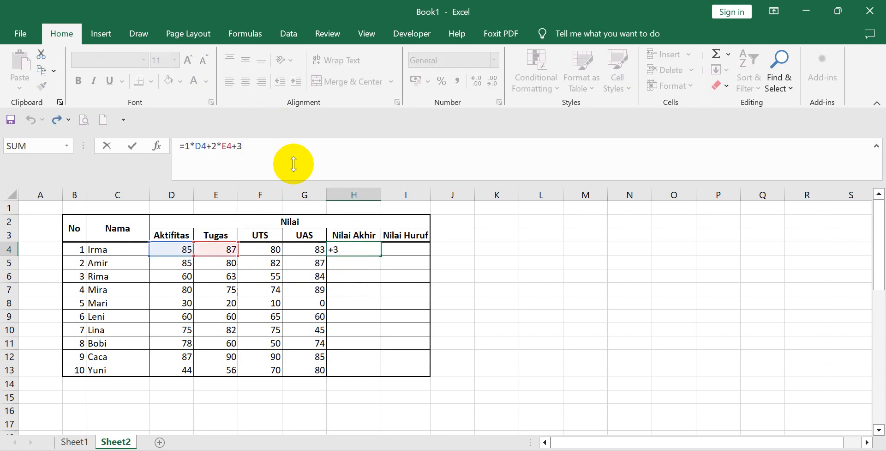
double_click(339, 248)
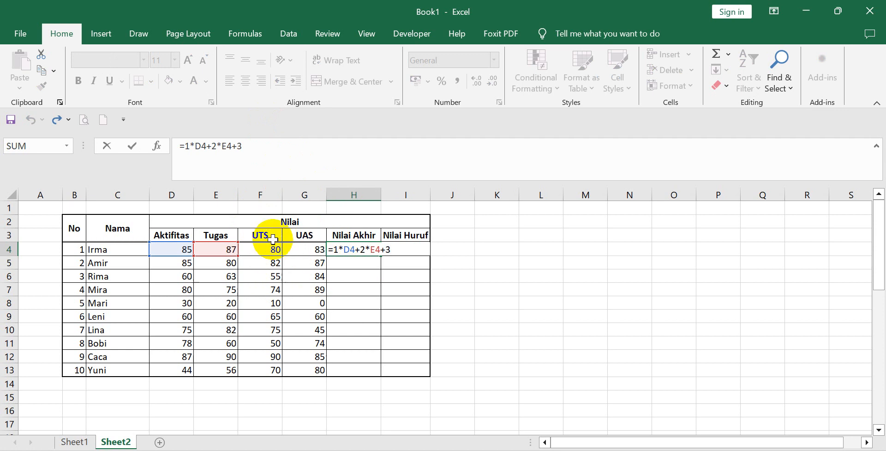
left_click(347, 302)
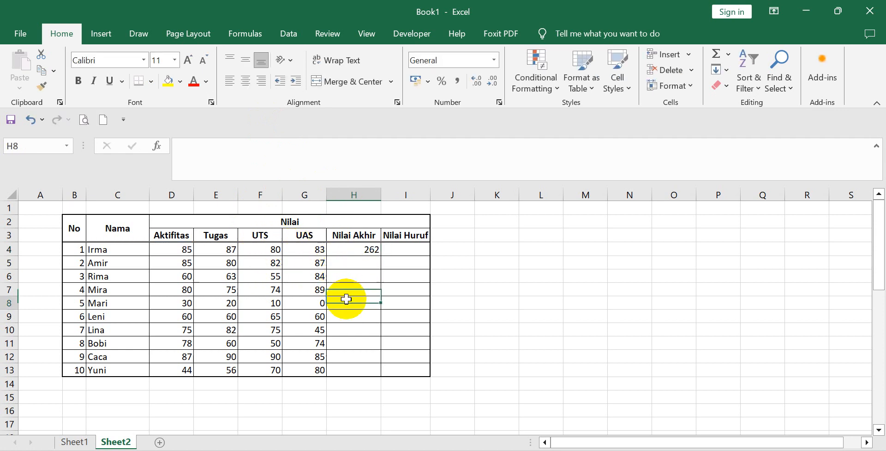
Replace the trailing 3 in the H4 formula with the UTS reference F4 and a plus sign.
left_click(346, 251)
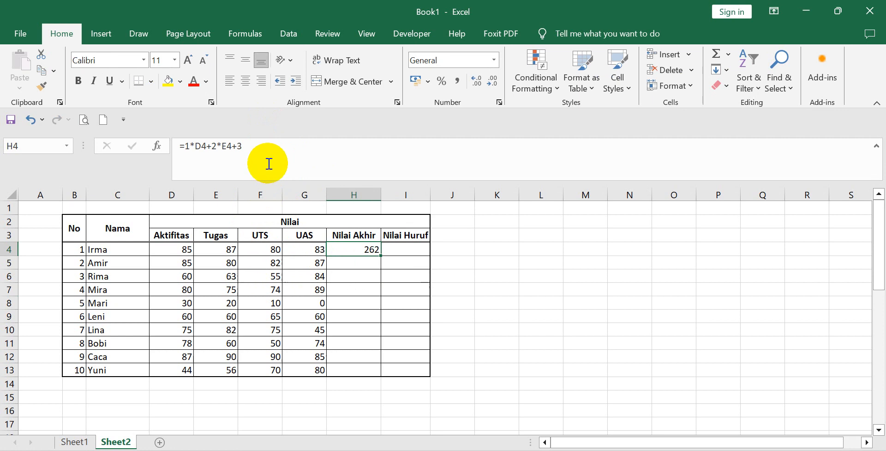
left_click(268, 146)
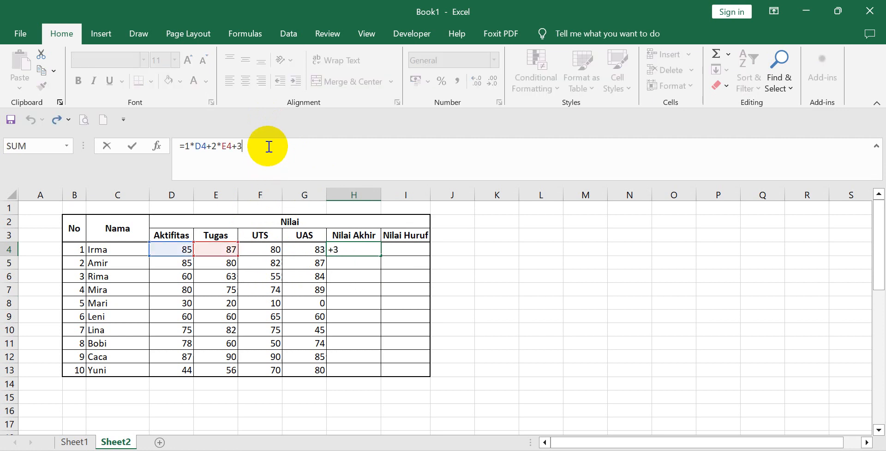
key("BackSpace")
left_click(263, 247)
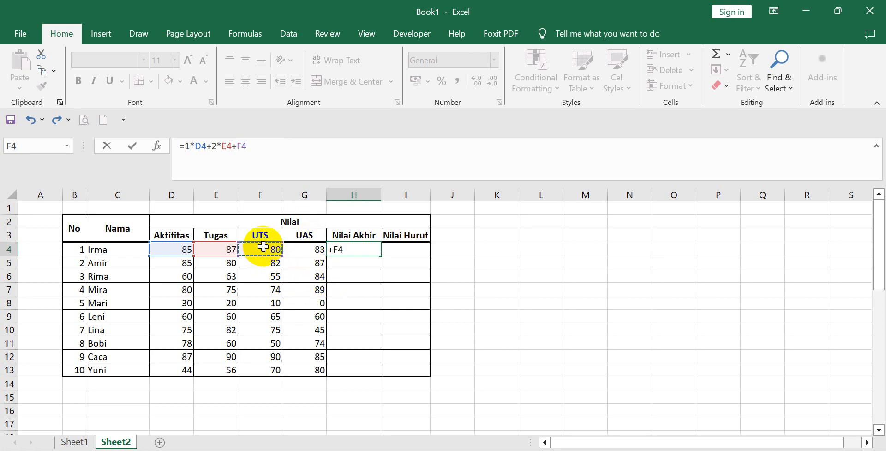
type("+")
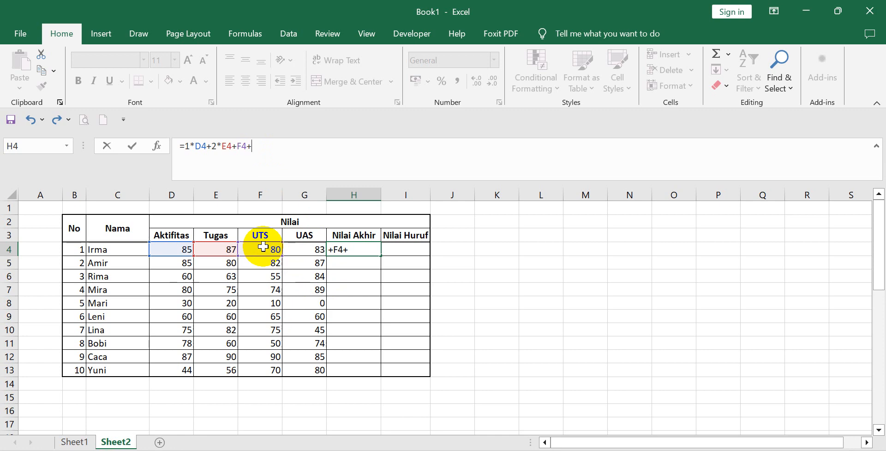
Replace the unweighted F4+ at the end of the H4 formula with the weighted UTS term 3*F4.
key("BackSpace")
key("BackSpace")
key("BackSpace")
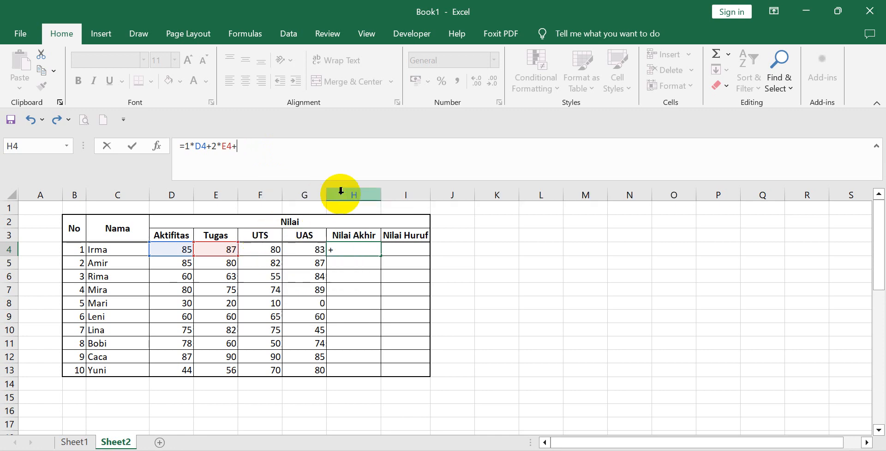
type("3")
type("*")
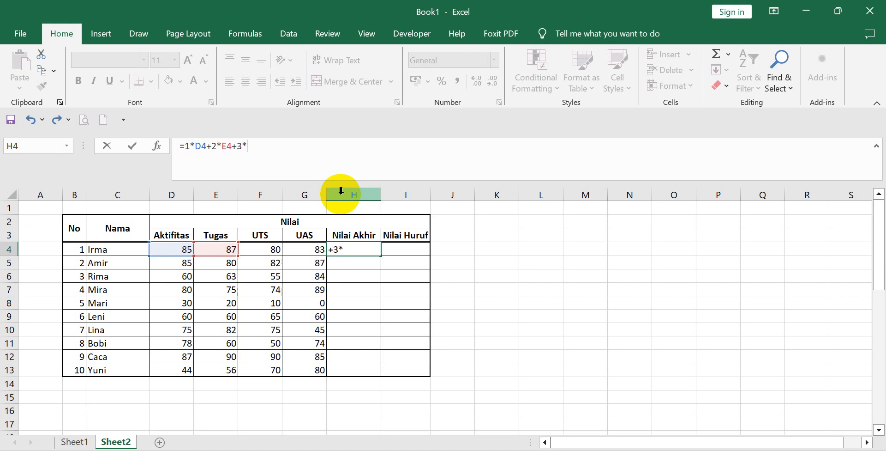
left_click(268, 250)
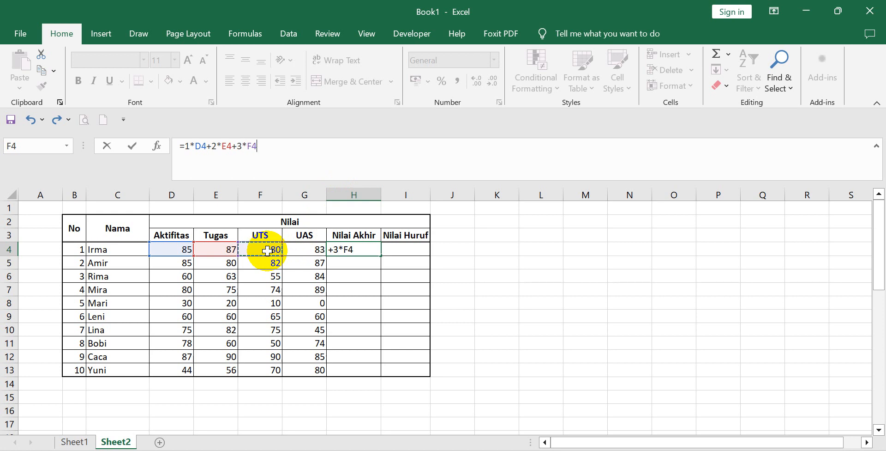
Complete the H4 formula with the weighted UAS term +4*G4 and enter it.
type("+")
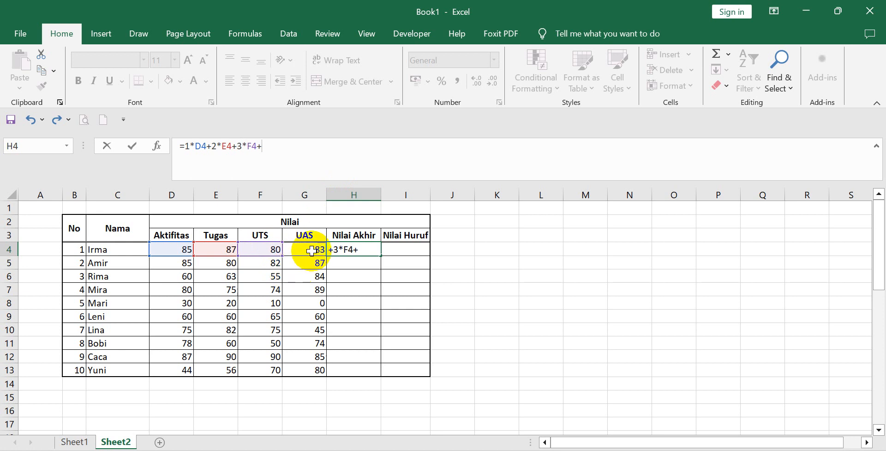
type("4*")
left_click(308, 251)
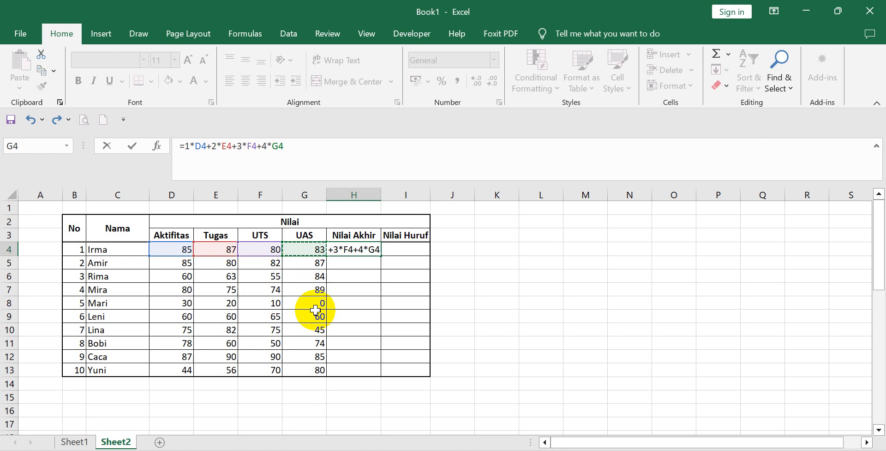
key("Return")
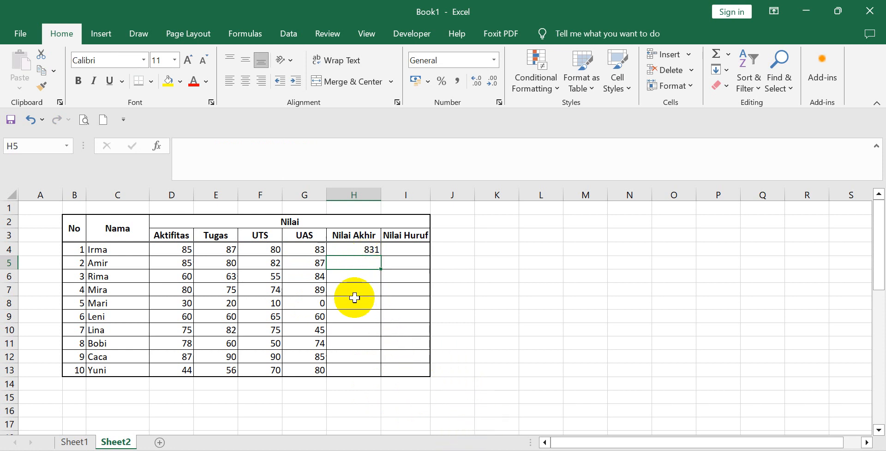
Enclose the weighted sum in H4 in parentheses and divide it by 10, giving =(1*D4+2*E4+3*F4+4*G4)/10.
left_click(345, 249)
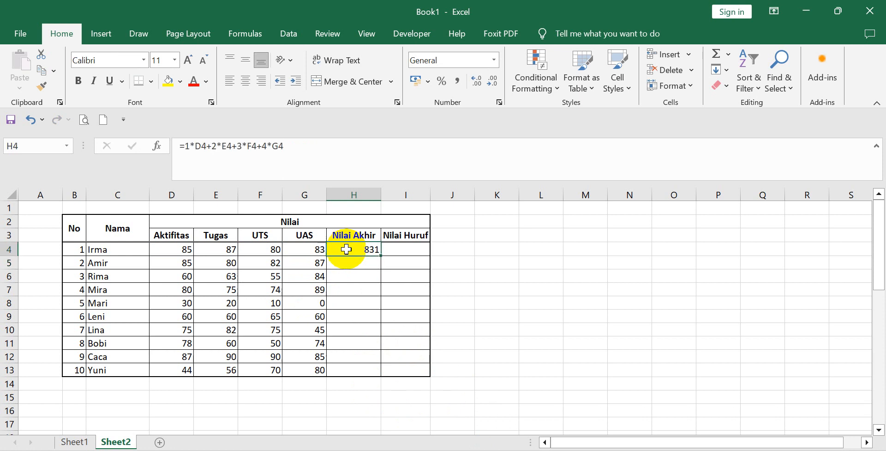
left_click(309, 151)
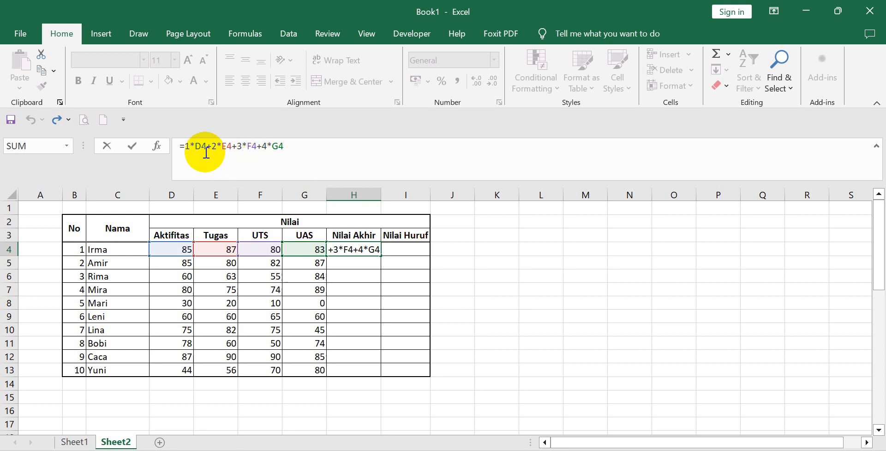
left_click(186, 147)
type("(")
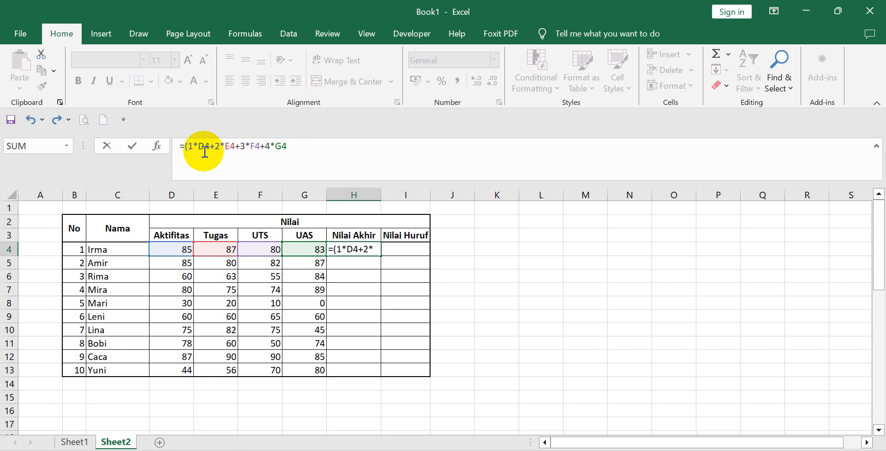
left_click(327, 157)
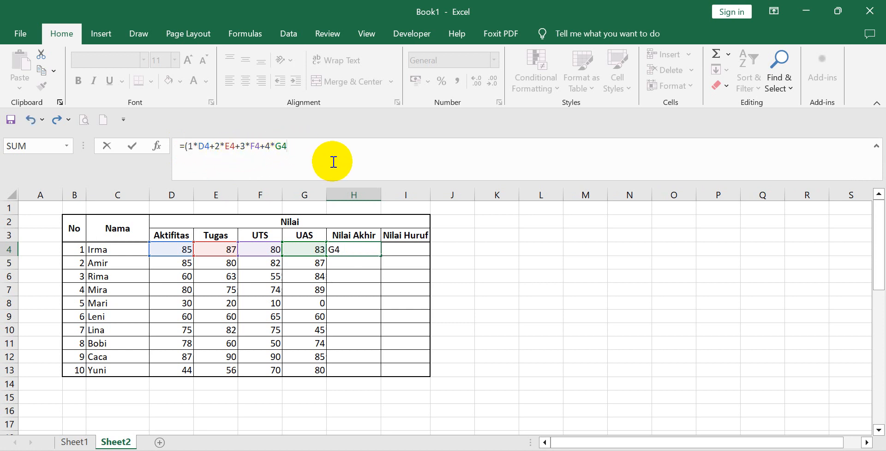
type(")")
type("/")
type("10")
key("Return")
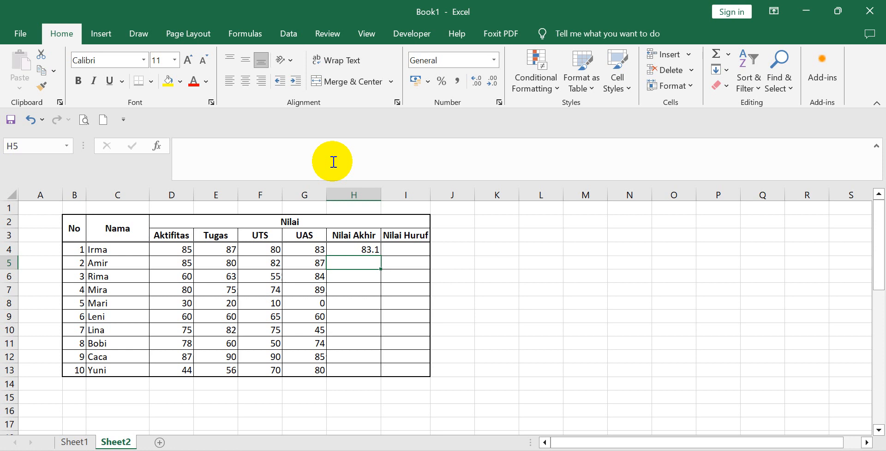
left_click(480, 249)
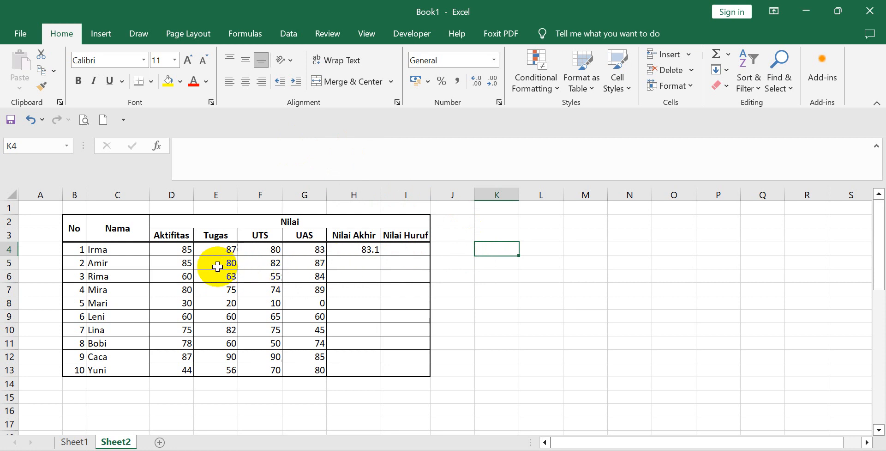
Copy the Nilai Akhir formula from H4 and paste it into H5:H13 for the remaining students.
left_click(356, 249)
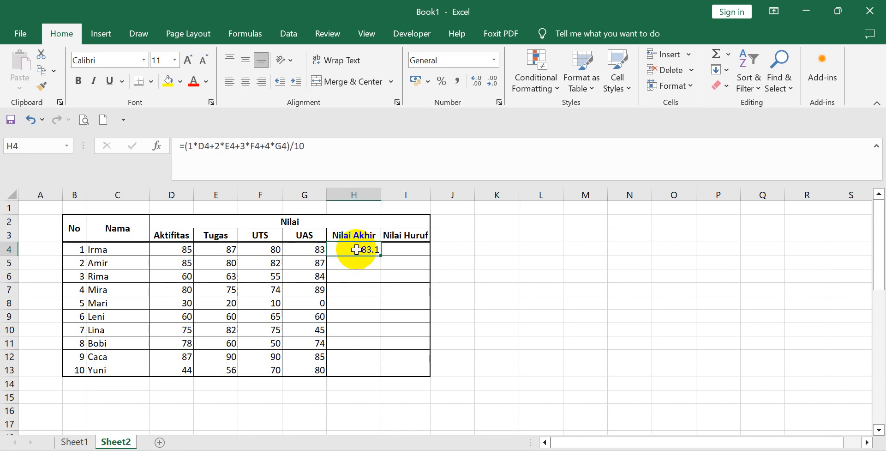
right_click(356, 249)
left_click(388, 167)
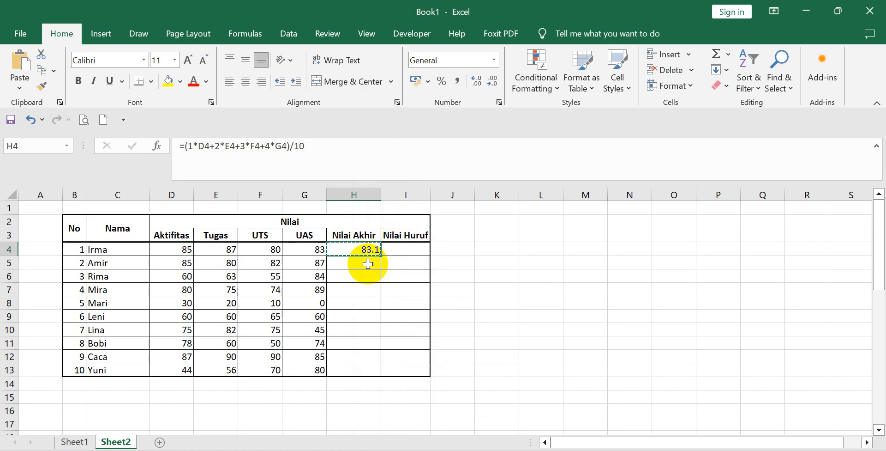
left_click_drag(368, 264, 361, 367)
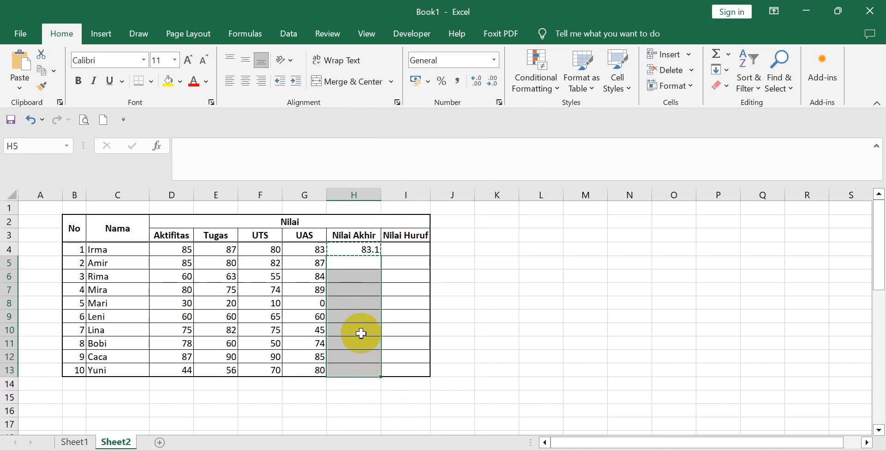
right_click(356, 271)
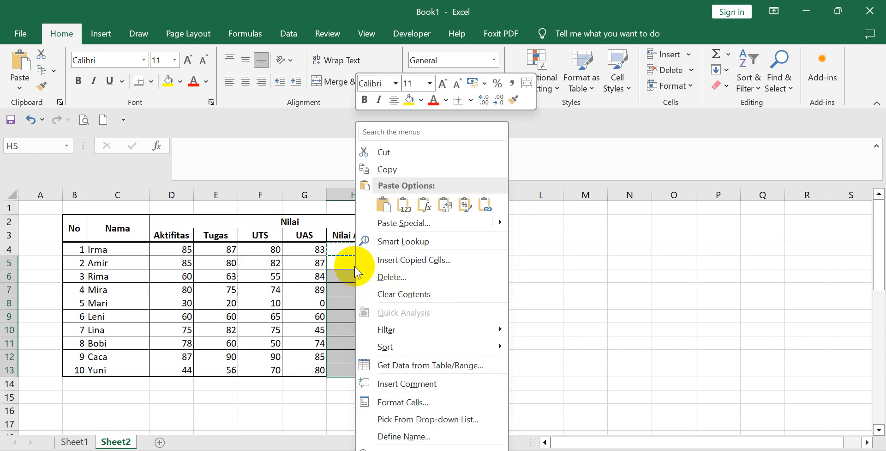
left_click(383, 205)
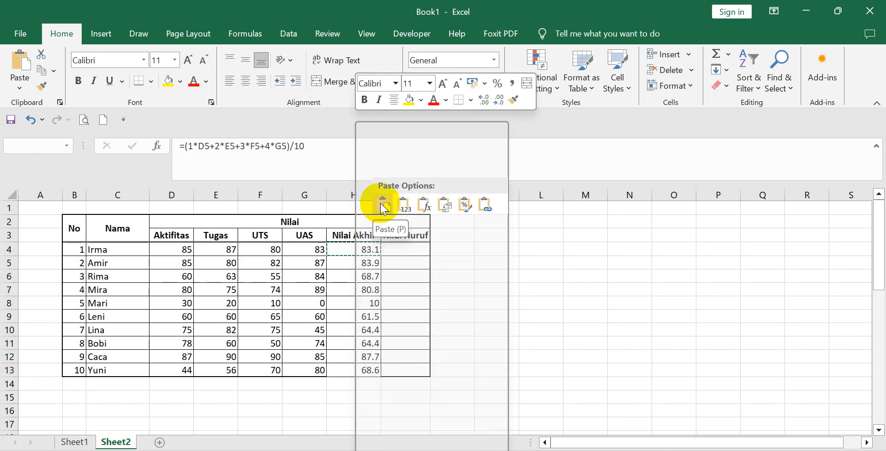
left_click(560, 301)
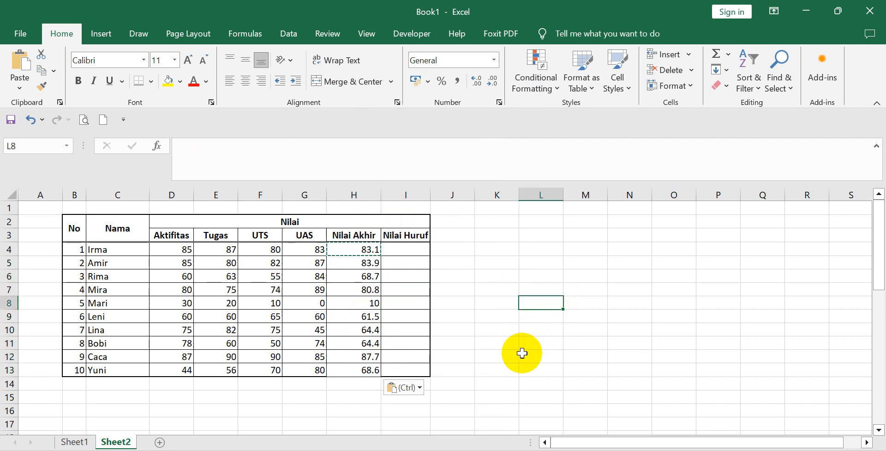
key("Escape")
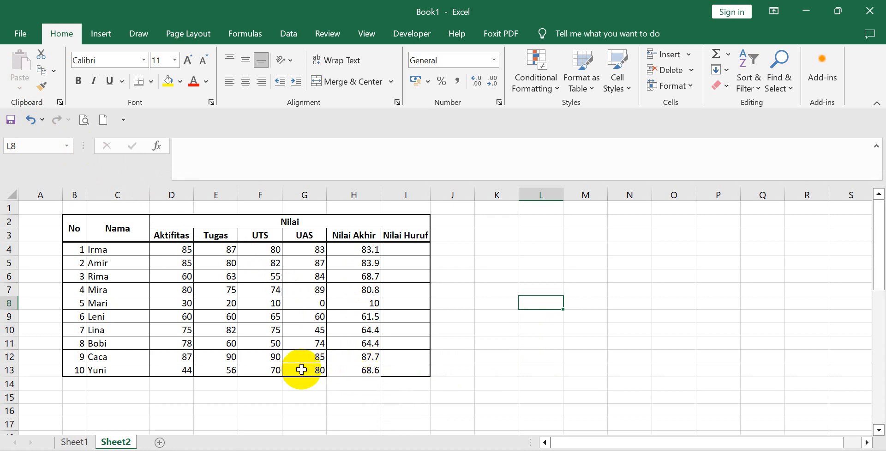
Undo the pasting of the Nilai Akhir formula into H5:H13.
left_click(29, 118)
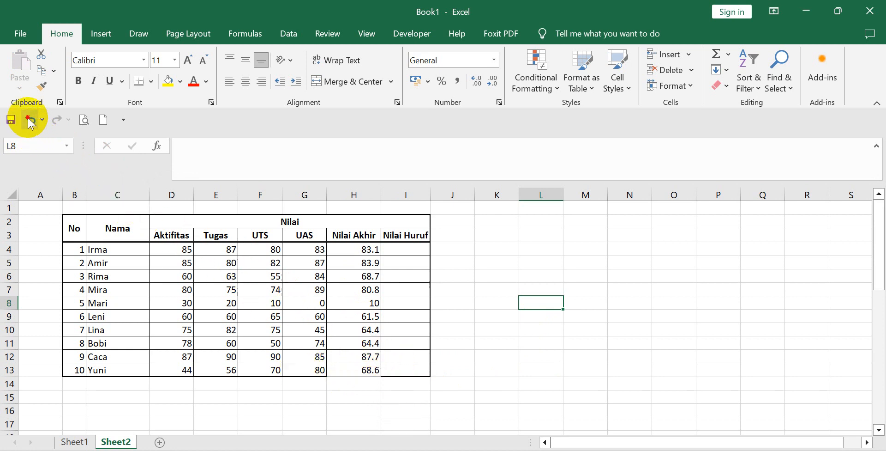
left_click(490, 263)
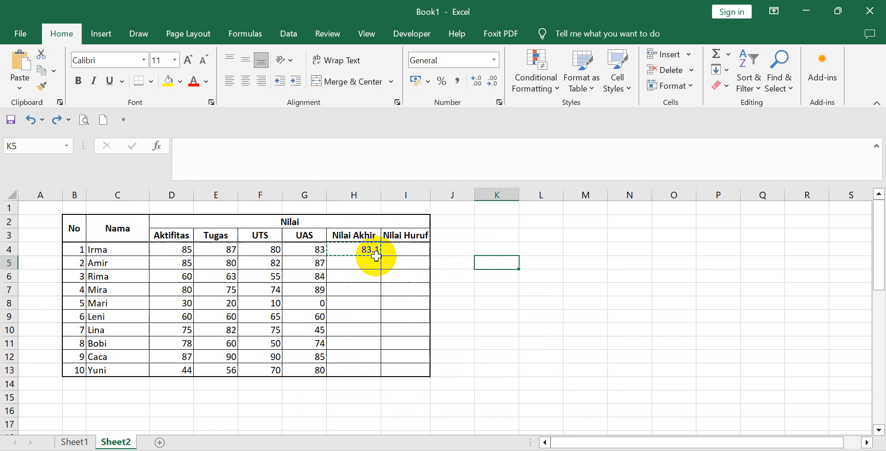
Copy the Nilai Akhir formula from H4 and paste only its formula into H5:H13 with Paste Special.
left_click(347, 248)
right_click(348, 243)
key("Escape")
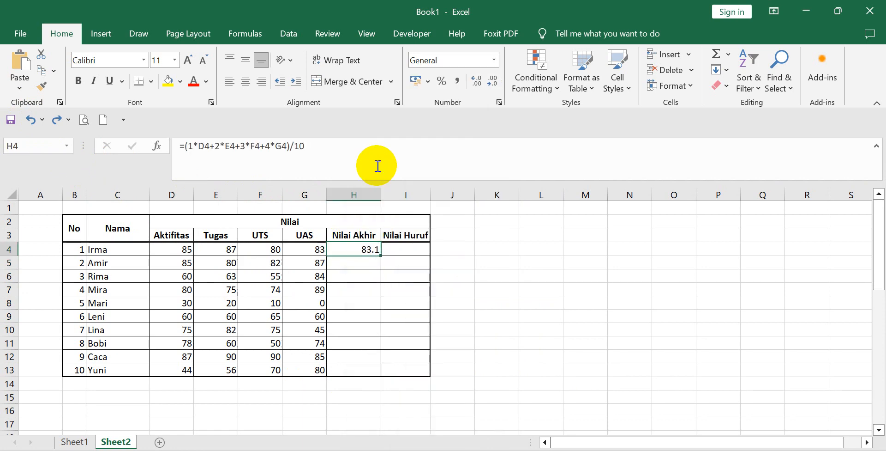
key("ctrl+c")
left_click_drag(362, 264, 364, 364)
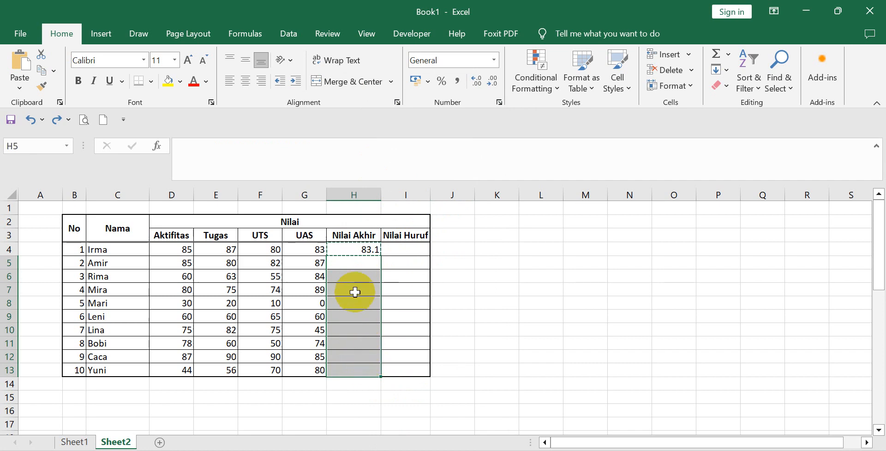
right_click(351, 256)
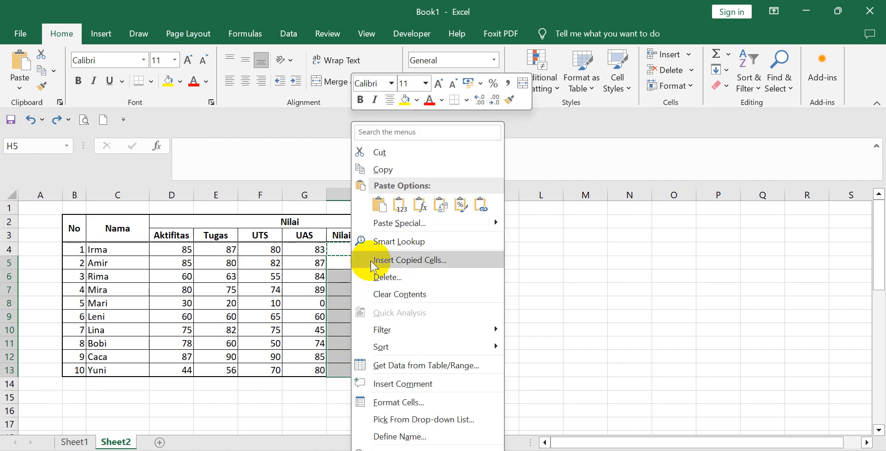
mouse_move(495, 225)
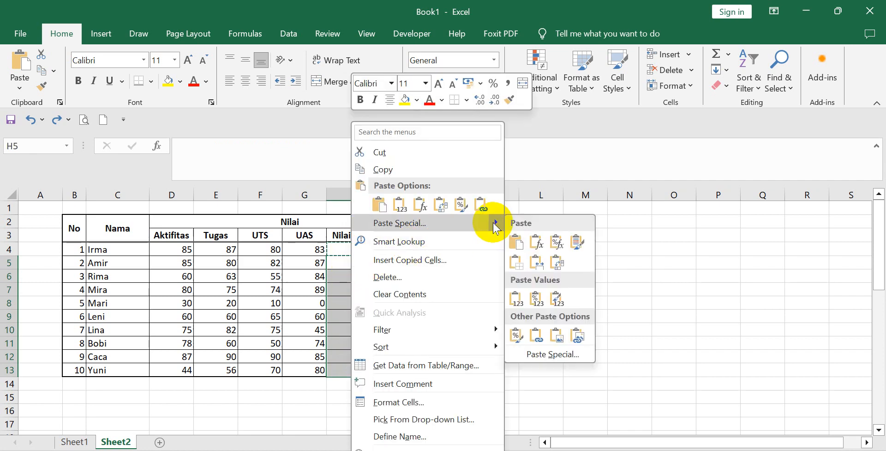
left_click(430, 223)
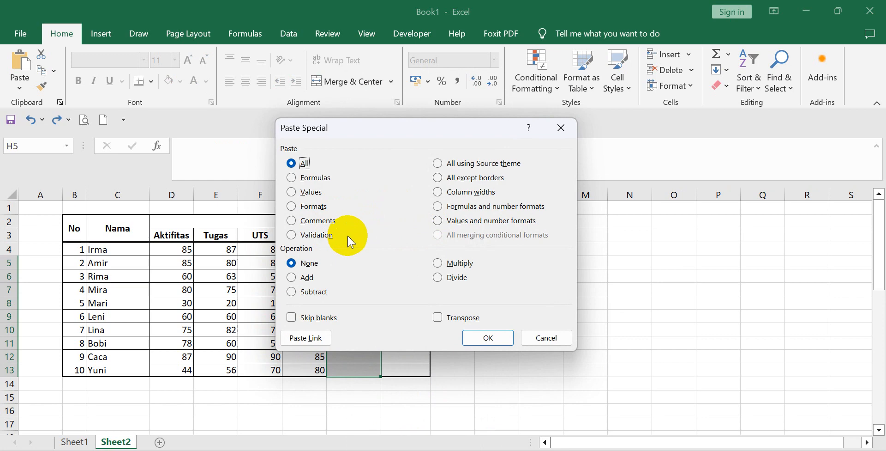
left_click(323, 177)
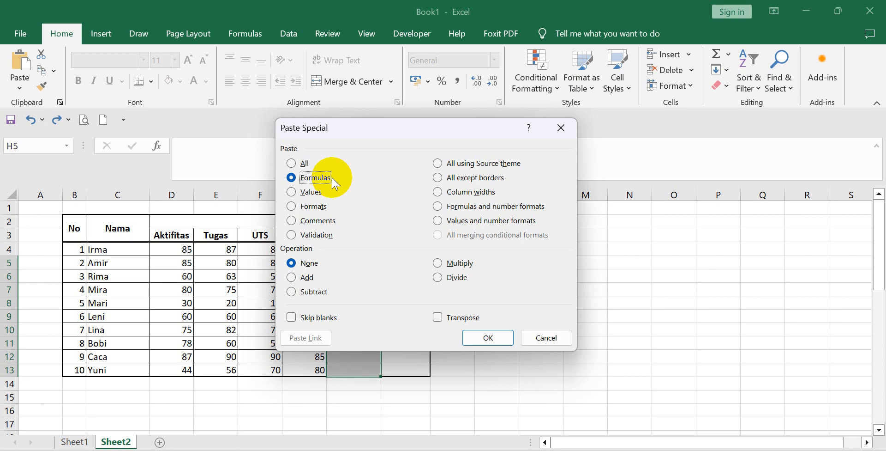
left_click(484, 339)
left_click(488, 314)
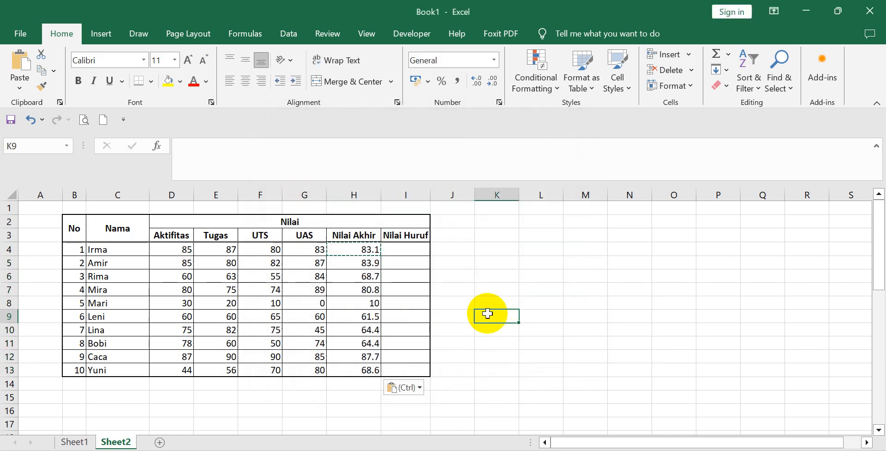
left_click(353, 371)
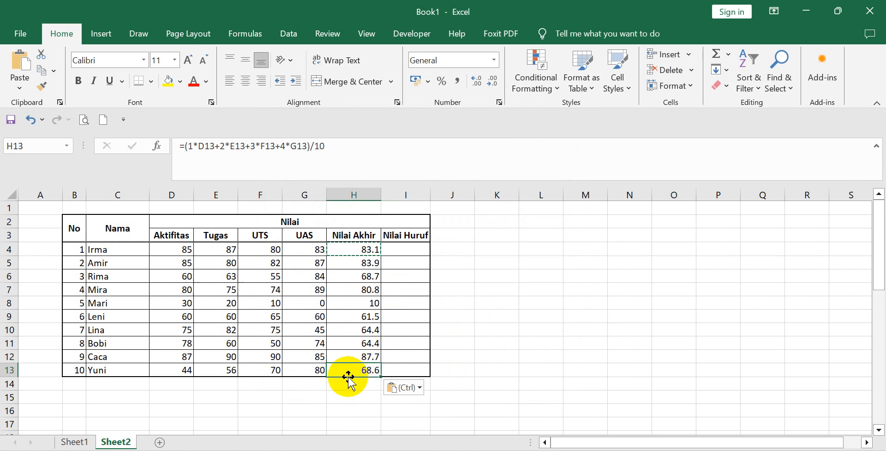
left_click(345, 400)
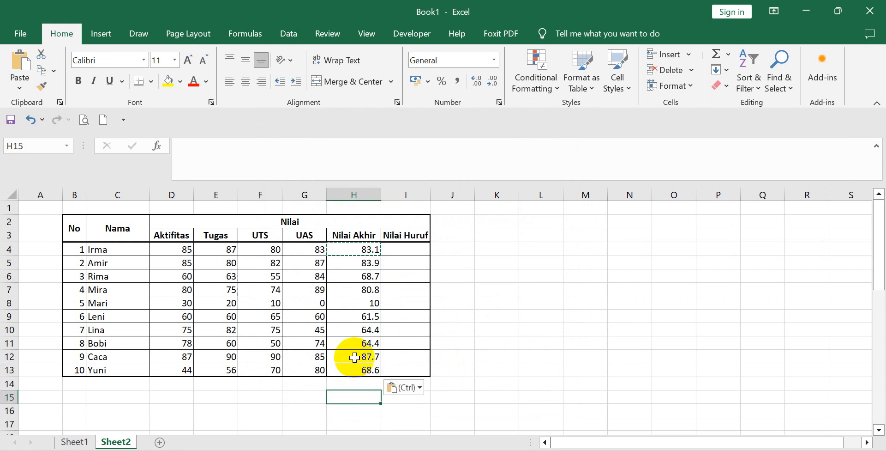
left_click(481, 317)
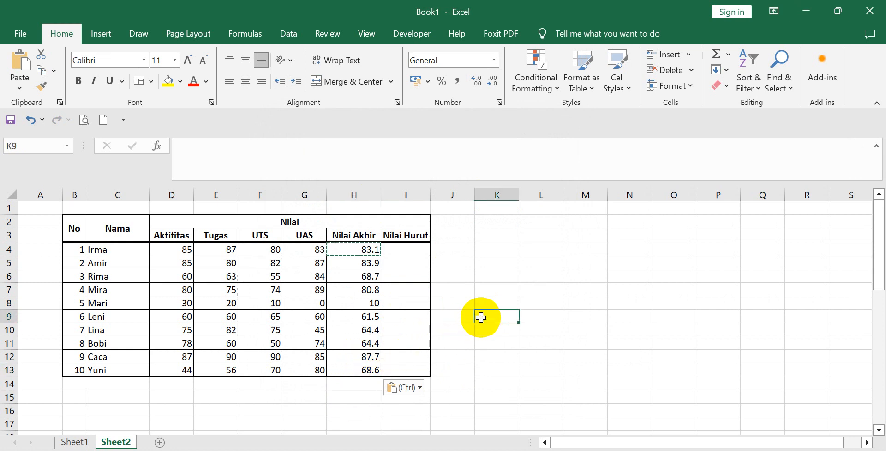
key("Escape")
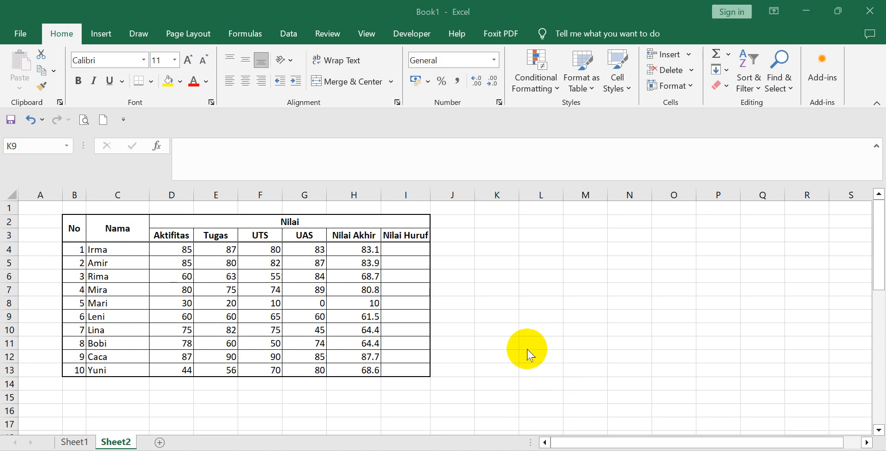
Start an IF formula in I4 for the first student's Nilai Huruf with the logical test H4>85.
left_click(409, 247)
left_click(408, 248)
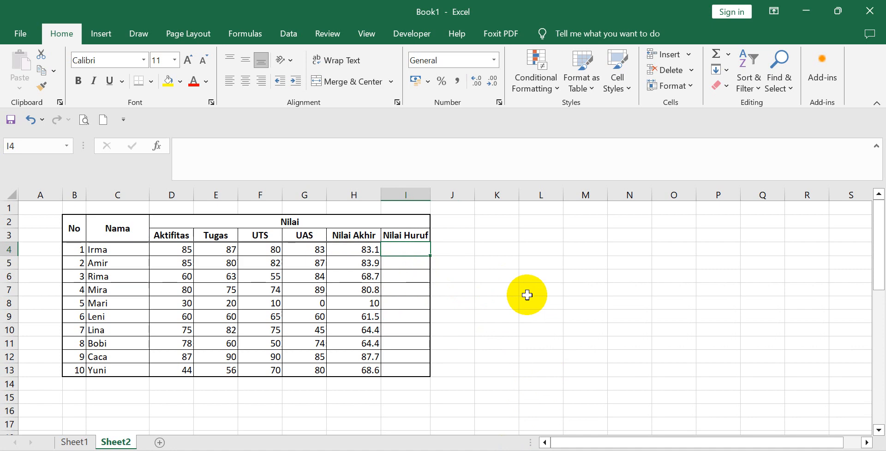
type("=")
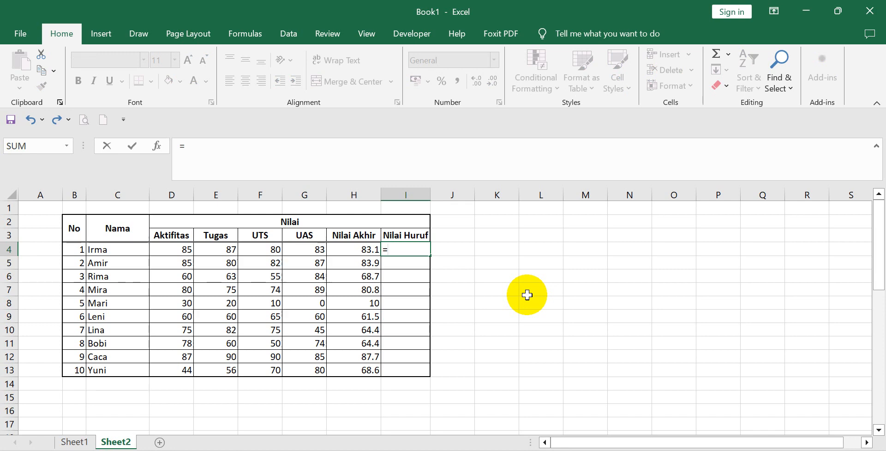
type("if")
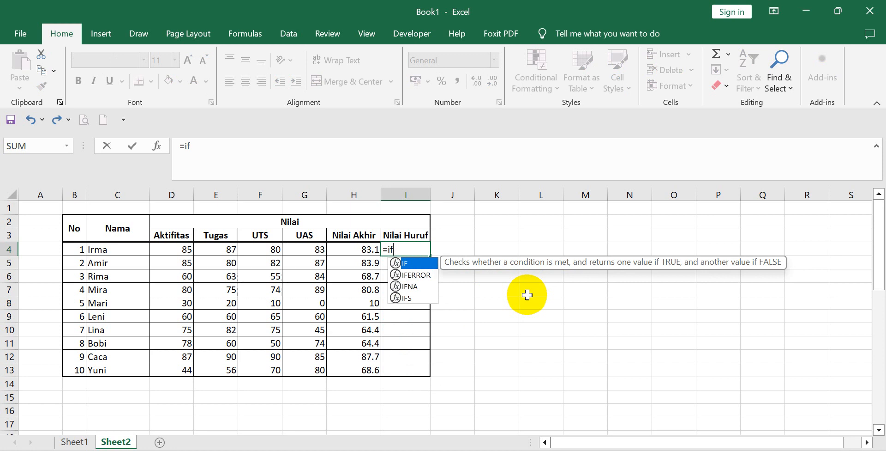
type("(")
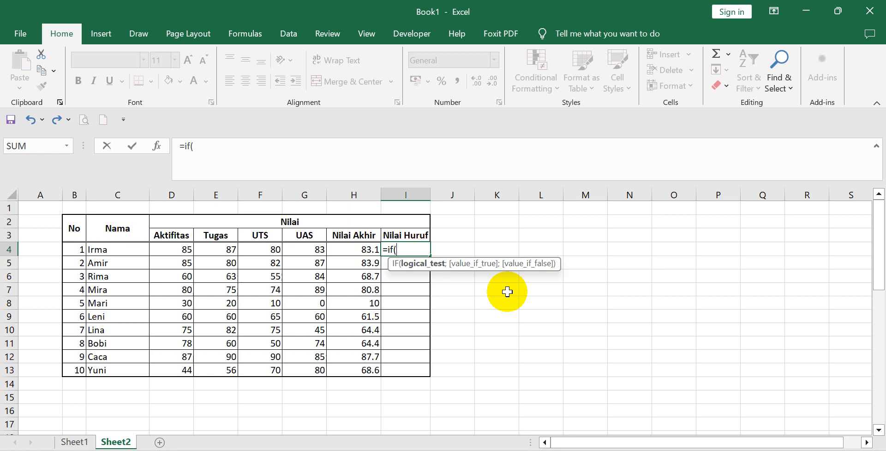
left_click(355, 248)
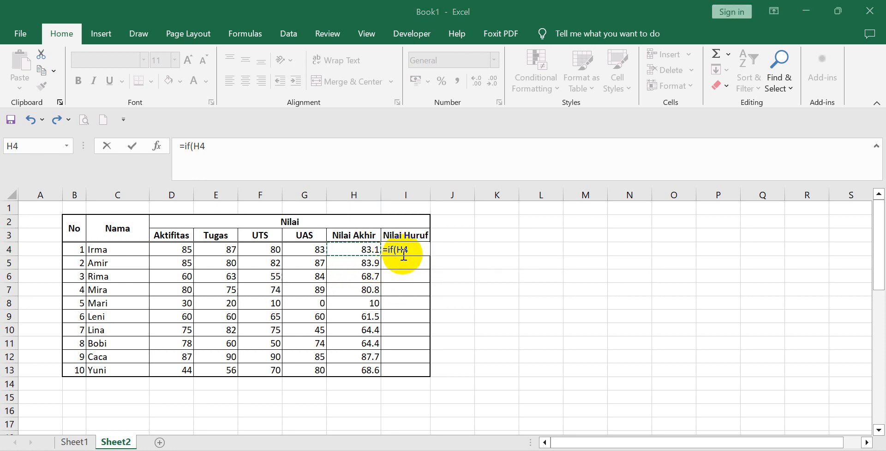
left_click(413, 249)
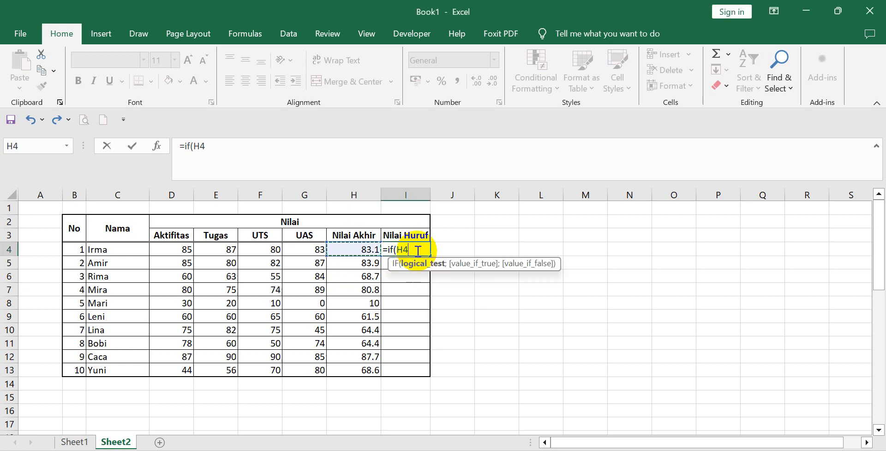
type(">8")
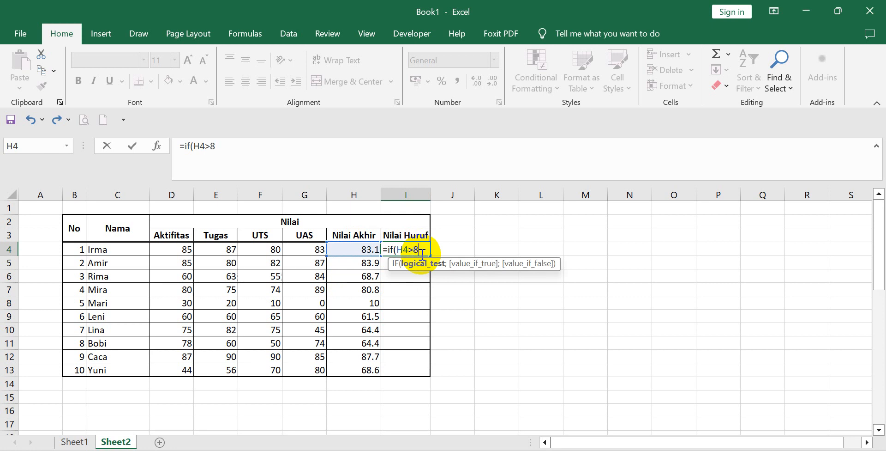
type("5")
type(";")
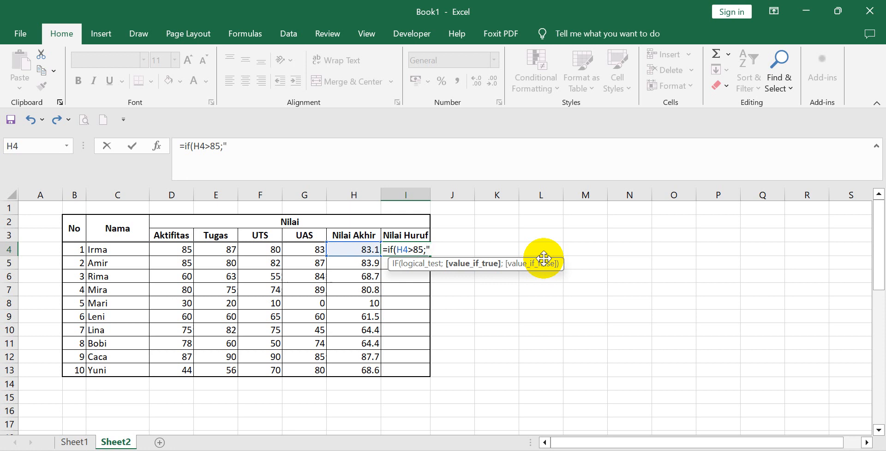
Complete the I4 formula with "A" if true and "B" if false, giving =IF(H4>85;"A";"B"), and accept the proposed typo correction.
type("A")
type(";")
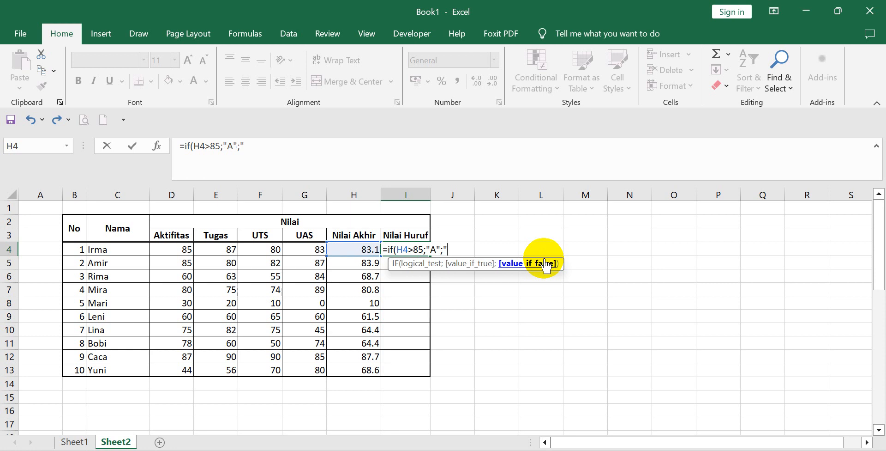
type("B")
type(")")
key("Return")
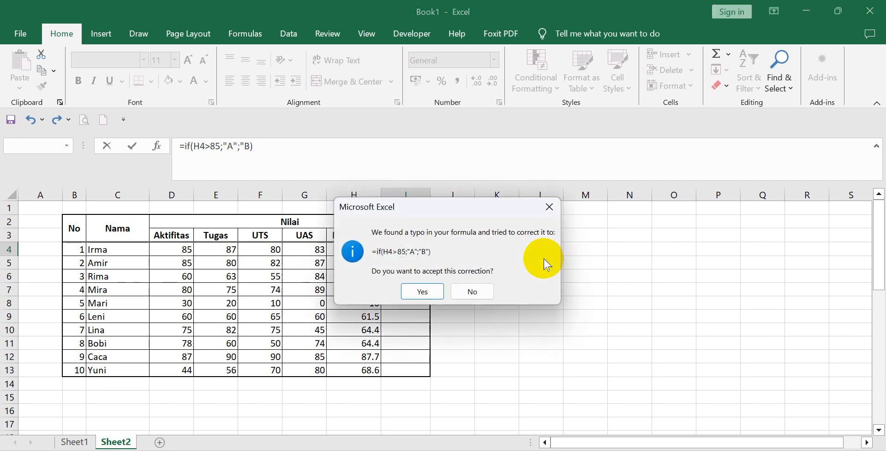
left_click(428, 293)
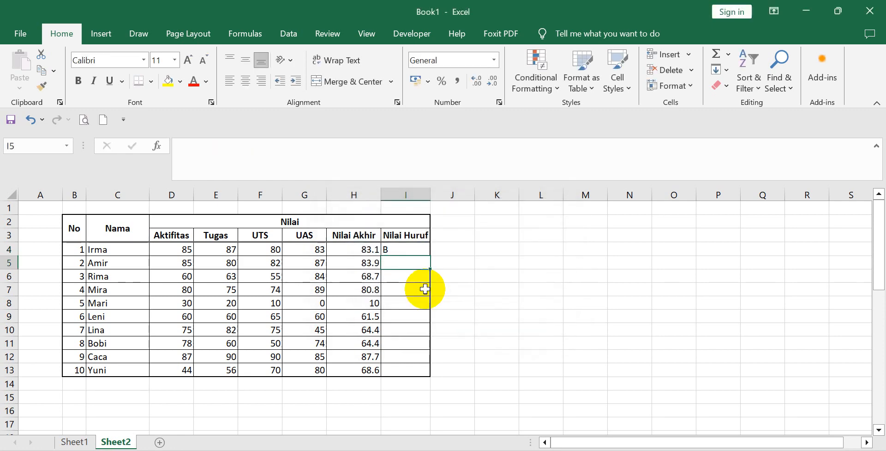
left_click(397, 249)
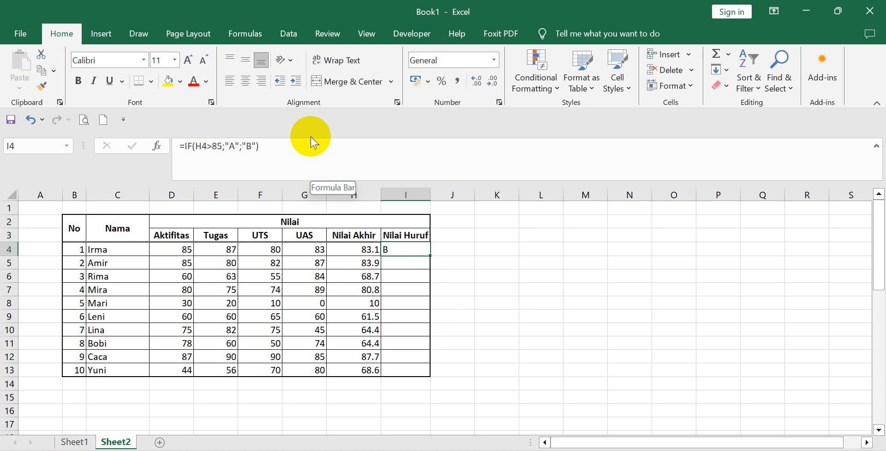
left_click(536, 275)
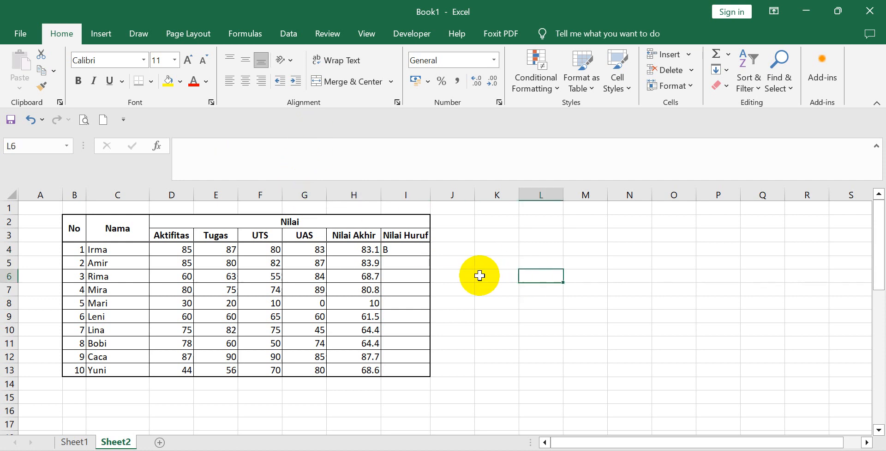
Copy the Nilai Huruf formula from I4 and paste only its formula into I5:I13 with Paste Special.
left_click(404, 251)
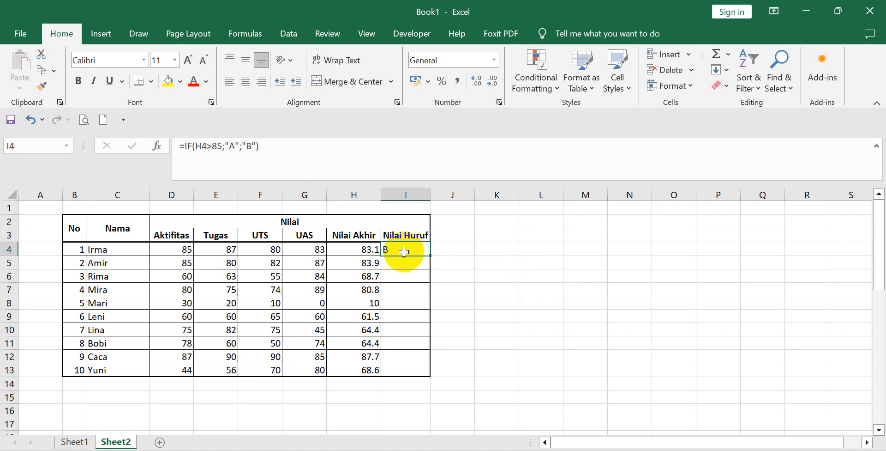
right_click(405, 250)
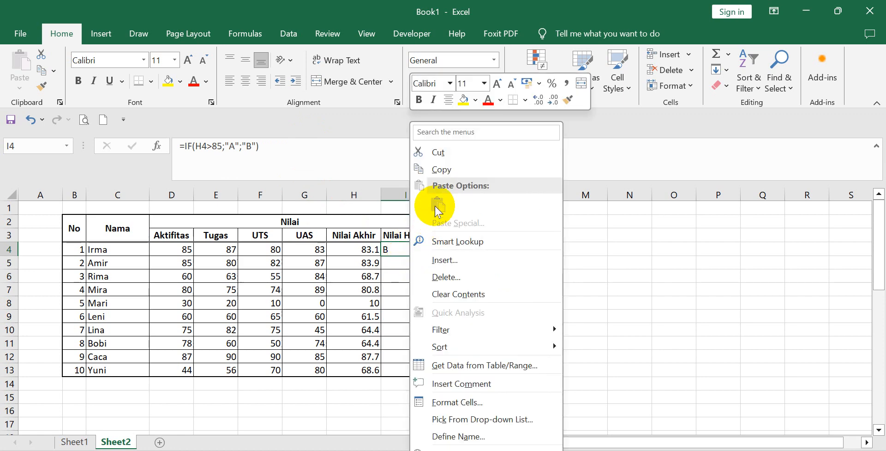
left_click(443, 172)
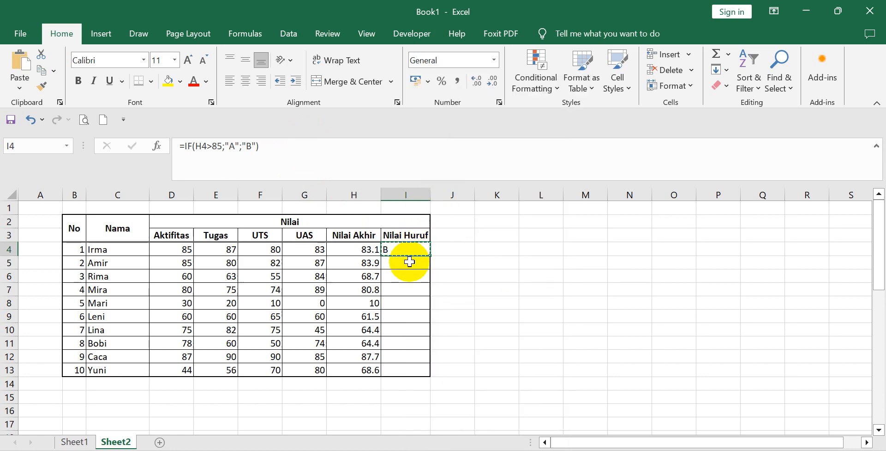
left_click_drag(408, 258, 411, 366)
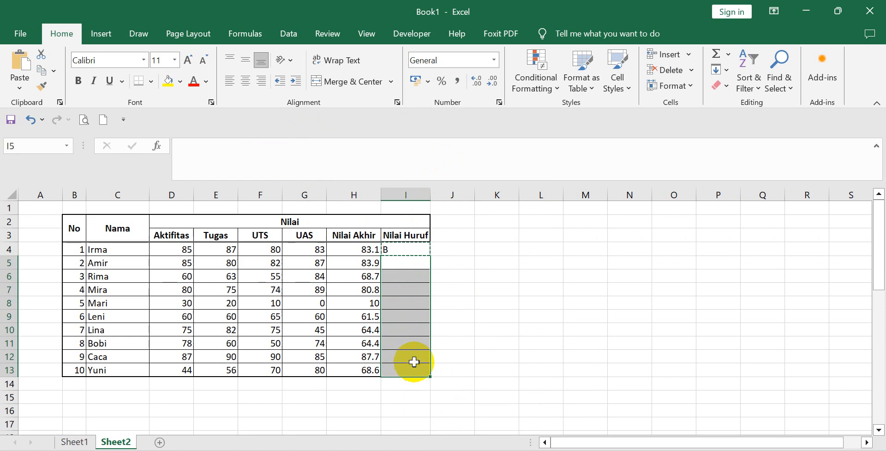
right_click(410, 278)
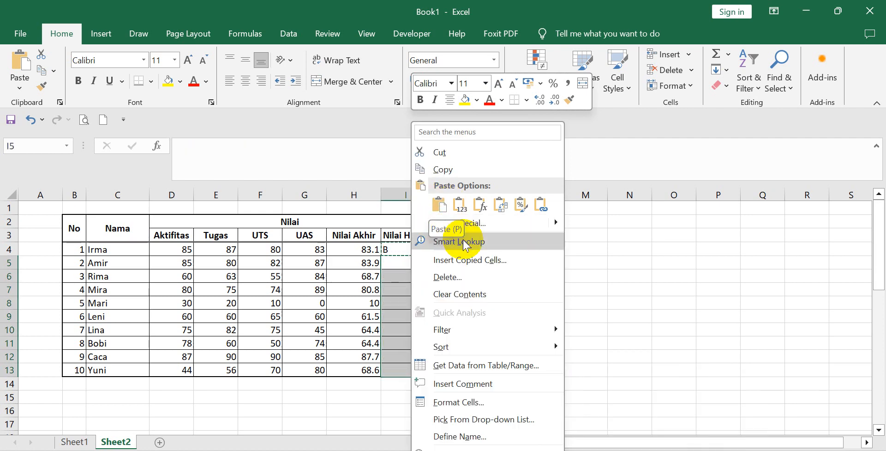
left_click(477, 225)
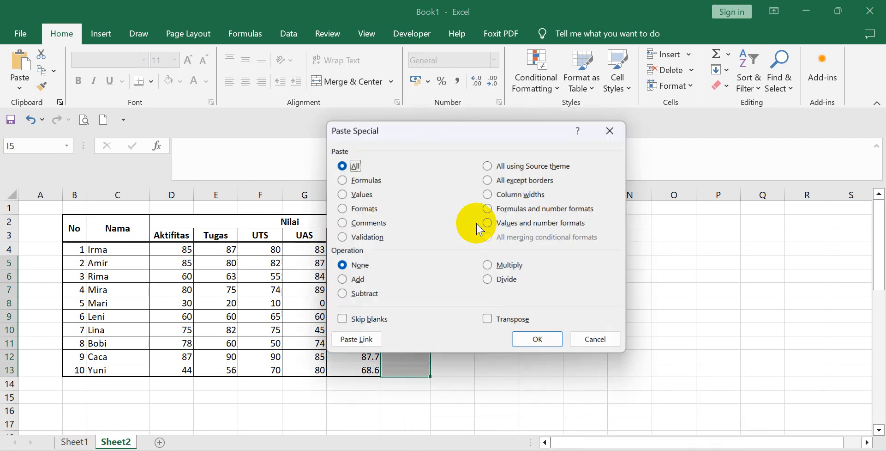
left_click(368, 182)
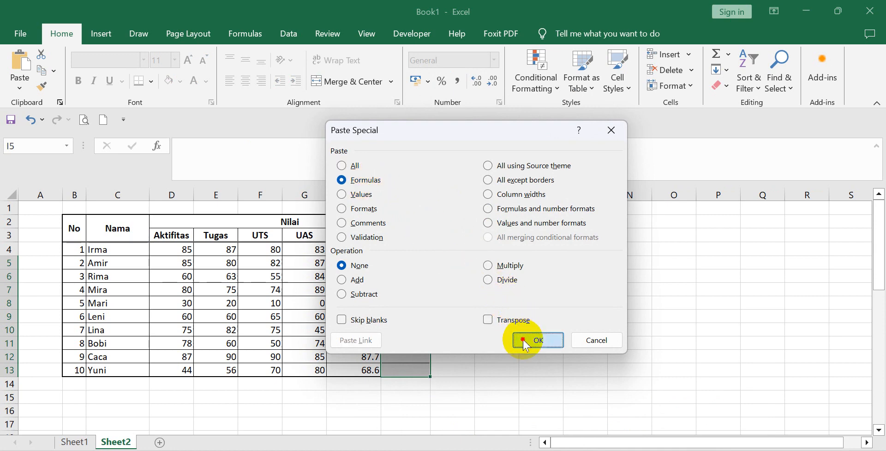
left_click(535, 340)
left_click(529, 327)
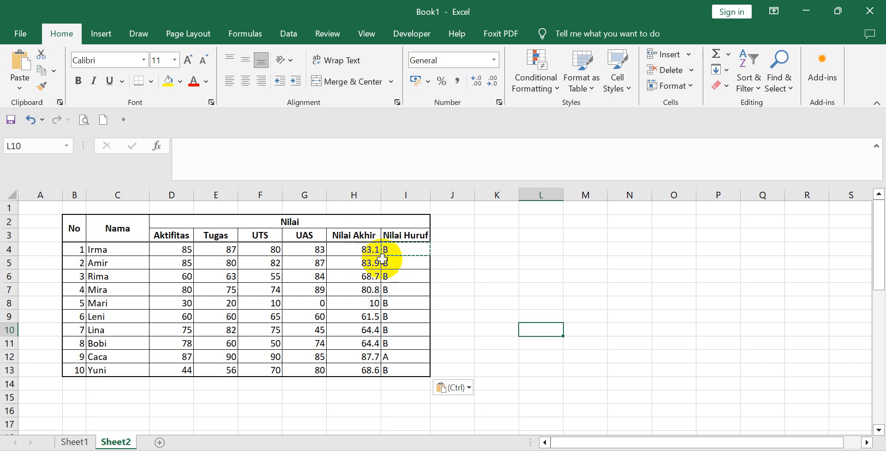
Clear the pasted Nilai Huruf formulas from I5:I13, keeping the one in I4.
left_click(413, 266)
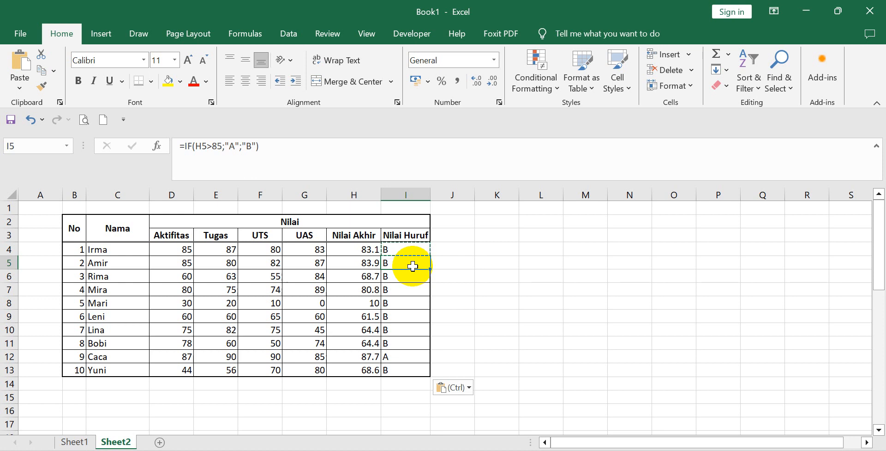
left_click(477, 288)
left_click_drag(411, 258, 418, 375)
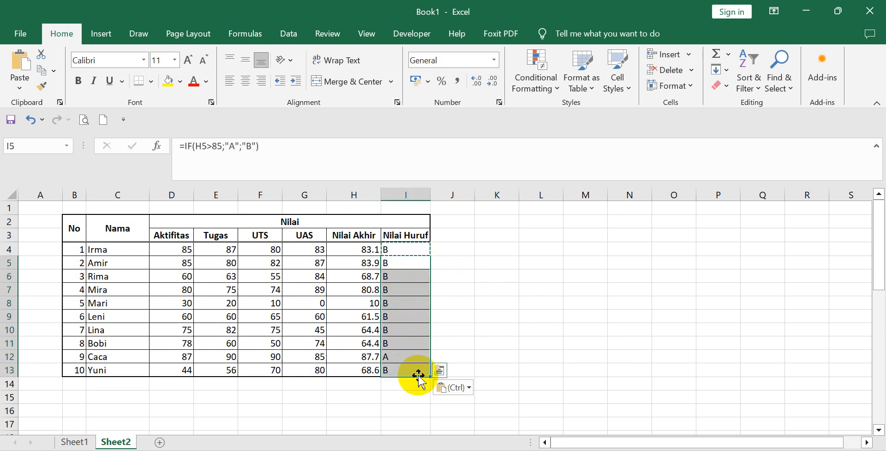
key("Delete")
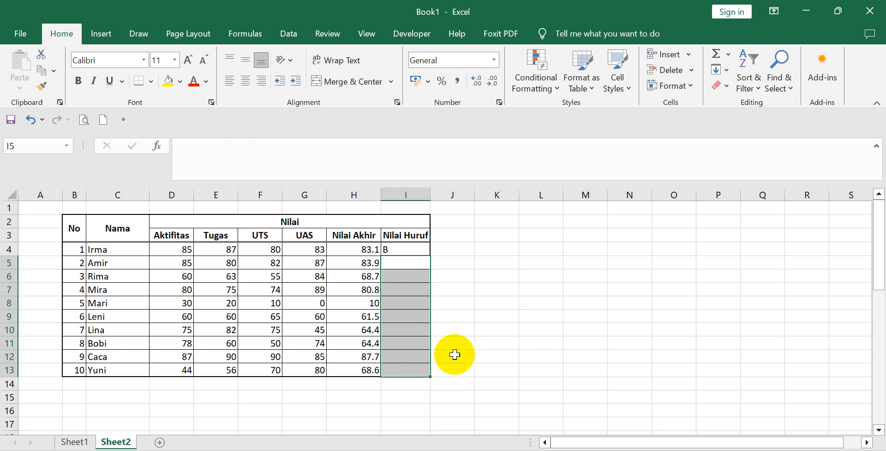
Remove the value if false, "B", and the closing parenthesis from the Nilai Huruf formula in I4.
left_click(485, 314)
left_click(409, 249)
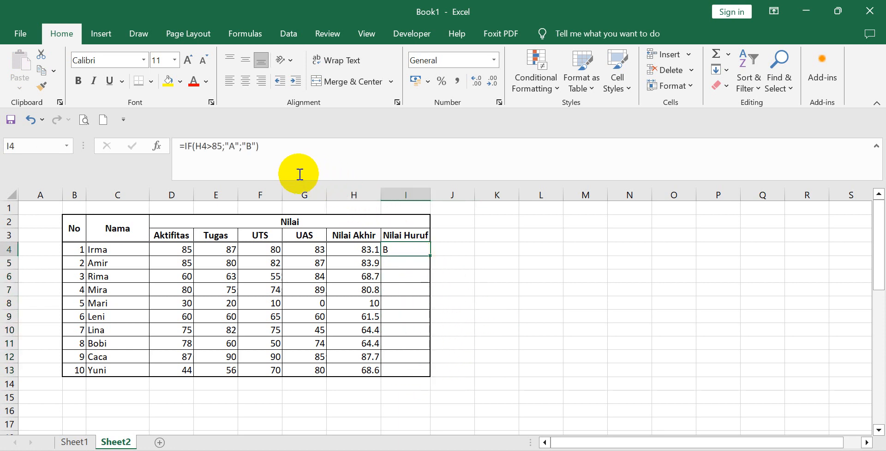
left_click(269, 146)
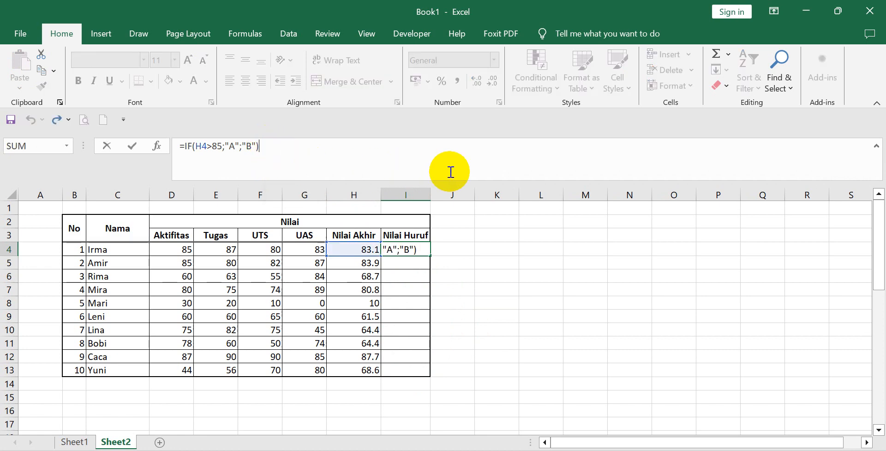
key("BackSpace")
key("BackSpace")
key("BackSpace")
key("BackSpace")
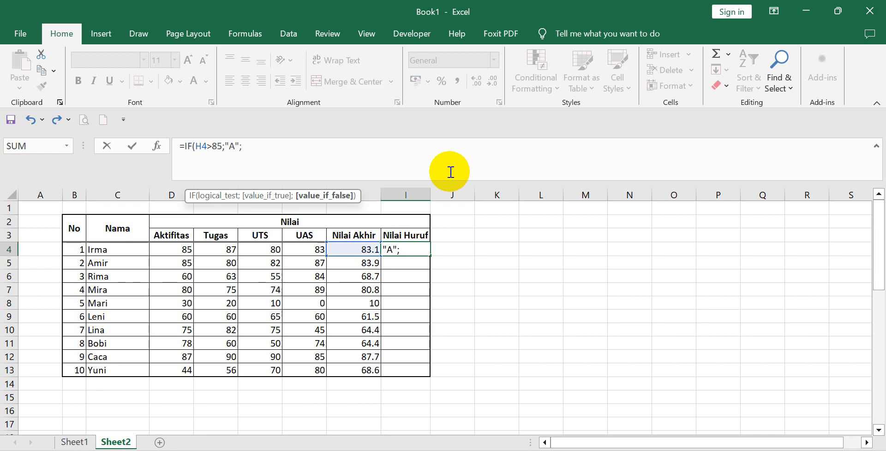
Start a nested IF as the value if false in the I4 formula, with the logical test H4>75.
type("I")
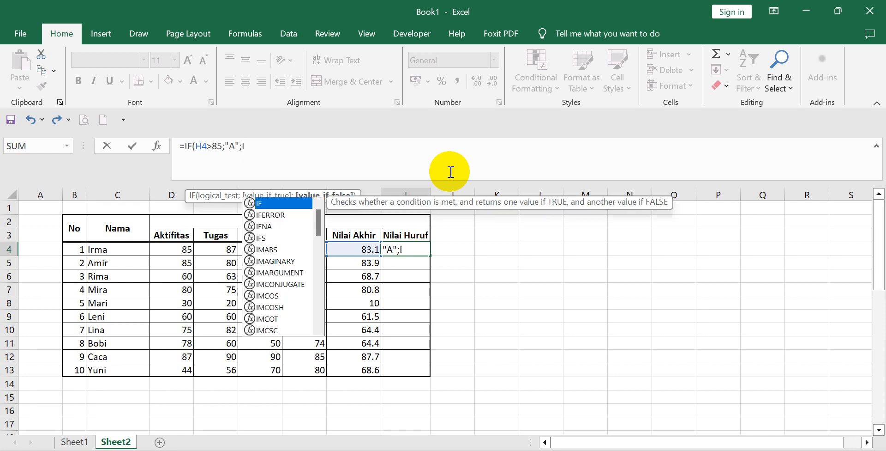
type("F")
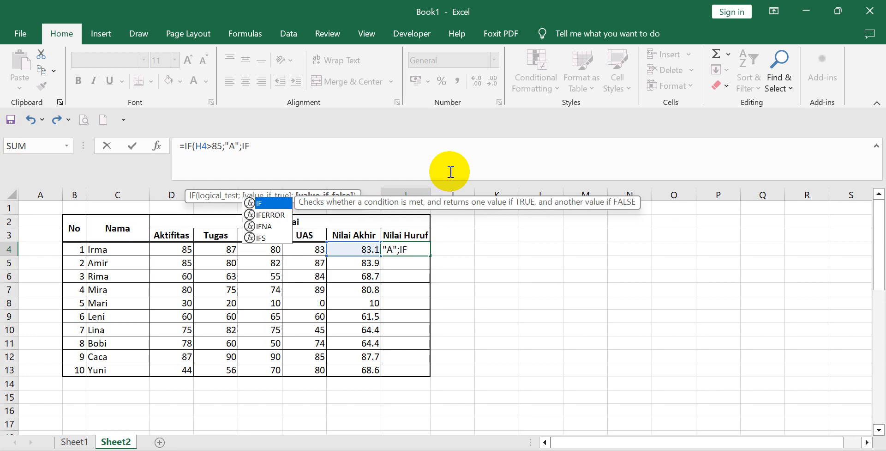
type("(")
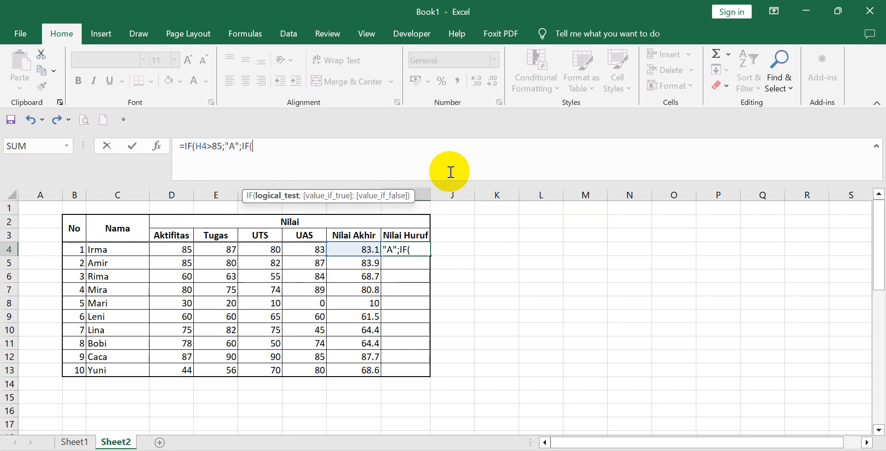
left_click(368, 252)
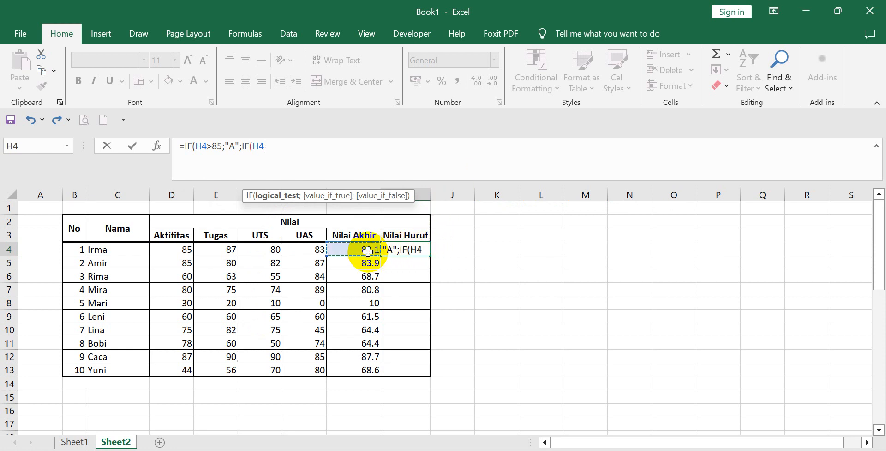
type(">")
type("75")
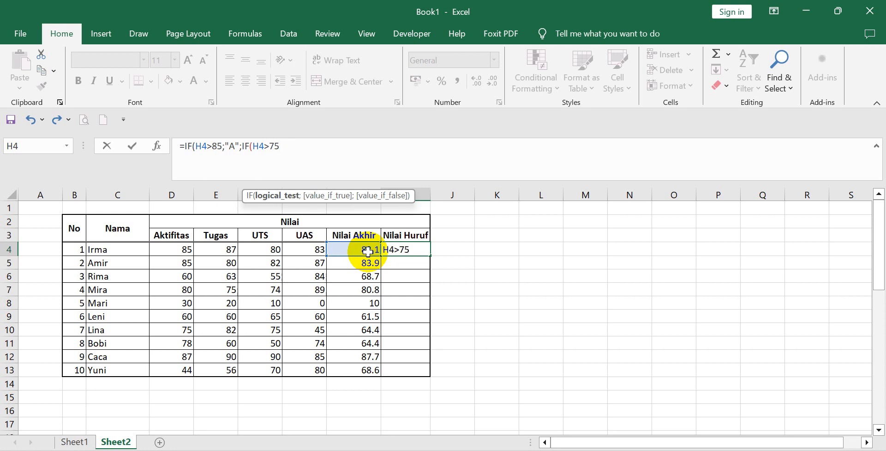
type(";\"")
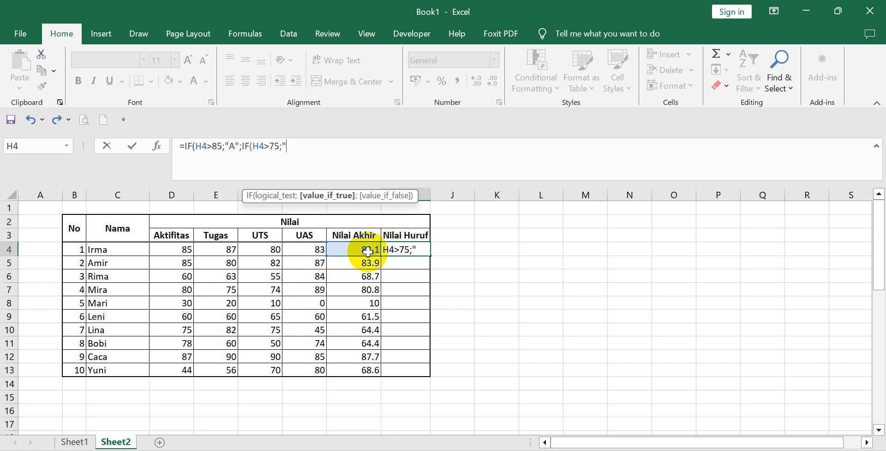
type("B+\";")
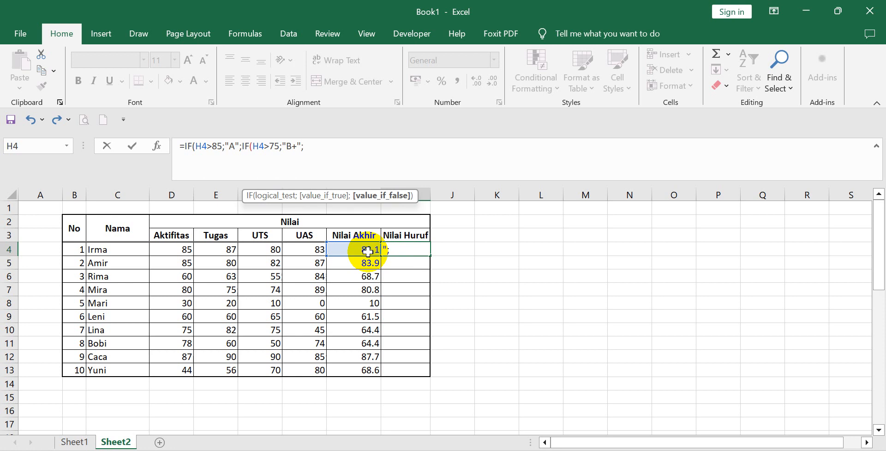
Complete the nested IF with "B+" if true and unquoted B if false, giving =IF(H4>85;"A";IF(H4>75;"B+";B)) in I4.
type("B")
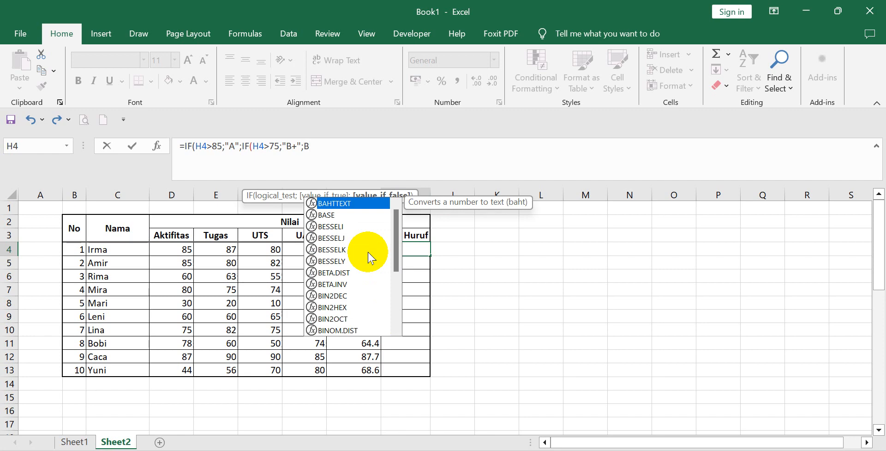
key("Escape")
type(")")
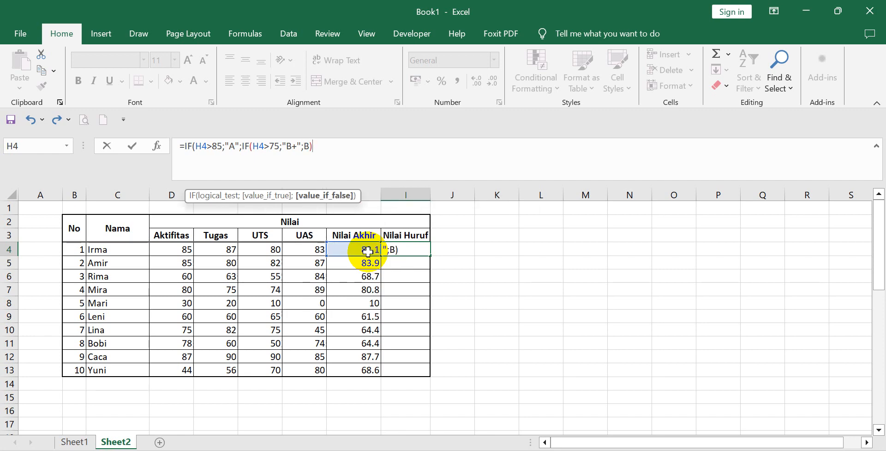
type(")")
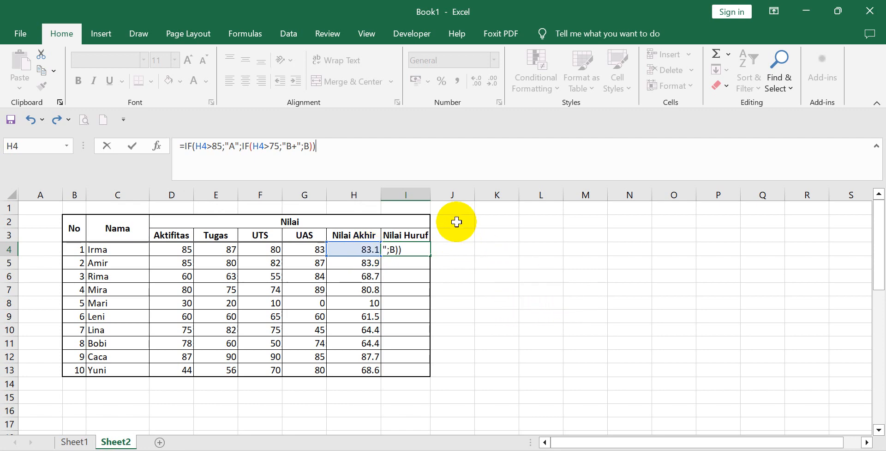
key("Return")
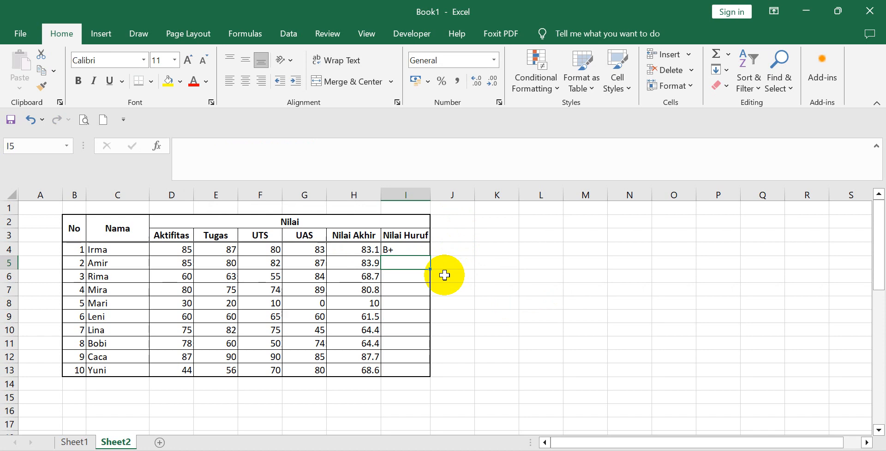
Copy the nested IF formula from I4 and paste only its formula into I5:I13 with Paste Special.
left_click(396, 250)
right_click(396, 247)
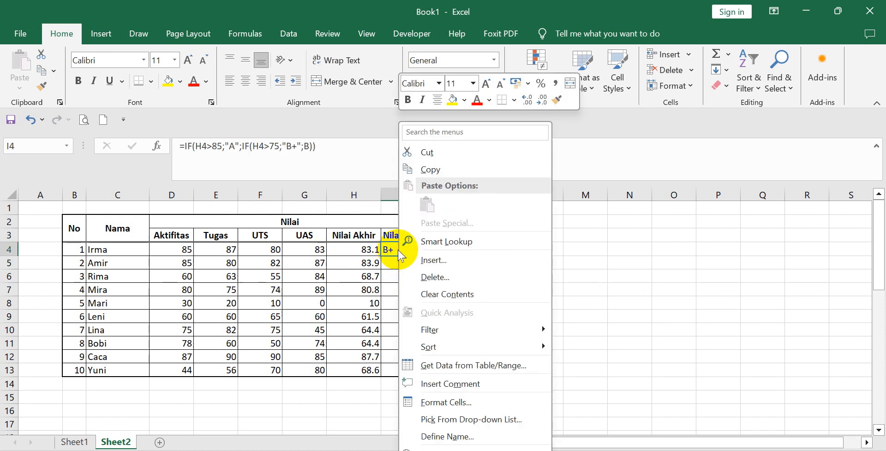
left_click(434, 170)
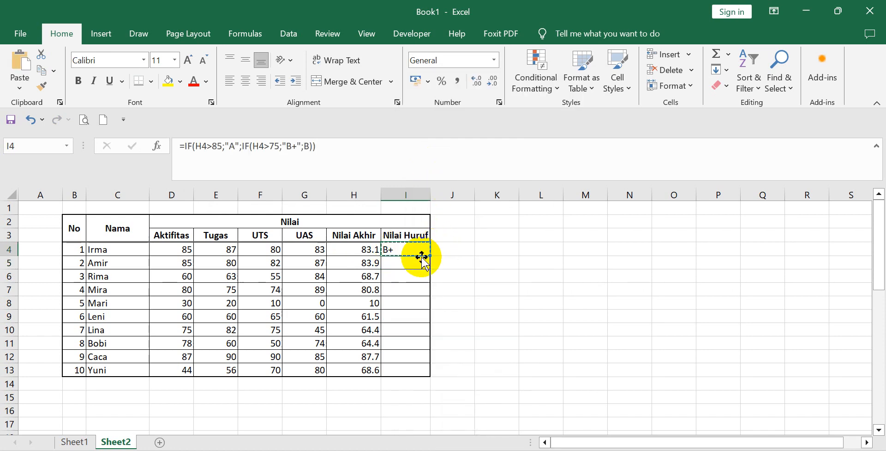
left_click_drag(417, 261, 415, 366)
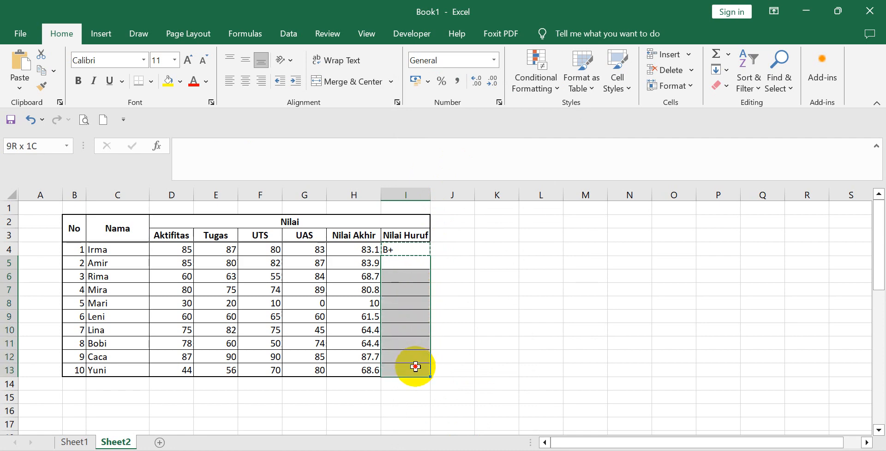
right_click(410, 262)
left_click(444, 223)
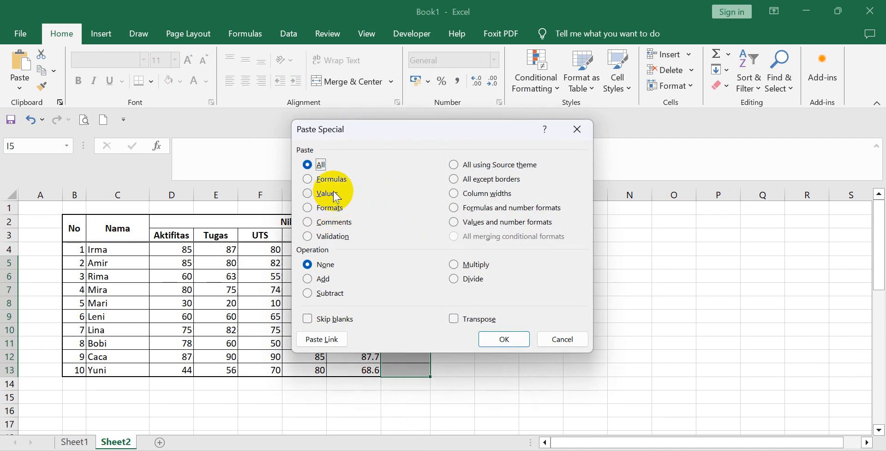
left_click(325, 179)
left_click(504, 337)
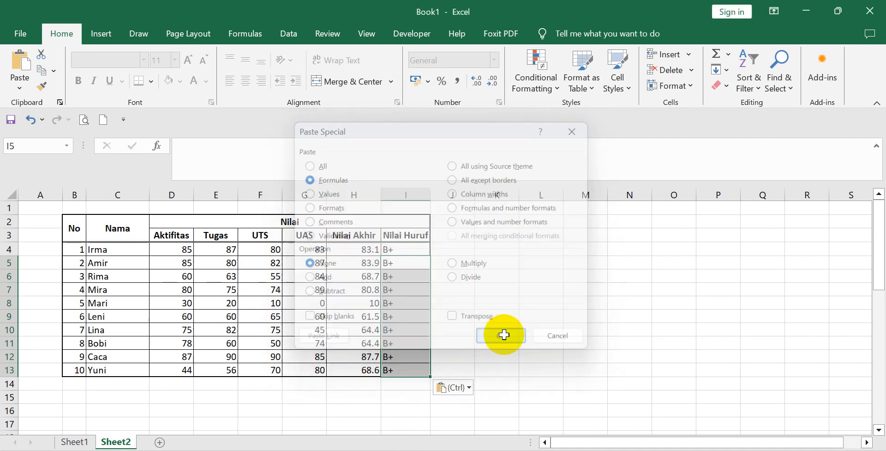
left_click(539, 329)
Inspect the formulas in I6 and I4, and undo the paste into I5:I13.
left_click(409, 277)
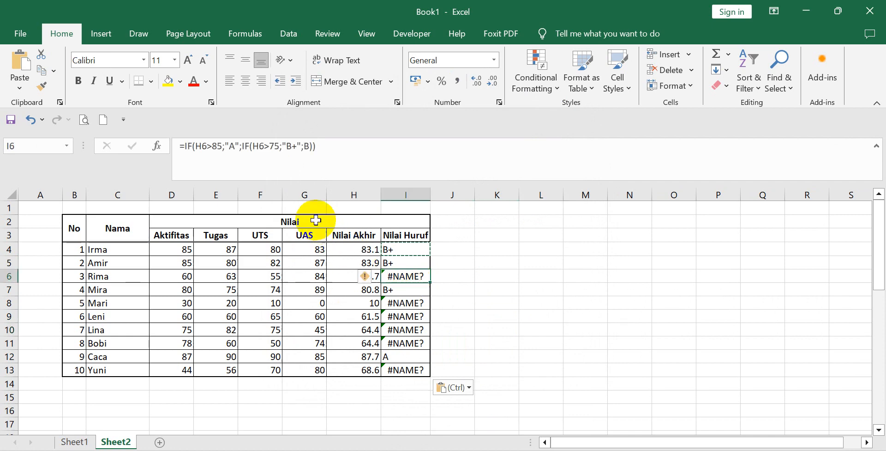
left_click(408, 250)
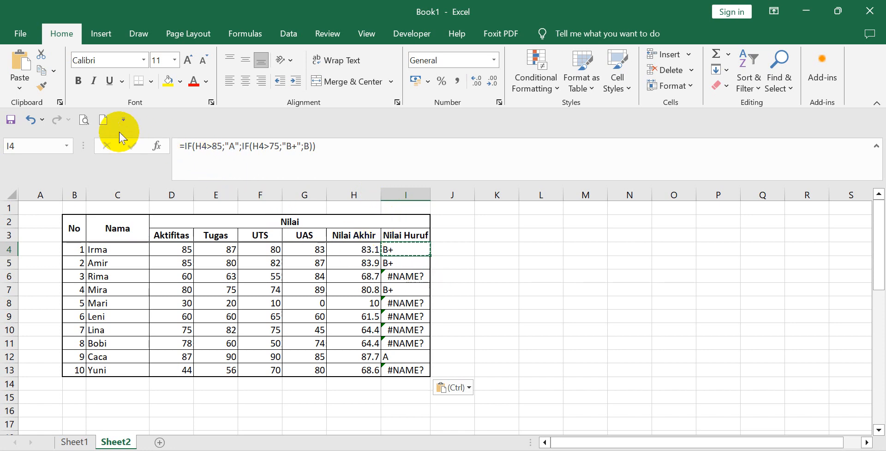
left_click(29, 121)
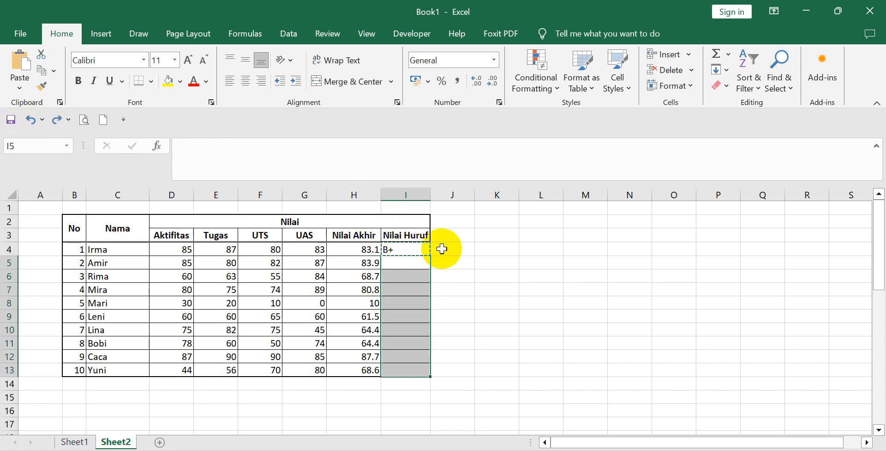
Put the nested value B in quotation marks so that I4 contains =IF(H4>85;"A";IF(H4>75;"B+";"B")).
left_click(405, 248)
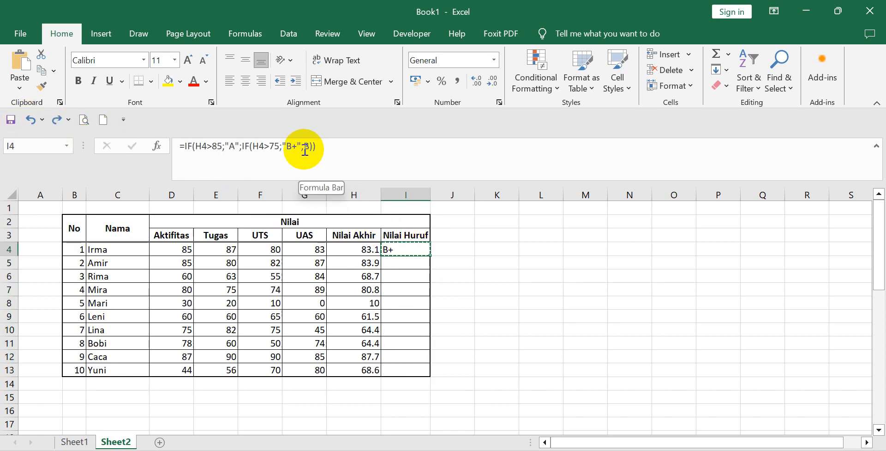
left_click(370, 164)
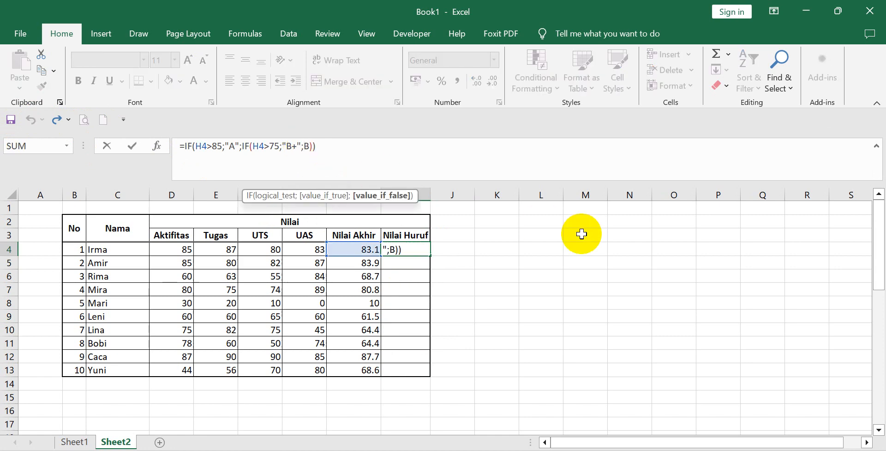
type("\"B")
key("Return")
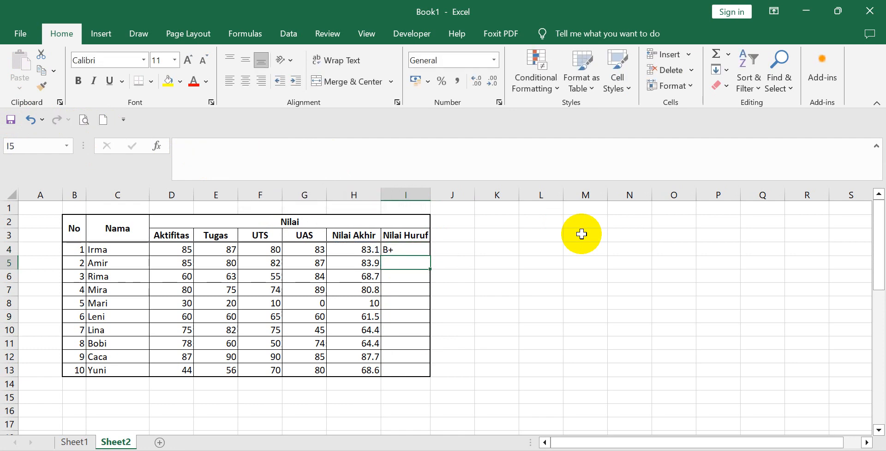
Copy the corrected Nilai Huruf formula from I4 to I5:I13, pasting formulas only with Paste Special.
left_click(410, 250)
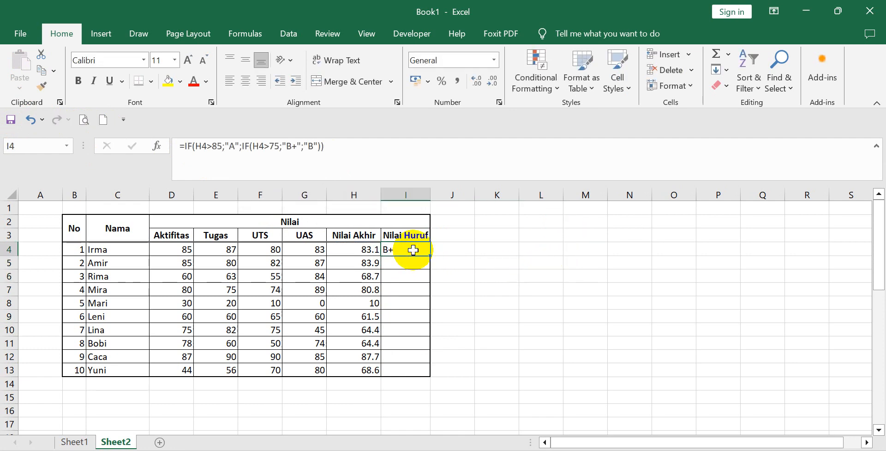
right_click(414, 253)
left_click(441, 169)
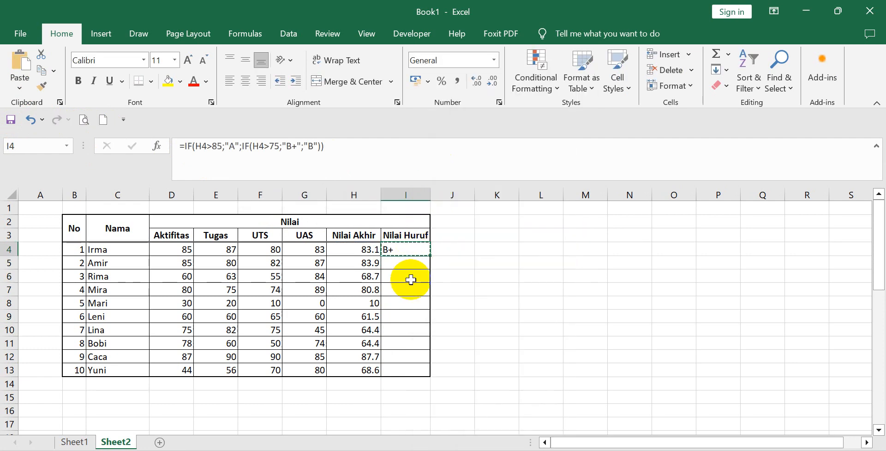
left_click_drag(412, 263, 409, 370)
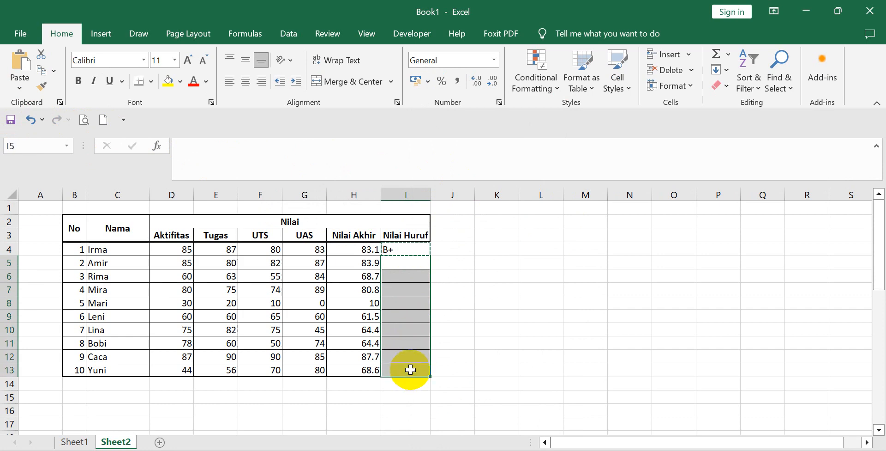
right_click(406, 271)
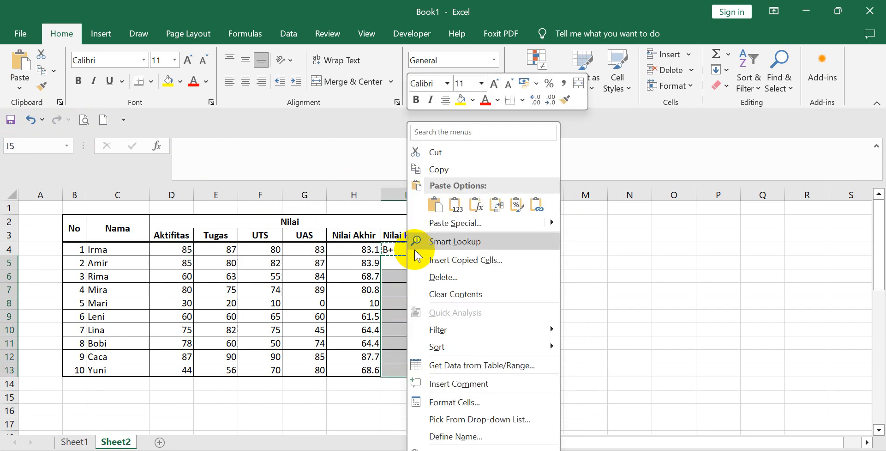
left_click(434, 224)
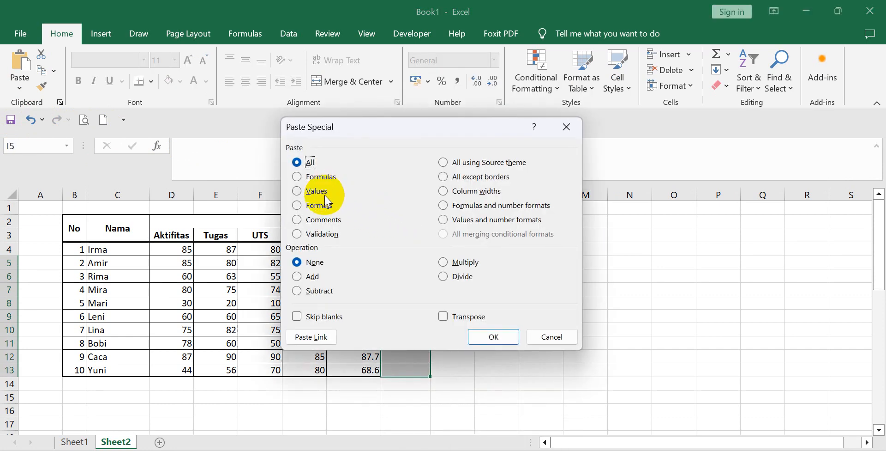
left_click(314, 176)
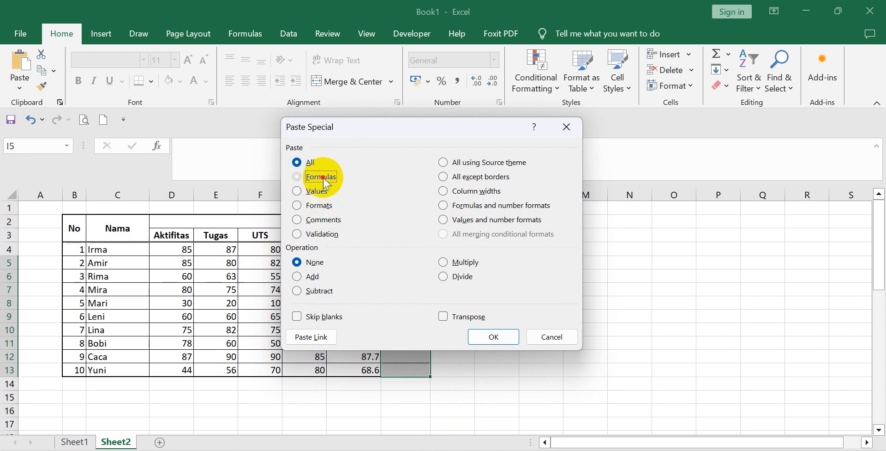
left_click(493, 329)
left_click(534, 331)
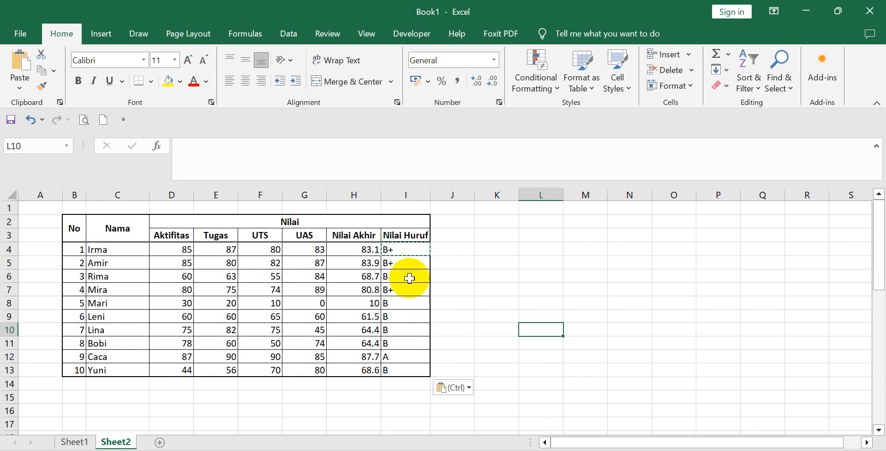
Clear the nested IF formulas from I5:I13, keeping the one in I4.
left_click(406, 261)
left_click_drag(407, 276, 403, 373)
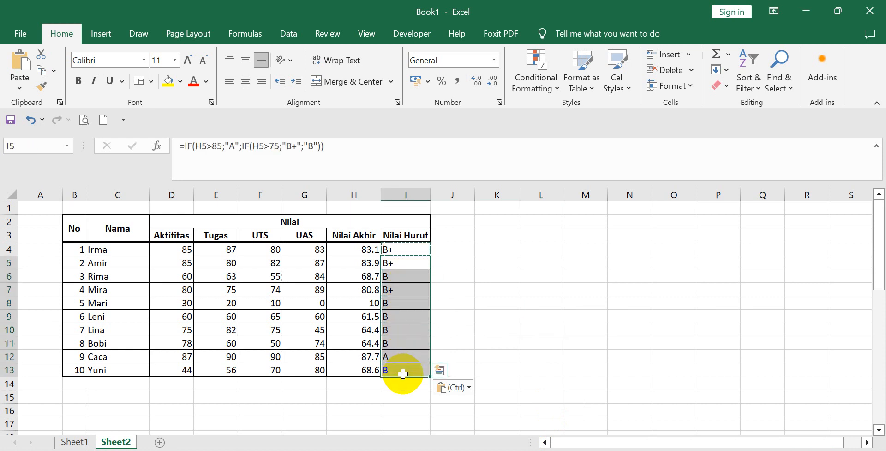
key("Delete")
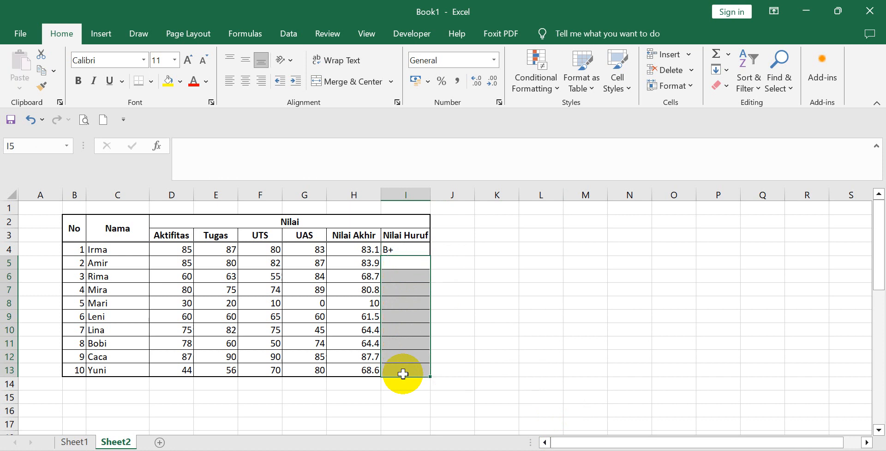
left_click(484, 301)
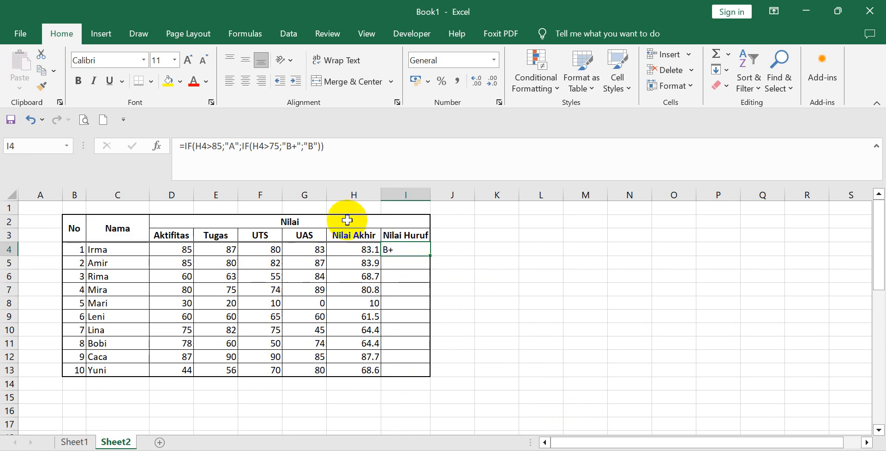
In the I4 formula, replace the ending "B")) with a third nested condition, IF(H4>70;"B"; referencing Nilai Akhir.
left_click(337, 146)
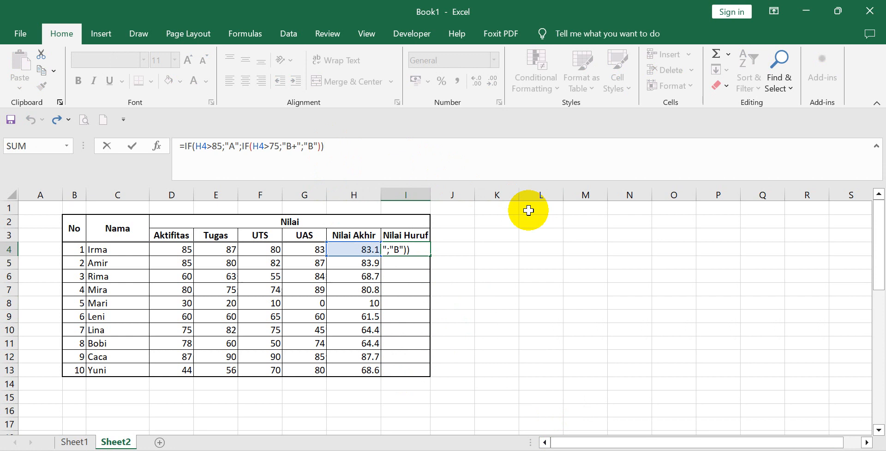
key("BackSpace")
key("BackSpace")
key("BackSpace")
key("BackSpace")
key("BackSpace")
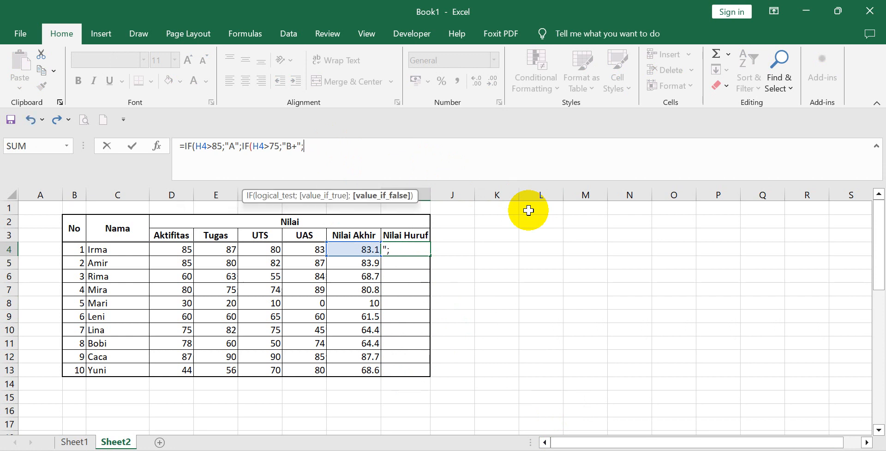
type("IF")
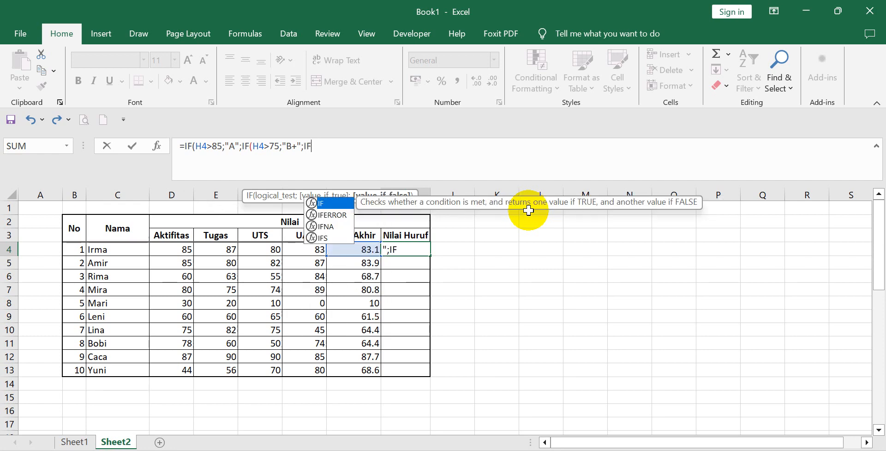
type("(")
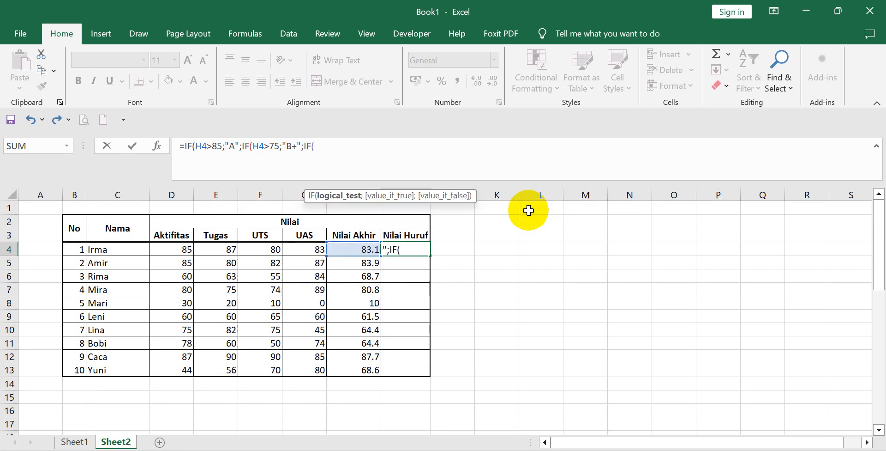
left_click(351, 250)
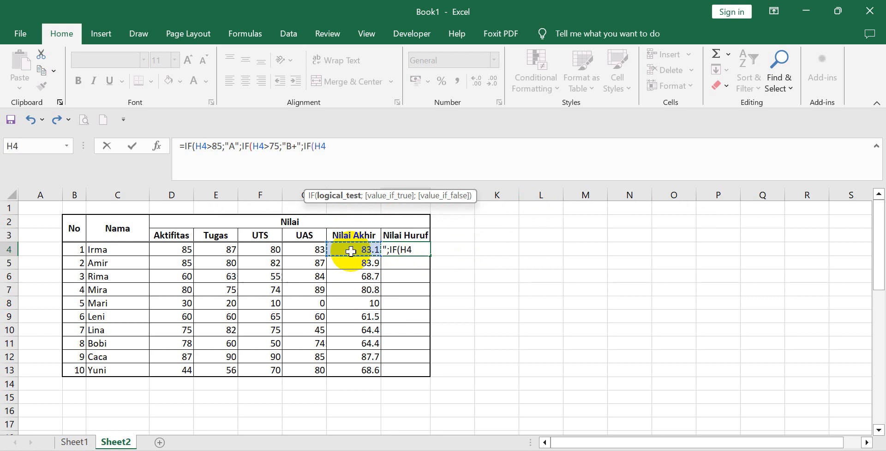
type(">")
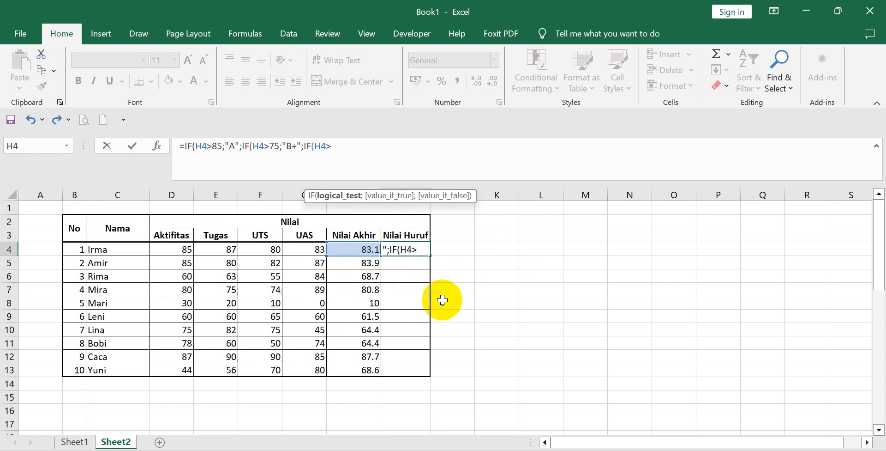
type("70;")
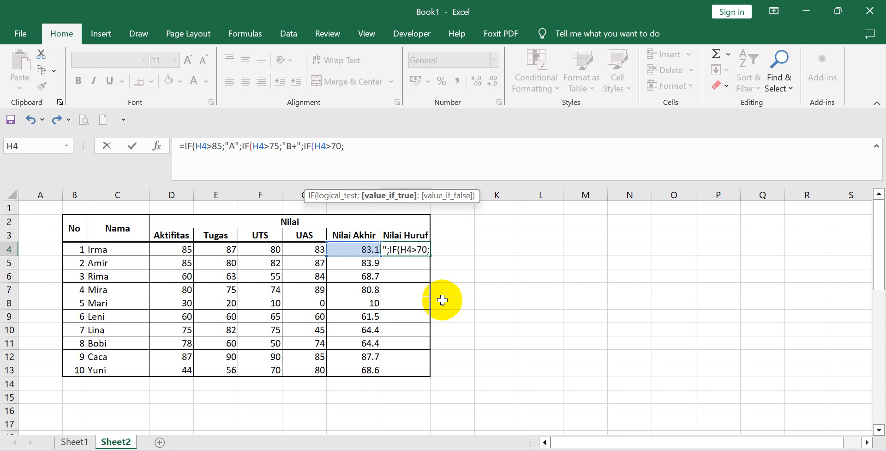
type("\"")
type("B\";")
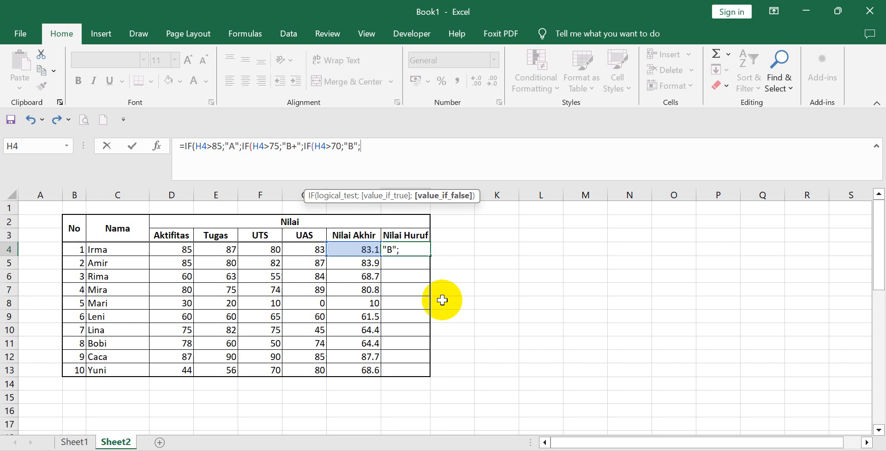
type("I")
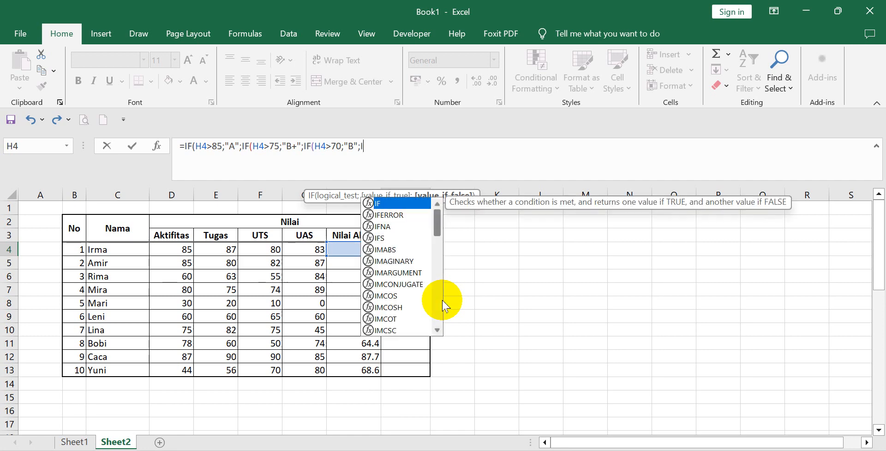
type("F")
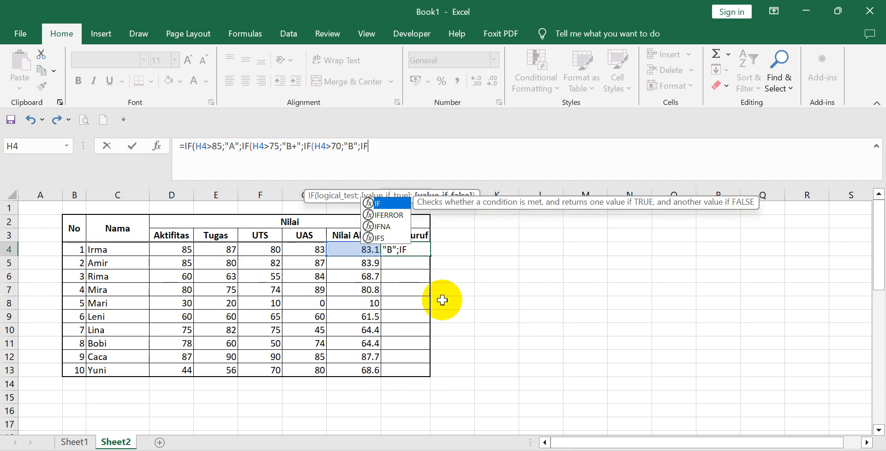
type("(")
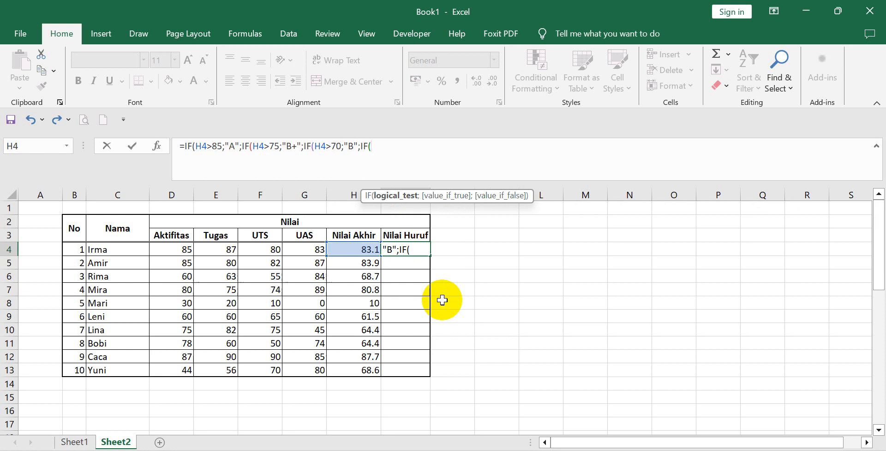
Extend the I4 formula with a fourth nested condition, IF(H4>65;"C+"; for the C+ grade.
left_click(348, 250)
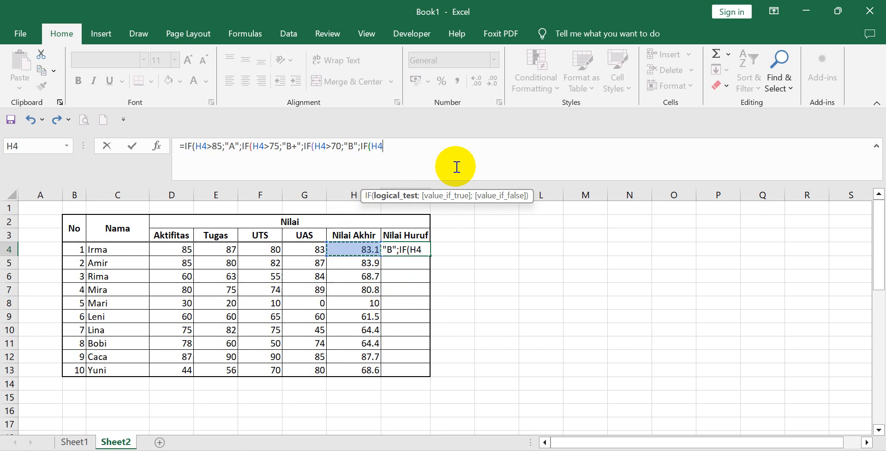
type(">65")
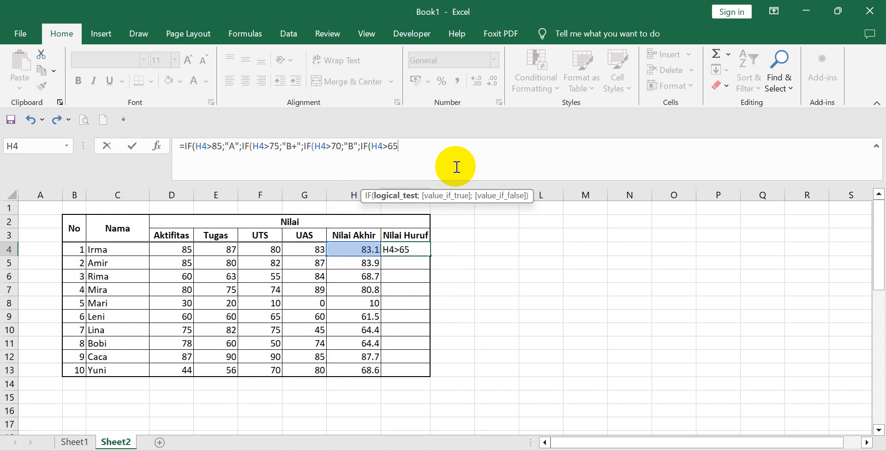
type(";")
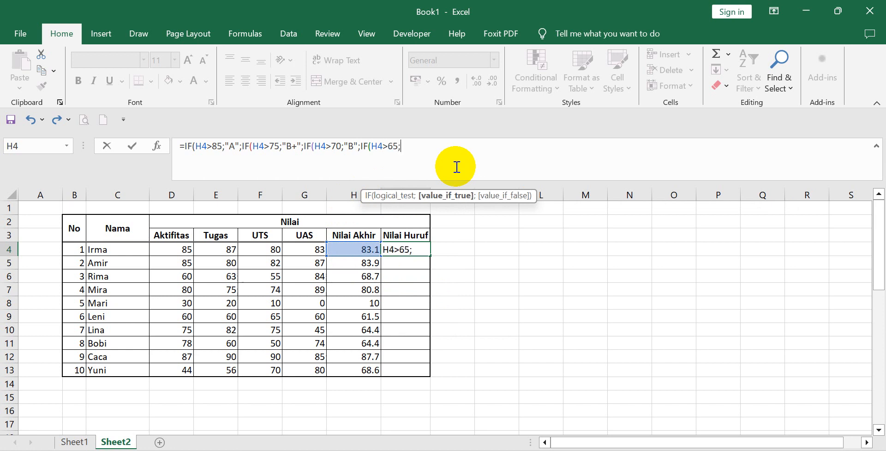
type("\"C+\";")
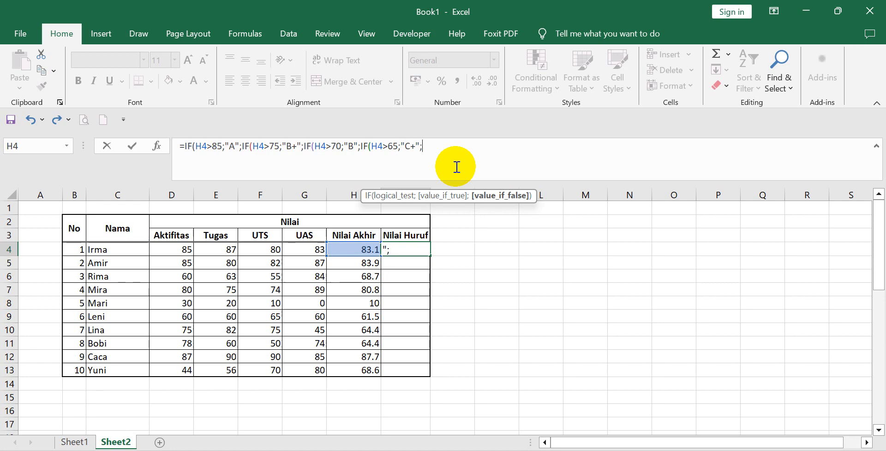
type("I")
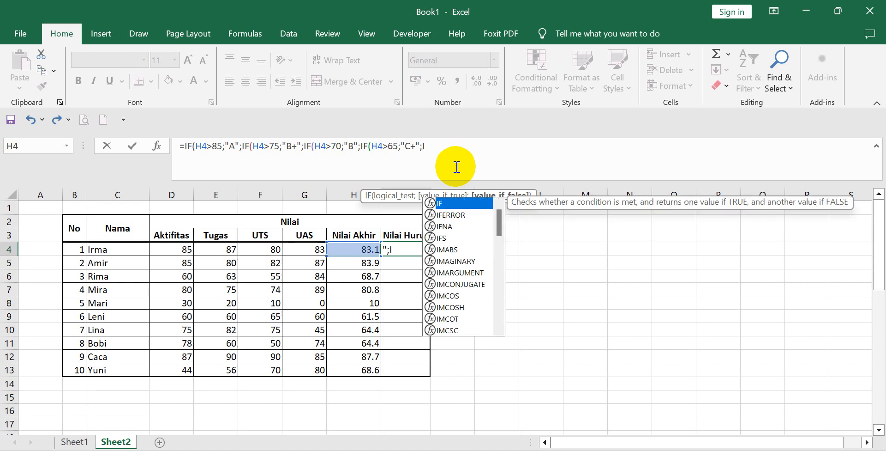
type("F(")
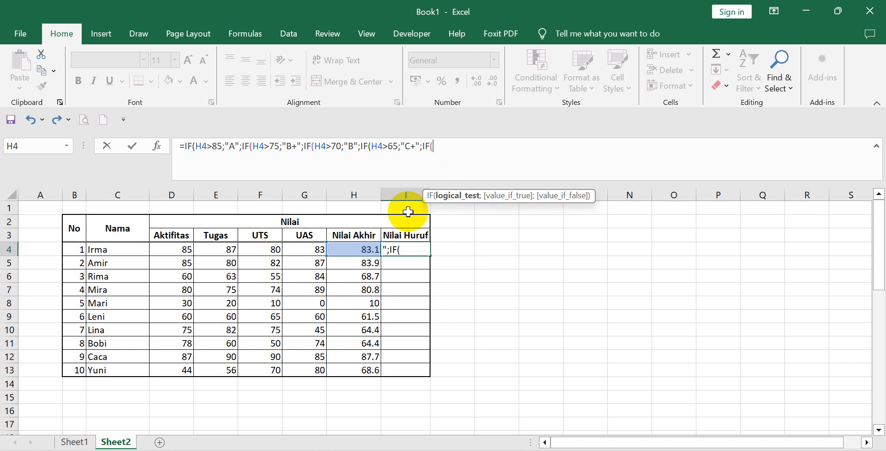
Add a fifth nested condition, IF(H4>60;"C"; to the I4 formula for the C grade.
left_click(370, 249)
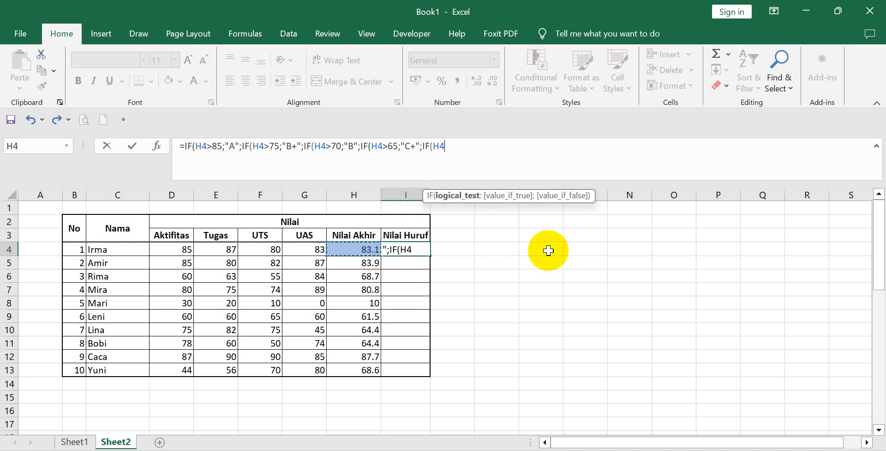
type(">60;")
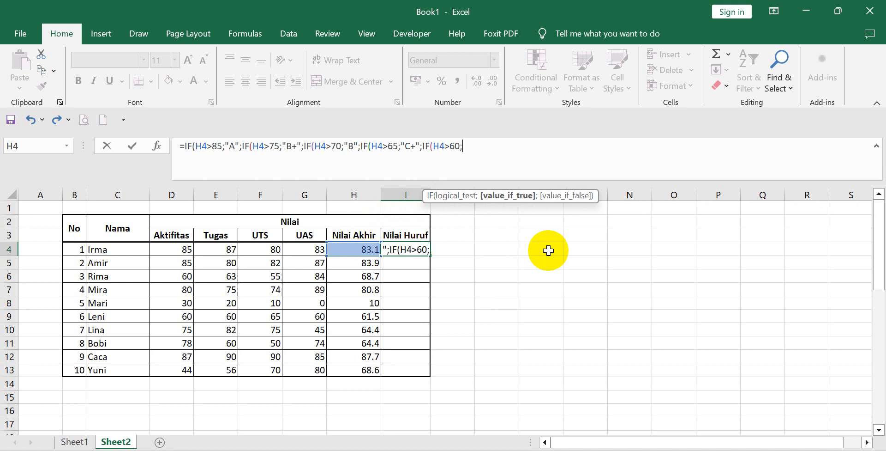
type("\"C\";")
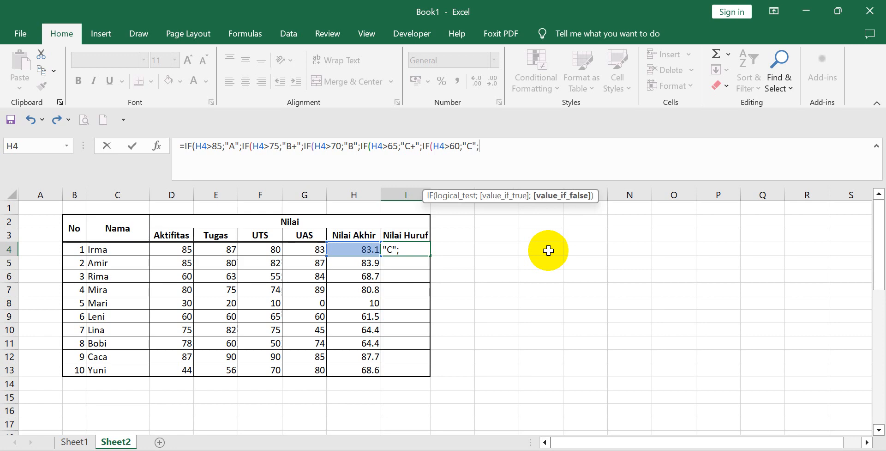
type("IF")
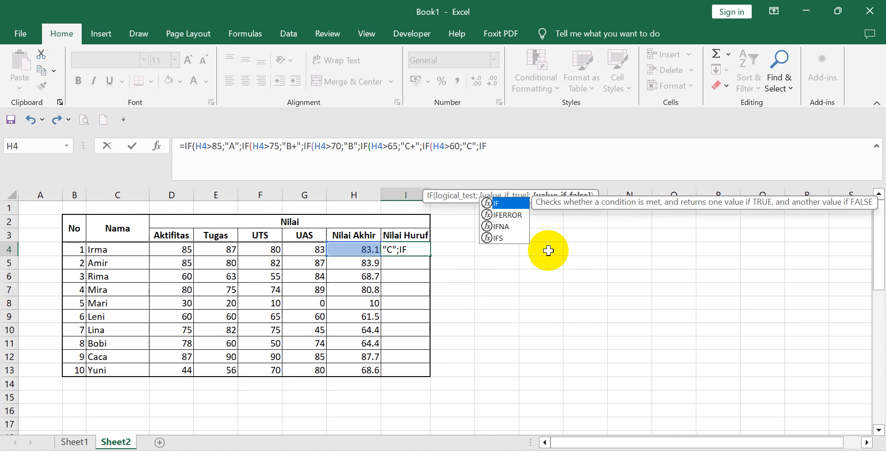
Add a sixth nested condition, IF(H4>50;"D"; to the I4 formula for the D grade.
left_click(356, 248)
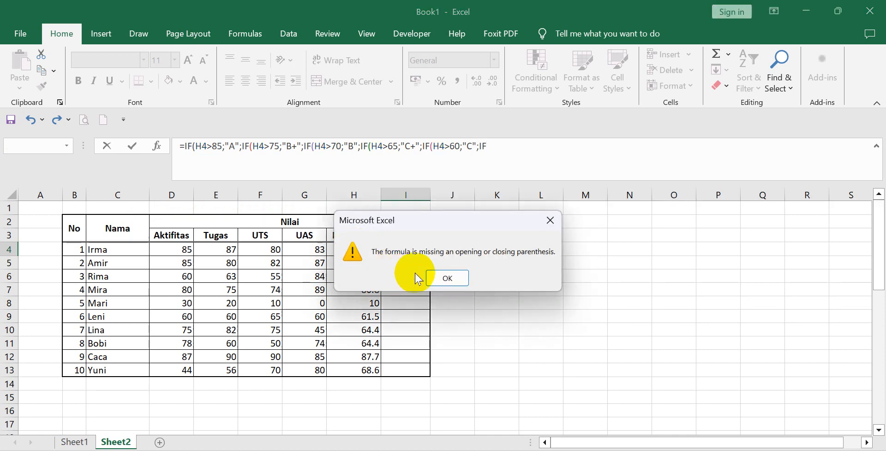
left_click(448, 278)
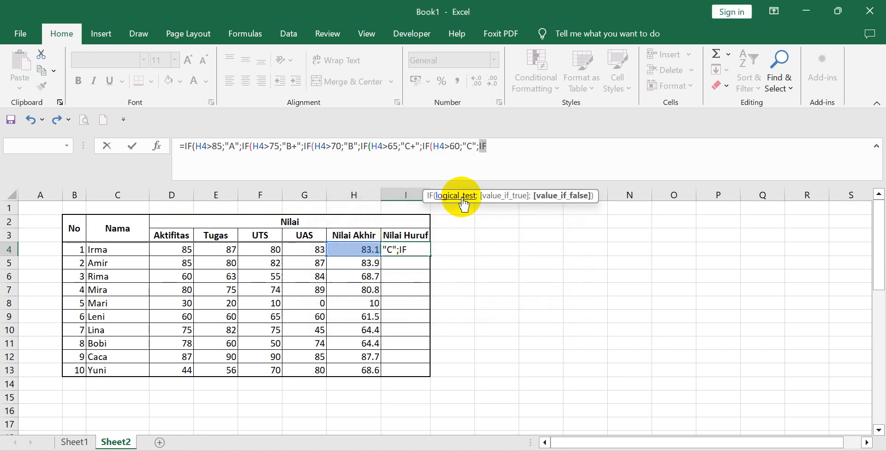
left_click(504, 145)
type("(")
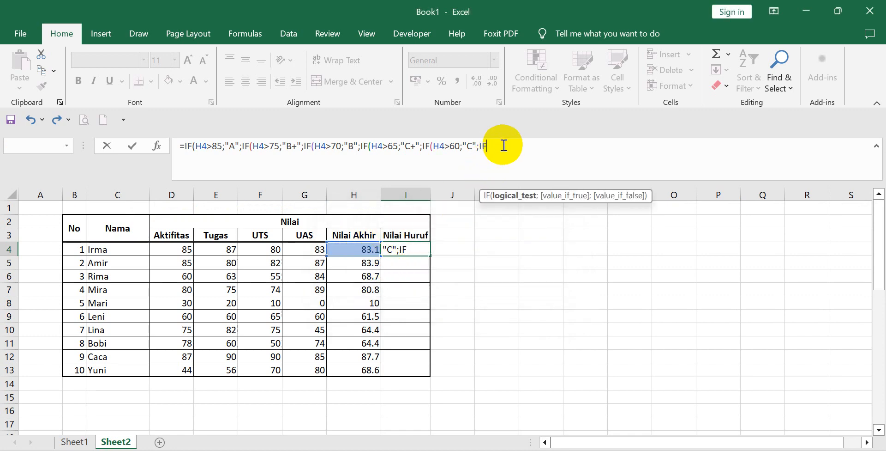
left_click(357, 247)
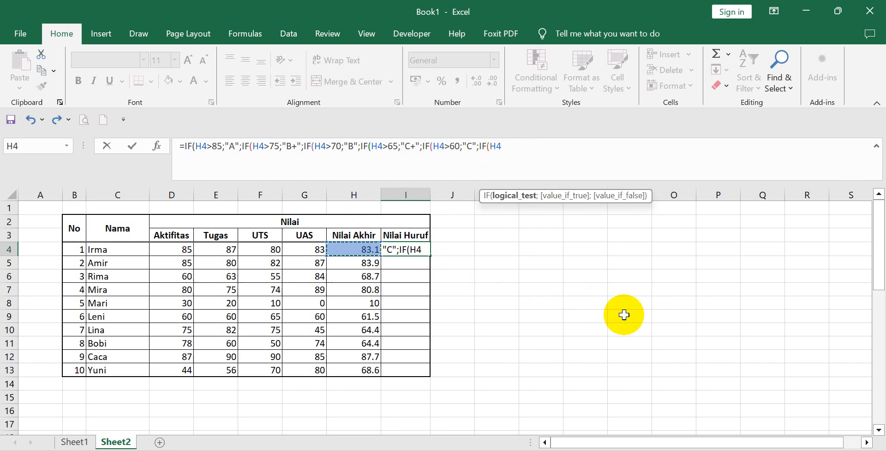
type(">50")
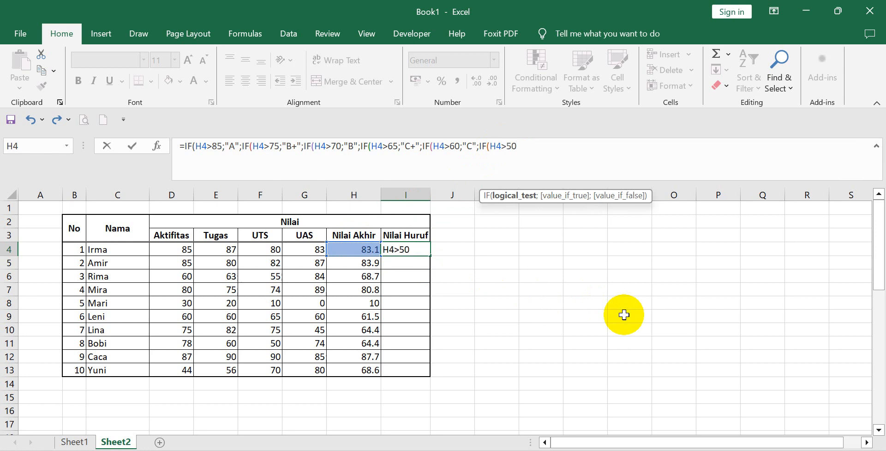
type(";")
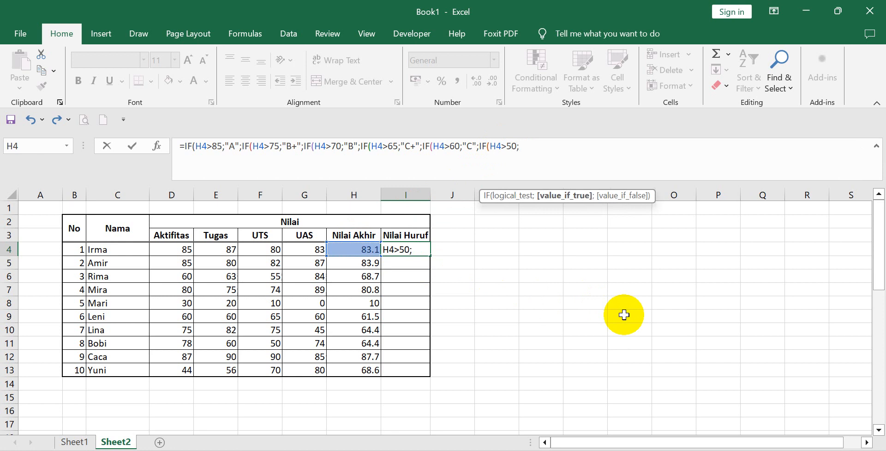
type("\"D\"")
Finish the I4 formula with "E" as the fallback grade, close all six IF functions, and commit it.
type(";")
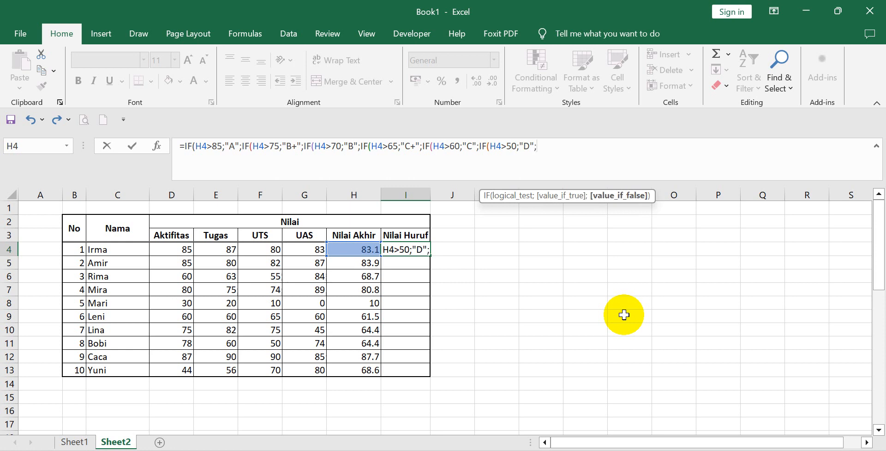
type("\"EE\"")
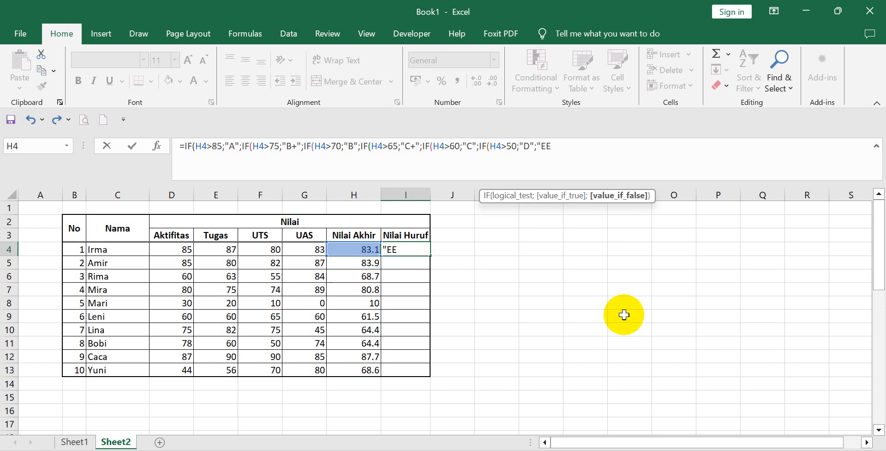
key("BackSpace")
type("\")")
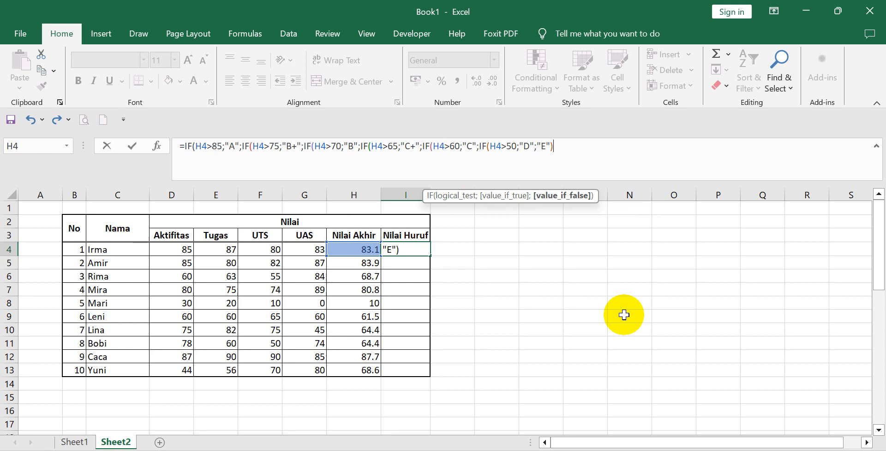
type("))")
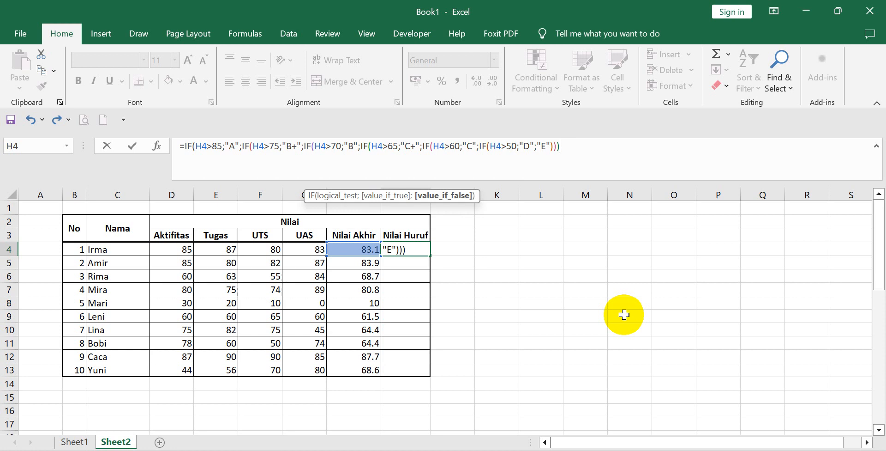
type("))")
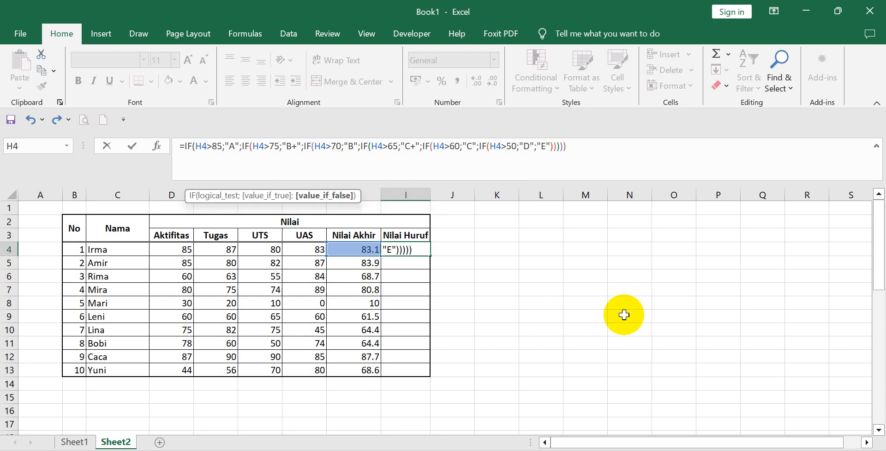
type(")")
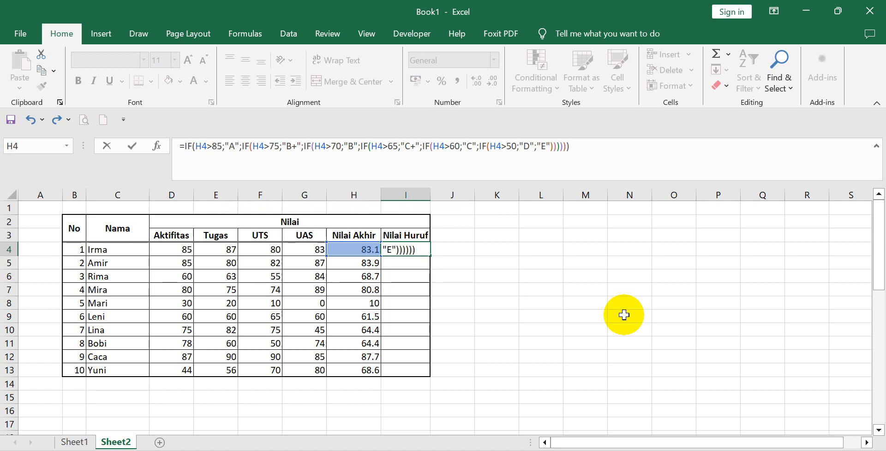
key("Return")
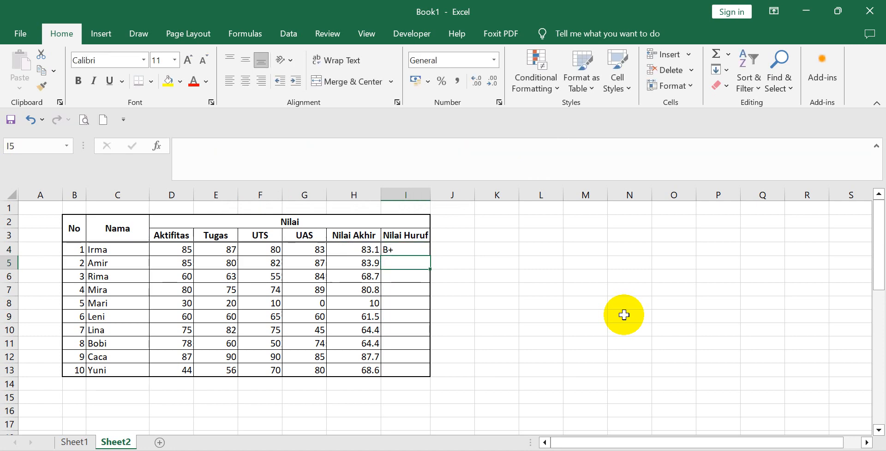
left_click(601, 314)
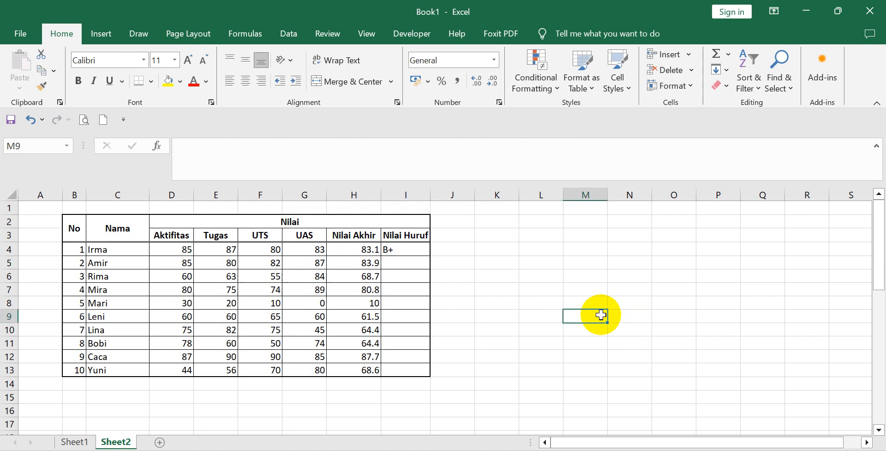
Copy the Nilai Huruf formula from I4 and paste only the formulas into I5:I13 with Paste Special, ending copy mode.
left_click(406, 250)
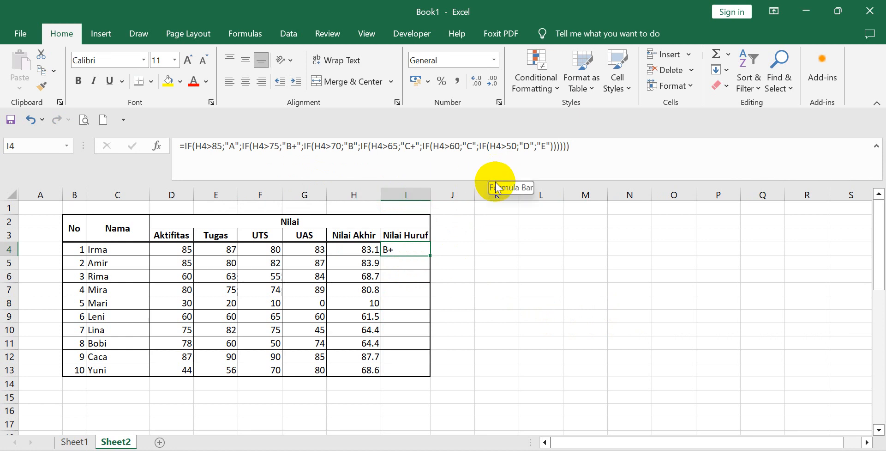
left_click(490, 245)
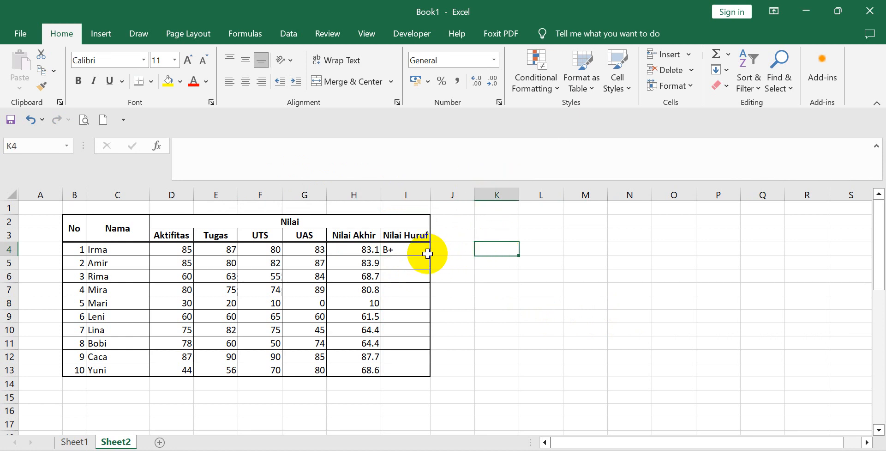
left_click(399, 251)
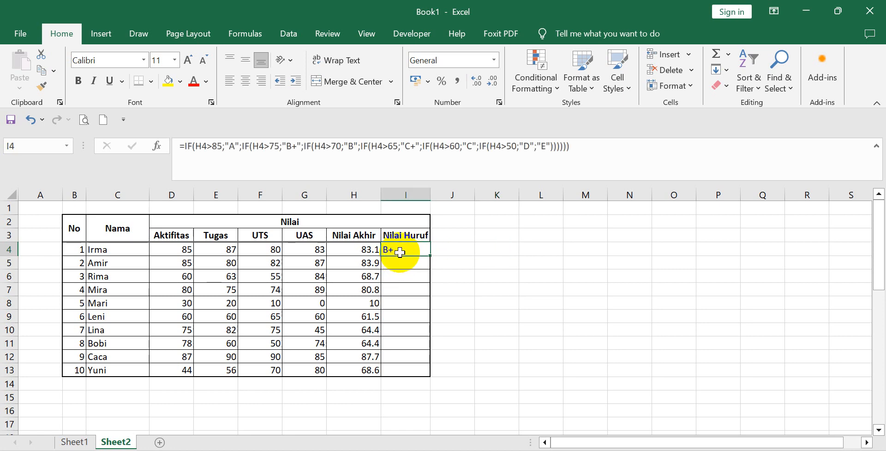
right_click(408, 248)
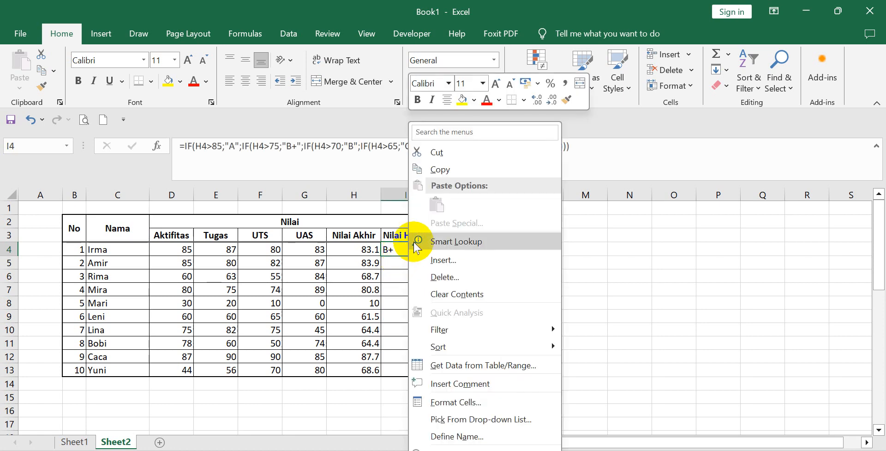
left_click(440, 169)
left_click_drag(415, 266, 410, 367)
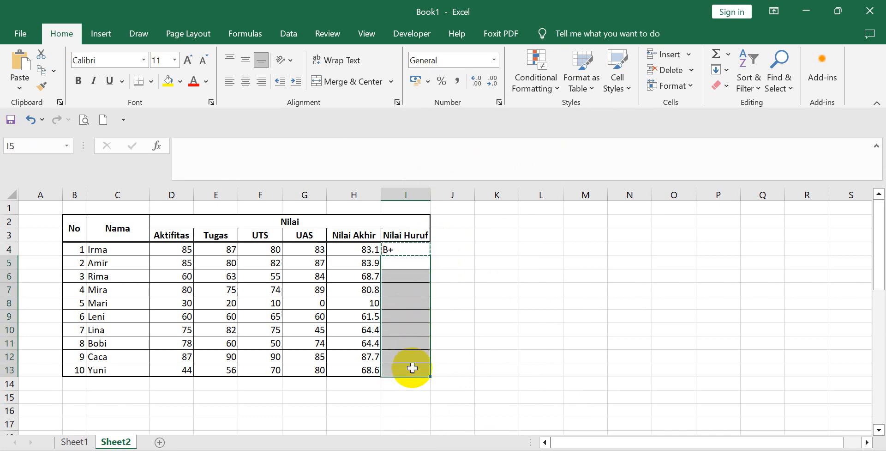
right_click(401, 261)
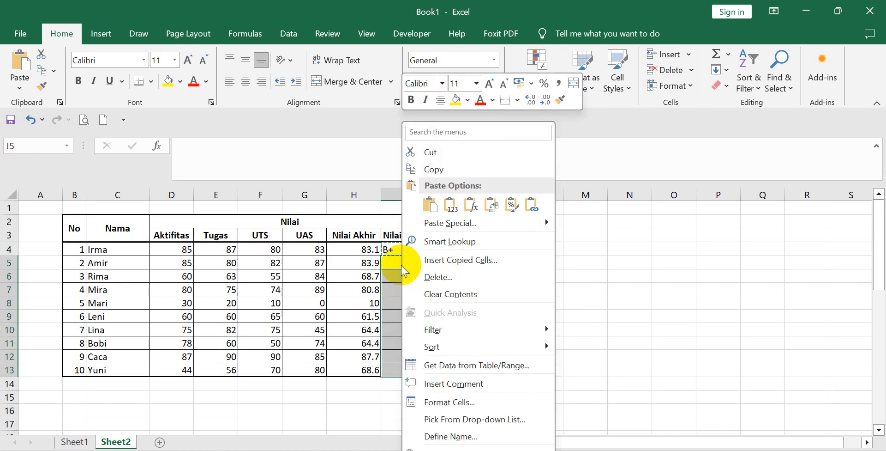
left_click(418, 222)
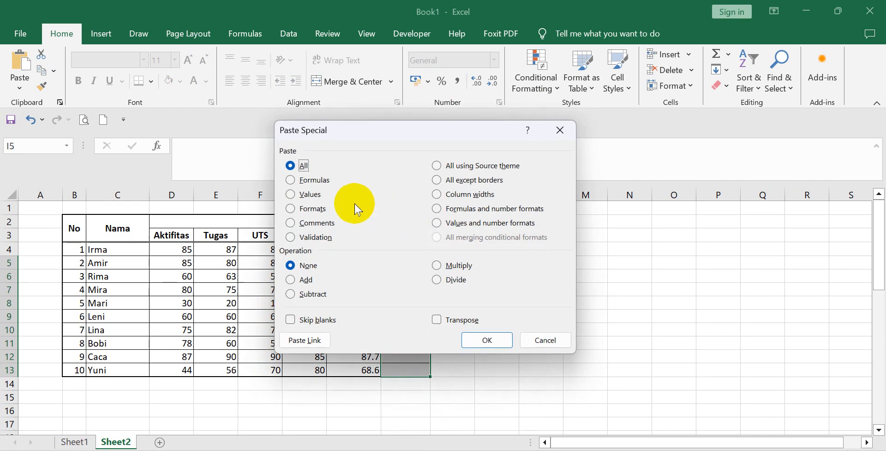
left_click(317, 180)
left_click(498, 339)
left_click(508, 345)
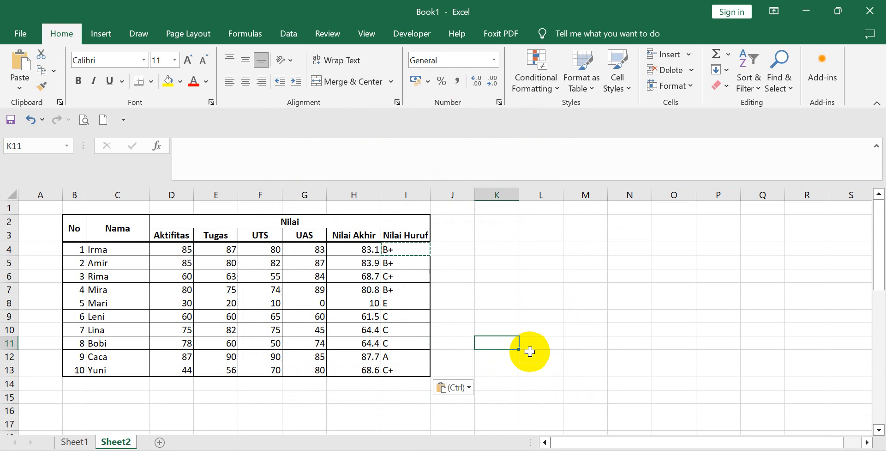
key("Escape")
left_click(605, 422)
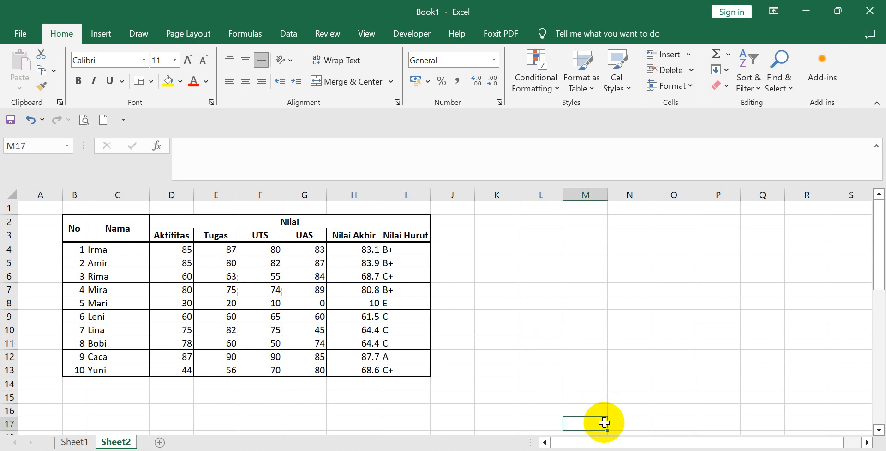
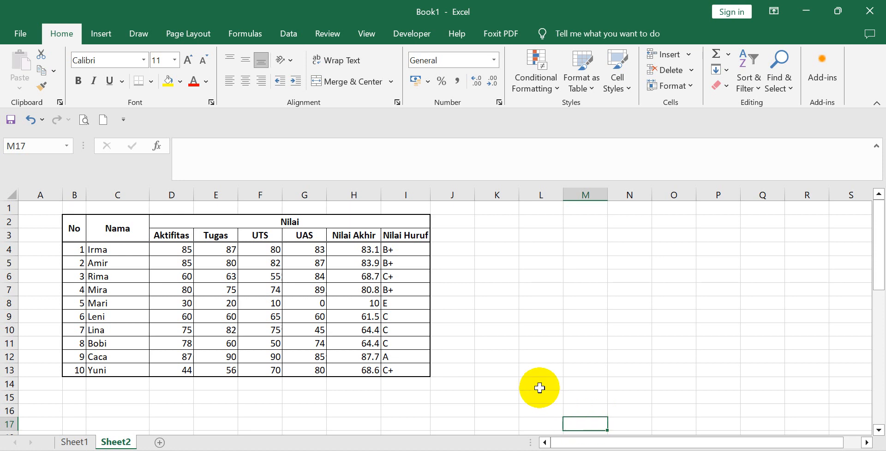
Label cell C14, below the last student name, as Rata-Rata.
scroll(538, 390, "down", 1)
scroll(326, 372, "up", 1)
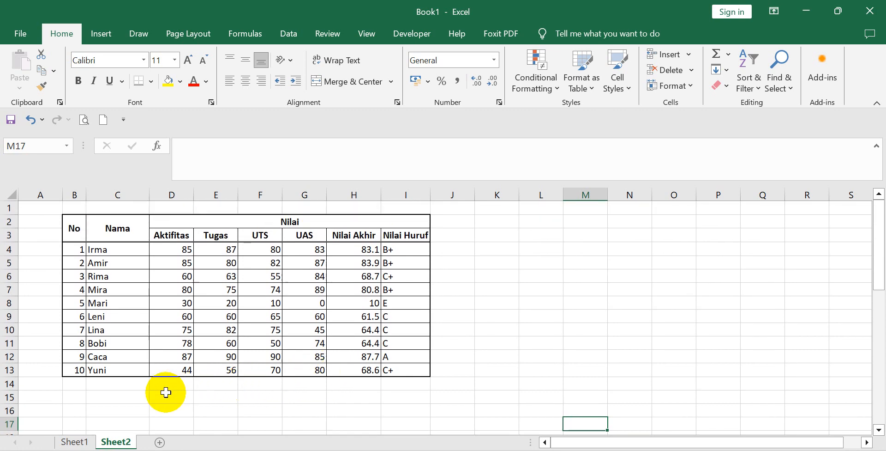
left_click(116, 387)
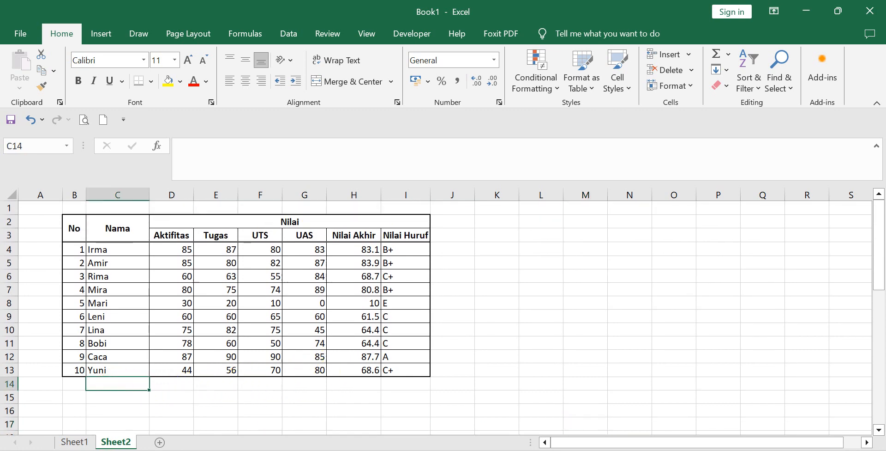
type("Rata")
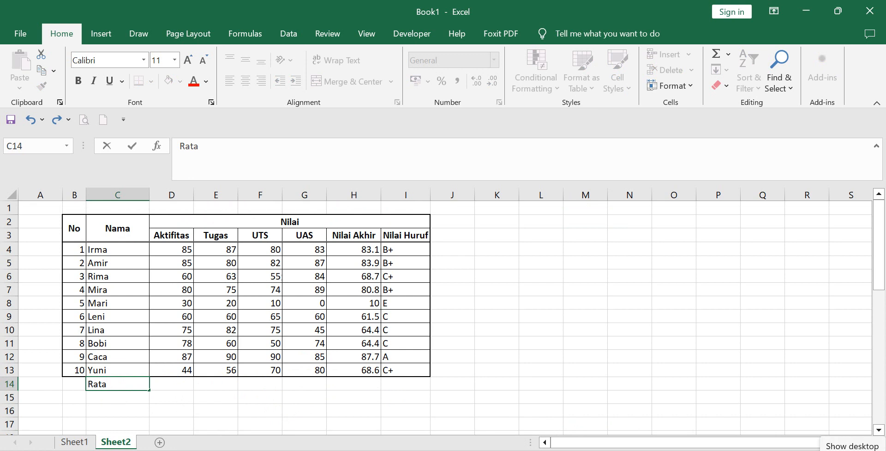
type("-Rata")
left_click(491, 387)
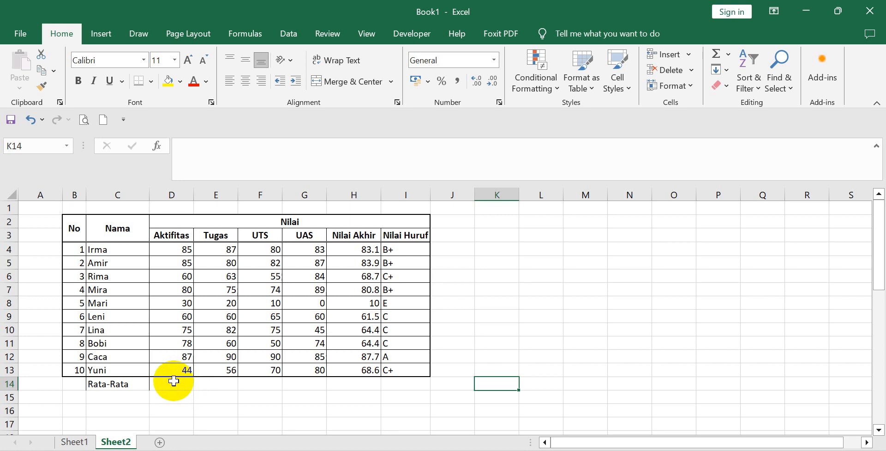
Insert a SUM of the Aktifitas scores D4:D13 into D14.
left_click(173, 380)
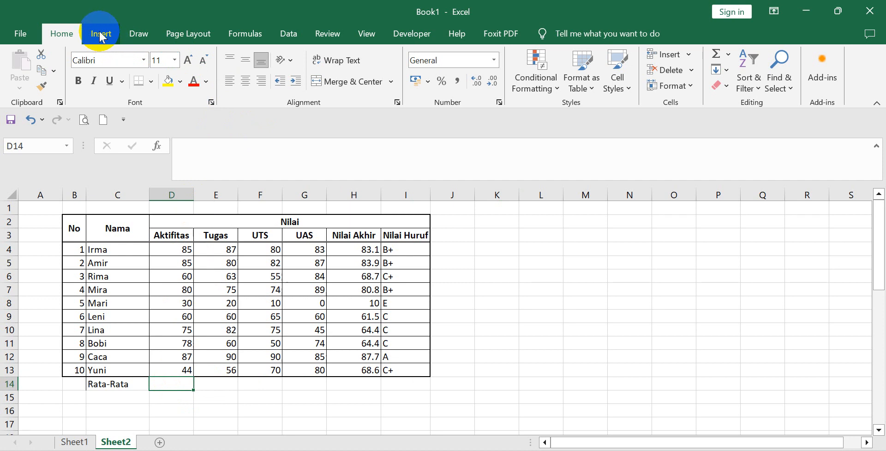
left_click(730, 55)
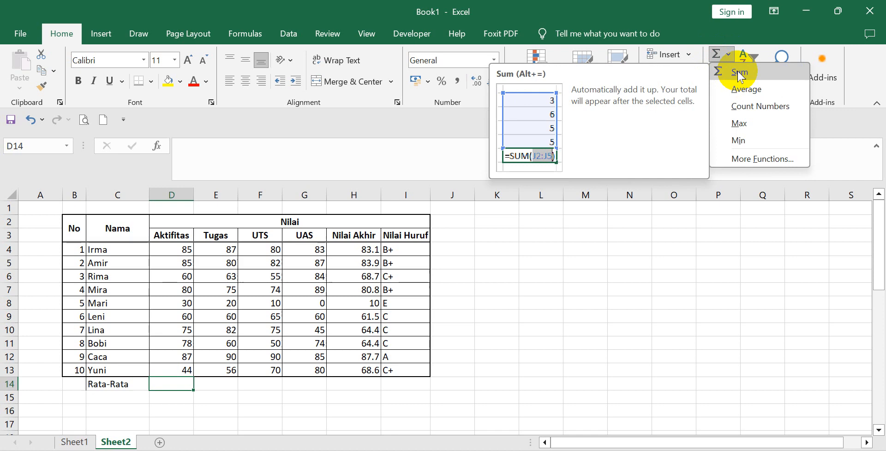
left_click(740, 73)
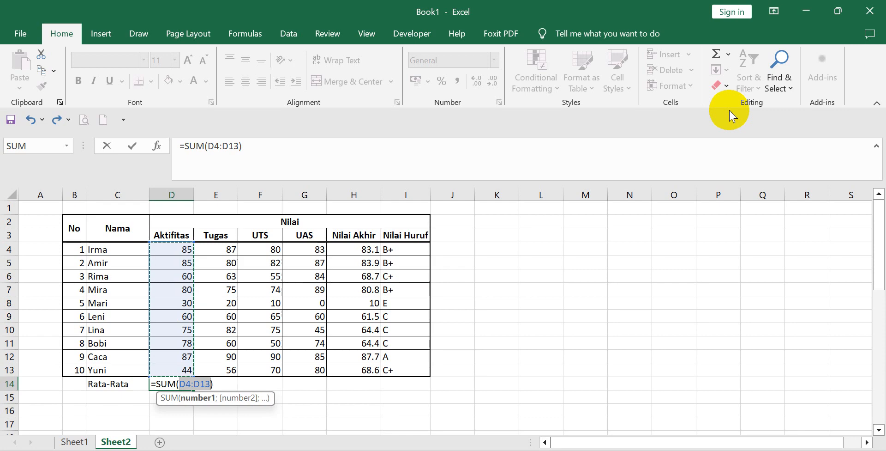
key("Return")
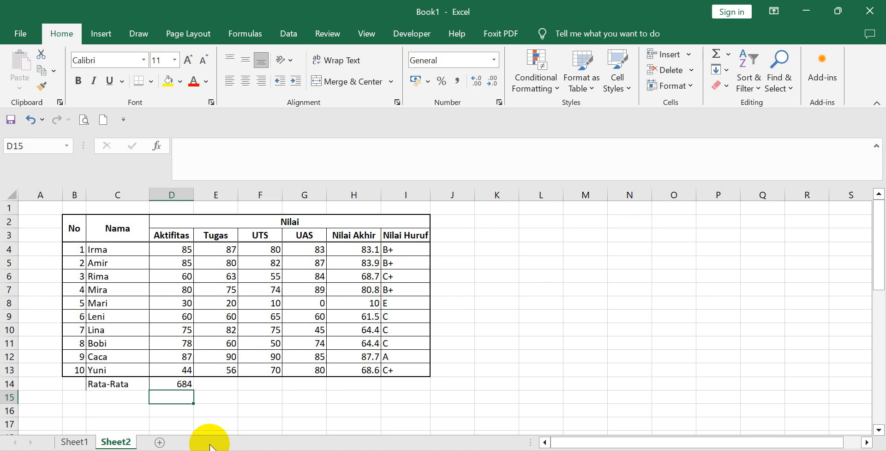
Replace the sum in D14 with an AVERAGE of the Aktifitas scores D4:D13.
left_click(178, 384)
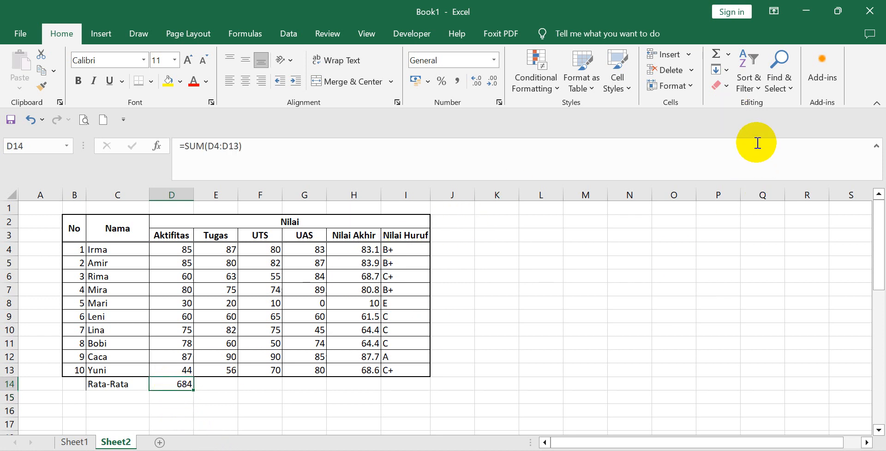
left_click(728, 58)
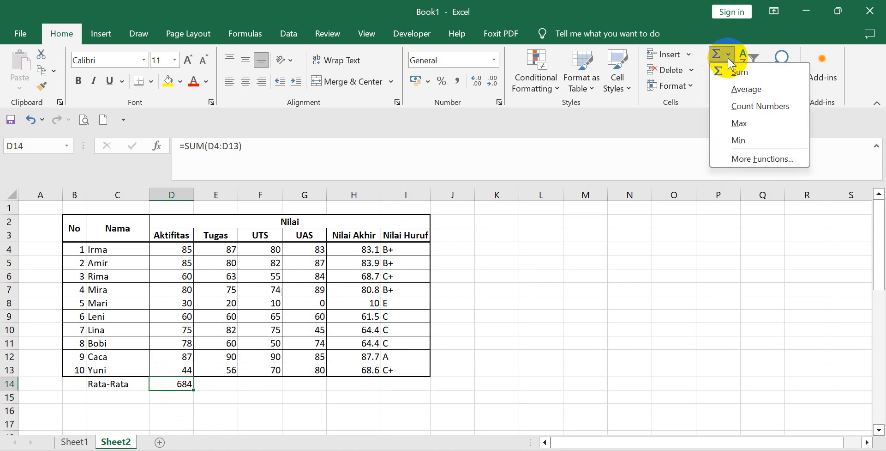
left_click(739, 91)
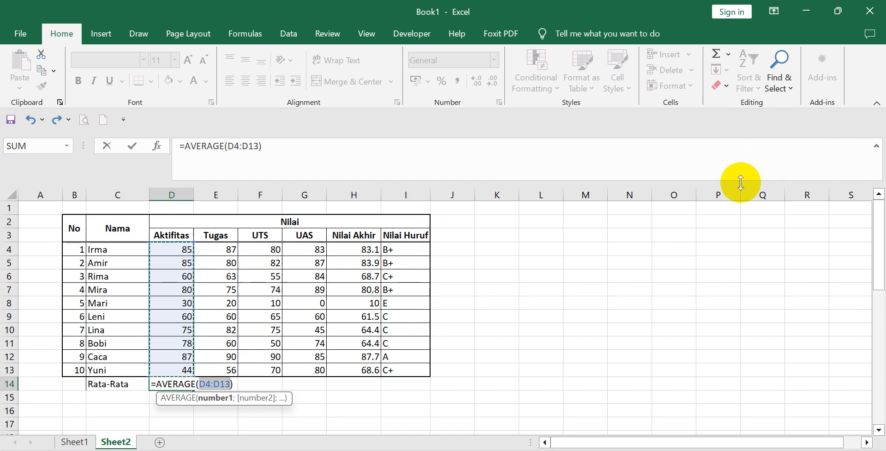
key("Return")
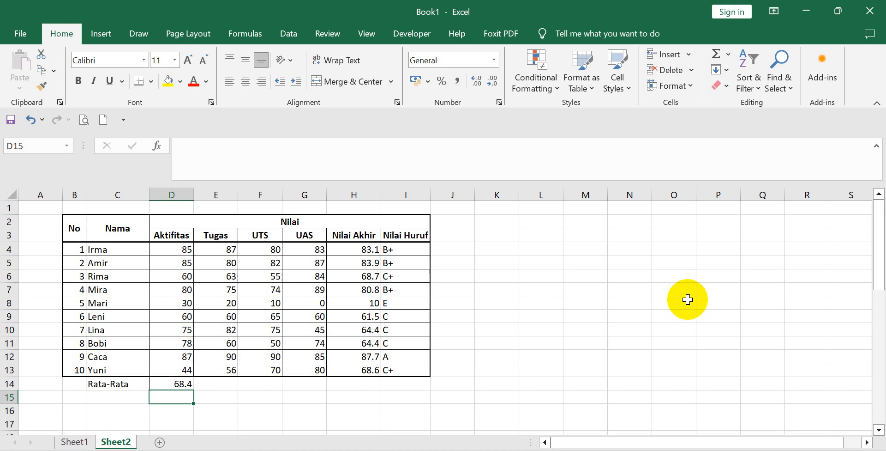
Replace the D14 formula with Count Numbers over the Aktifitas scores D4:D13.
left_click(163, 383)
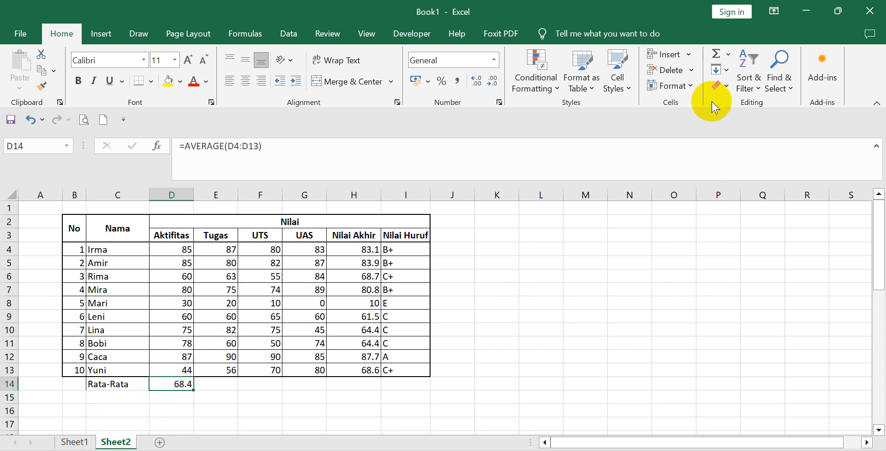
left_click(728, 54)
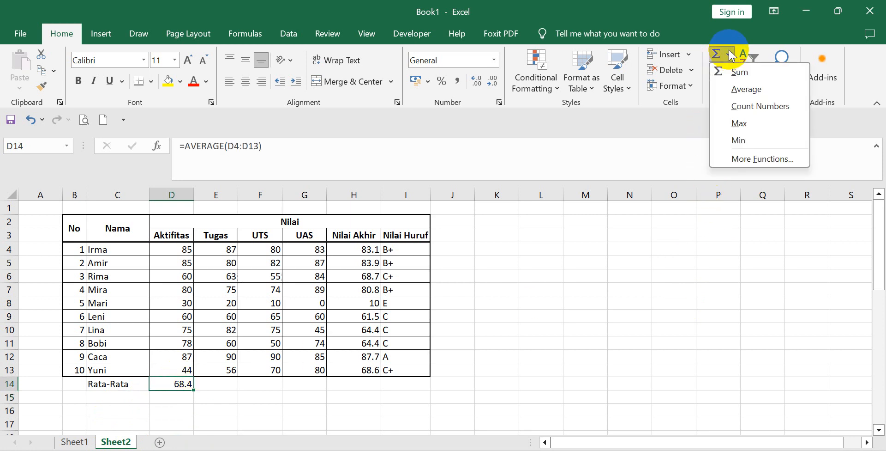
left_click(742, 106)
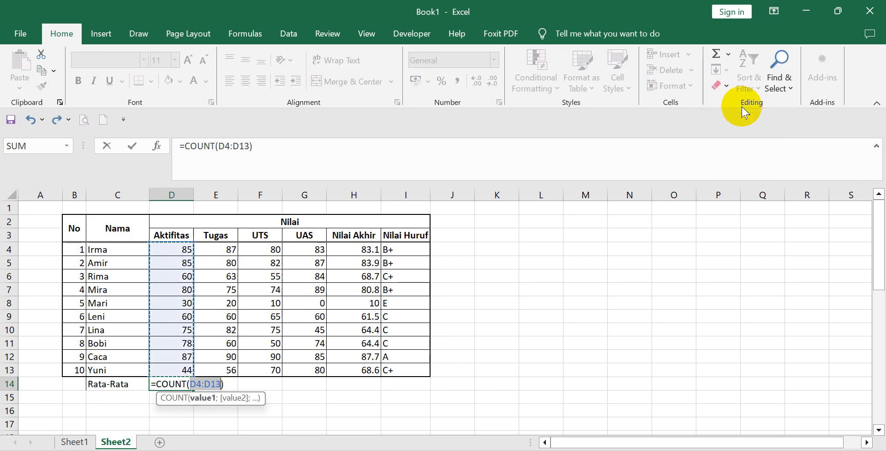
key("Return")
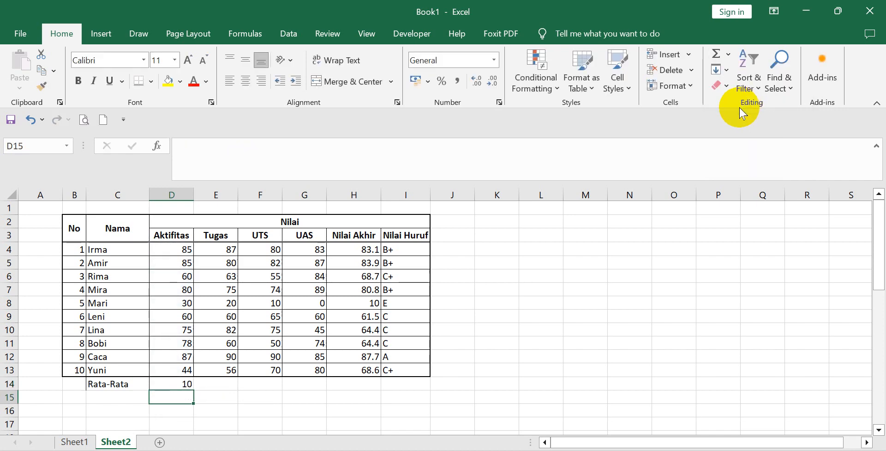
Clear the Aktifitas score in D6 to test the count in D14, and enter 60 in D6 again.
left_click(179, 276)
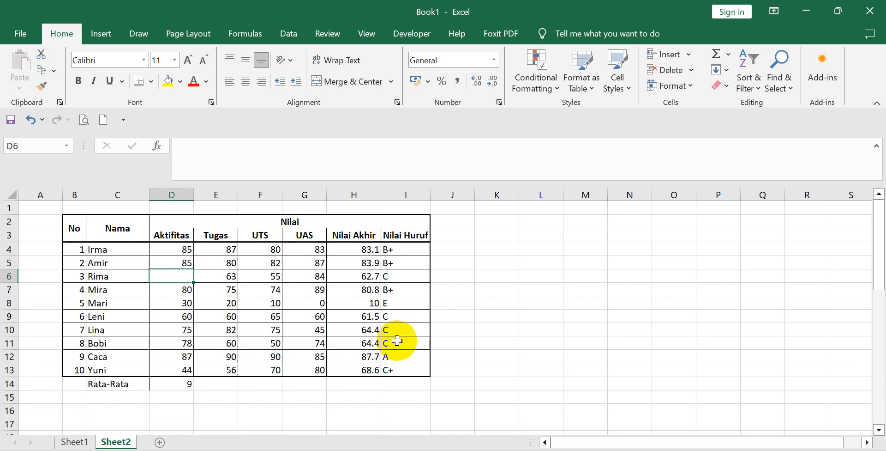
type("60")
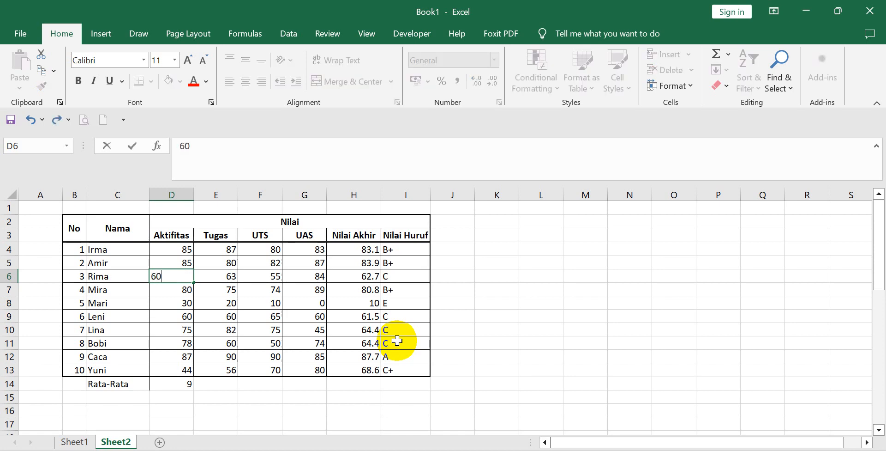
left_click(485, 344)
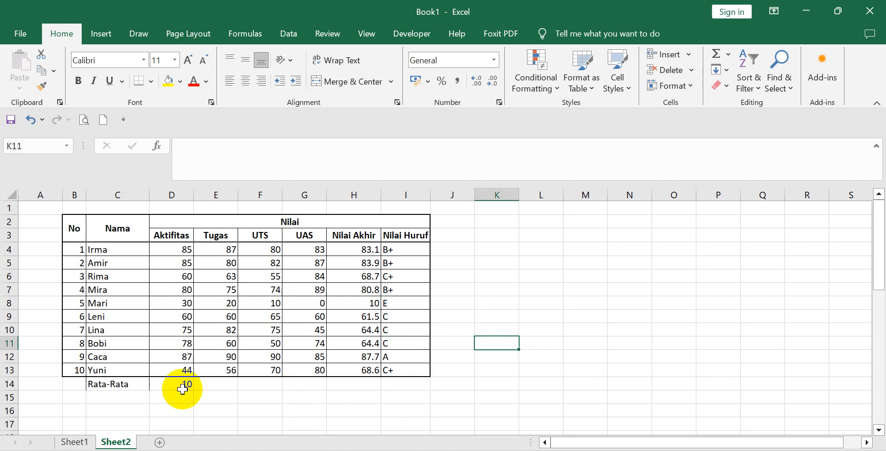
Replace the count in D14 with the MAX of the Aktifitas scores D4:D13.
left_click(182, 386)
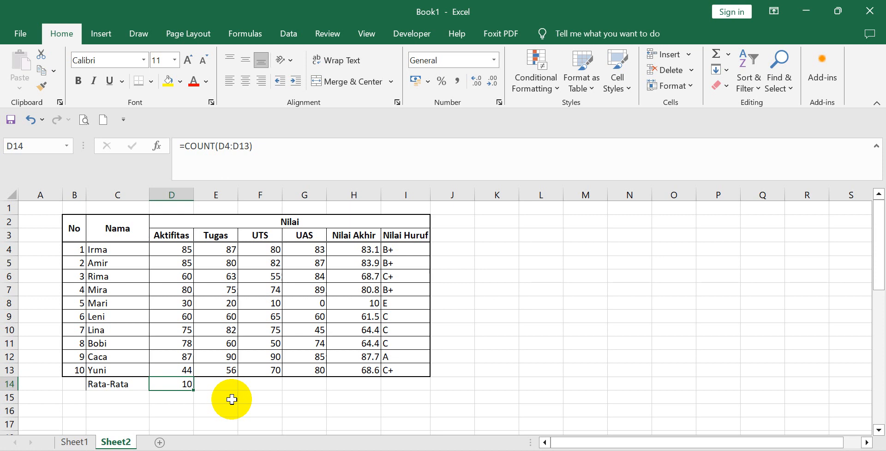
left_click(730, 54)
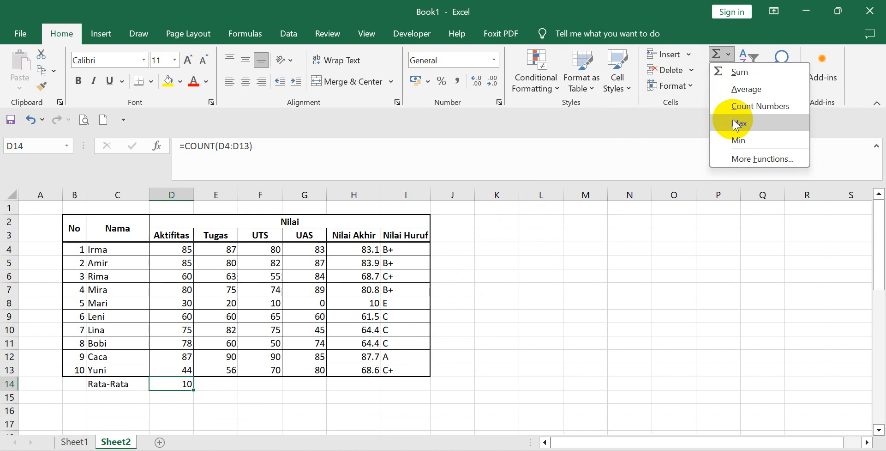
left_click(738, 123)
key("Return")
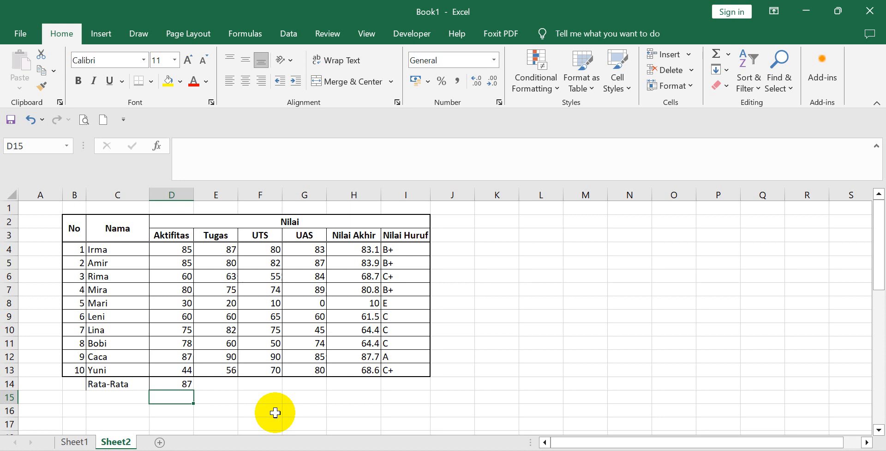
Replace the maximum in D14 with the MIN of the Aktifitas scores D4:D13.
left_click(185, 383)
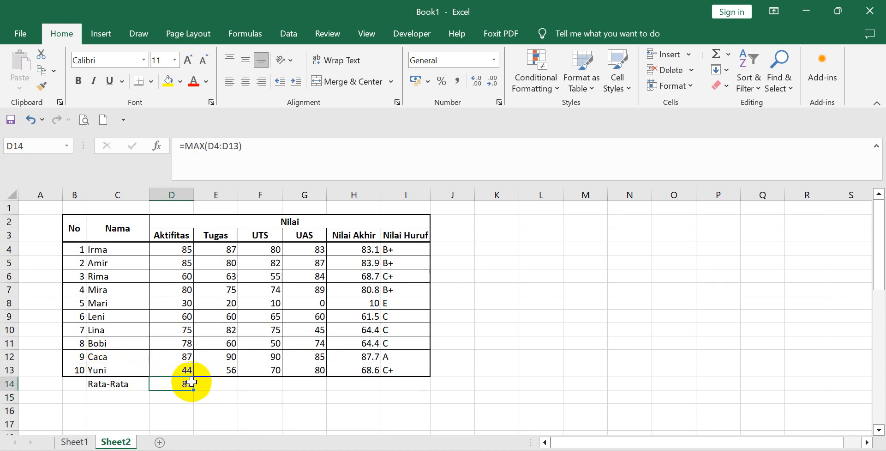
left_click(728, 54)
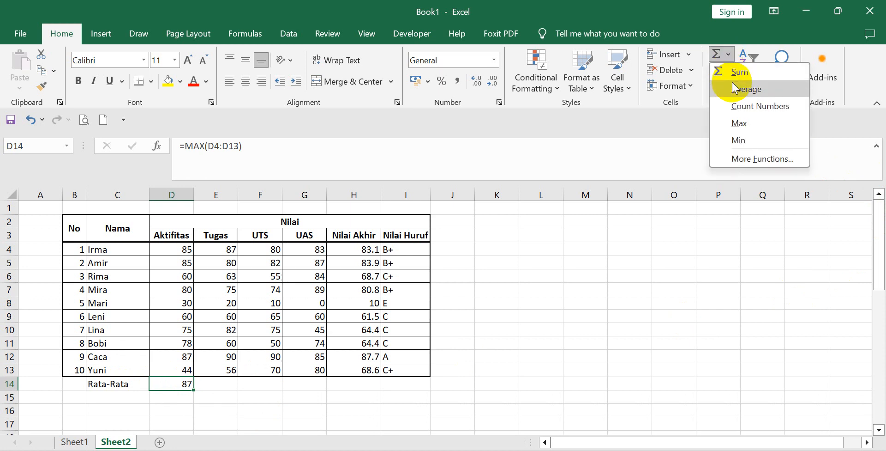
left_click(744, 147)
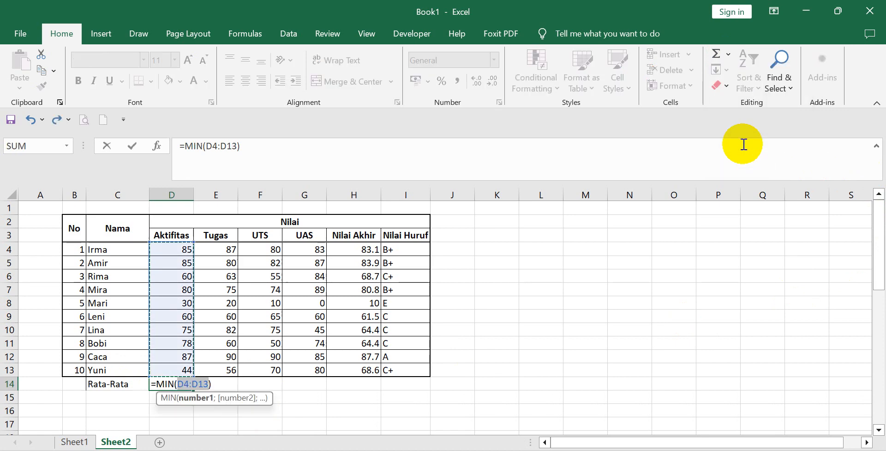
key("Return")
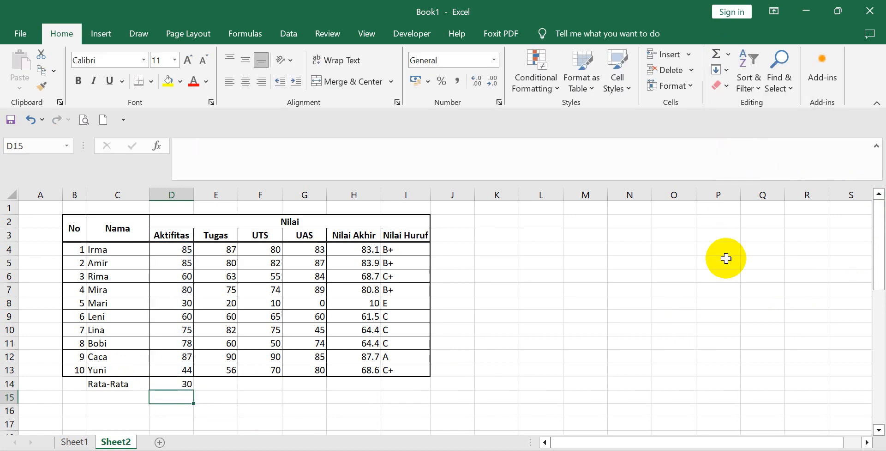
left_click(174, 384)
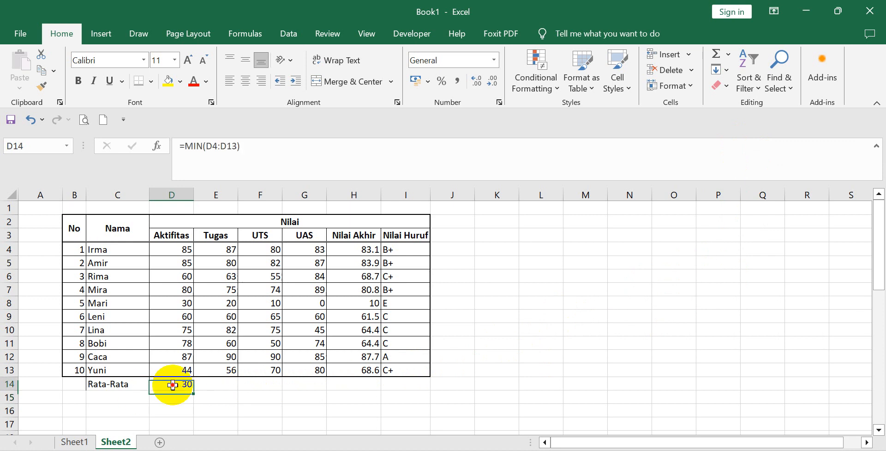
left_click(729, 55)
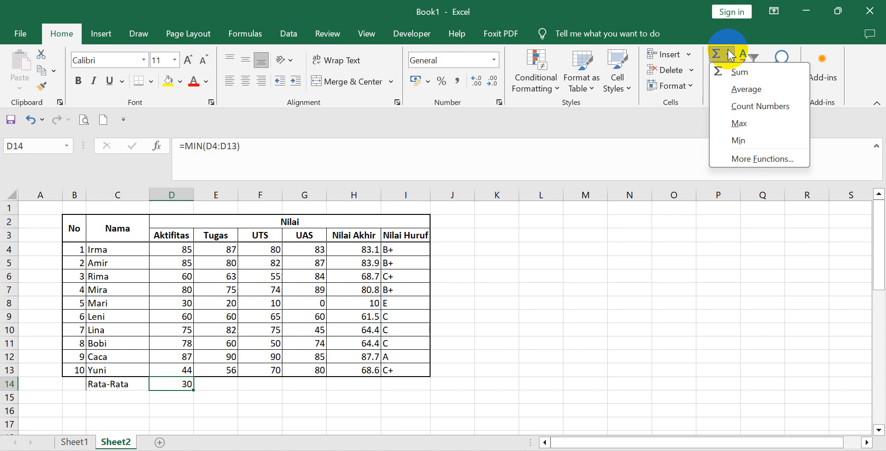
left_click(531, 285)
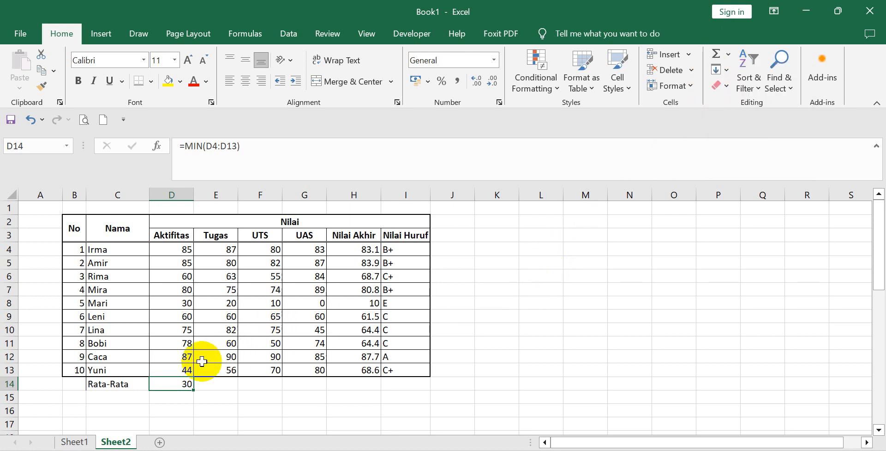
left_click(205, 384)
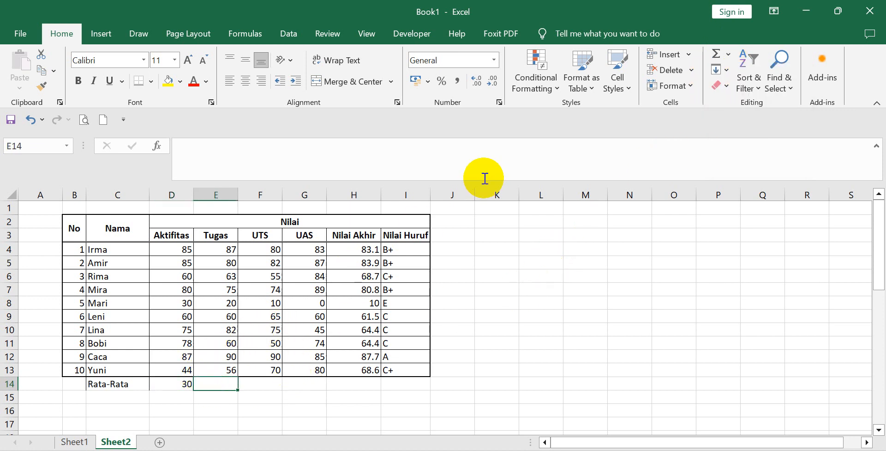
Change the D14 formula from the minimum to =AVERAGE(D4:D13) and commit it.
left_click(172, 383)
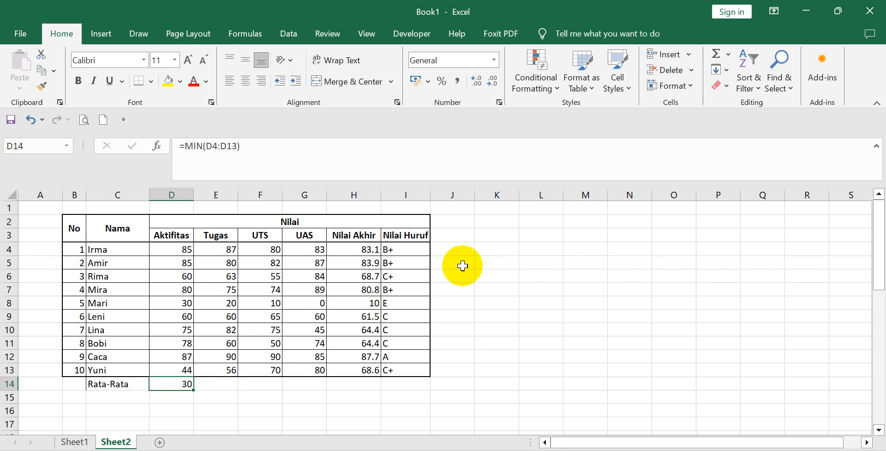
left_click(728, 56)
left_click(732, 89)
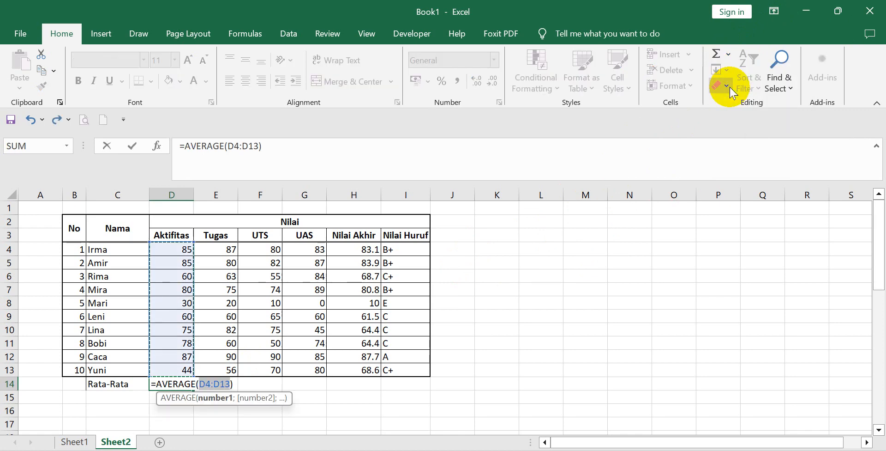
key("Return")
left_click(592, 303)
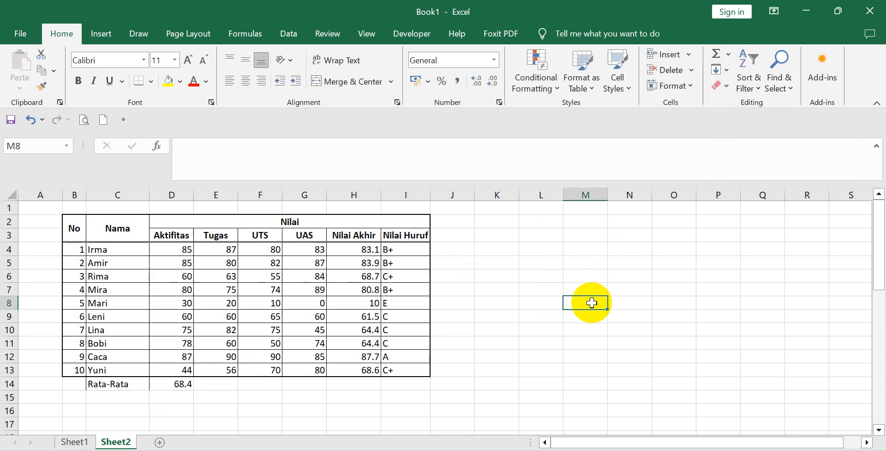
Copy the AVERAGE formula from D14 and paste only the formula into E14:H14 to complete the Rata-Rata row.
left_click(179, 386)
right_click(177, 389)
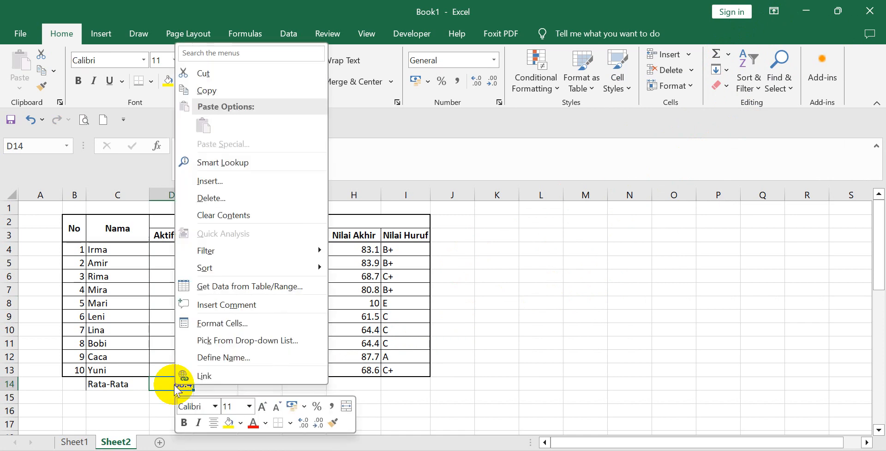
left_click(237, 90)
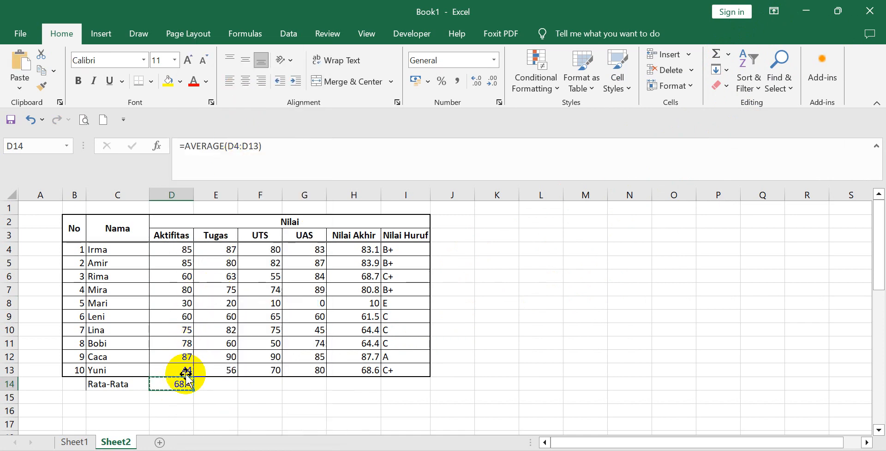
left_click_drag(234, 385, 333, 383)
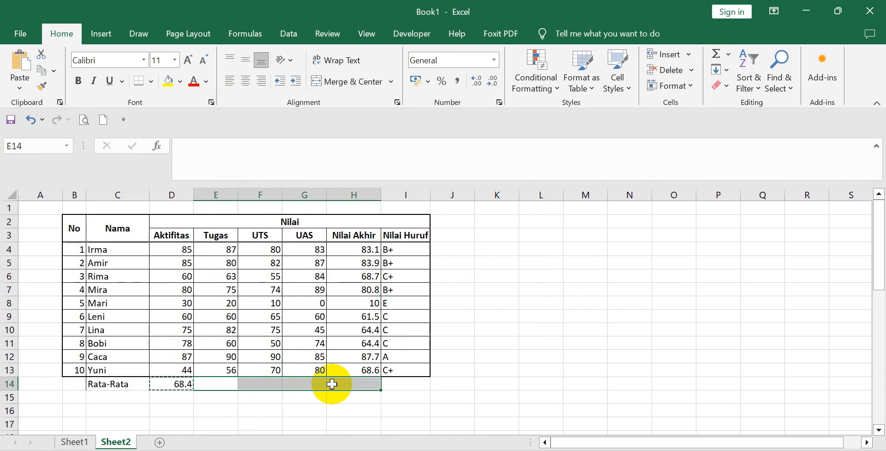
right_click(332, 382)
left_click(383, 143)
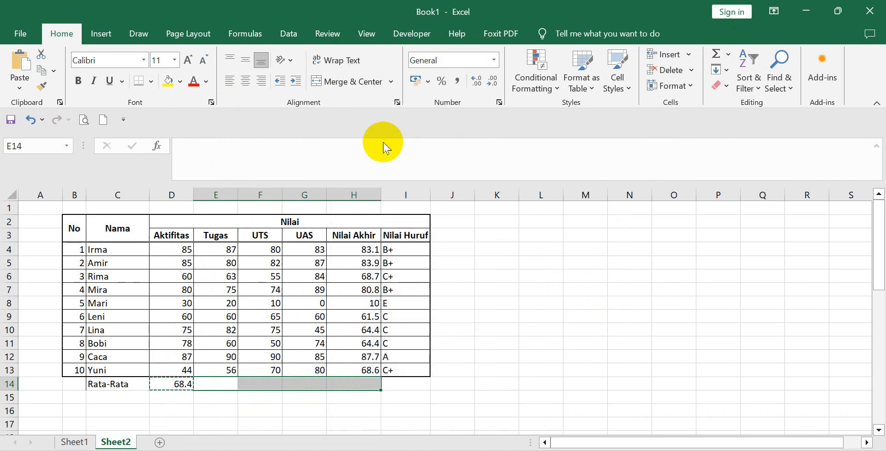
left_click(276, 98)
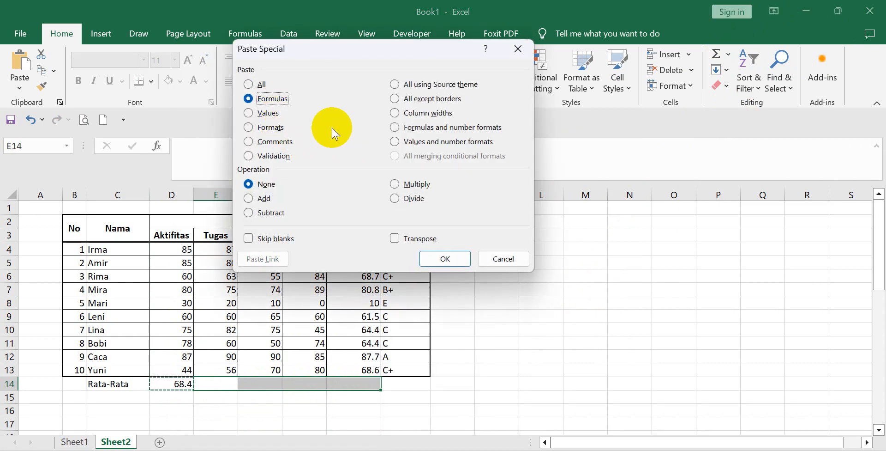
left_click(447, 257)
left_click(494, 301)
left_click(501, 360)
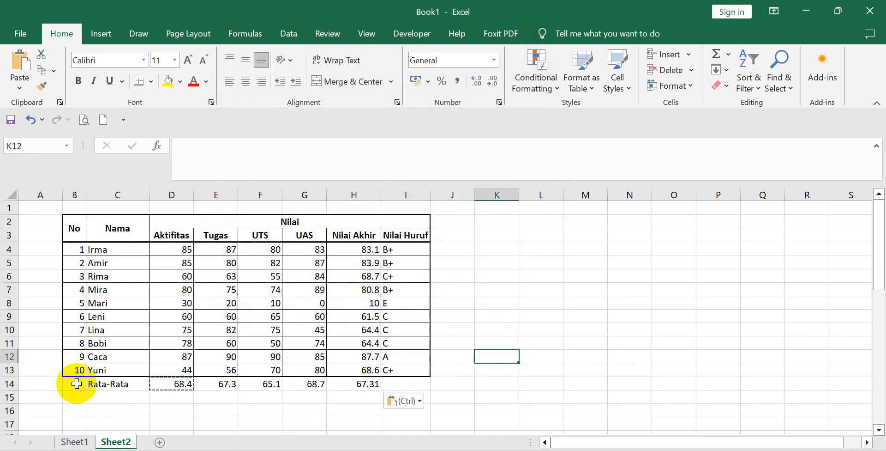
Apply all borders to the Rata-Rata row B14:I14.
left_click_drag(69, 384, 394, 387)
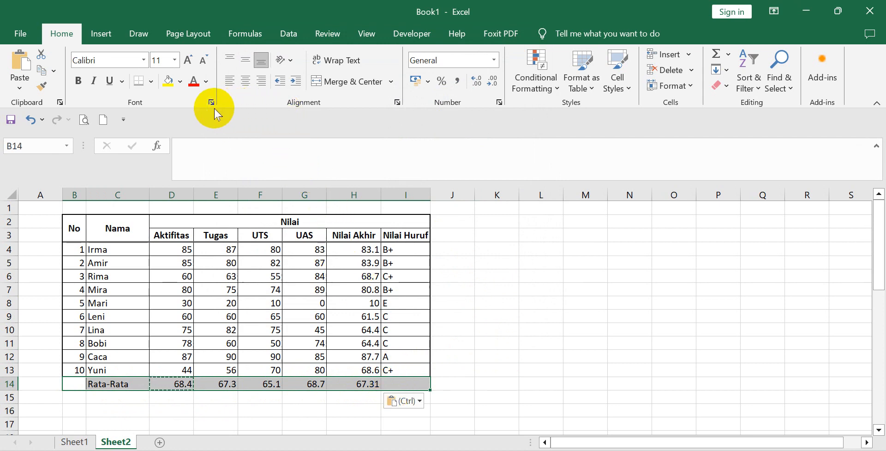
left_click(151, 82)
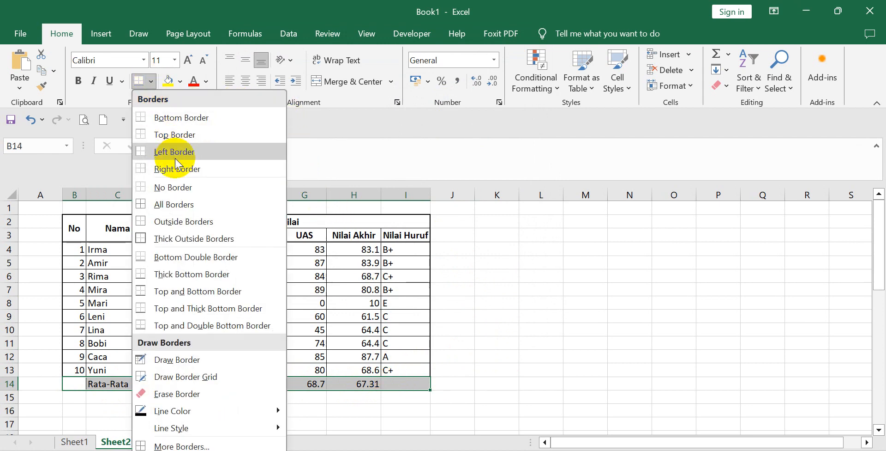
left_click(175, 204)
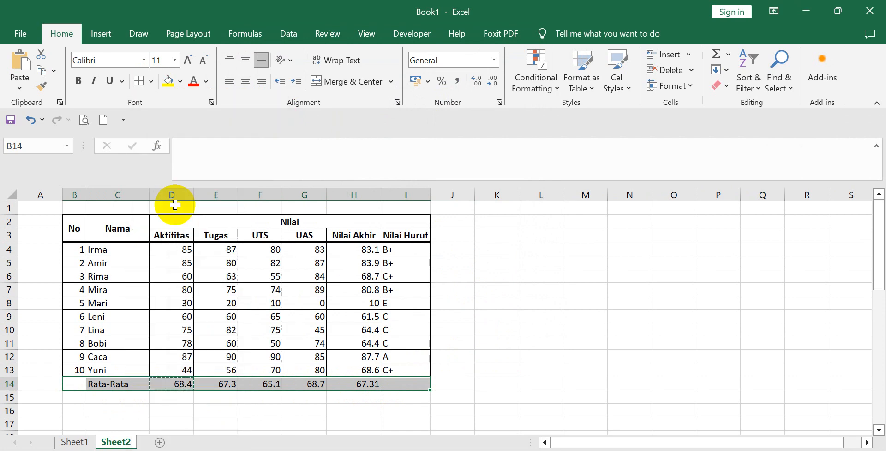
left_click(561, 320)
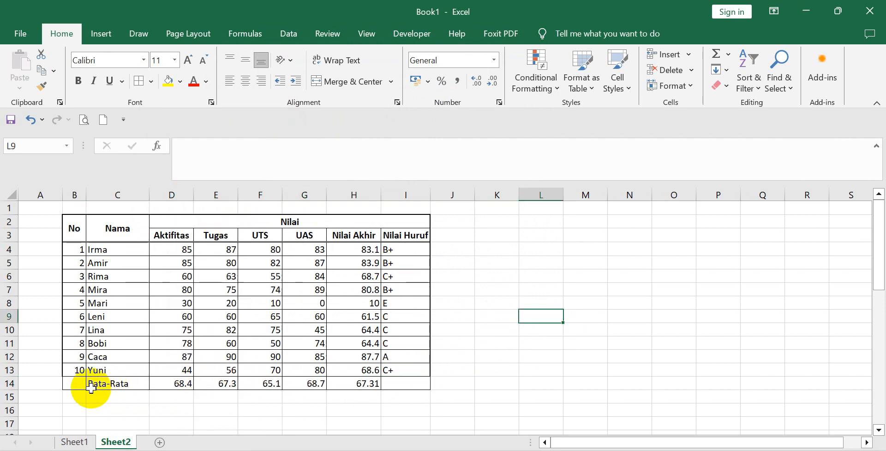
Apply thick outside borders around the whole score table B2:I14.
mouse_move(75, 228)
left_mouse_down()
mouse_move(243, 294)
mouse_move(406, 386)
left_mouse_up()
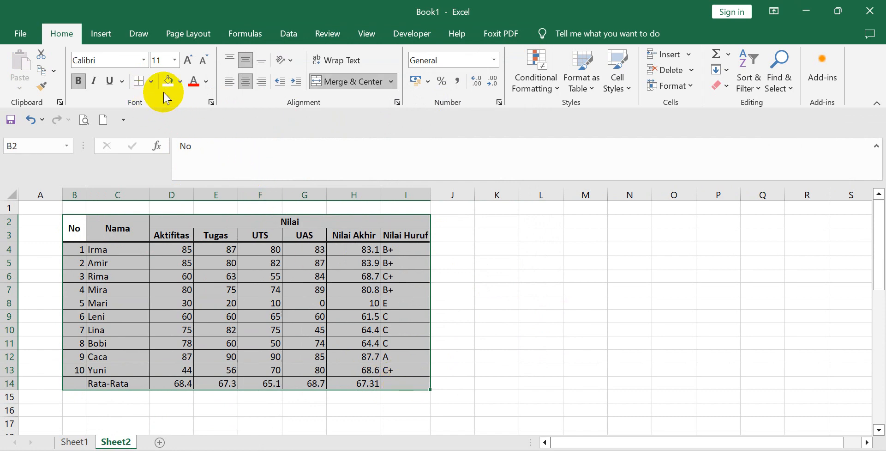
left_click(151, 81)
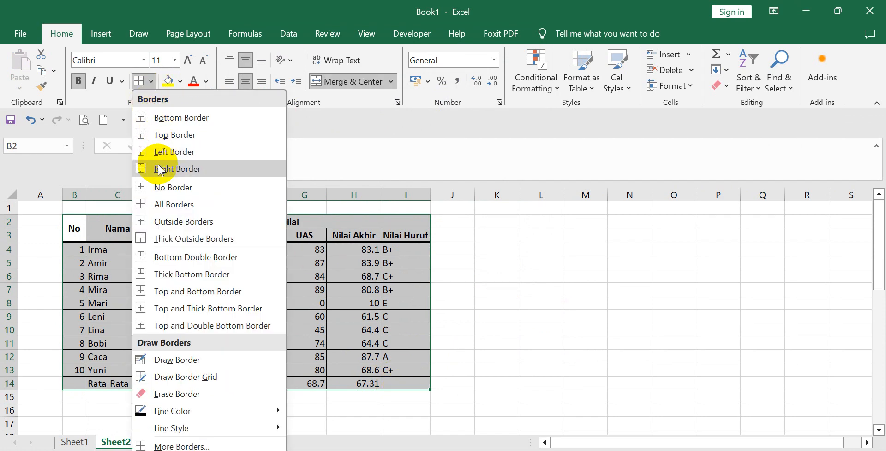
left_click(173, 237)
left_click(539, 289)
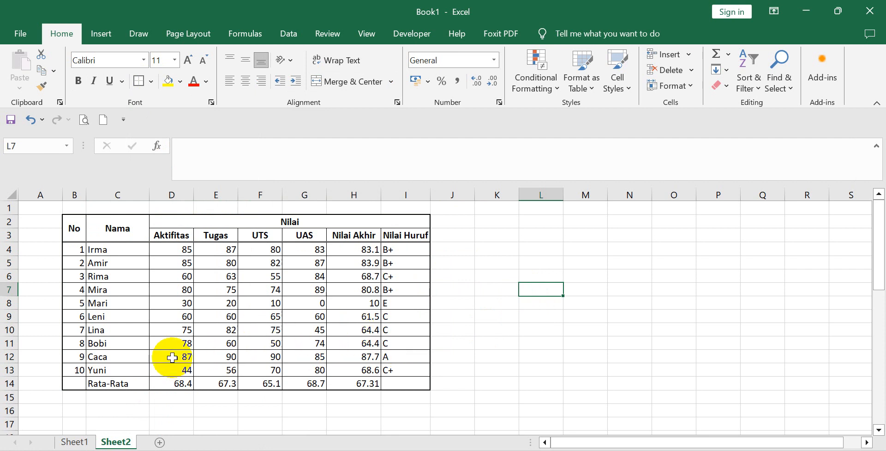
Add a thick bottom border to the last student row B13:I13, above the Rata-Rata row.
left_click_drag(73, 370, 390, 369)
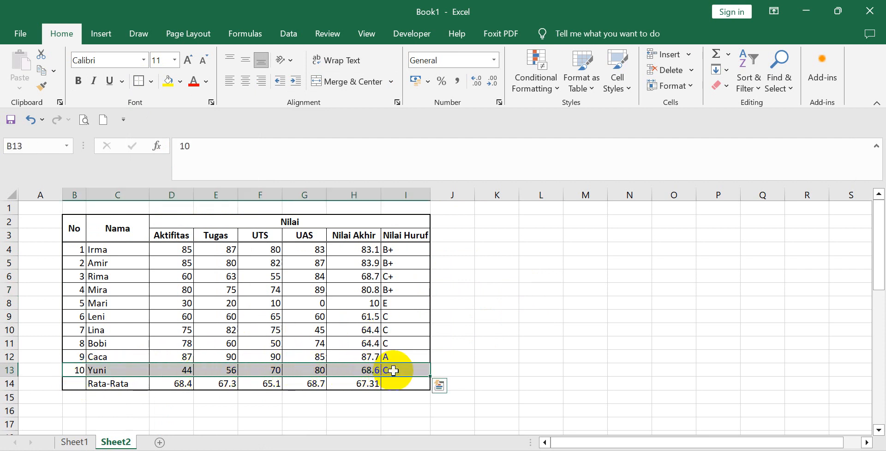
left_click(151, 82)
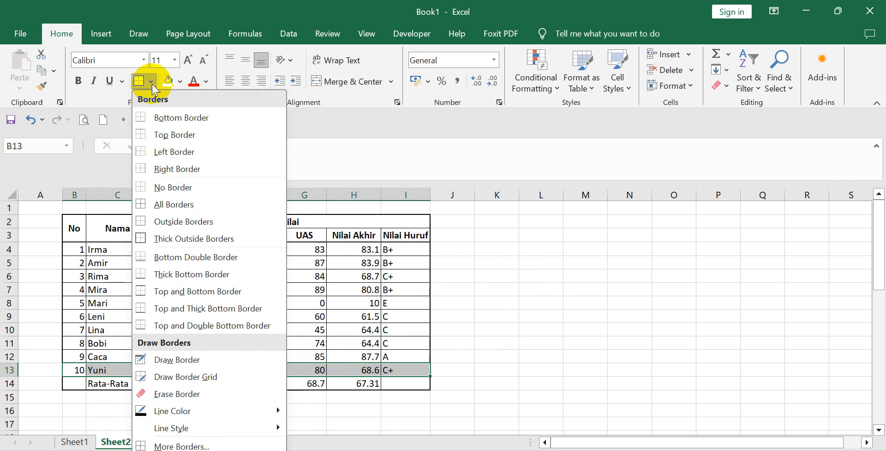
left_click(182, 274)
left_click(480, 303)
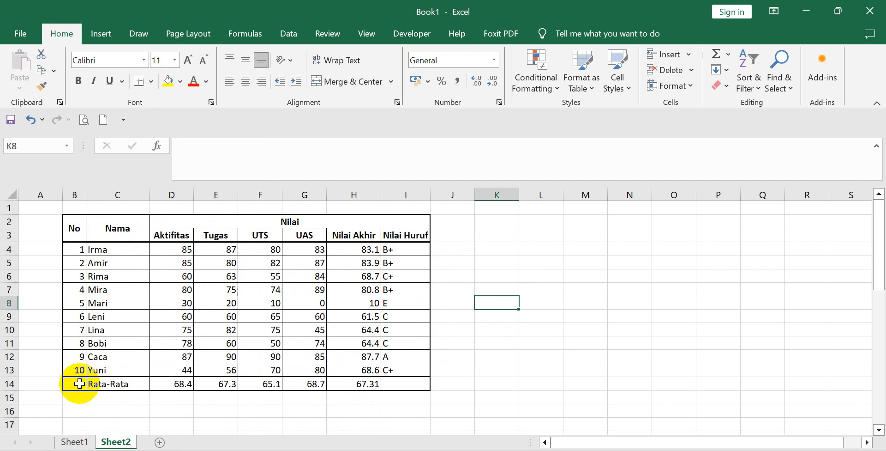
Fill the Rata-Rata row B14:I14 with White, Background 1, Darker 15%.
left_click_drag(79, 382, 397, 383)
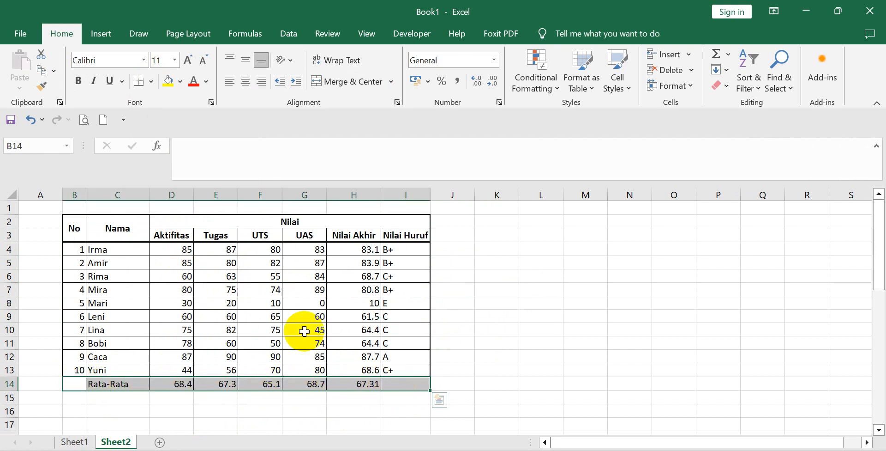
left_click(180, 82)
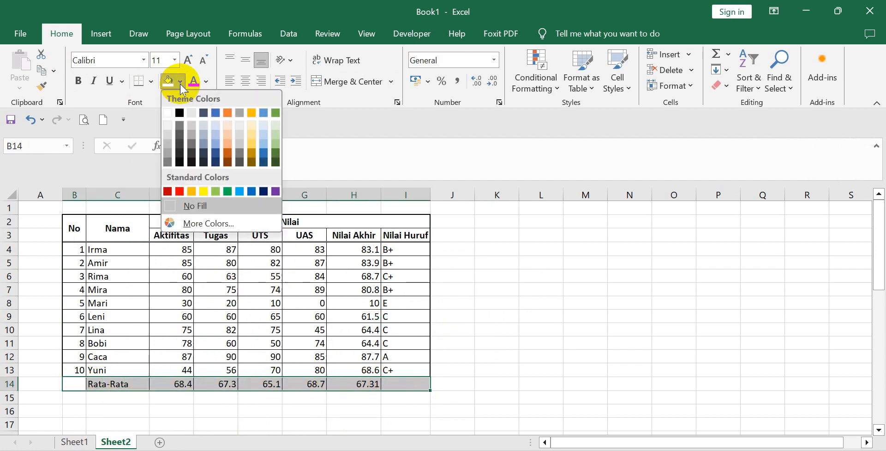
left_click(167, 133)
left_click(499, 222)
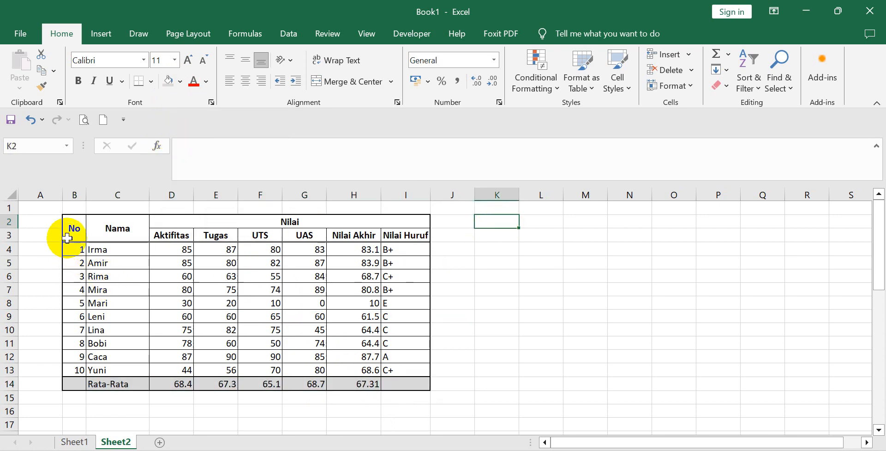
Fill the header cells B2:I3 with a grey one shade darker than the Rata-Rata row.
left_click_drag(74, 228, 402, 238)
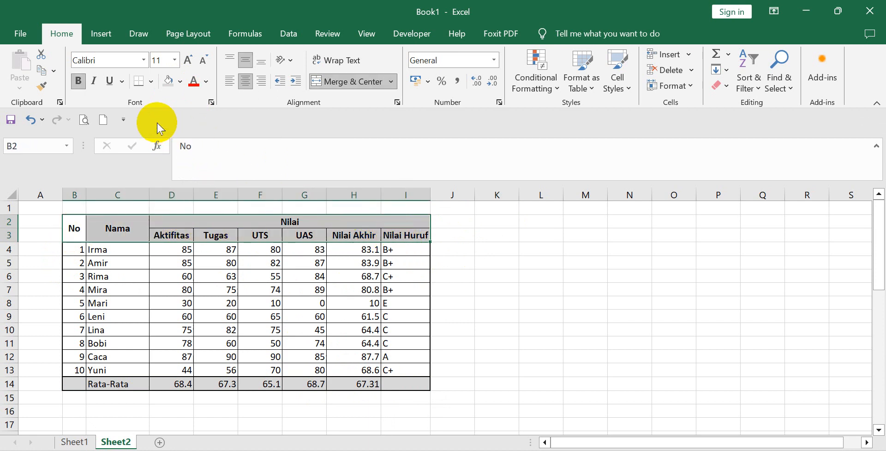
left_click(181, 82)
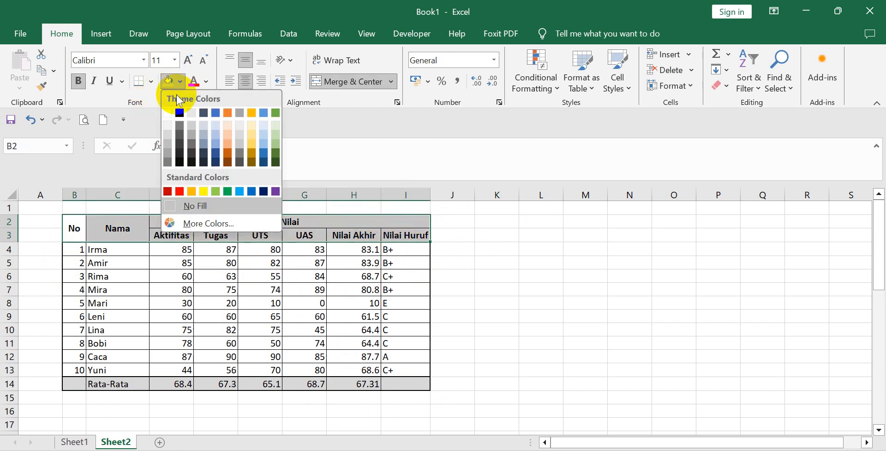
left_click(167, 142)
left_click(528, 290)
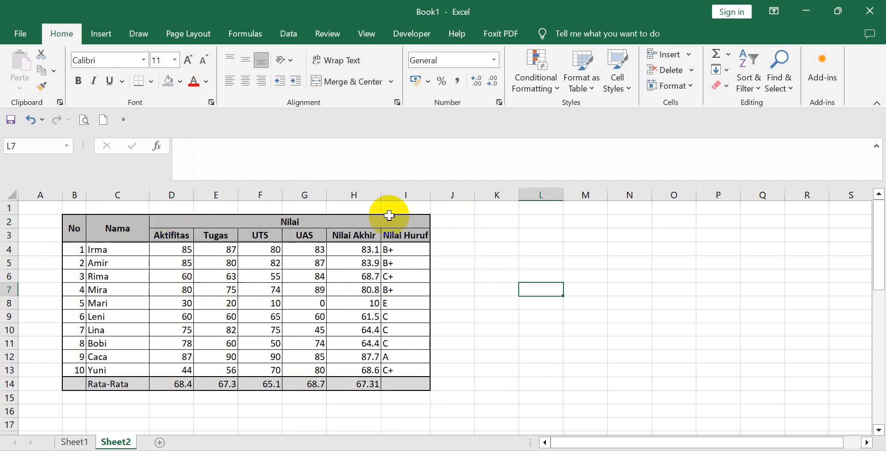
Insert two blank sheet rows at row 1, above the score table.
left_click(446, 211)
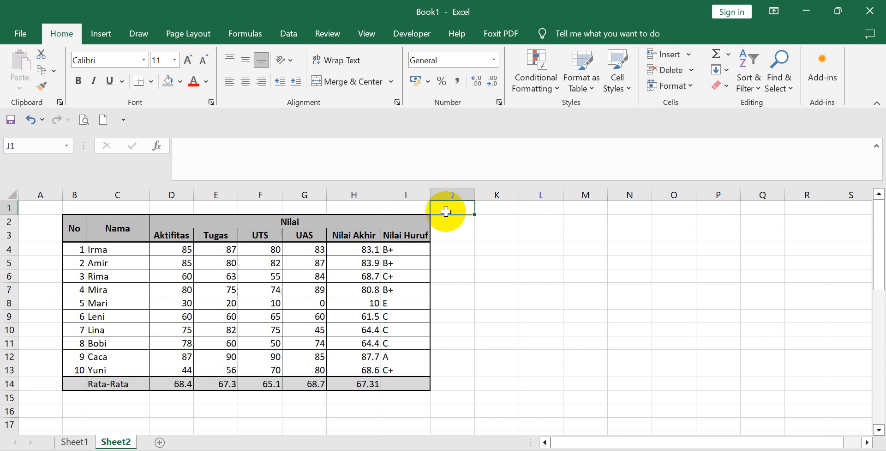
left_click(687, 54)
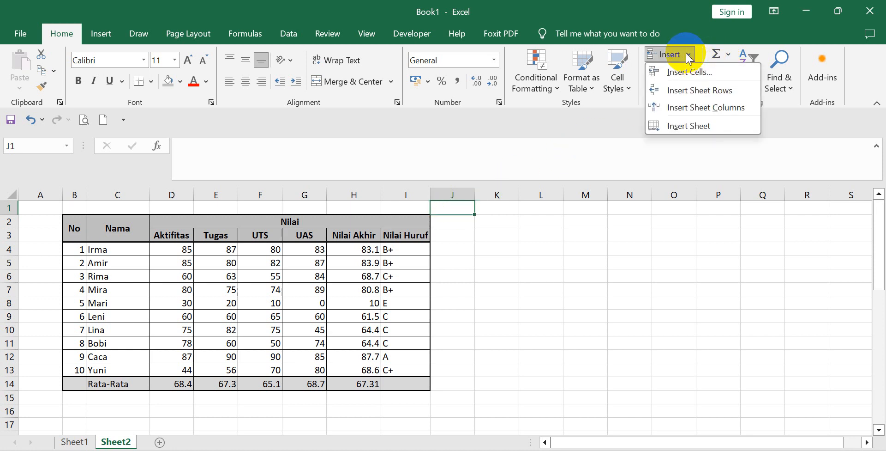
left_click(688, 93)
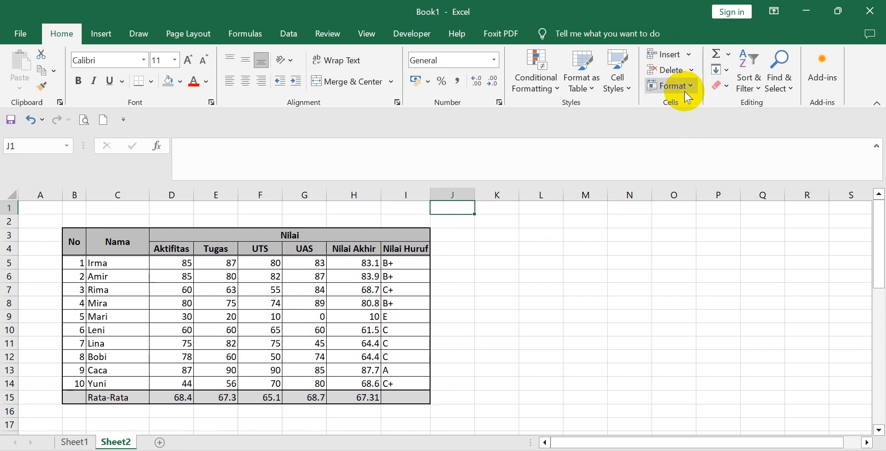
left_click(684, 54)
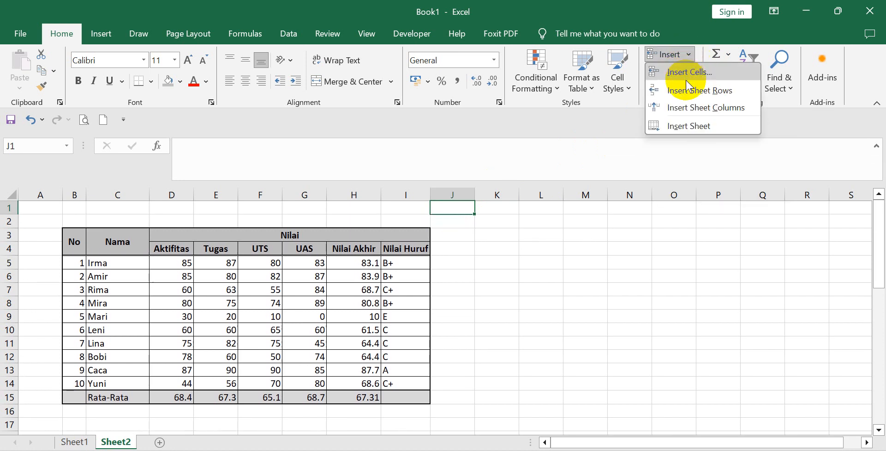
left_click(623, 248)
Enter the table title "Nilai Matematika Prodi Bimbingan Konseling" in cell B2.
left_click(97, 221)
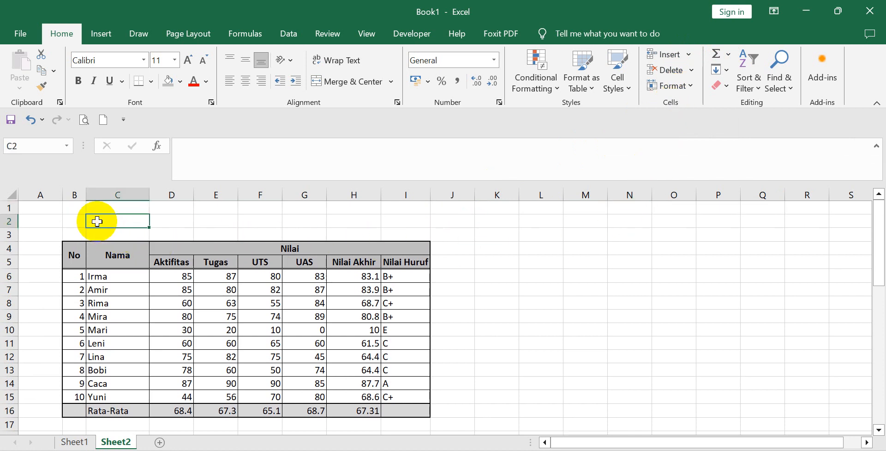
left_click(84, 221)
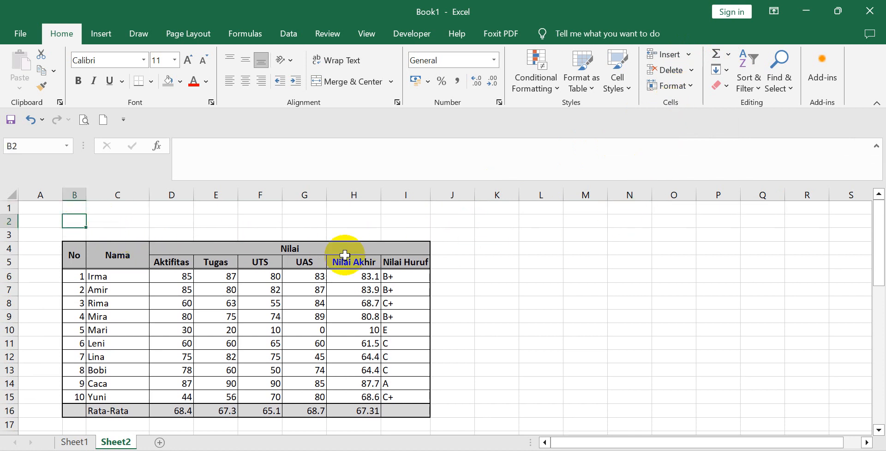
type("N")
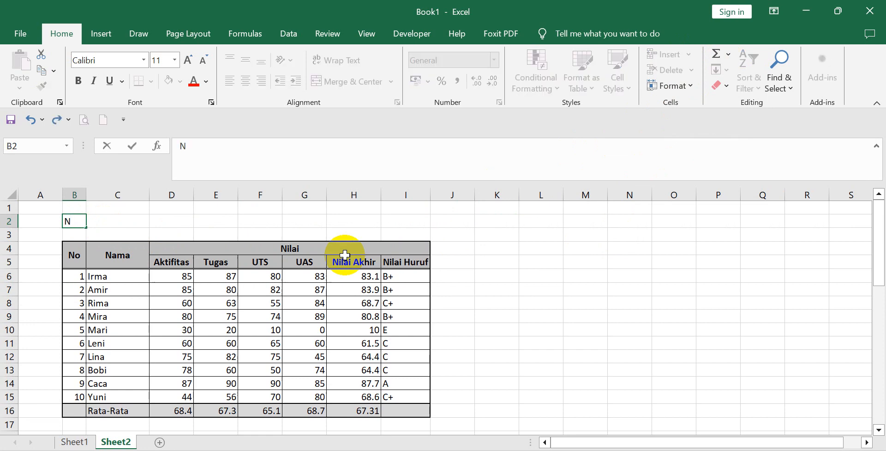
type("ilai")
type("Matematika ")
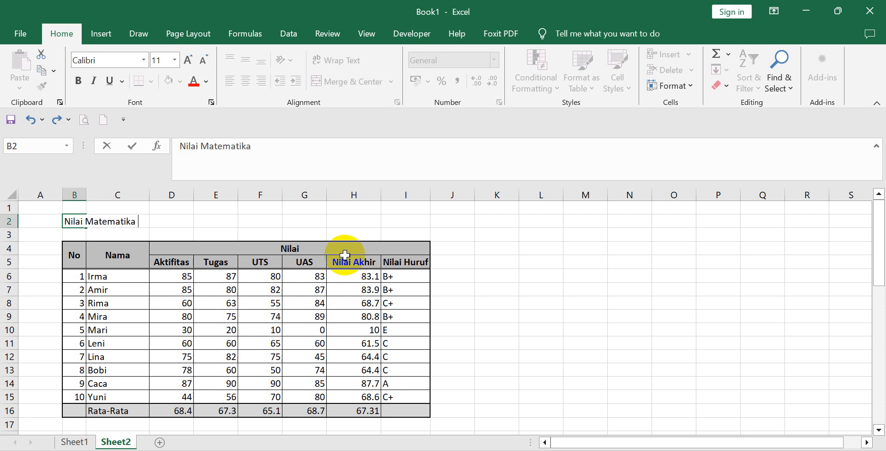
type("Prodi Bimb")
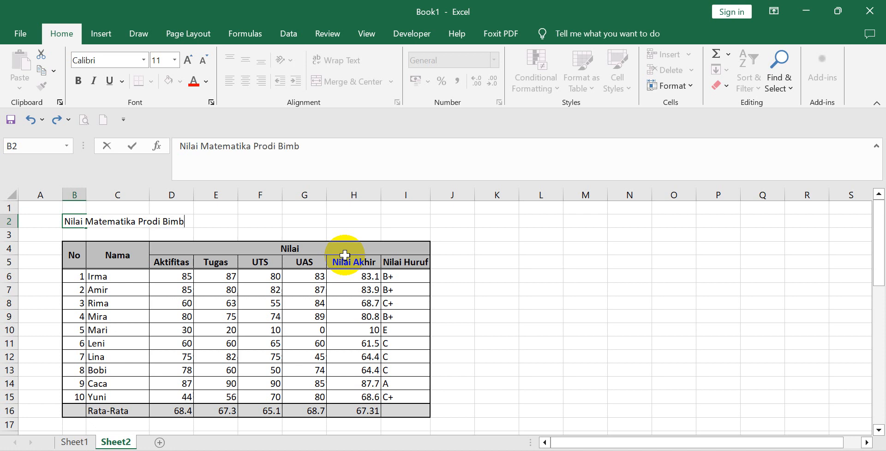
type("ingan Konseling")
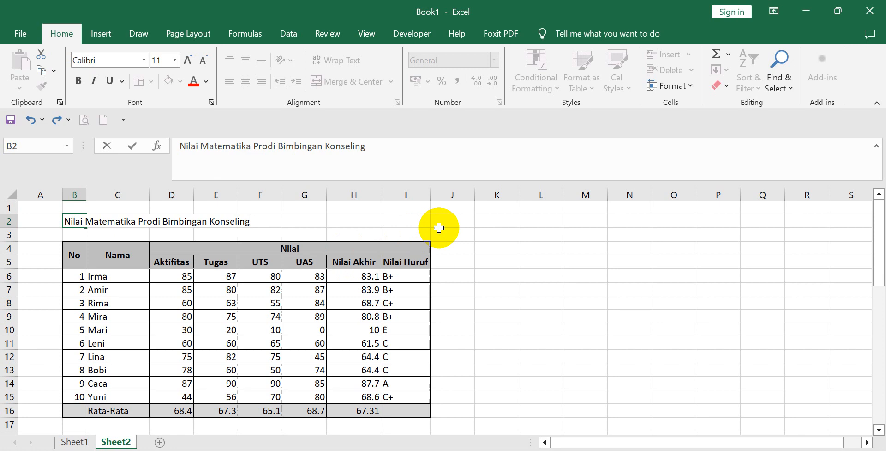
left_click(547, 249)
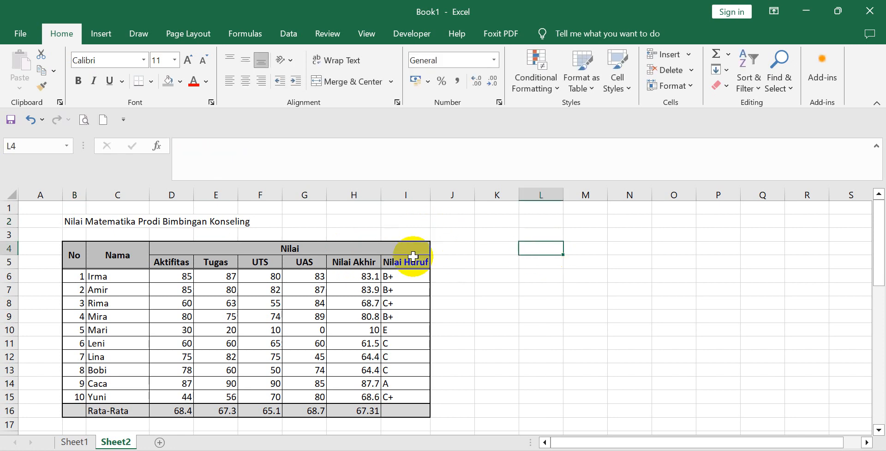
Centre the title in row 2 across B2:I2 with Center Across Selection, without merging the cells.
left_click_drag(73, 221, 406, 223)
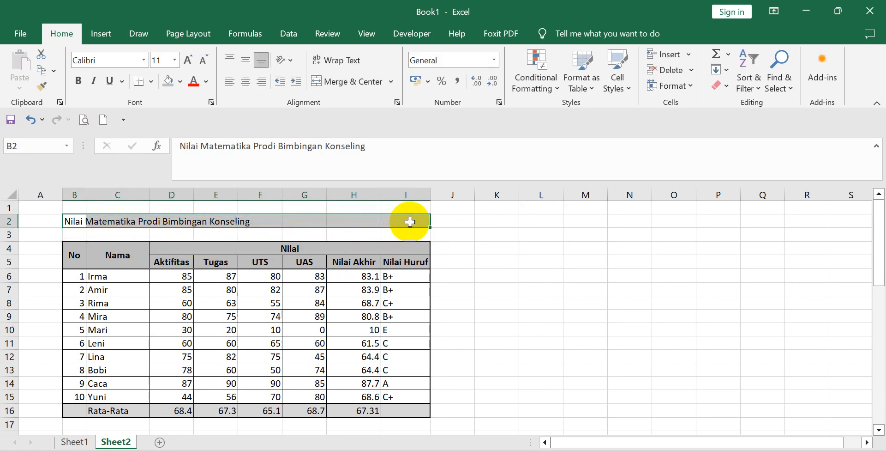
right_click(317, 216)
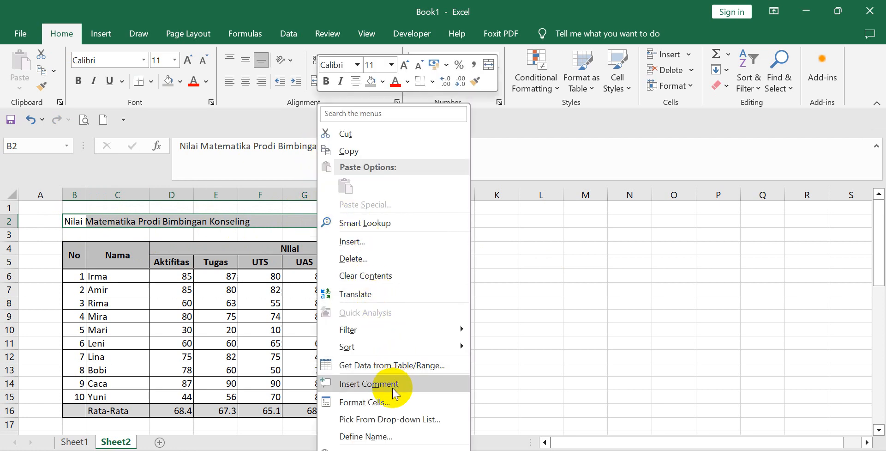
left_click(392, 400)
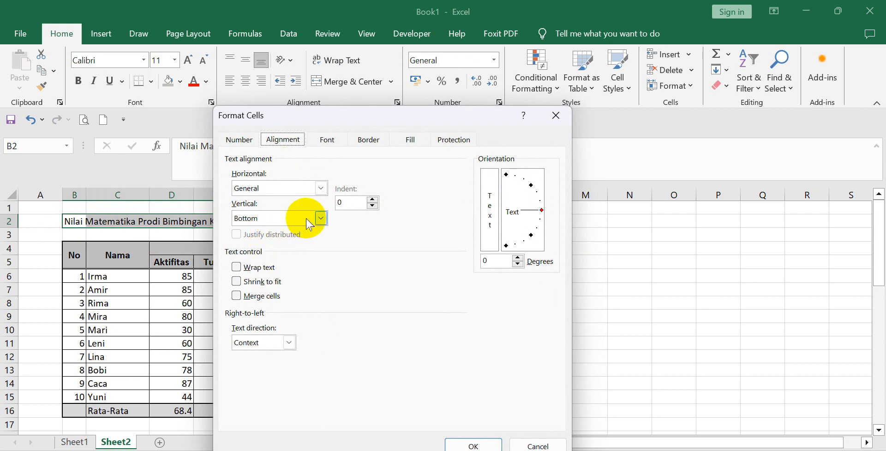
left_click(321, 188)
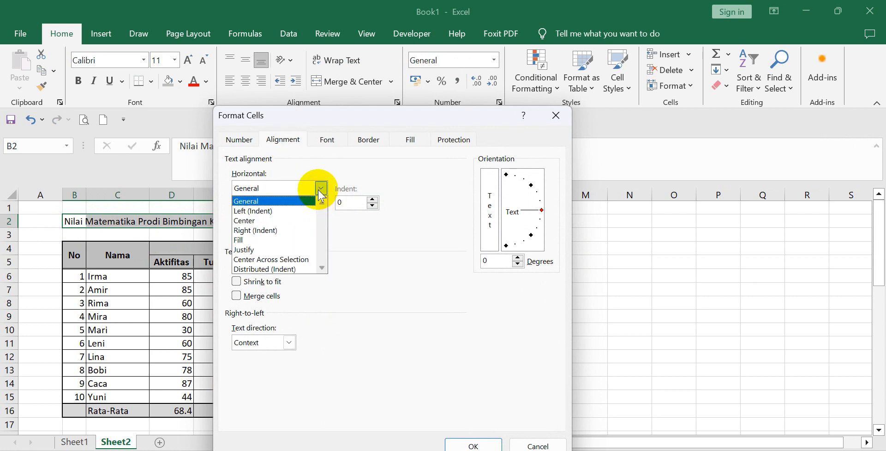
left_click(286, 259)
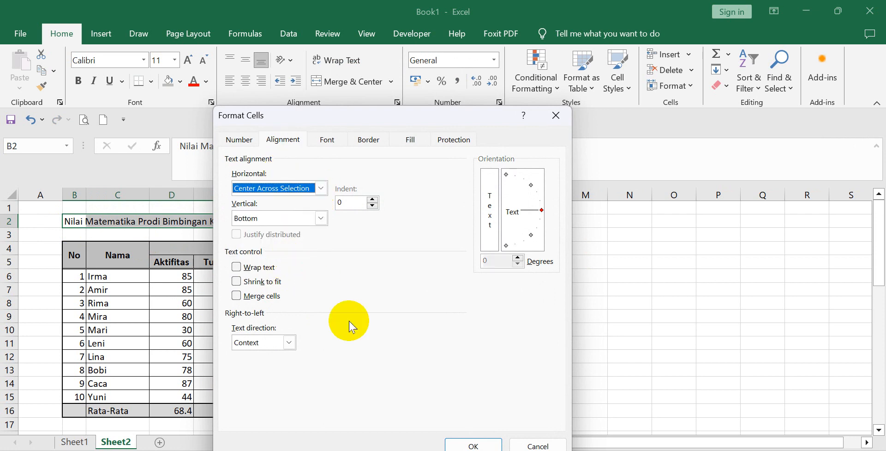
left_click(457, 444)
left_click(453, 383)
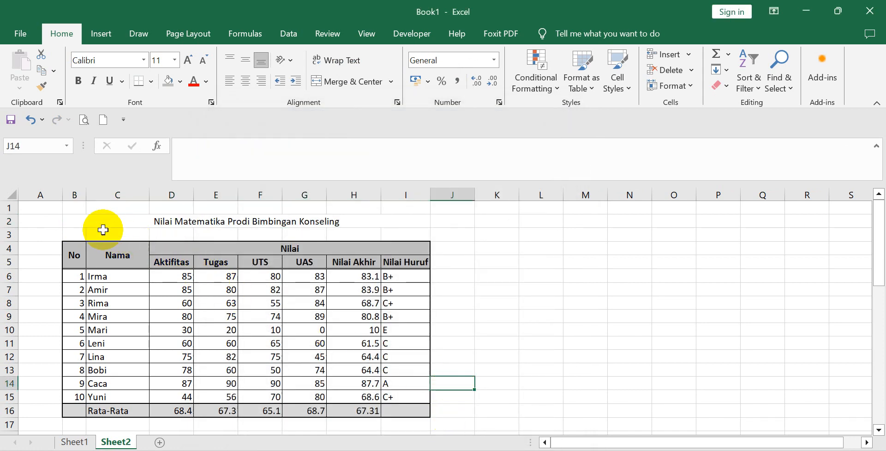
Make the table title in cell B2 bold and enlarge its font to size 18.
left_click(80, 221)
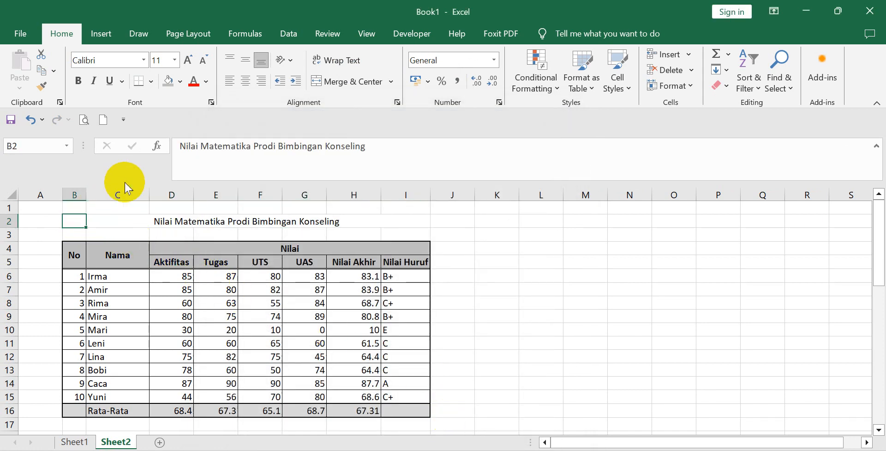
left_click(79, 83)
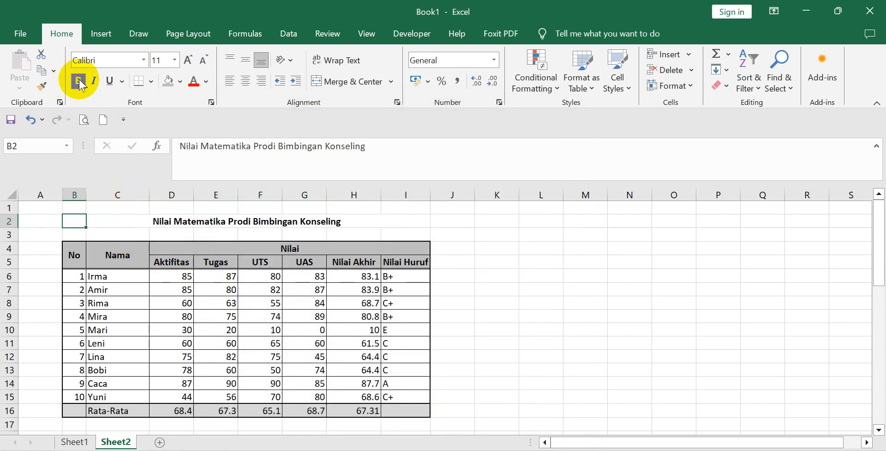
left_click(189, 60)
left_click(189, 60)
left_click(189, 60)
left_click(189, 60)
left_click(547, 299)
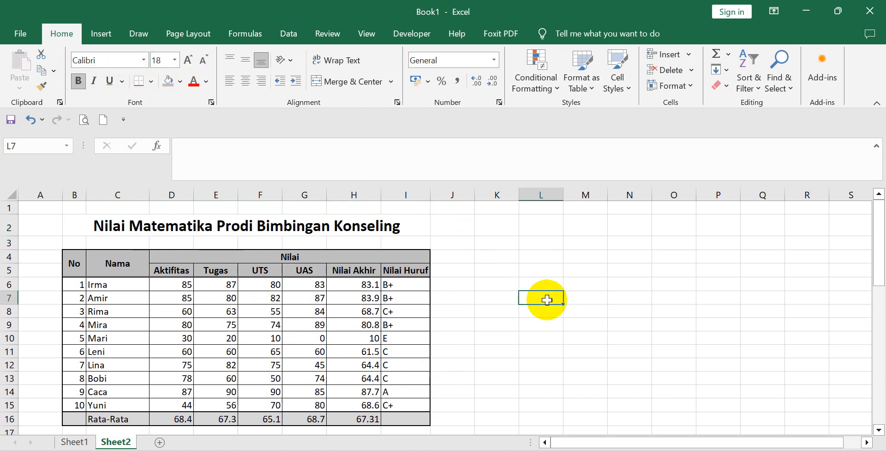
scroll(537, 339, "down", 1)
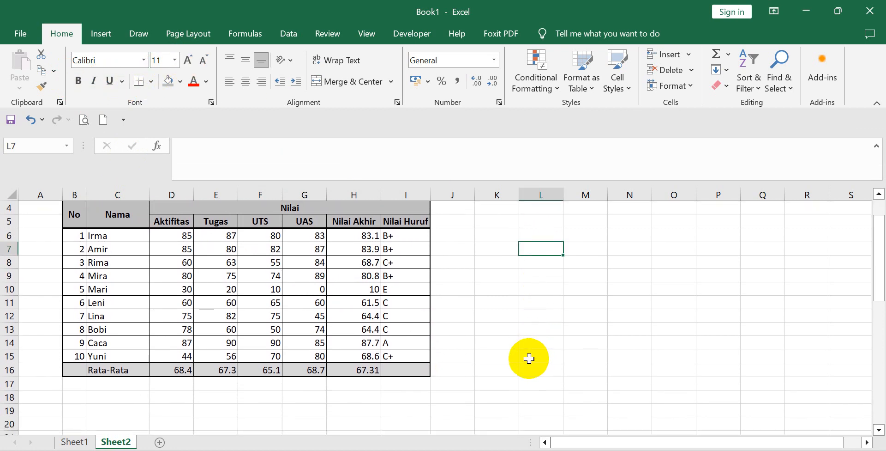
left_click(526, 355)
scroll(568, 322, "up", 1)
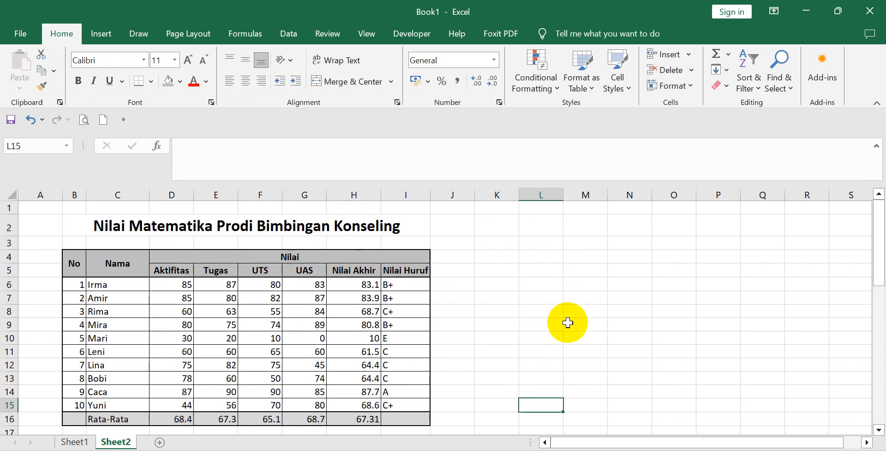
scroll(568, 322, "down", 1)
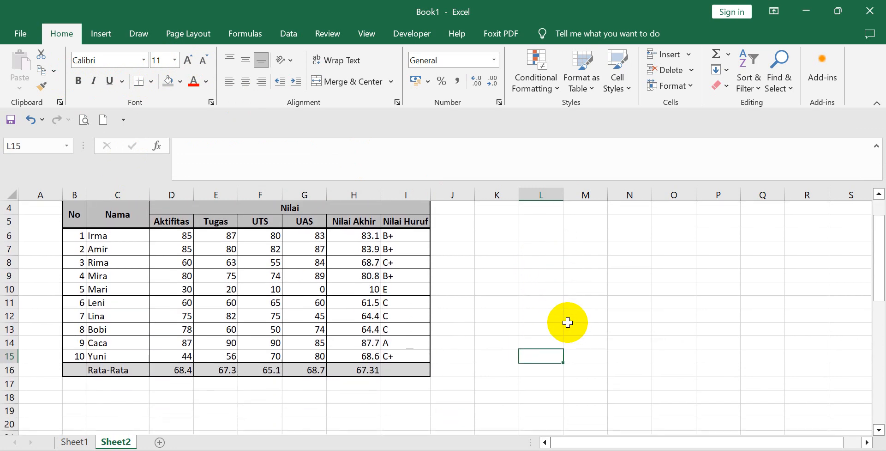
scroll(566, 300, "up", 1)
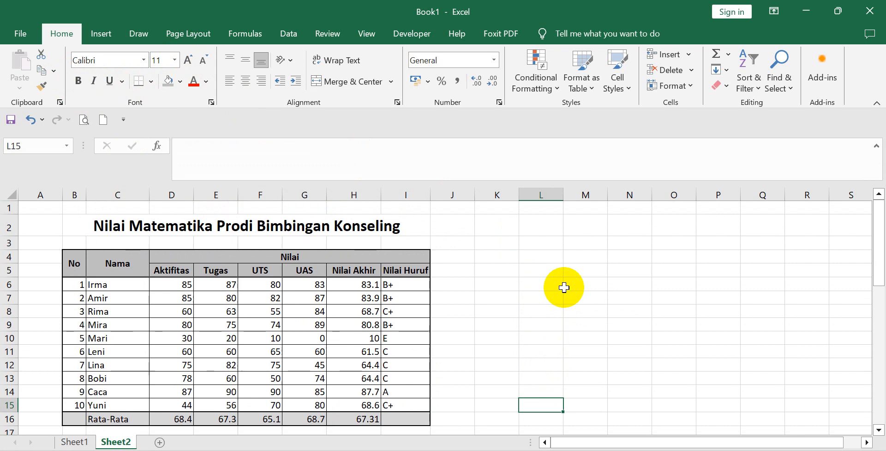